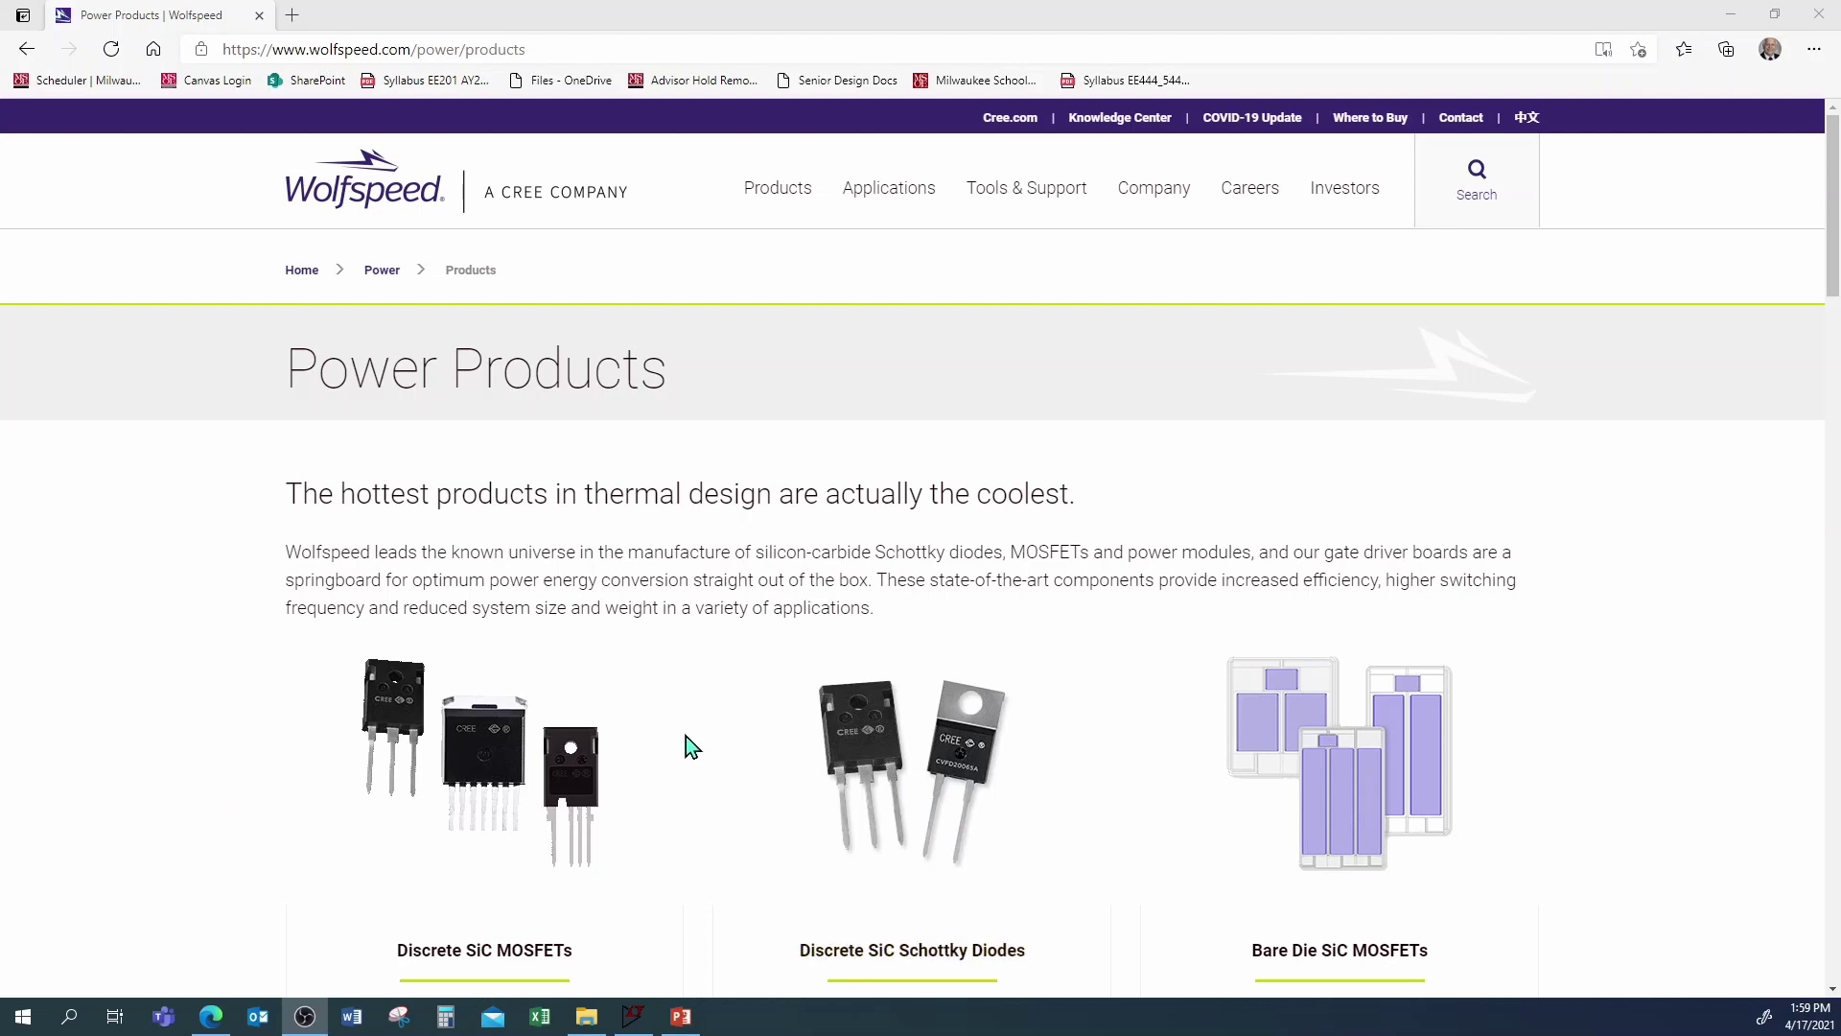
Step: Open the Discrete SiC MOSFETs product page from the Wolfspeed Power Products overview to reach the LTspice models
{"action": "scroll", "coordinate": [686, 737], "scroll_direction": "down", "scroll_amount": 3}
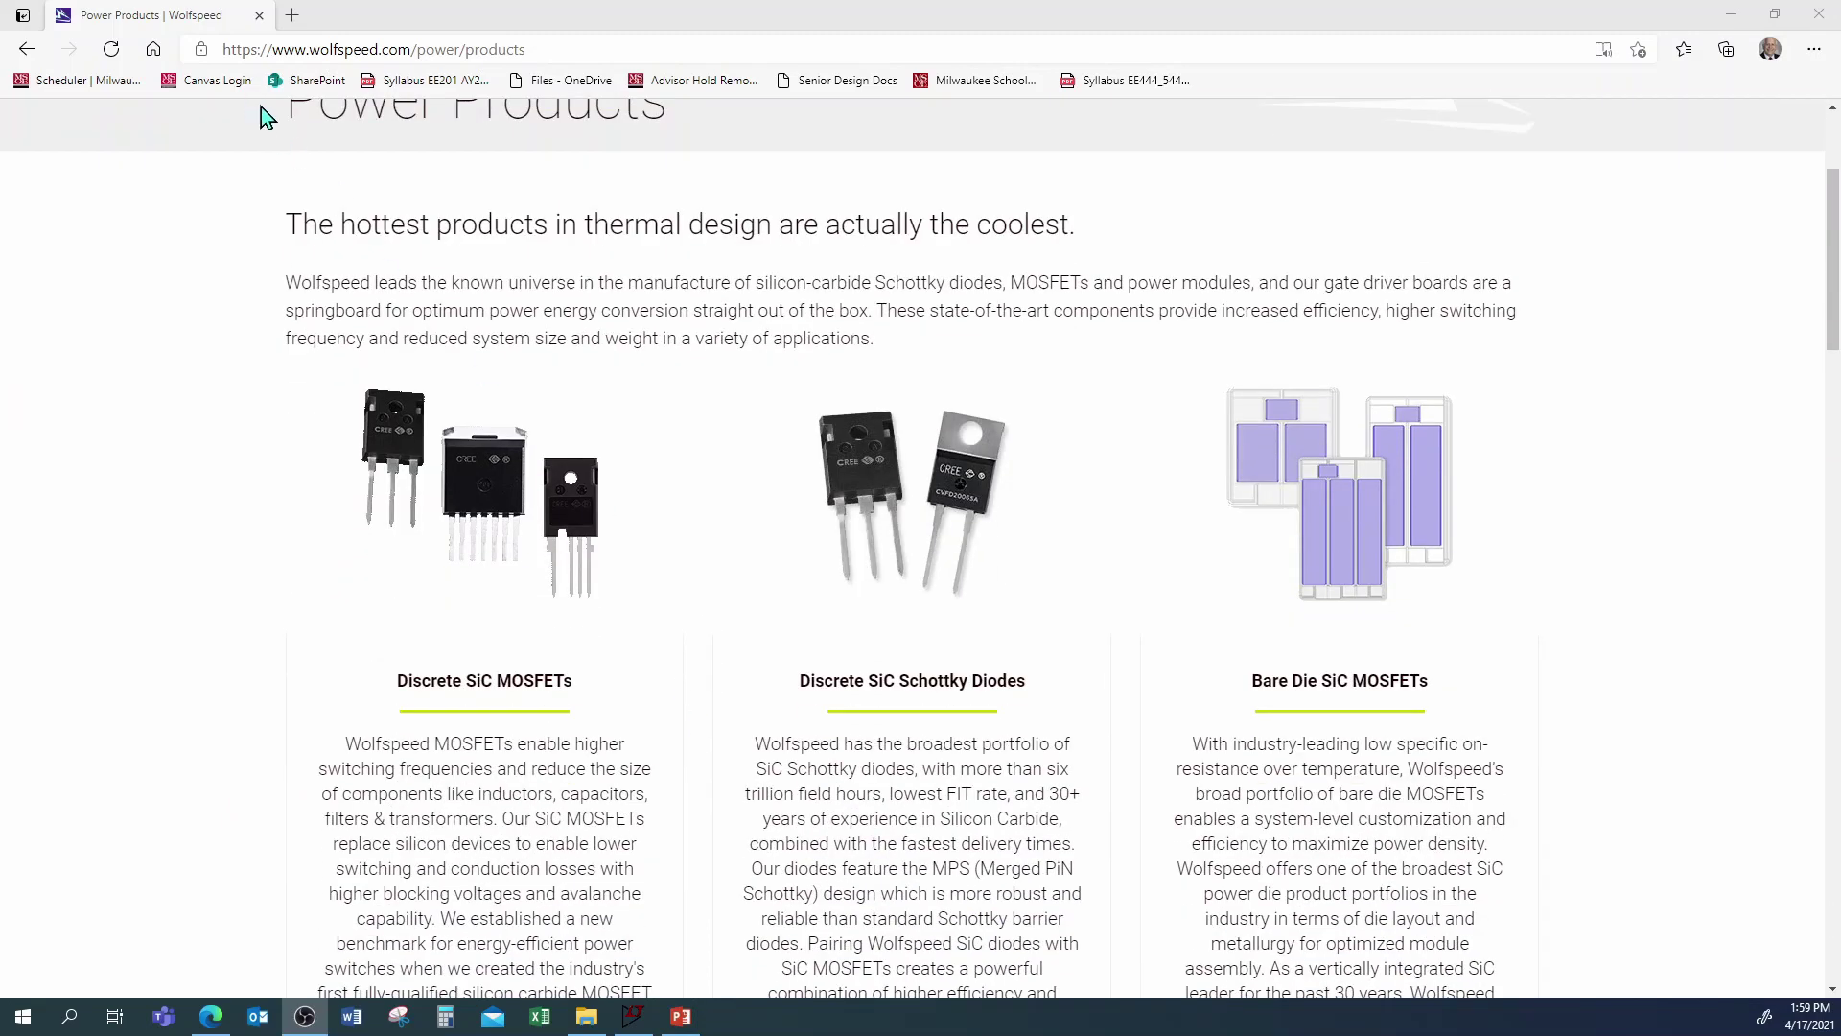
{"action": "scroll", "coordinate": [691, 724], "scroll_direction": "down", "scroll_amount": 1}
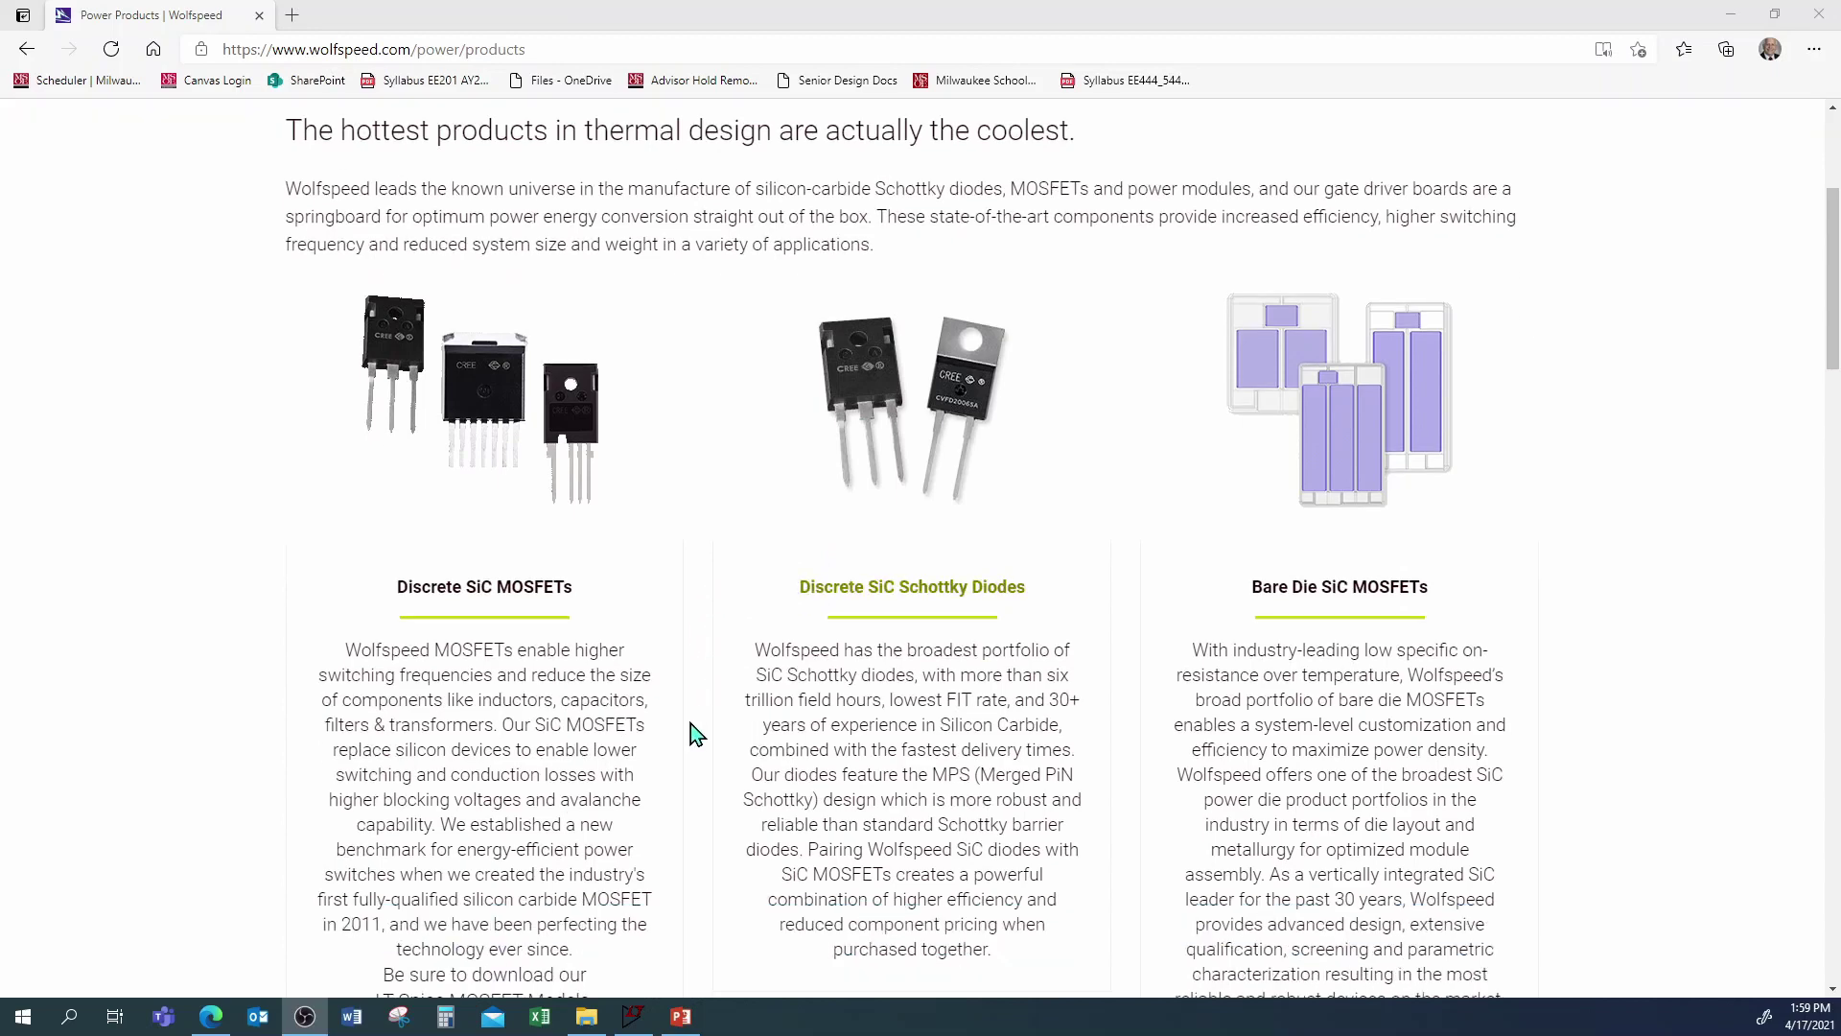
{"action": "scroll", "coordinate": [690, 724], "scroll_direction": "down", "scroll_amount": 2}
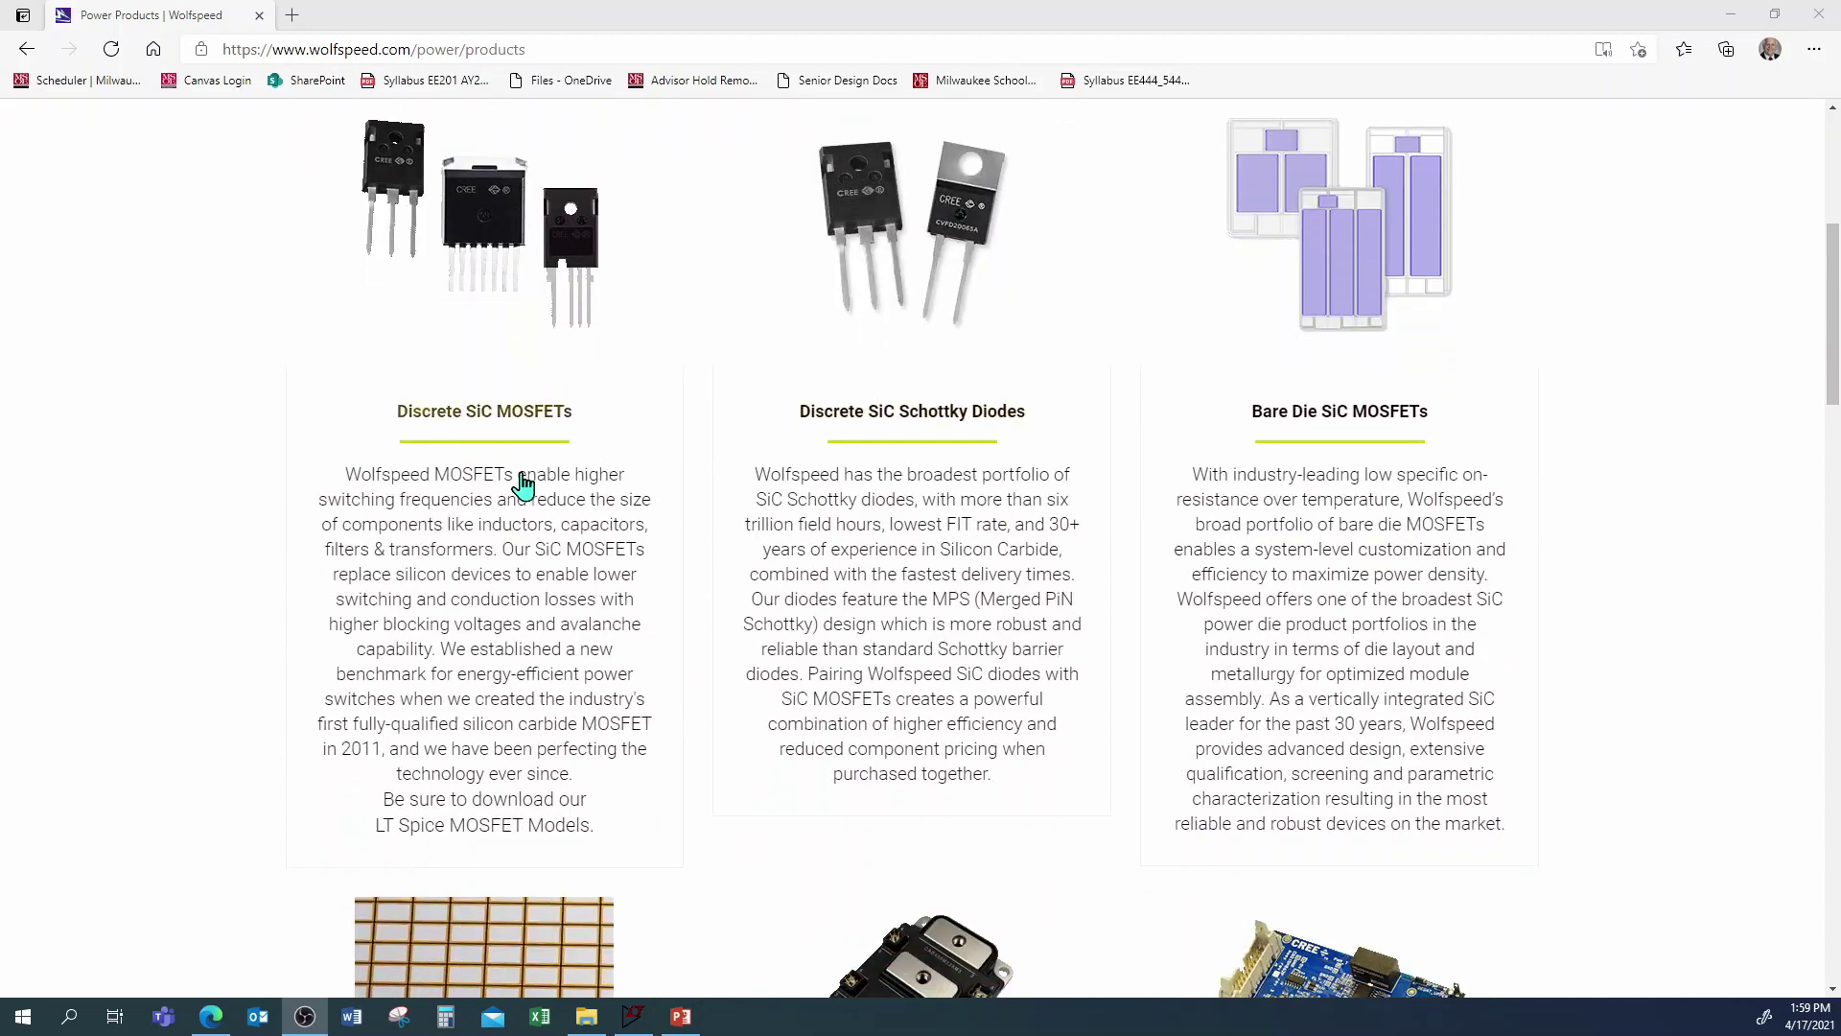
{"action": "left_click", "coordinate": [537, 416]}
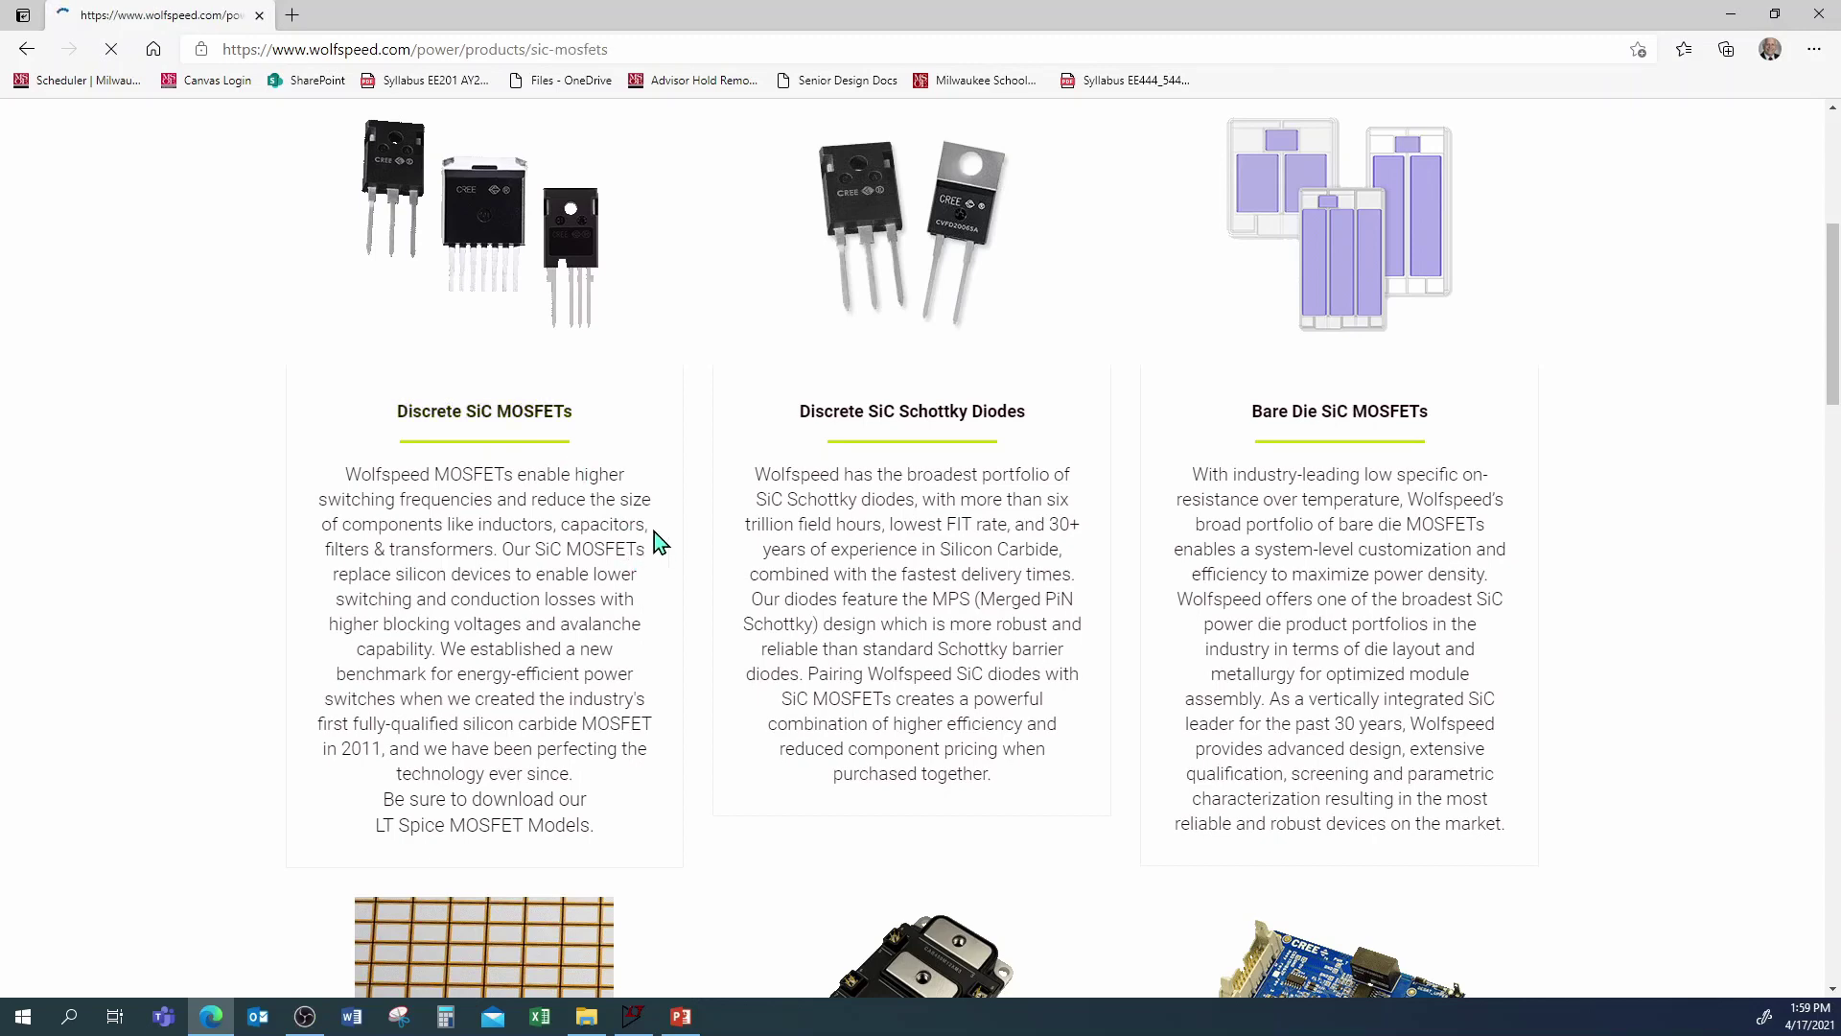
{"action": "left_click", "coordinate": [537, 580]}
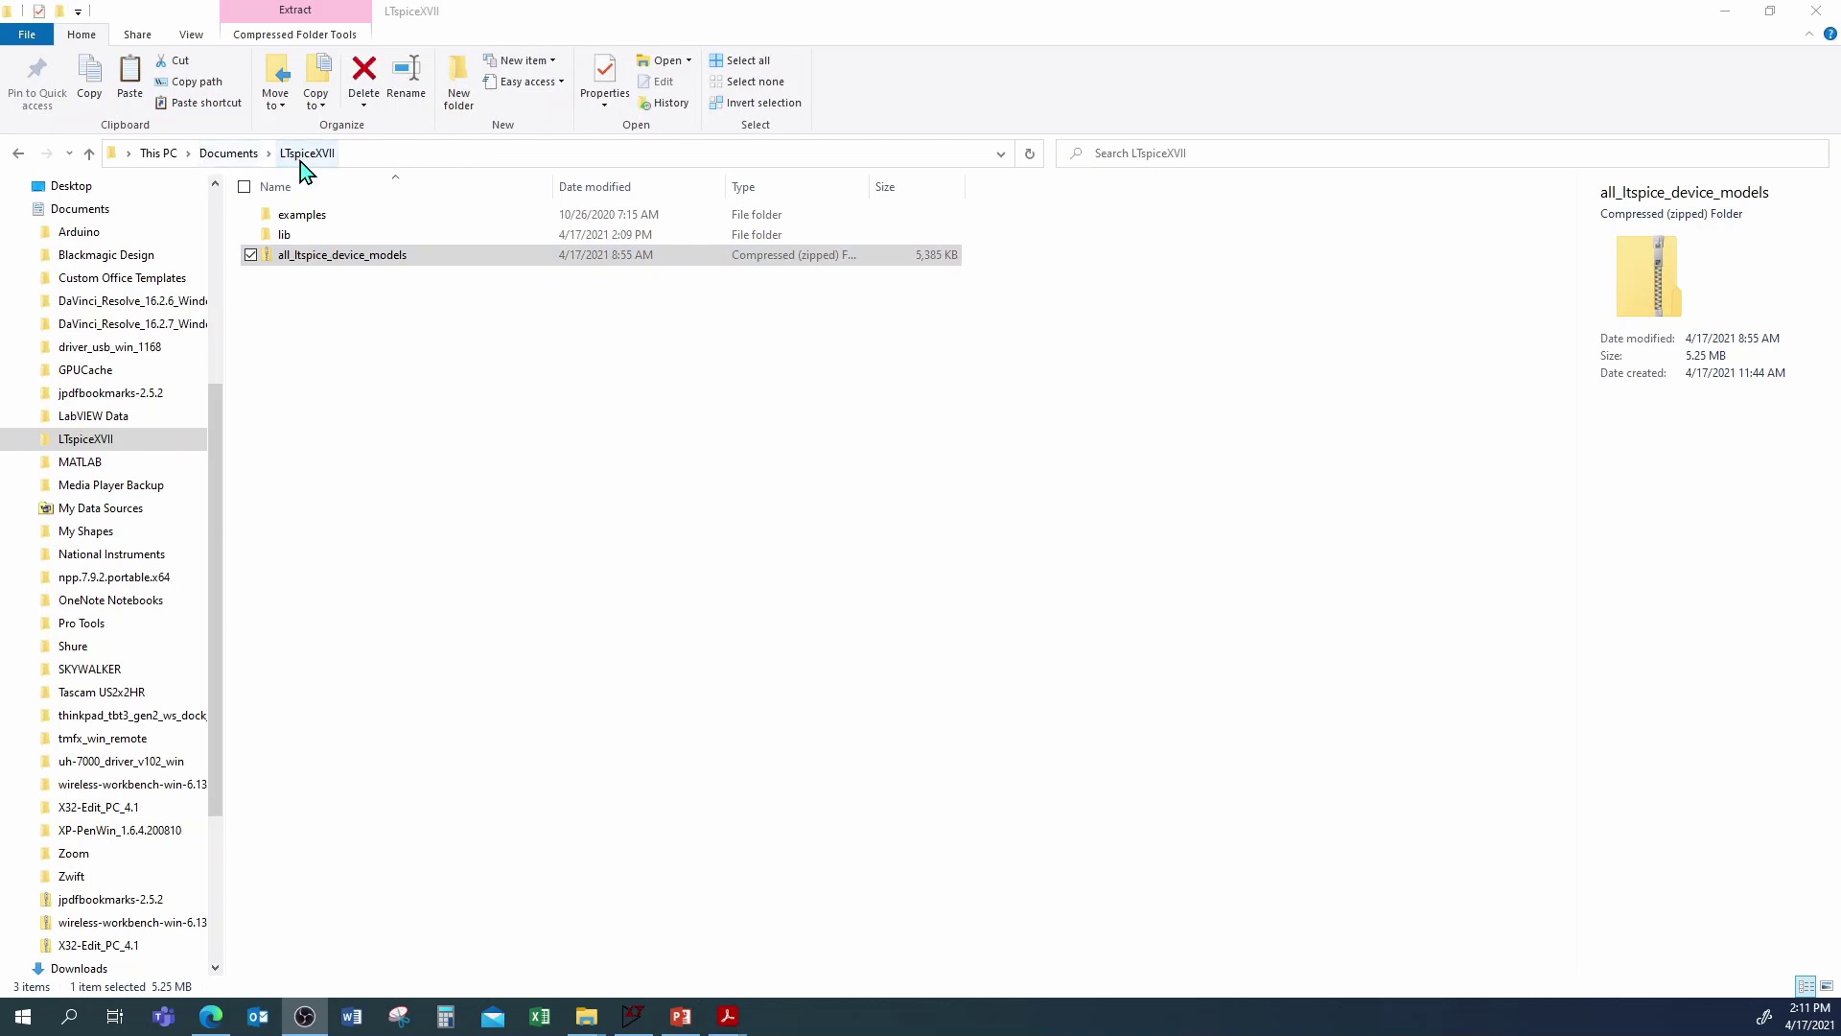
Step: In Documents\LTspiceXVII, extract the all_ltspice_device_models archive and the all_sic_mosfet_ltspice_models archive inside it
{"action": "right_click", "coordinate": [306, 265]}
{"action": "left_click", "coordinate": [206, 345]}
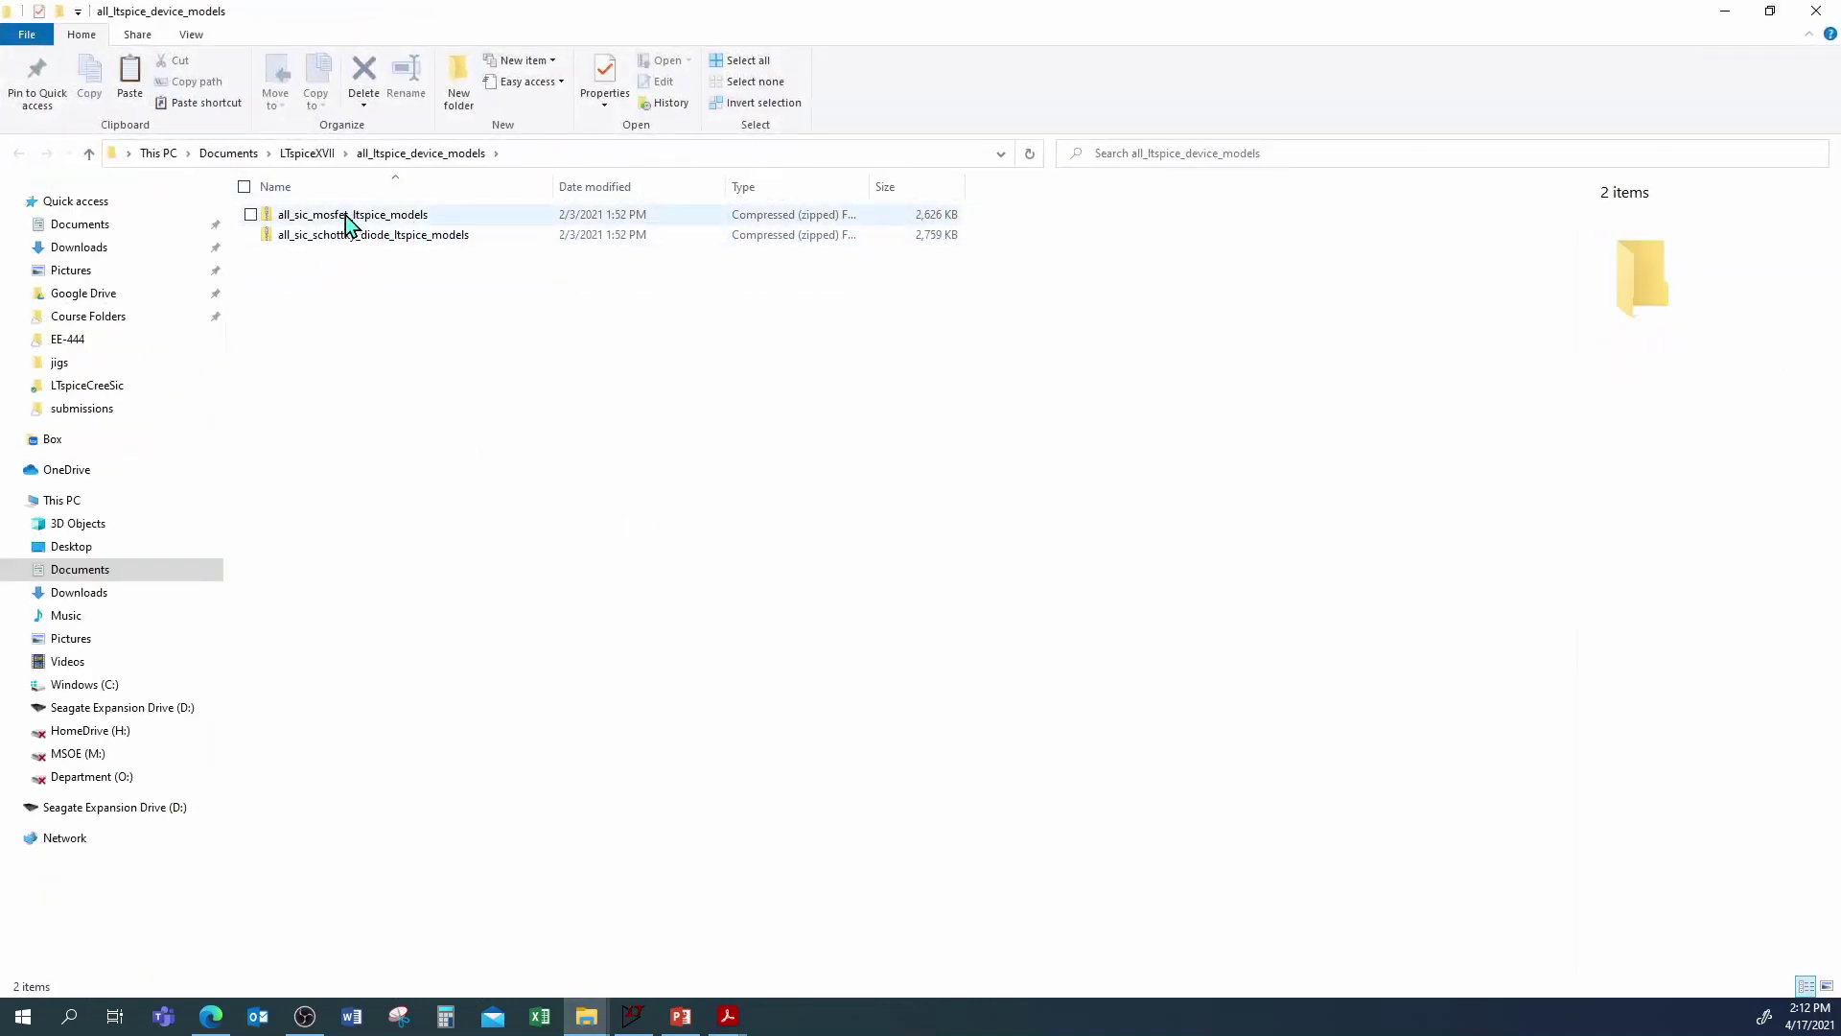
{"action": "right_click", "coordinate": [346, 216]}
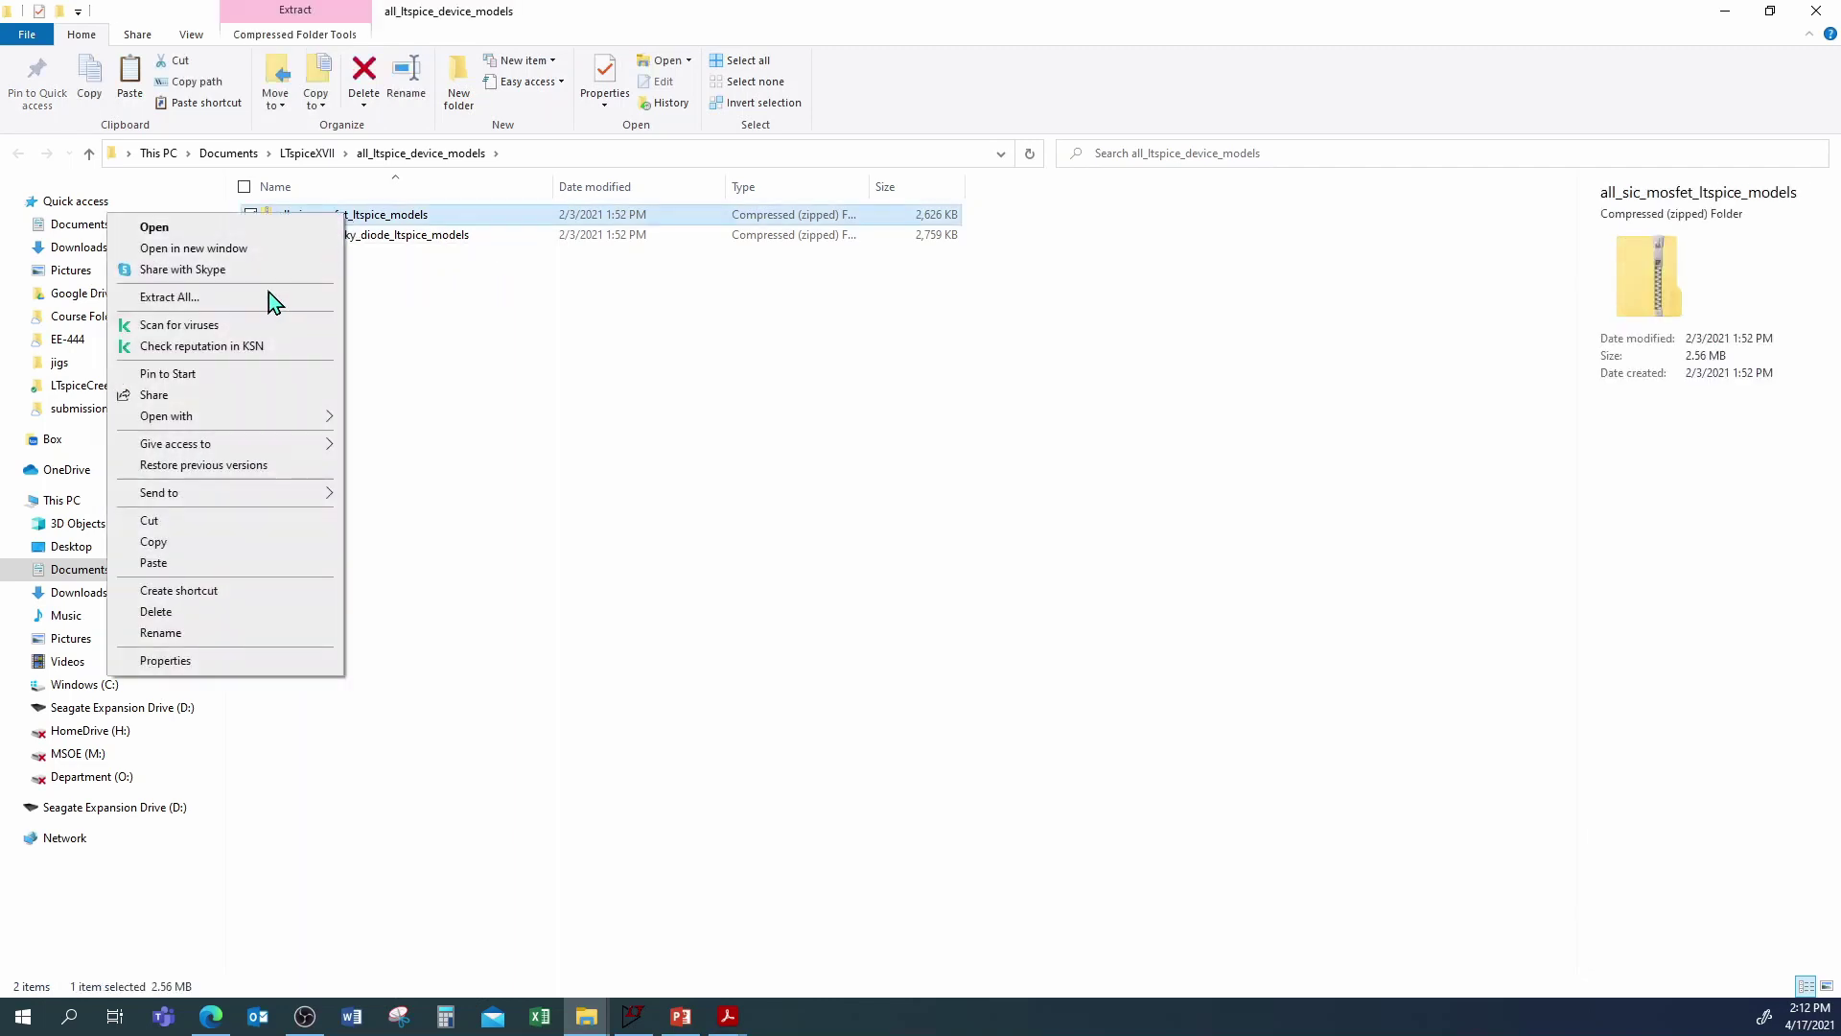
{"action": "left_click", "coordinate": [264, 299]}
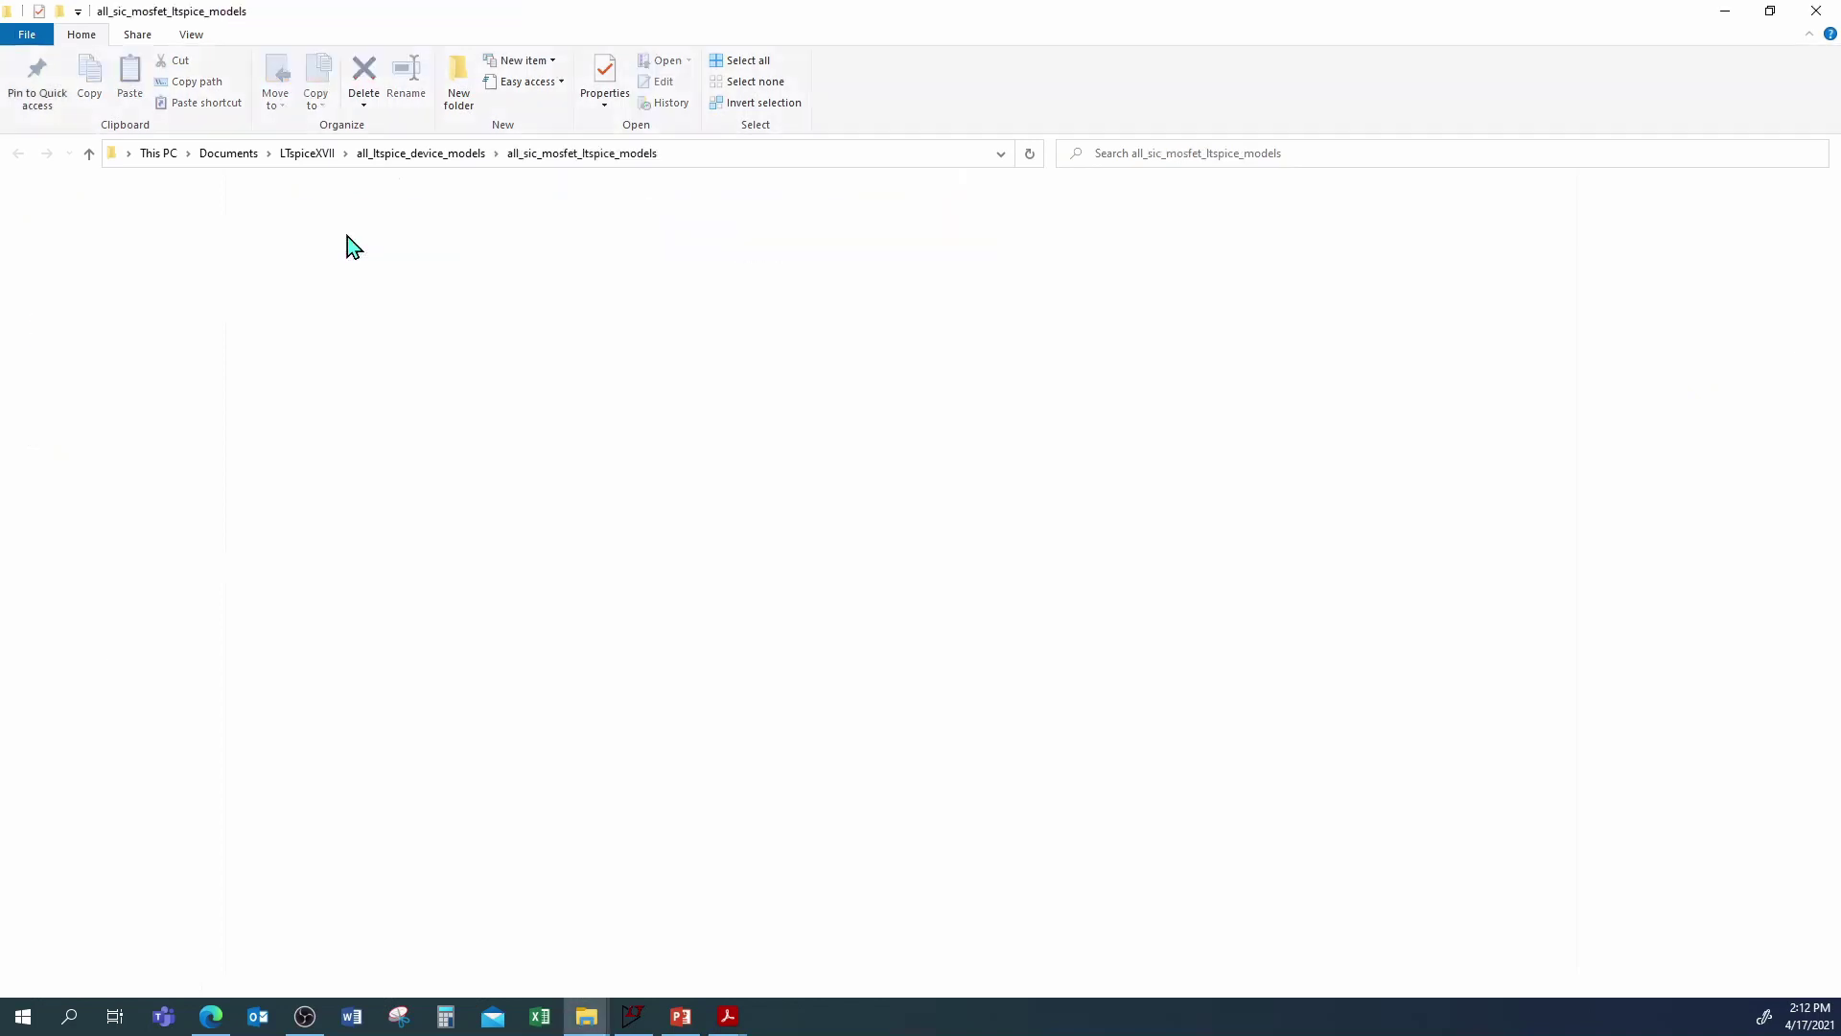
Step: Extract the all_sic_schottky_diode_ltspice_models archive within the all_ltspice_device_models folder
{"action": "left_click", "coordinate": [462, 156]}
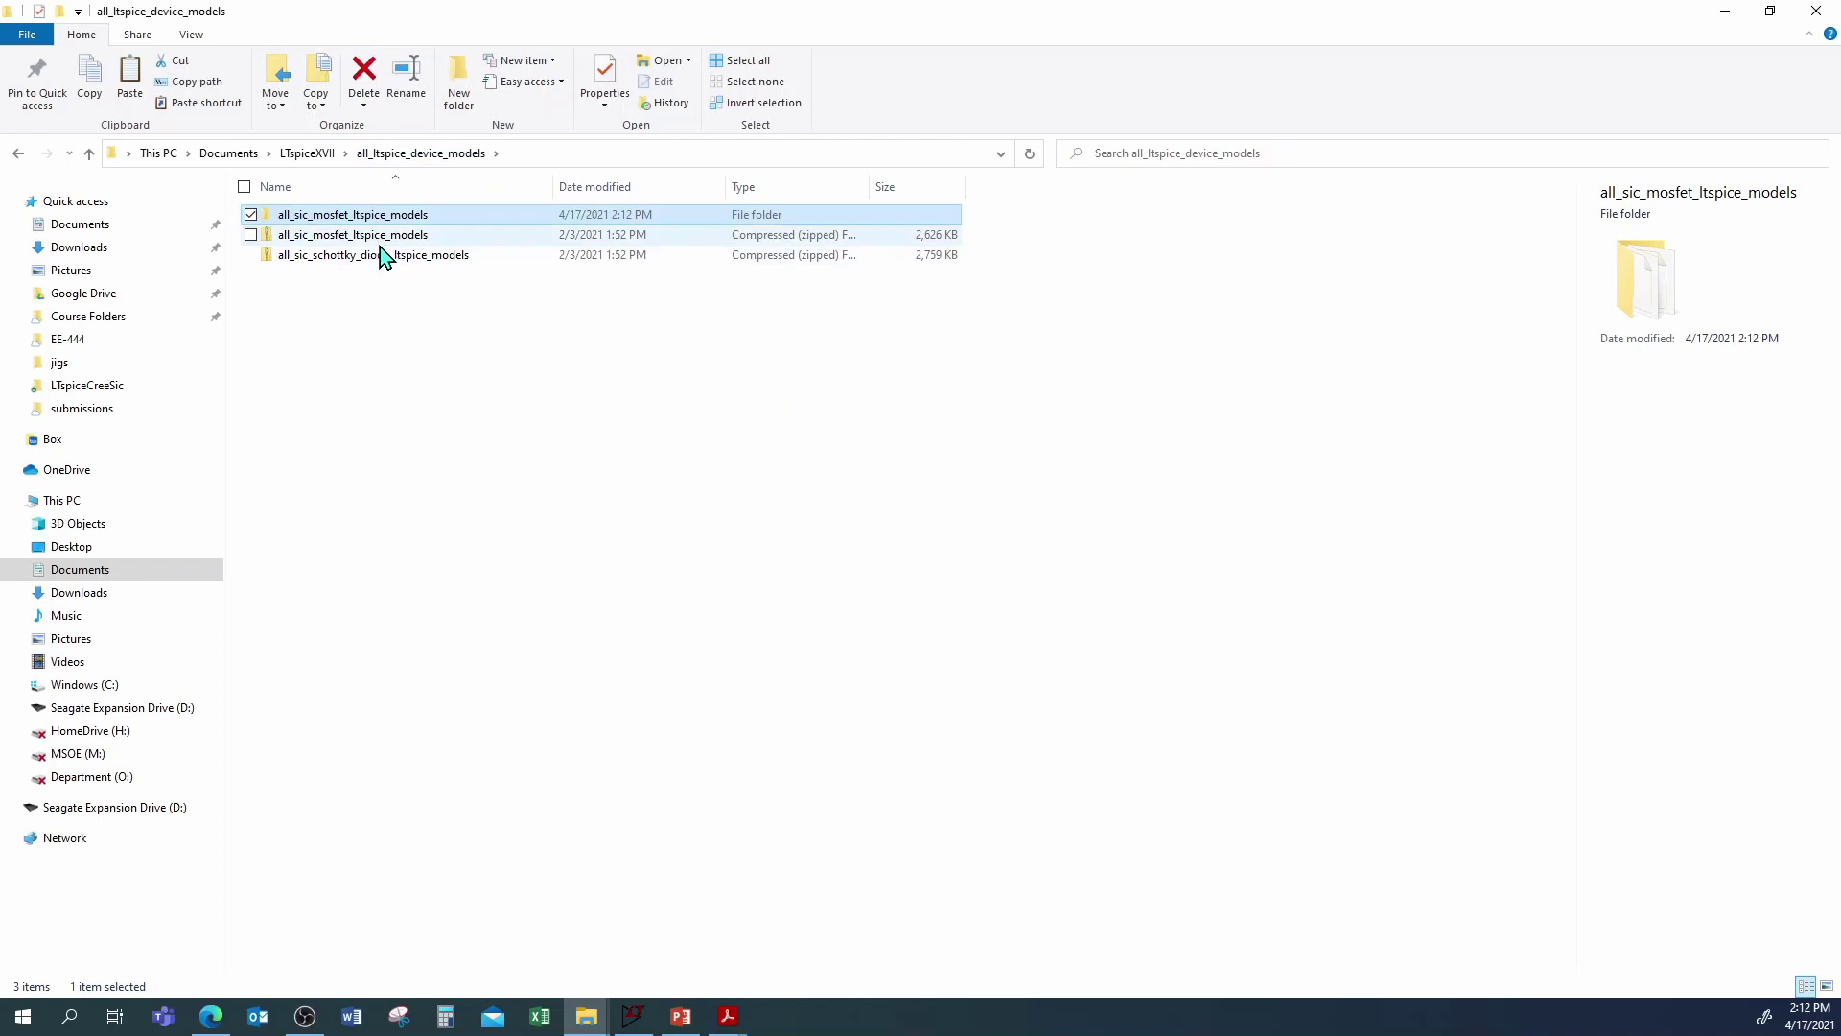
{"action": "left_click", "coordinate": [375, 265]}
{"action": "right_click", "coordinate": [375, 265]}
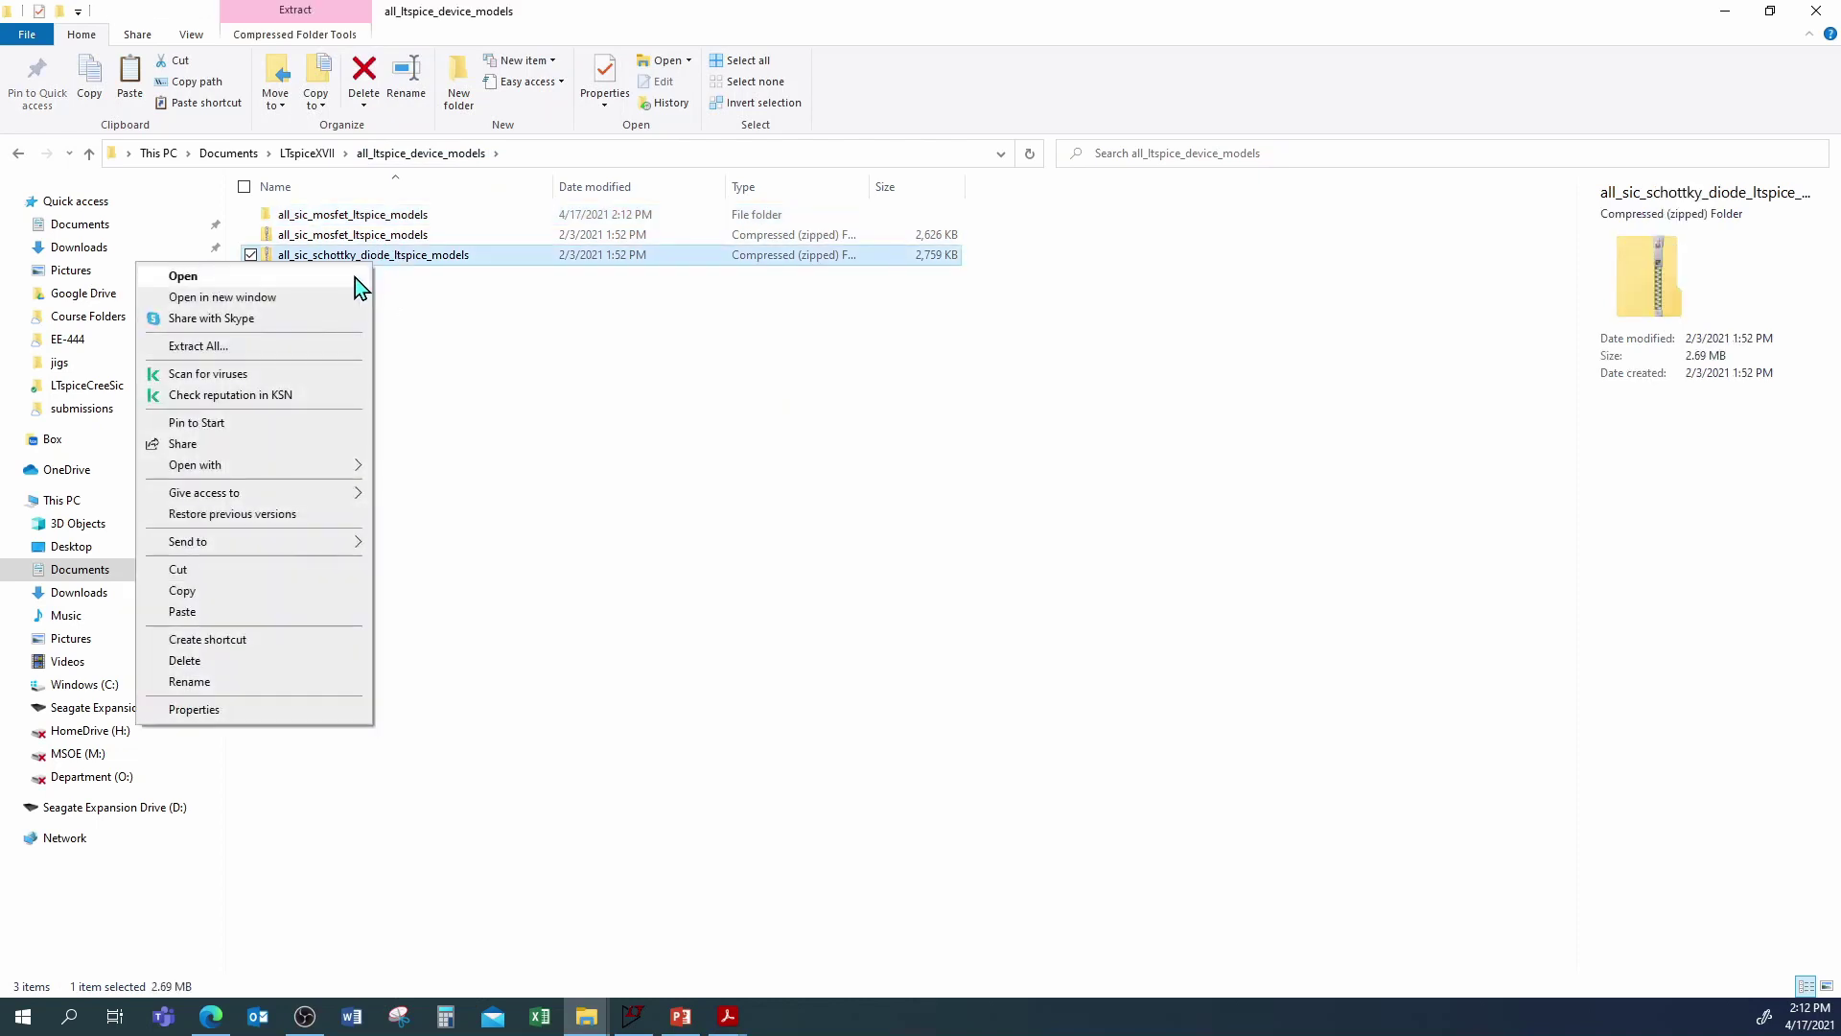
{"action": "left_click", "coordinate": [266, 347]}
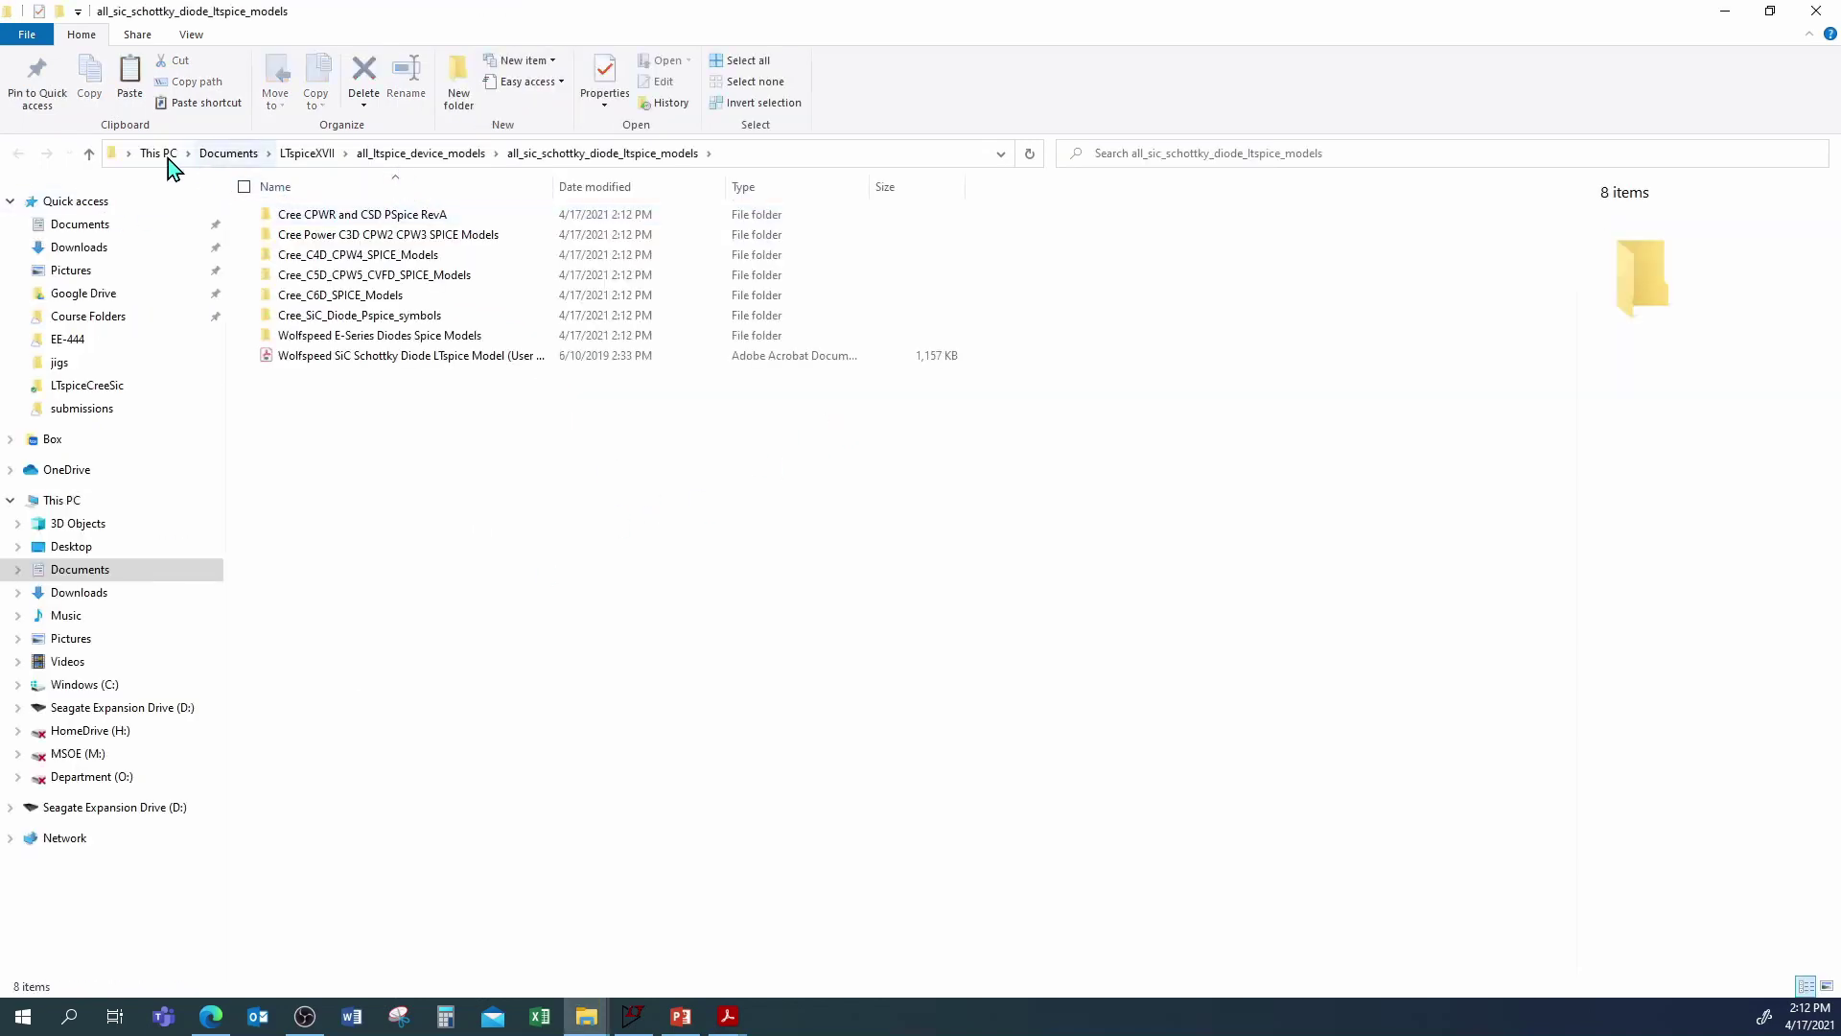
Step: Delete the MOSFET and Schottky diode zip archives from all_ltspice_device_models, keeping their extracted folders
{"action": "left_click", "coordinate": [97, 158]}
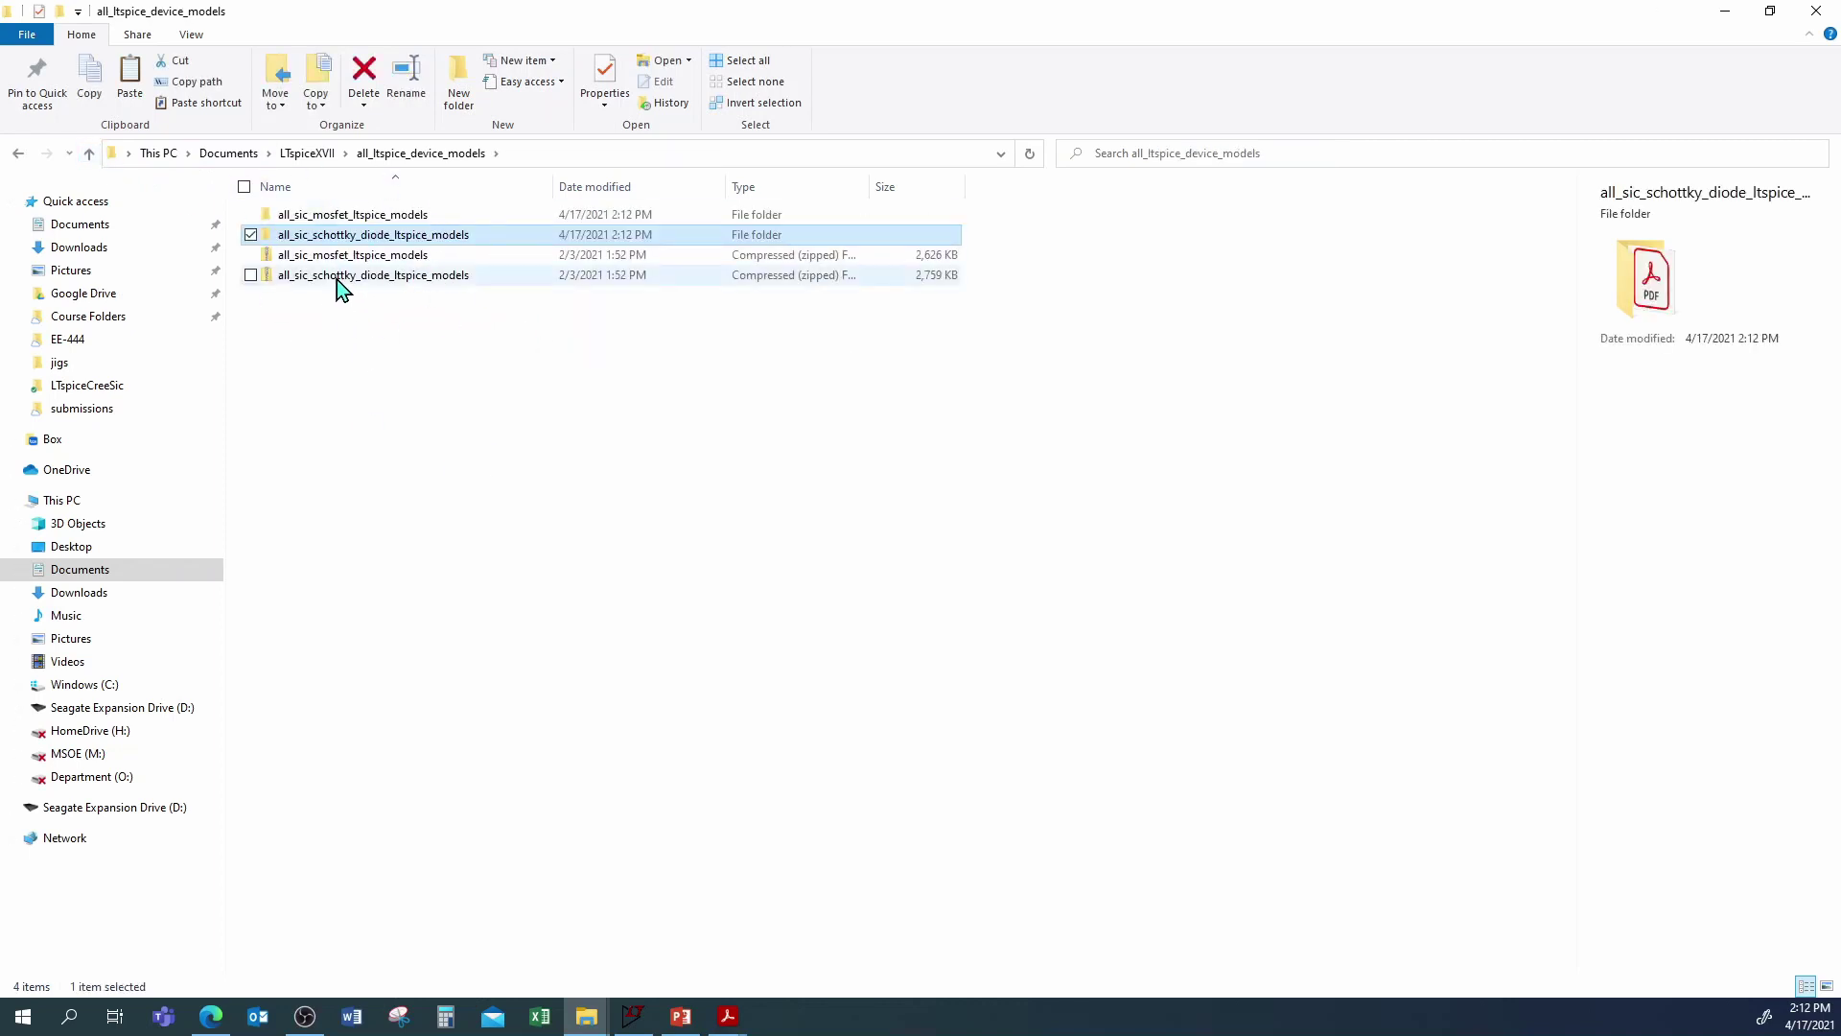
{"action": "left_click", "coordinate": [352, 261]}
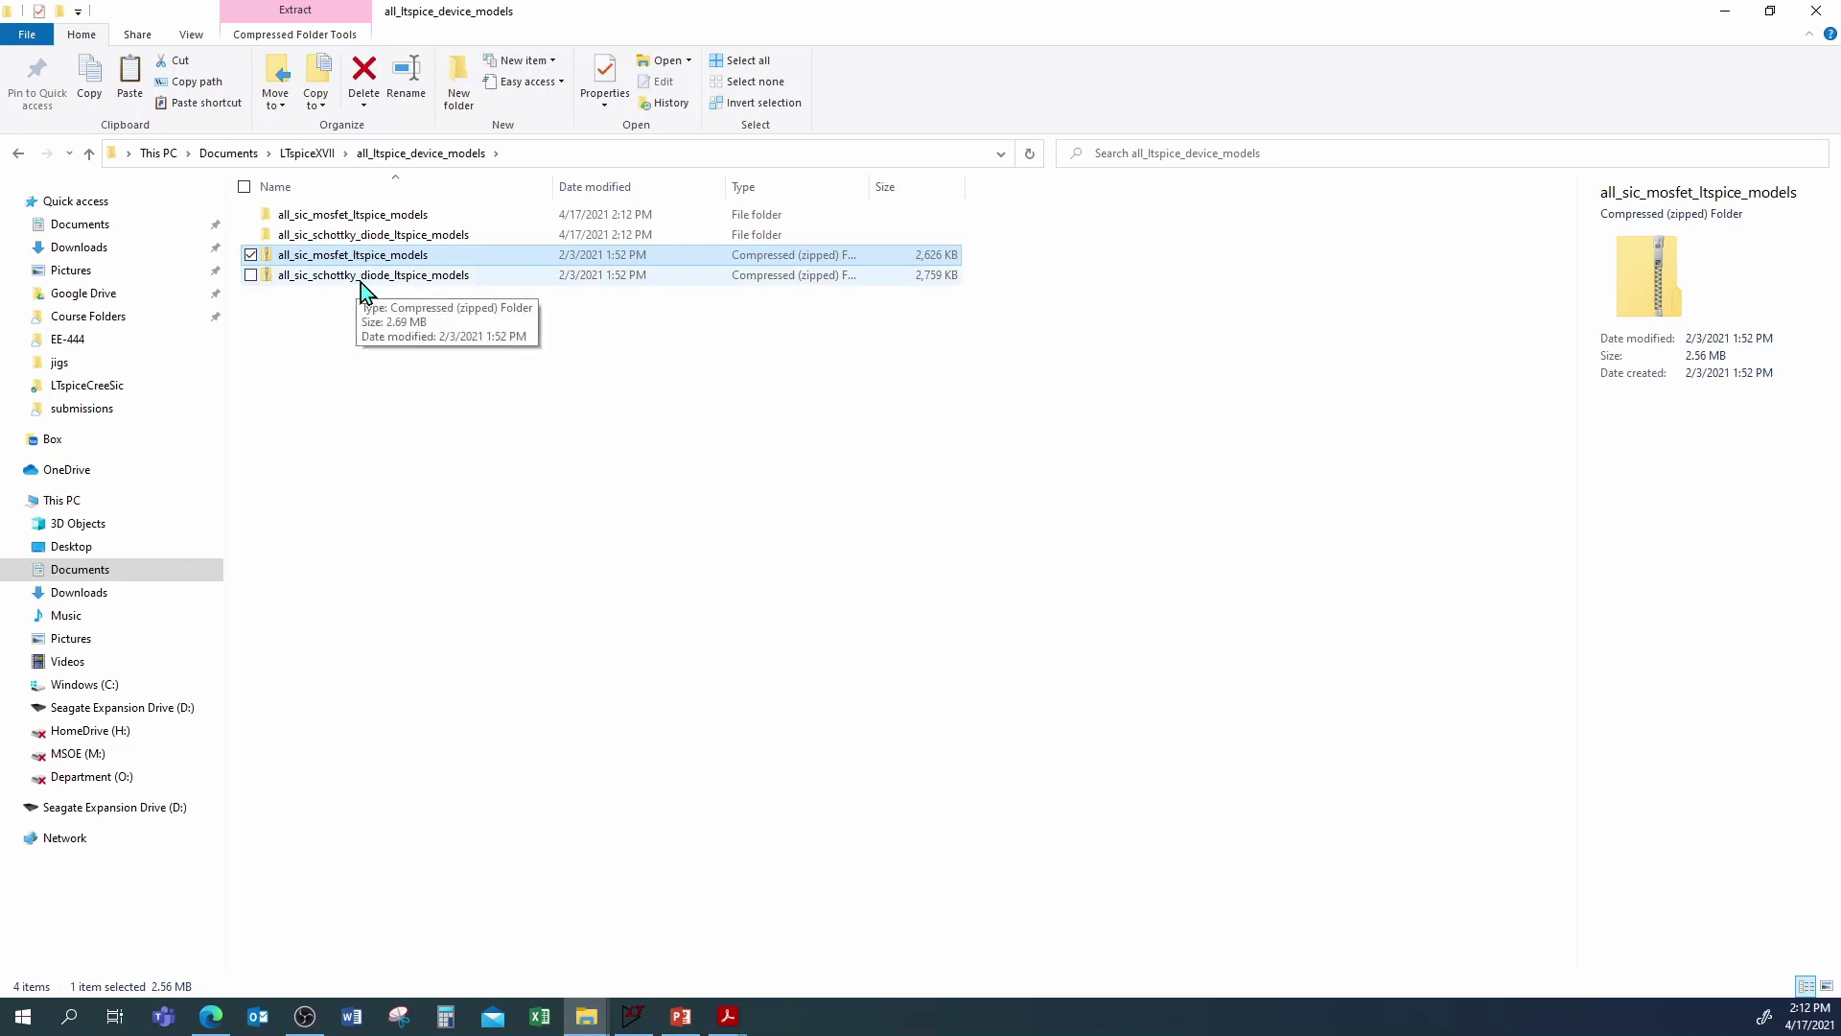
{"action": "key", "text": "Delete"}
{"action": "key", "text": "Delete"}
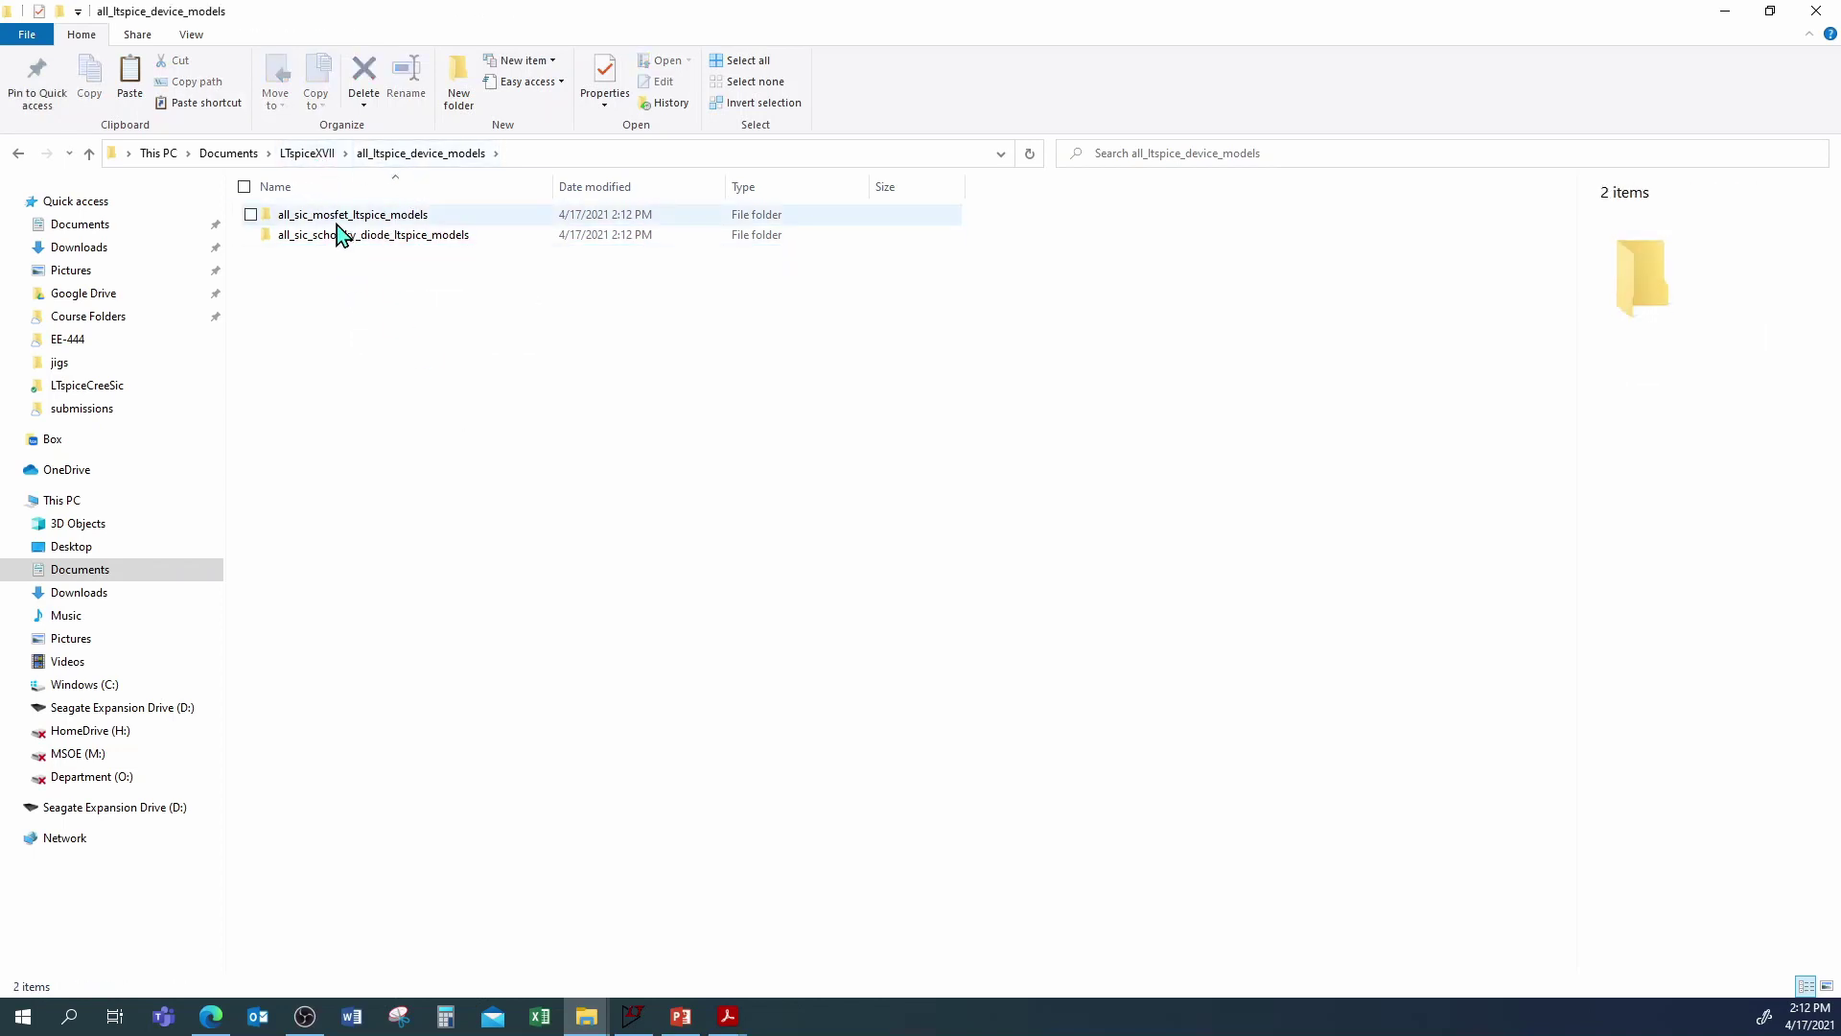
Step: Delete the all_ltspice_device_models zip archive from the LTspiceXVII folder
{"action": "left_click", "coordinate": [312, 156]}
{"action": "left_click", "coordinate": [333, 279]}
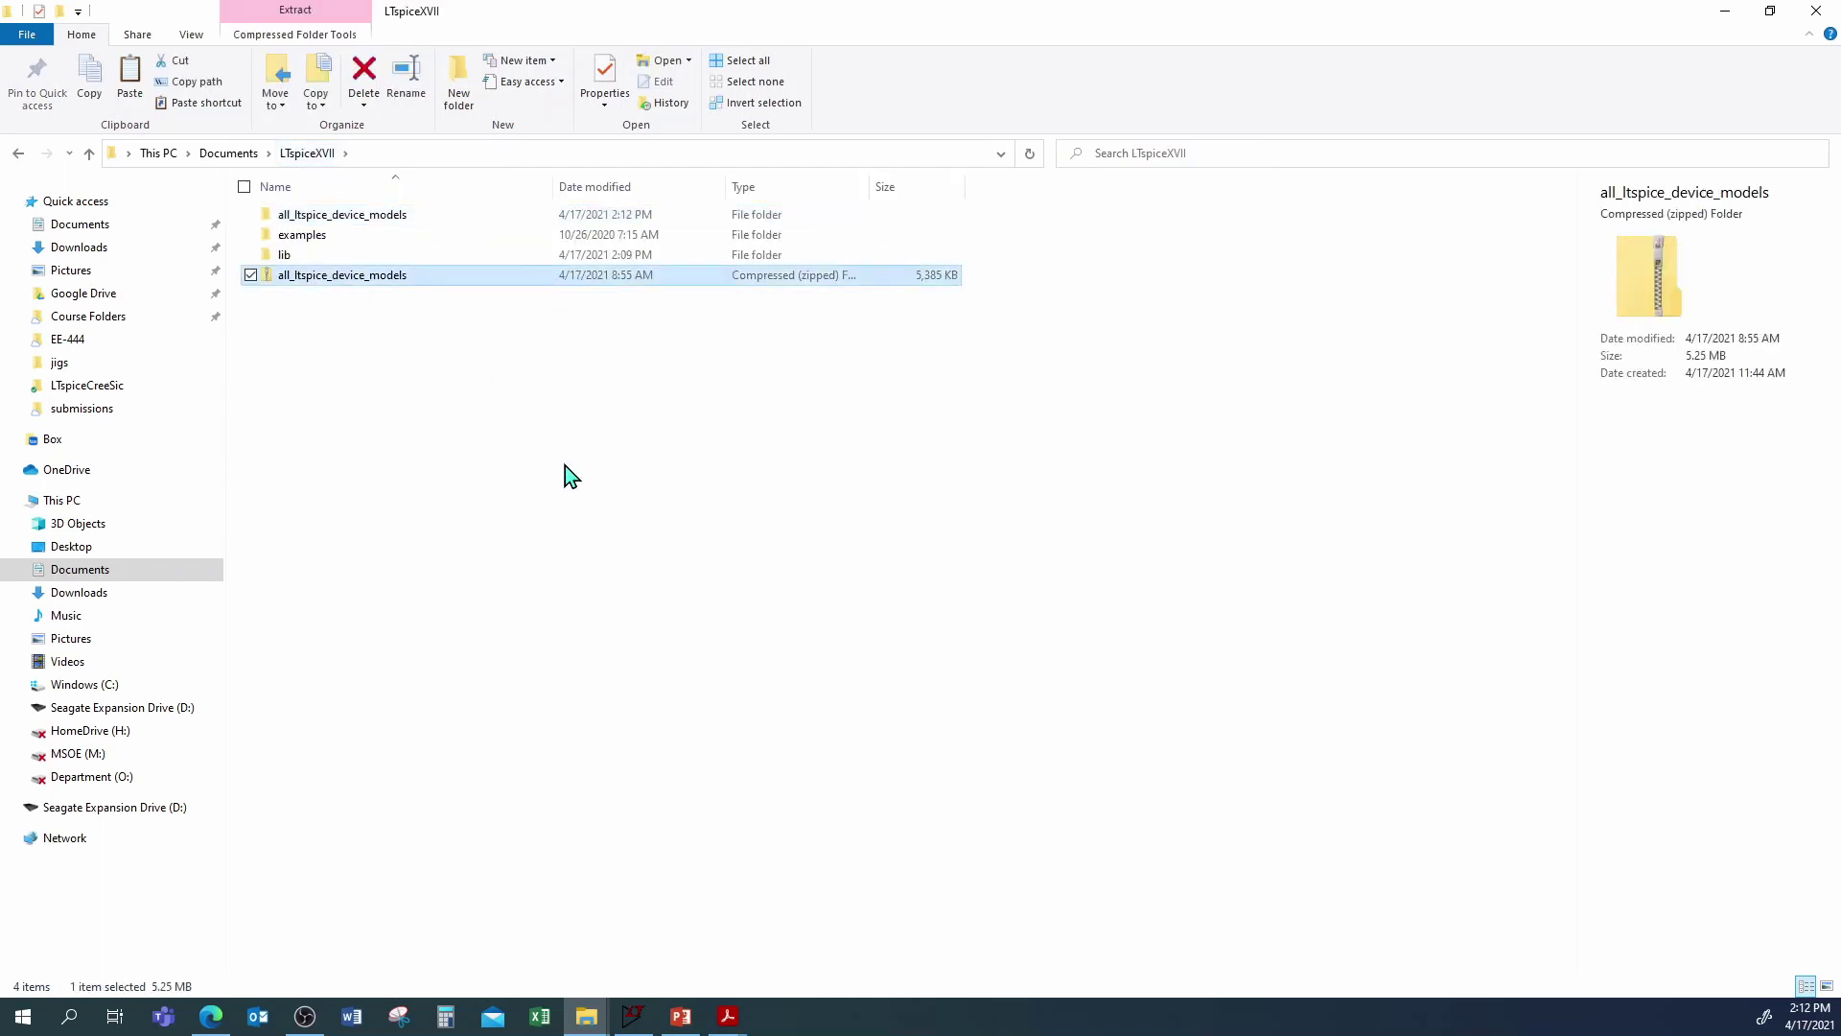
{"action": "key", "text": "Delete"}
Step: Examine the contents of the extracted all_sic_mosfet_ltspice_models folder and the quick start guides in its Documentation subfolder
{"action": "double_click", "coordinate": [346, 221]}
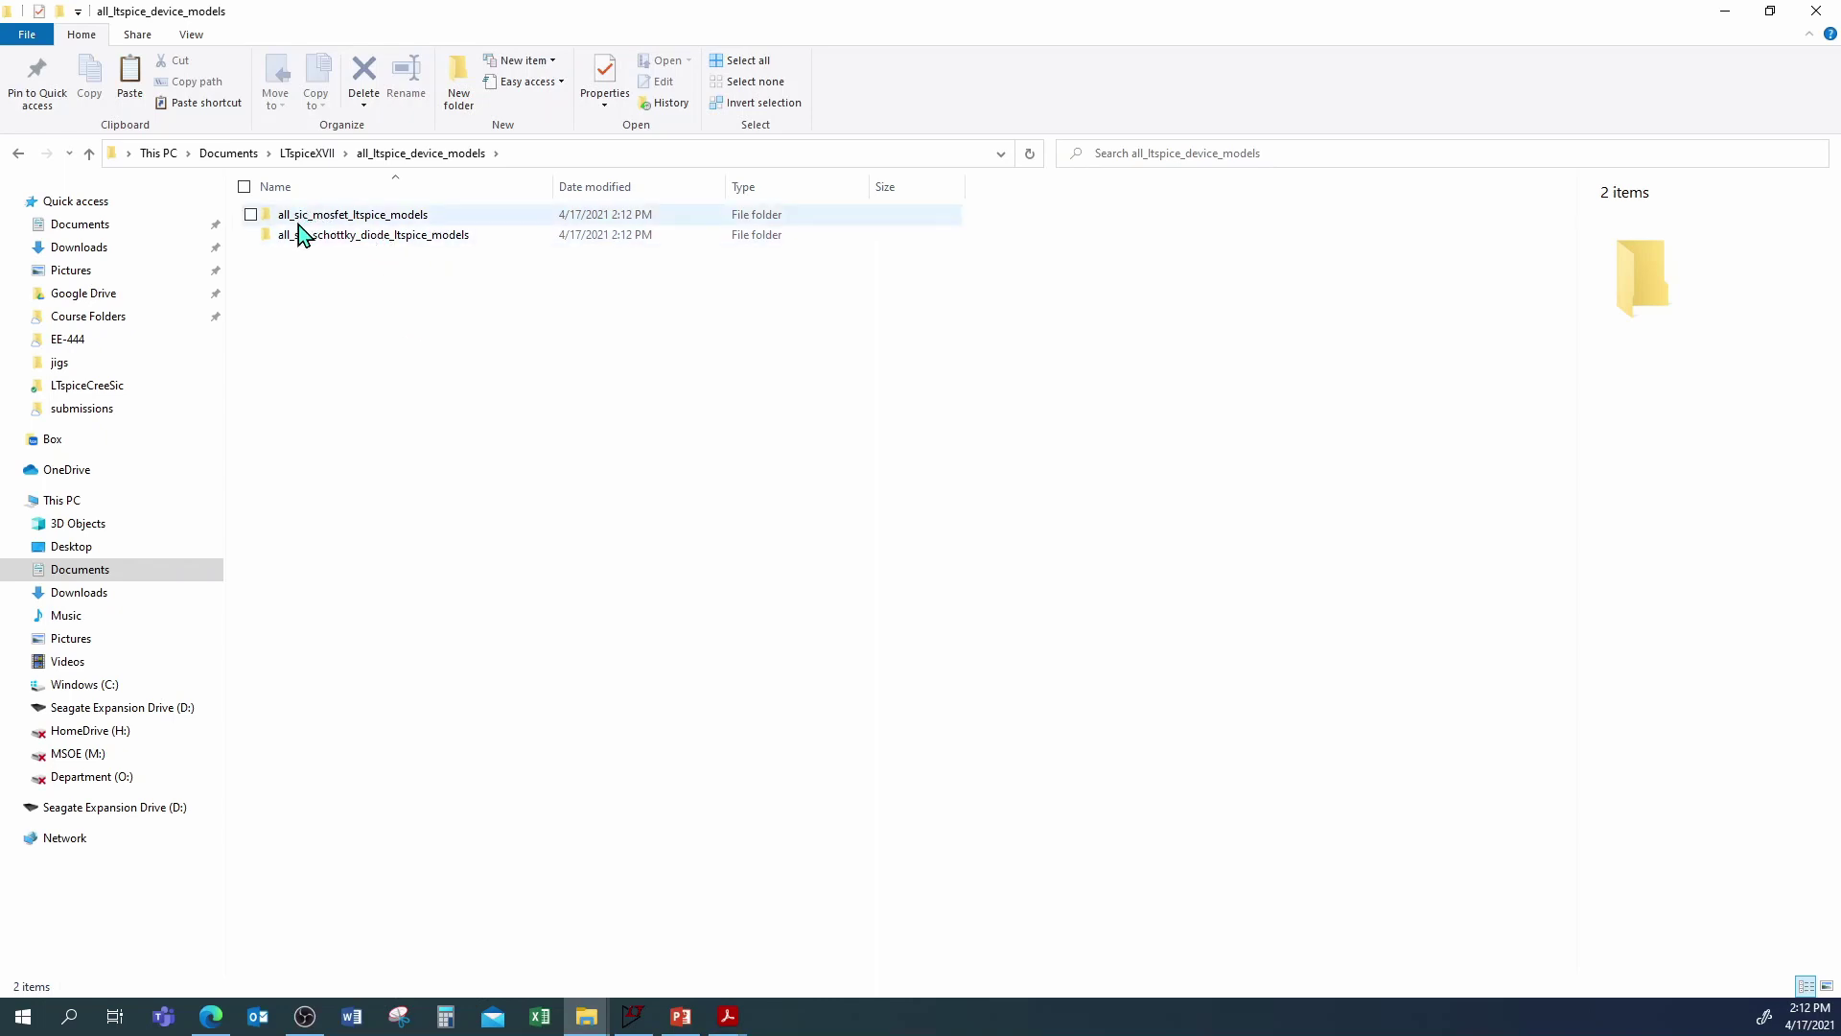
{"action": "mouse_move", "coordinate": [298, 226]}
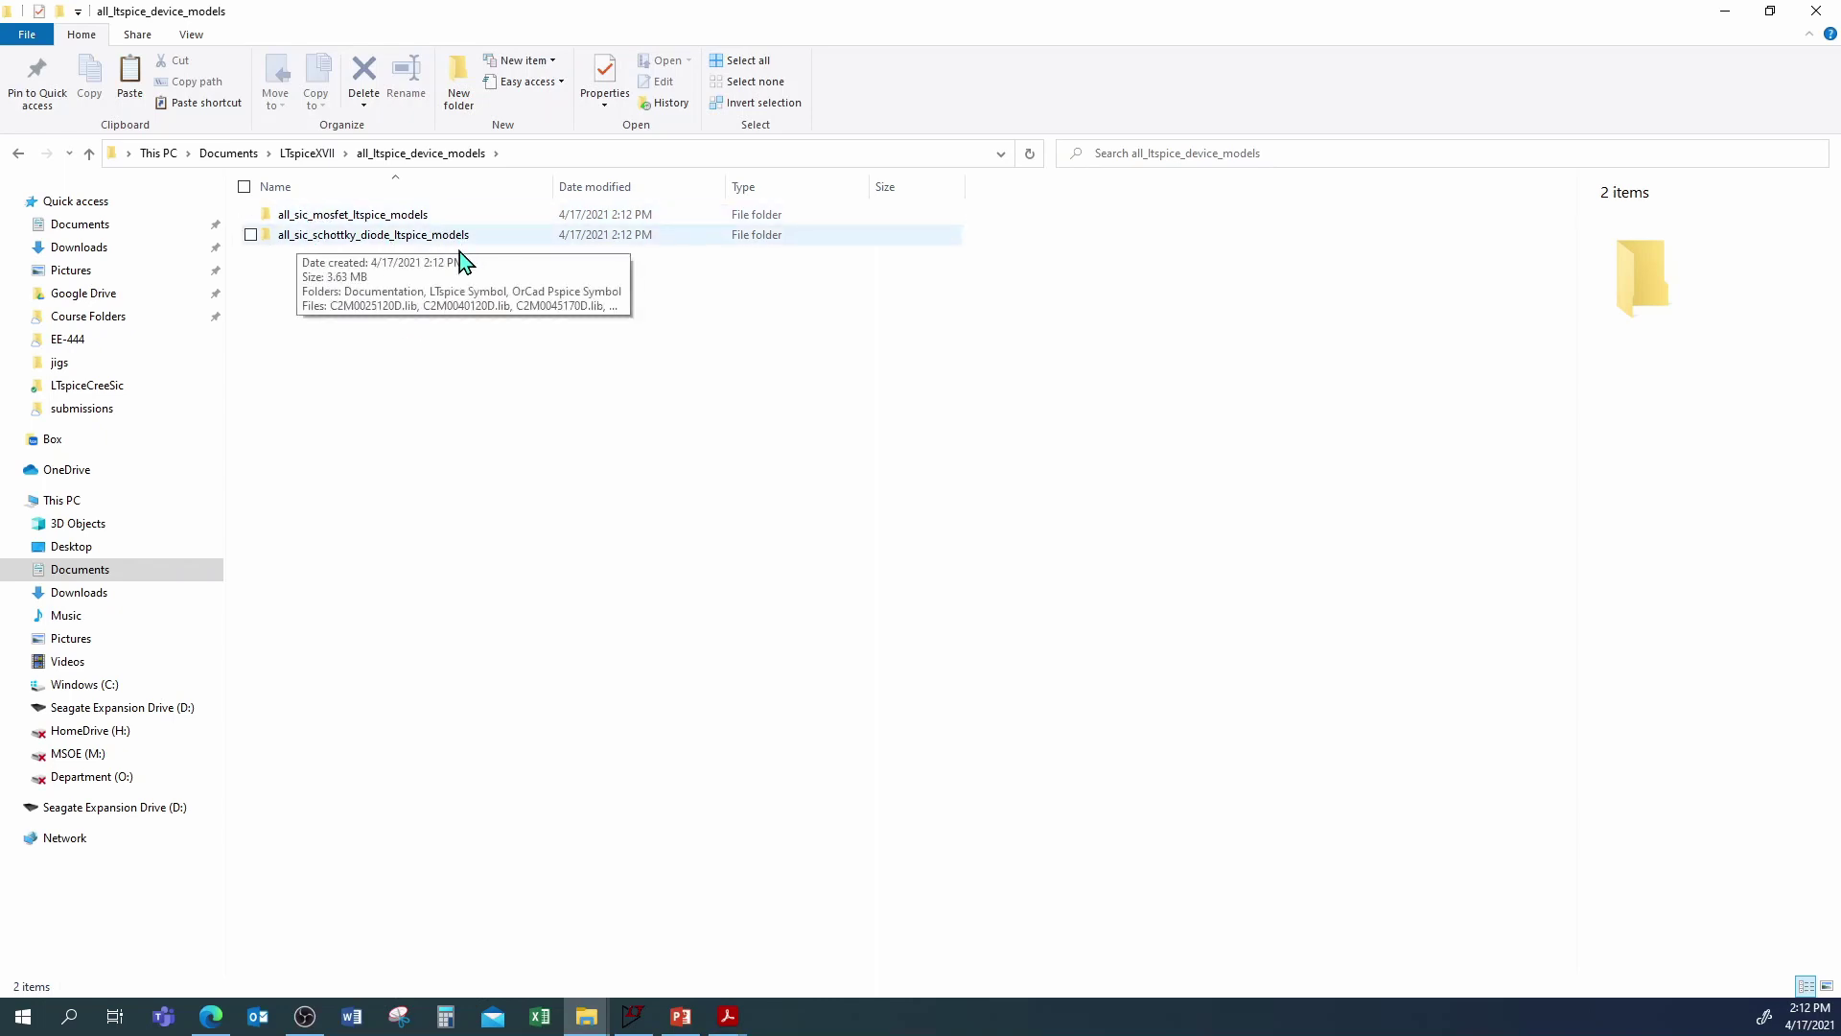
{"action": "double_click", "coordinate": [359, 221]}
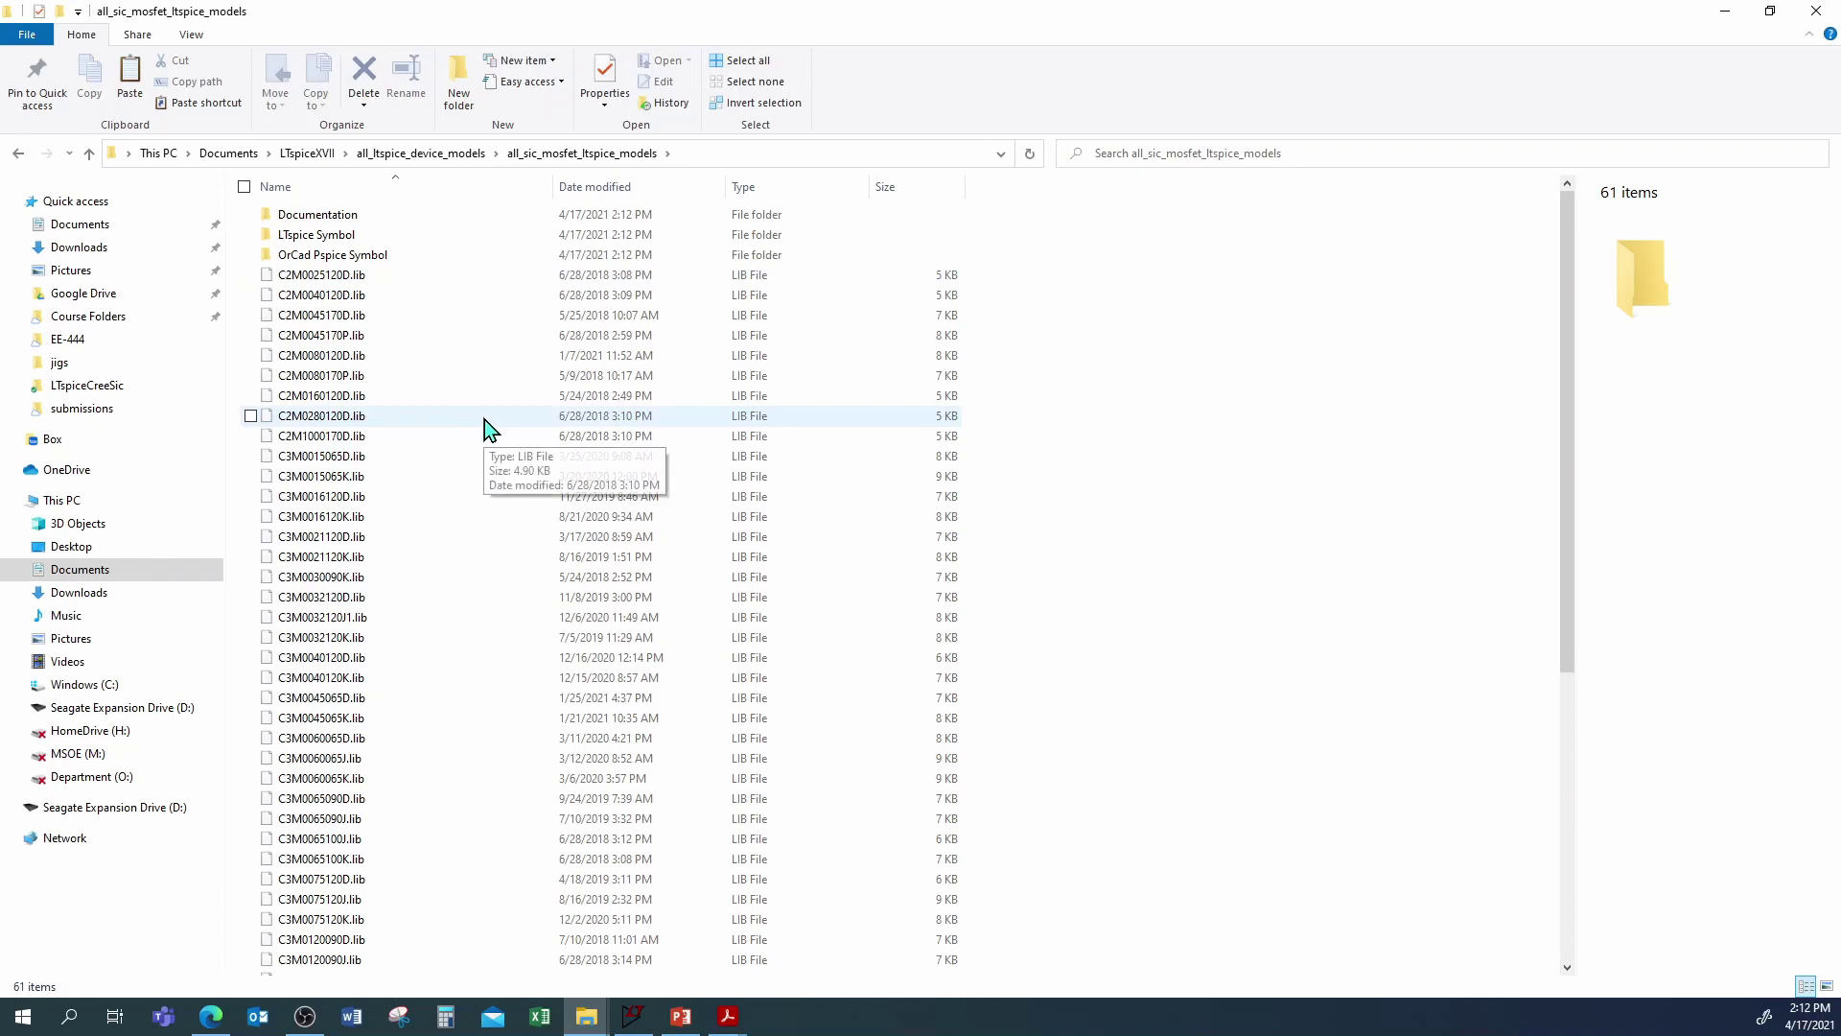
{"action": "double_click", "coordinate": [321, 219]}
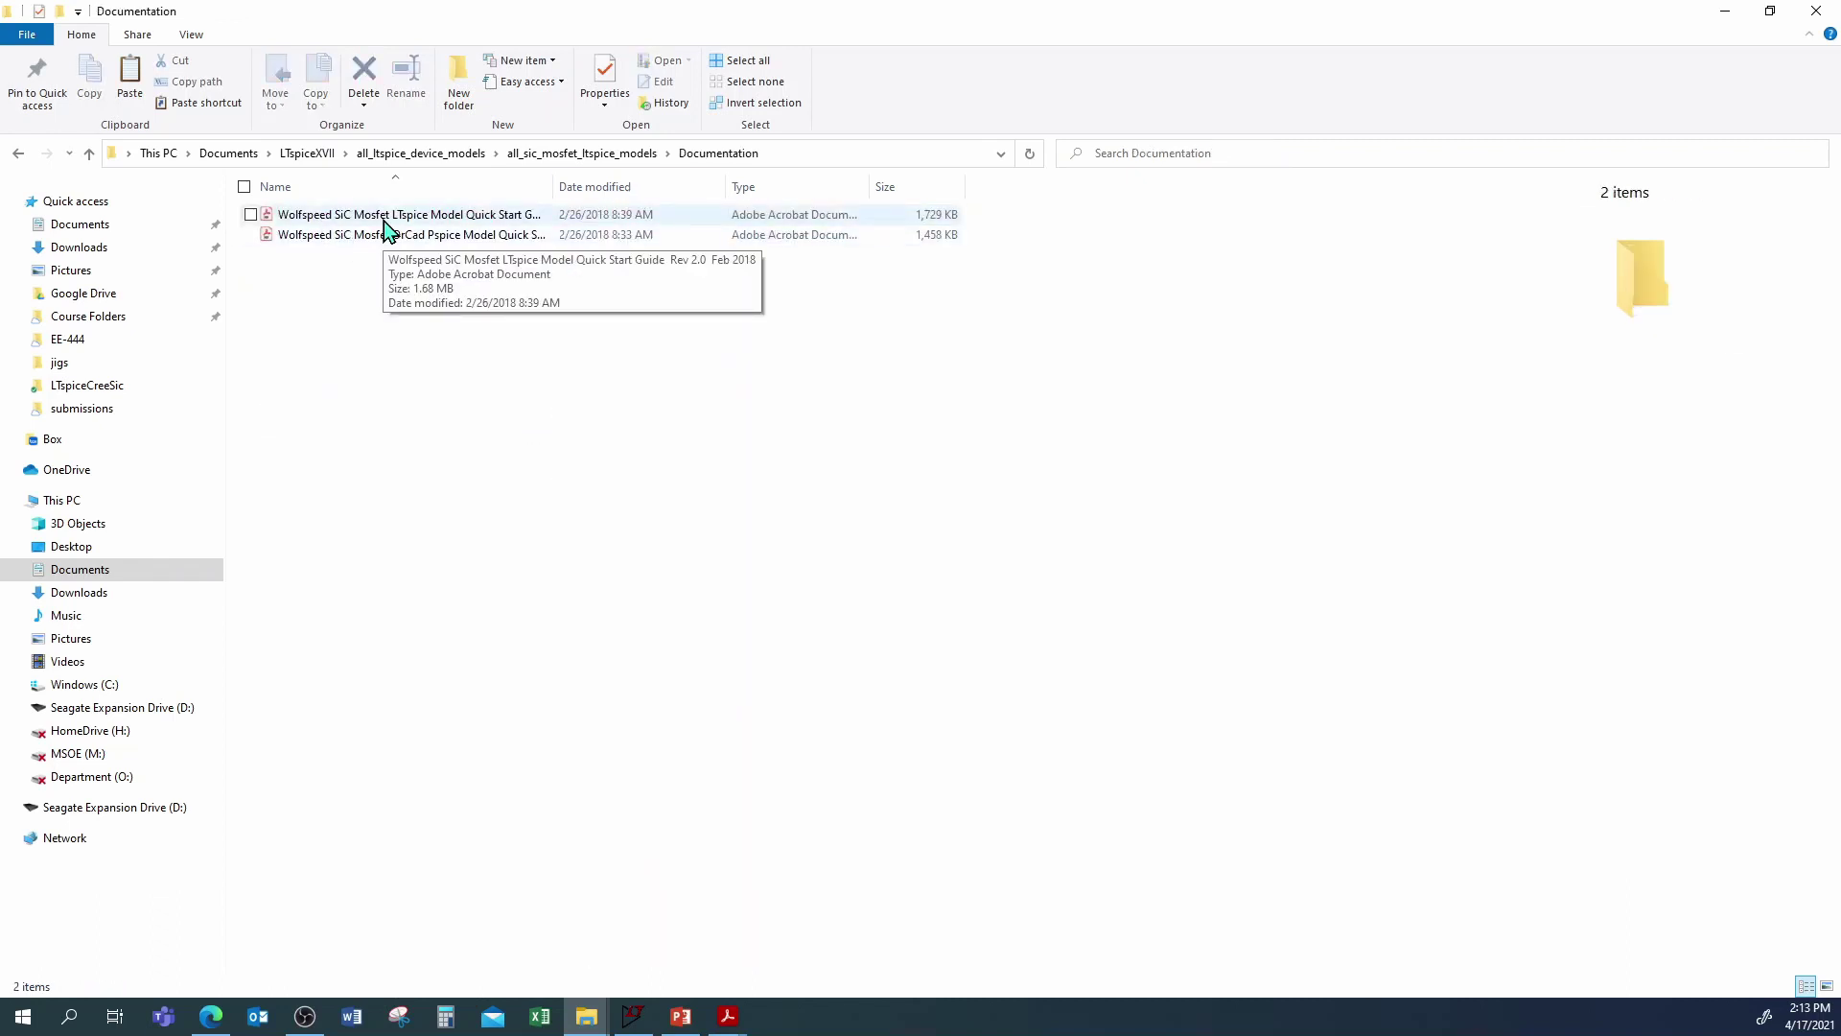
{"action": "left_click_drag", "start_coordinate": [552, 186], "coordinate": [827, 166]}
{"action": "mouse_move", "coordinate": [442, 235]}
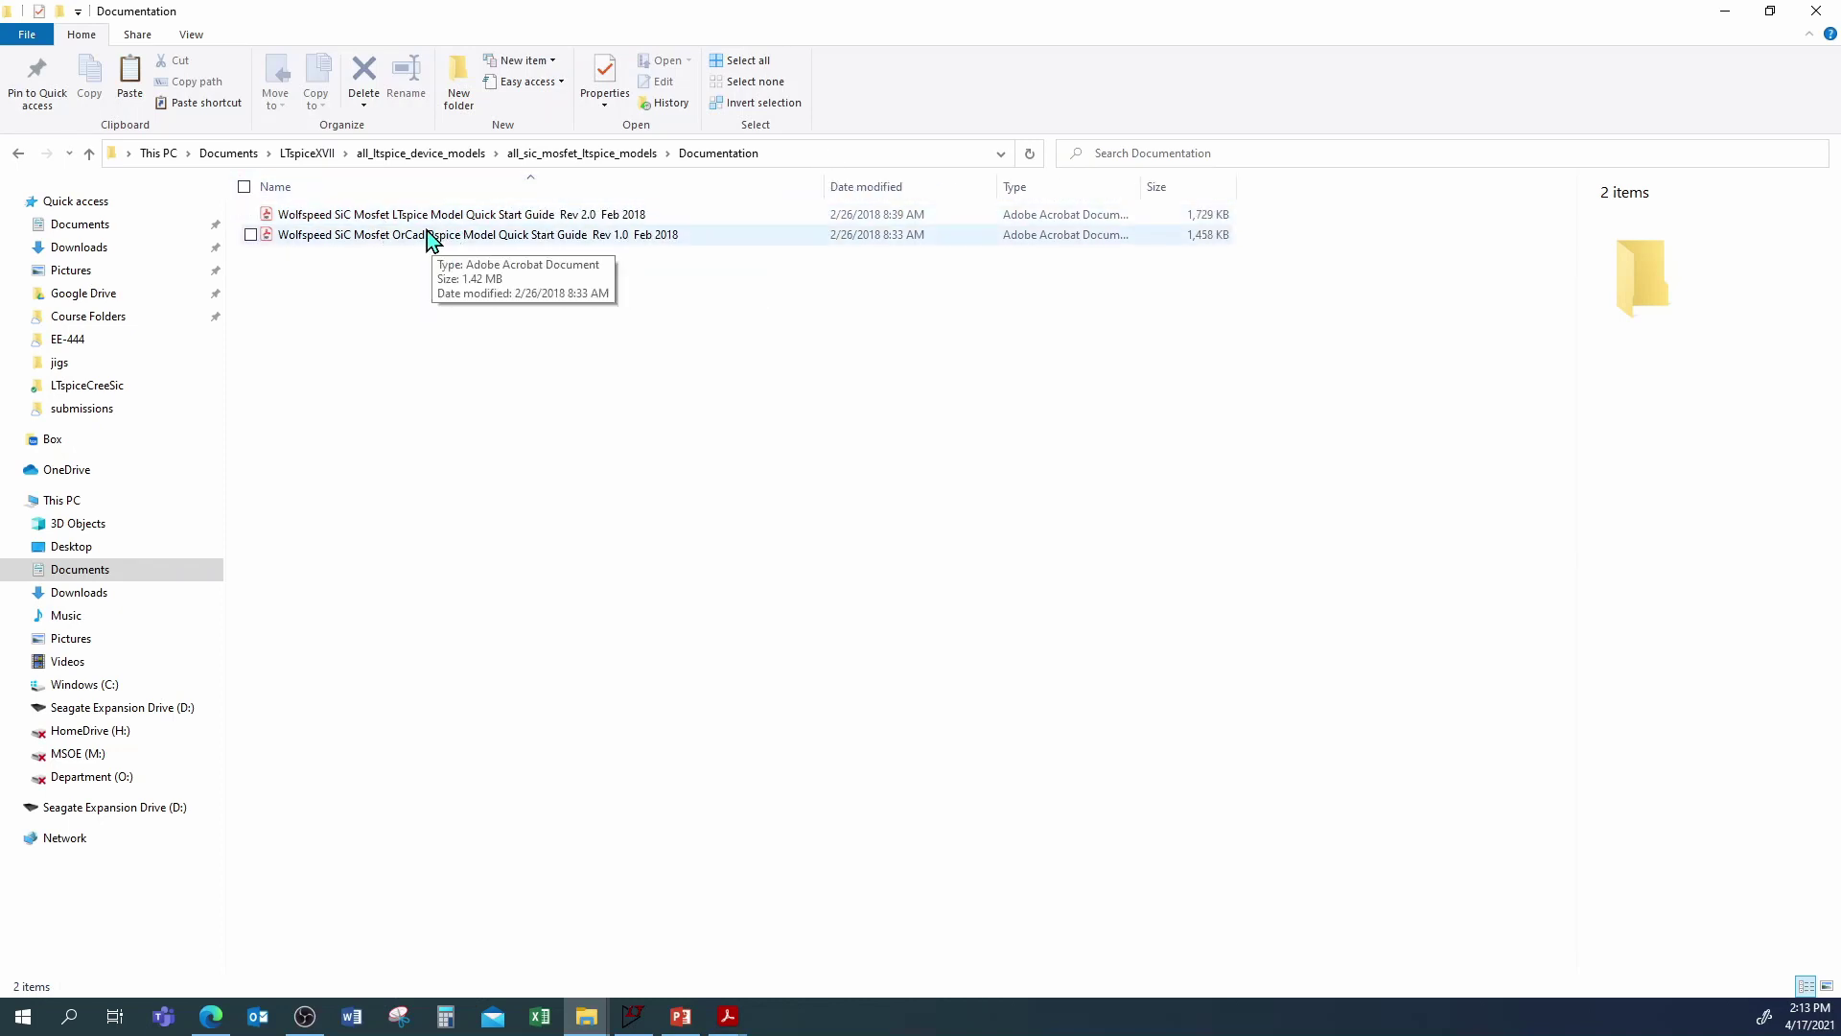
{"action": "left_click", "coordinate": [90, 154]}
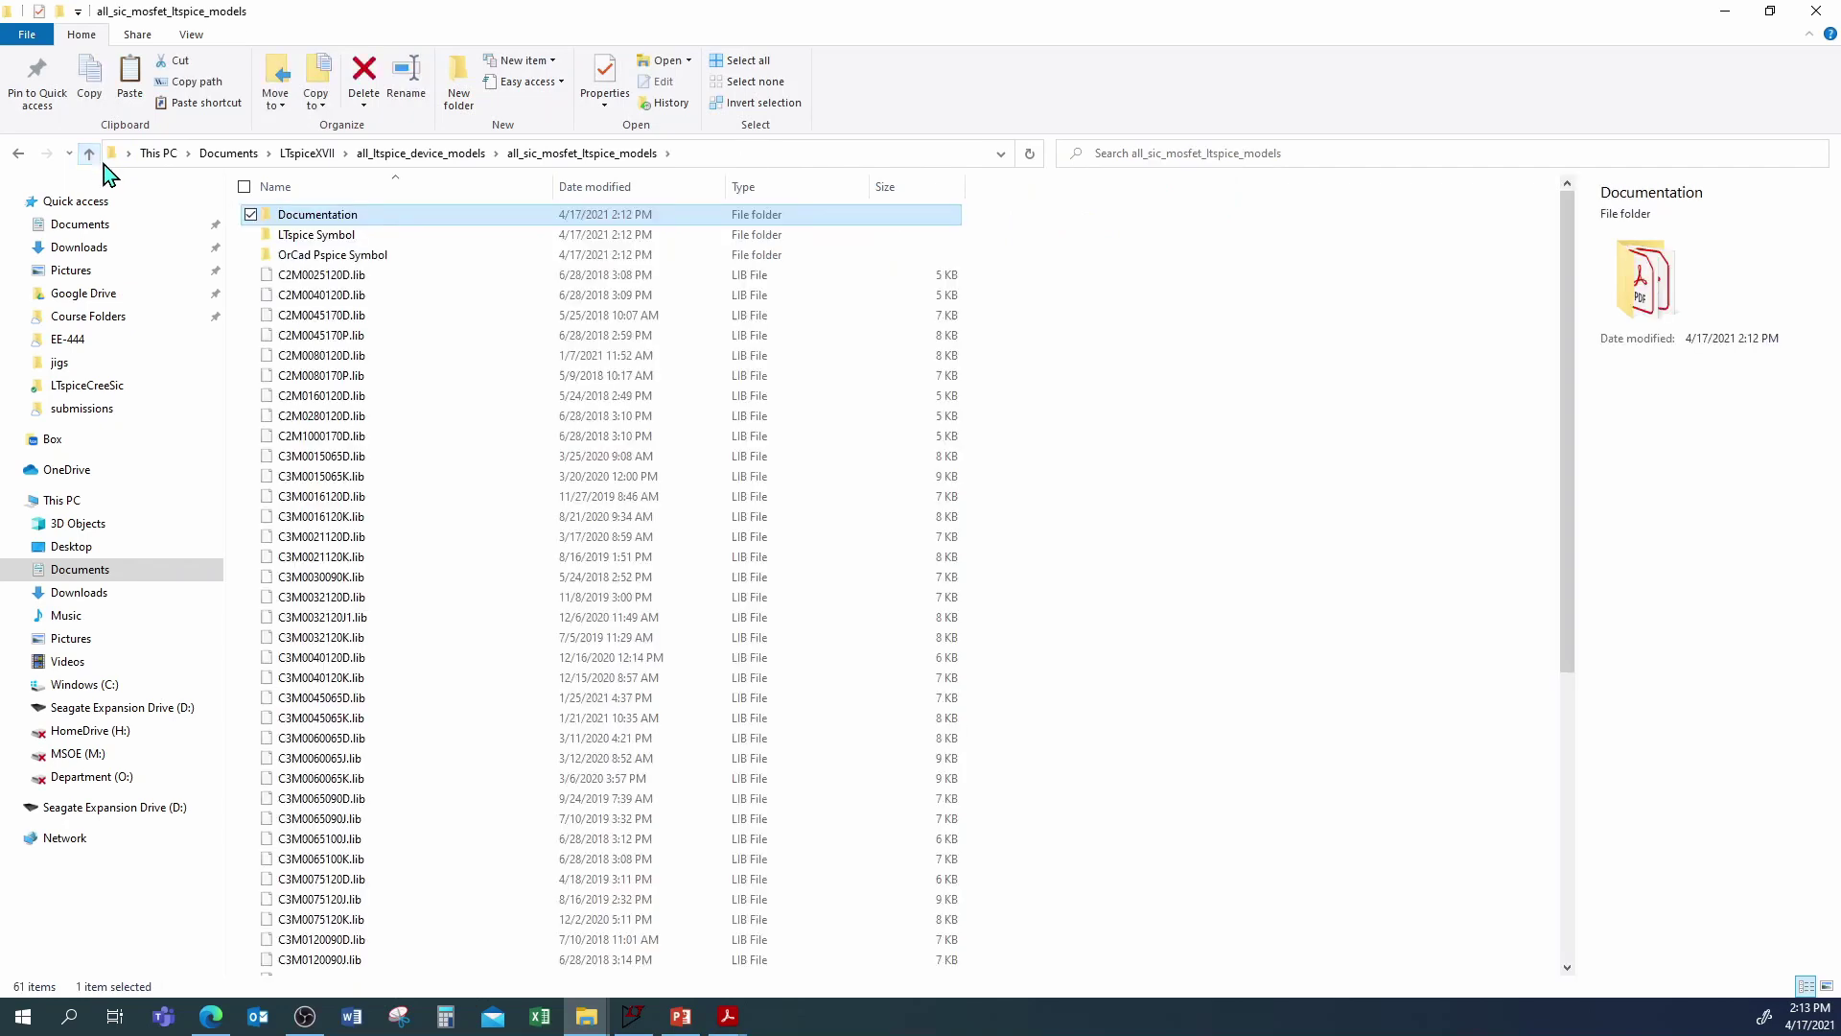
Step: Copy all four nmos symbol files from the LTspice Symbol subfolder of the MOSFET models
{"action": "double_click", "coordinate": [333, 238]}
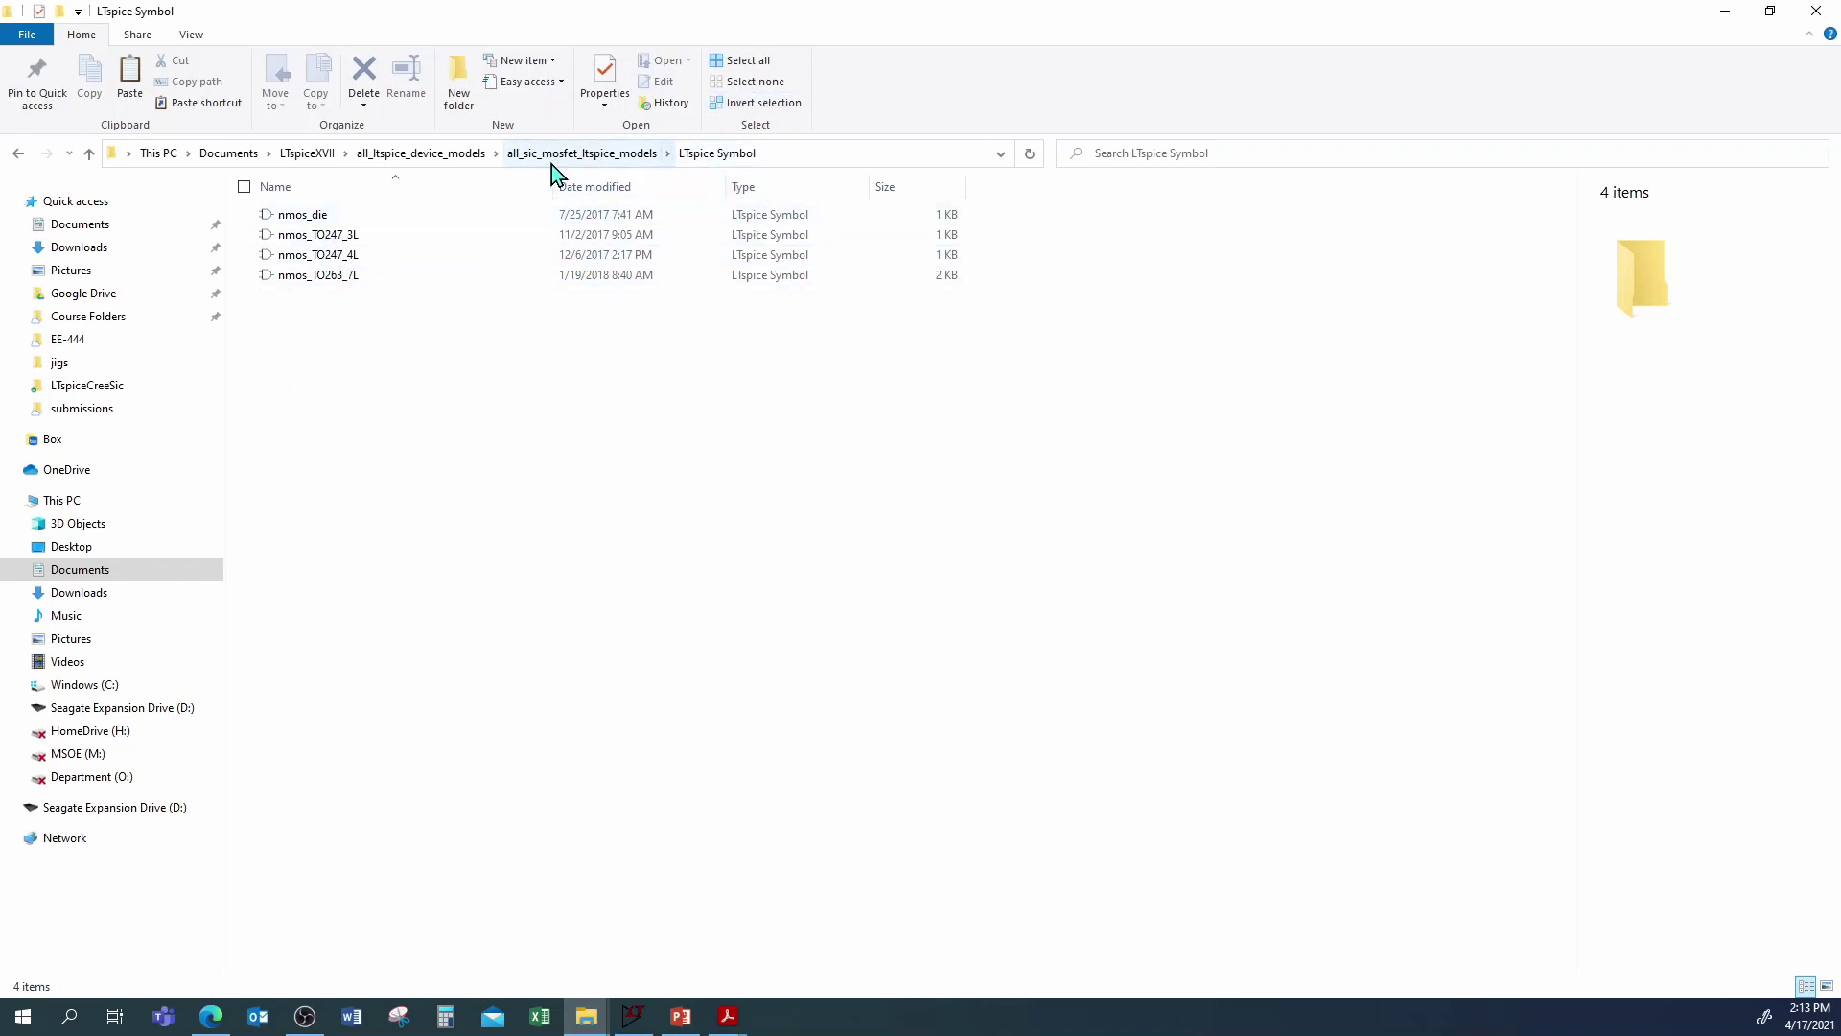
{"action": "left_click", "coordinate": [89, 157]}
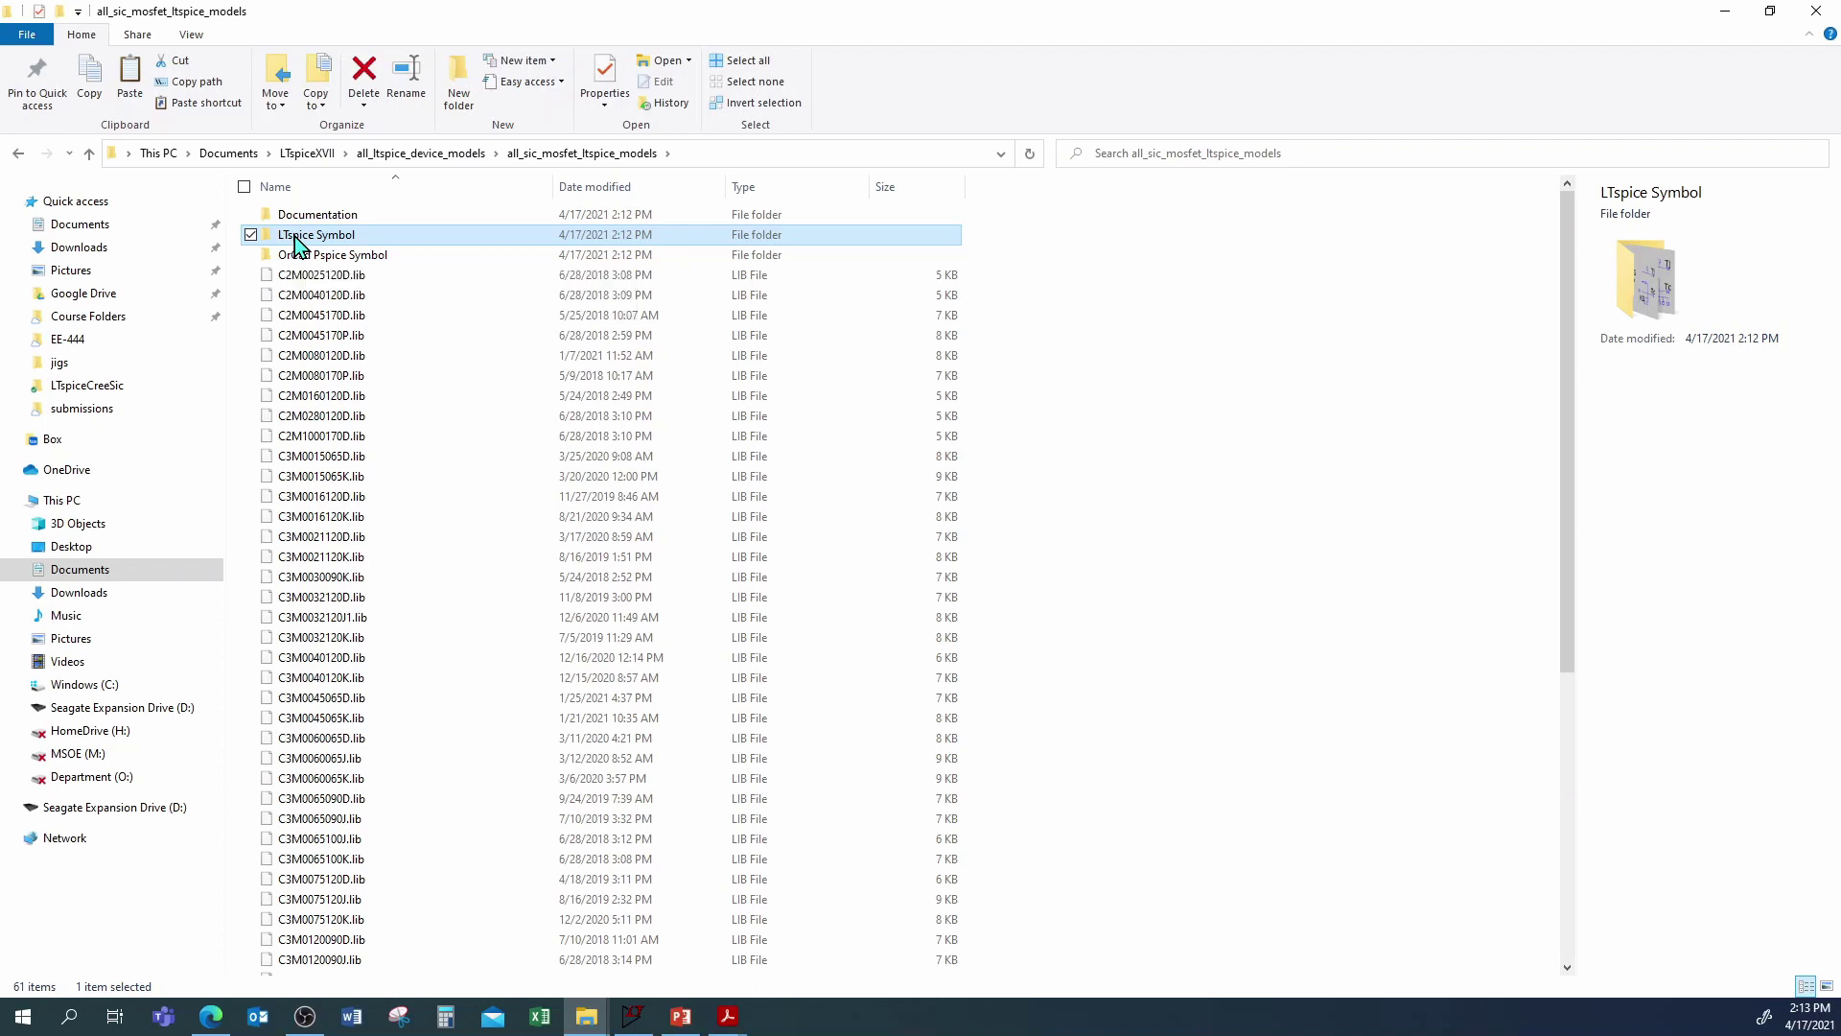
{"action": "double_click", "coordinate": [296, 236]}
{"action": "left_click_drag", "start_coordinate": [314, 309], "coordinate": [342, 217]}
{"action": "right_click", "coordinate": [340, 217]}
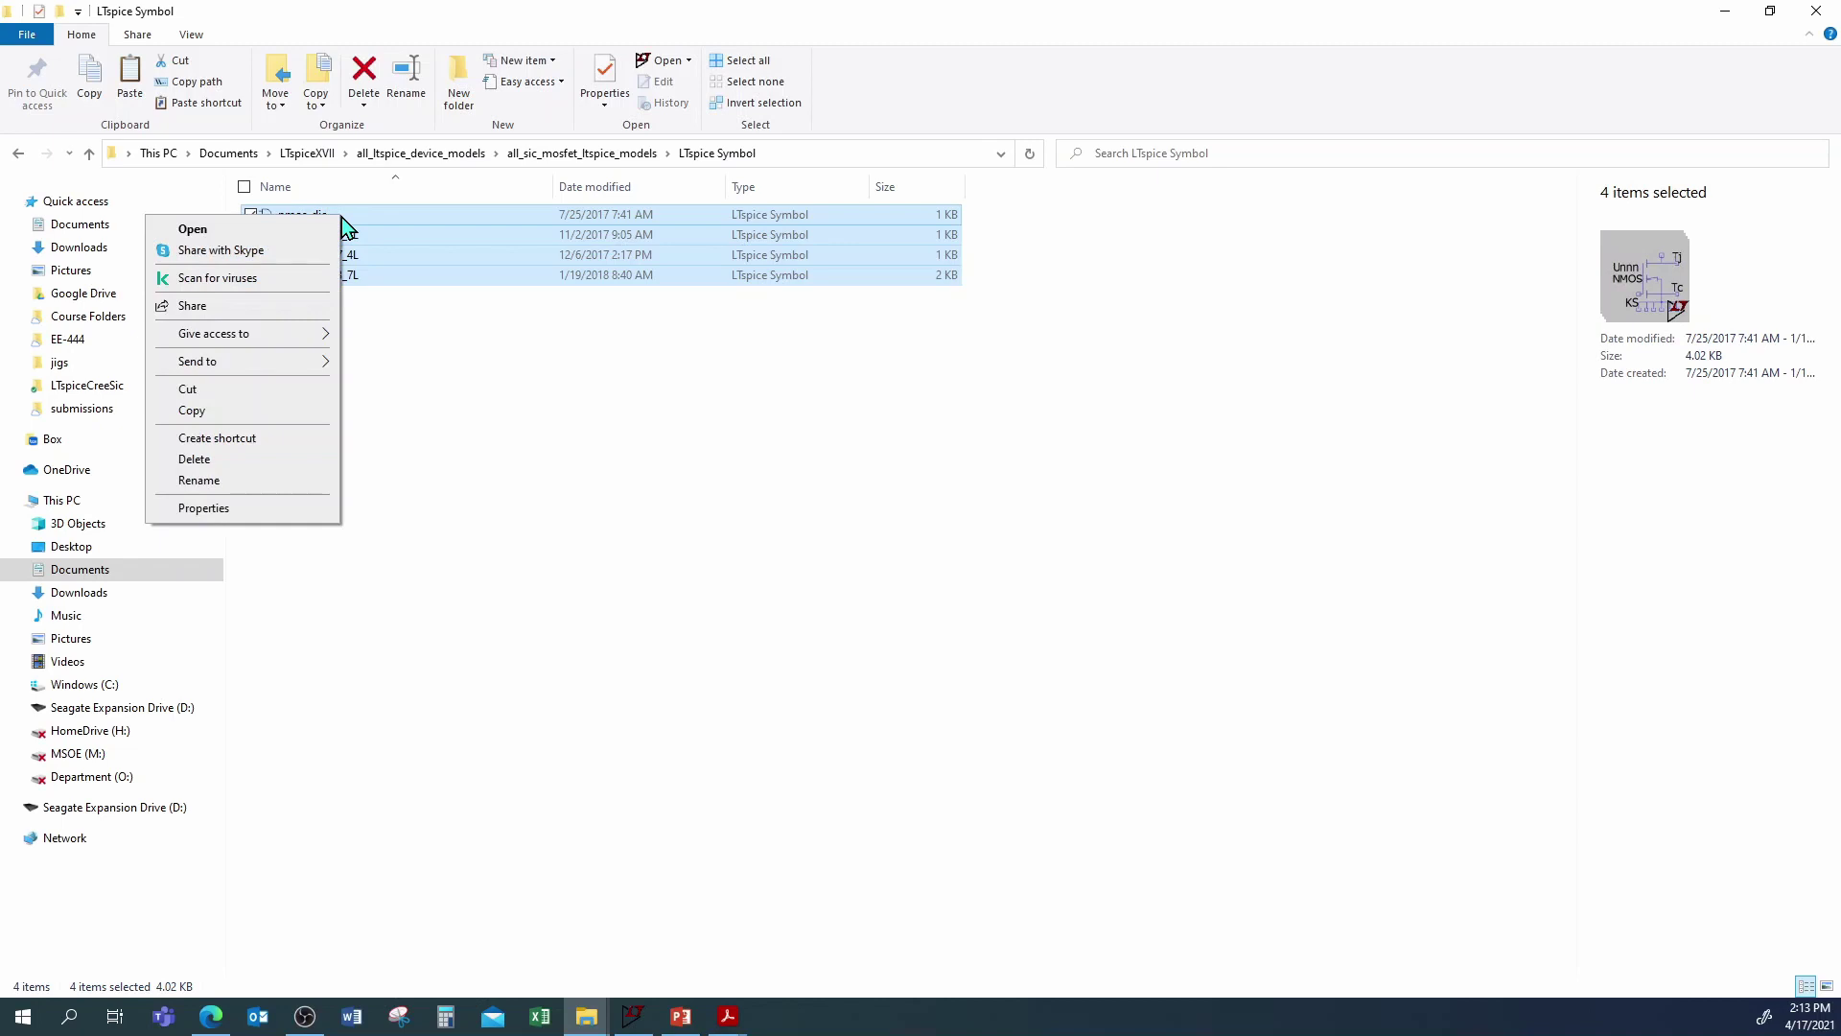
{"action": "left_click", "coordinate": [219, 408]}
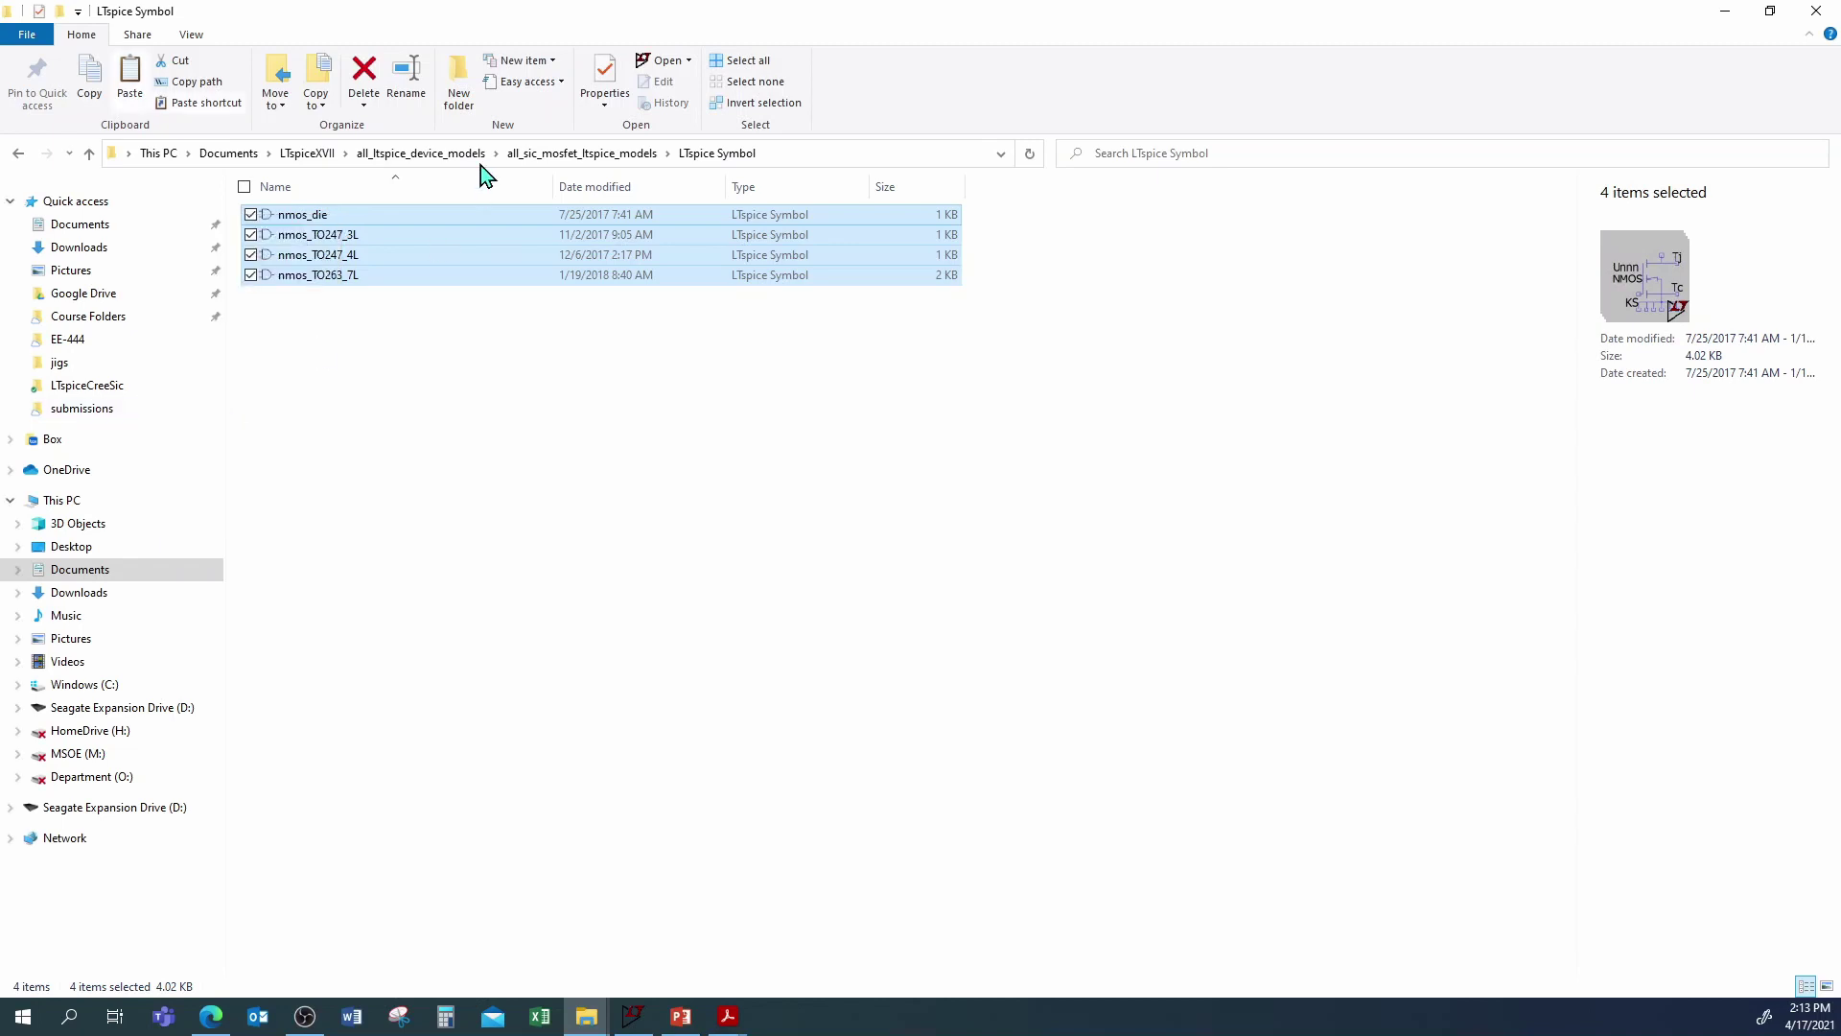
Step: Create a folder named SiCWolfspeedDevices inside LTspiceXVII\lib\sym
{"action": "left_click", "coordinate": [329, 158]}
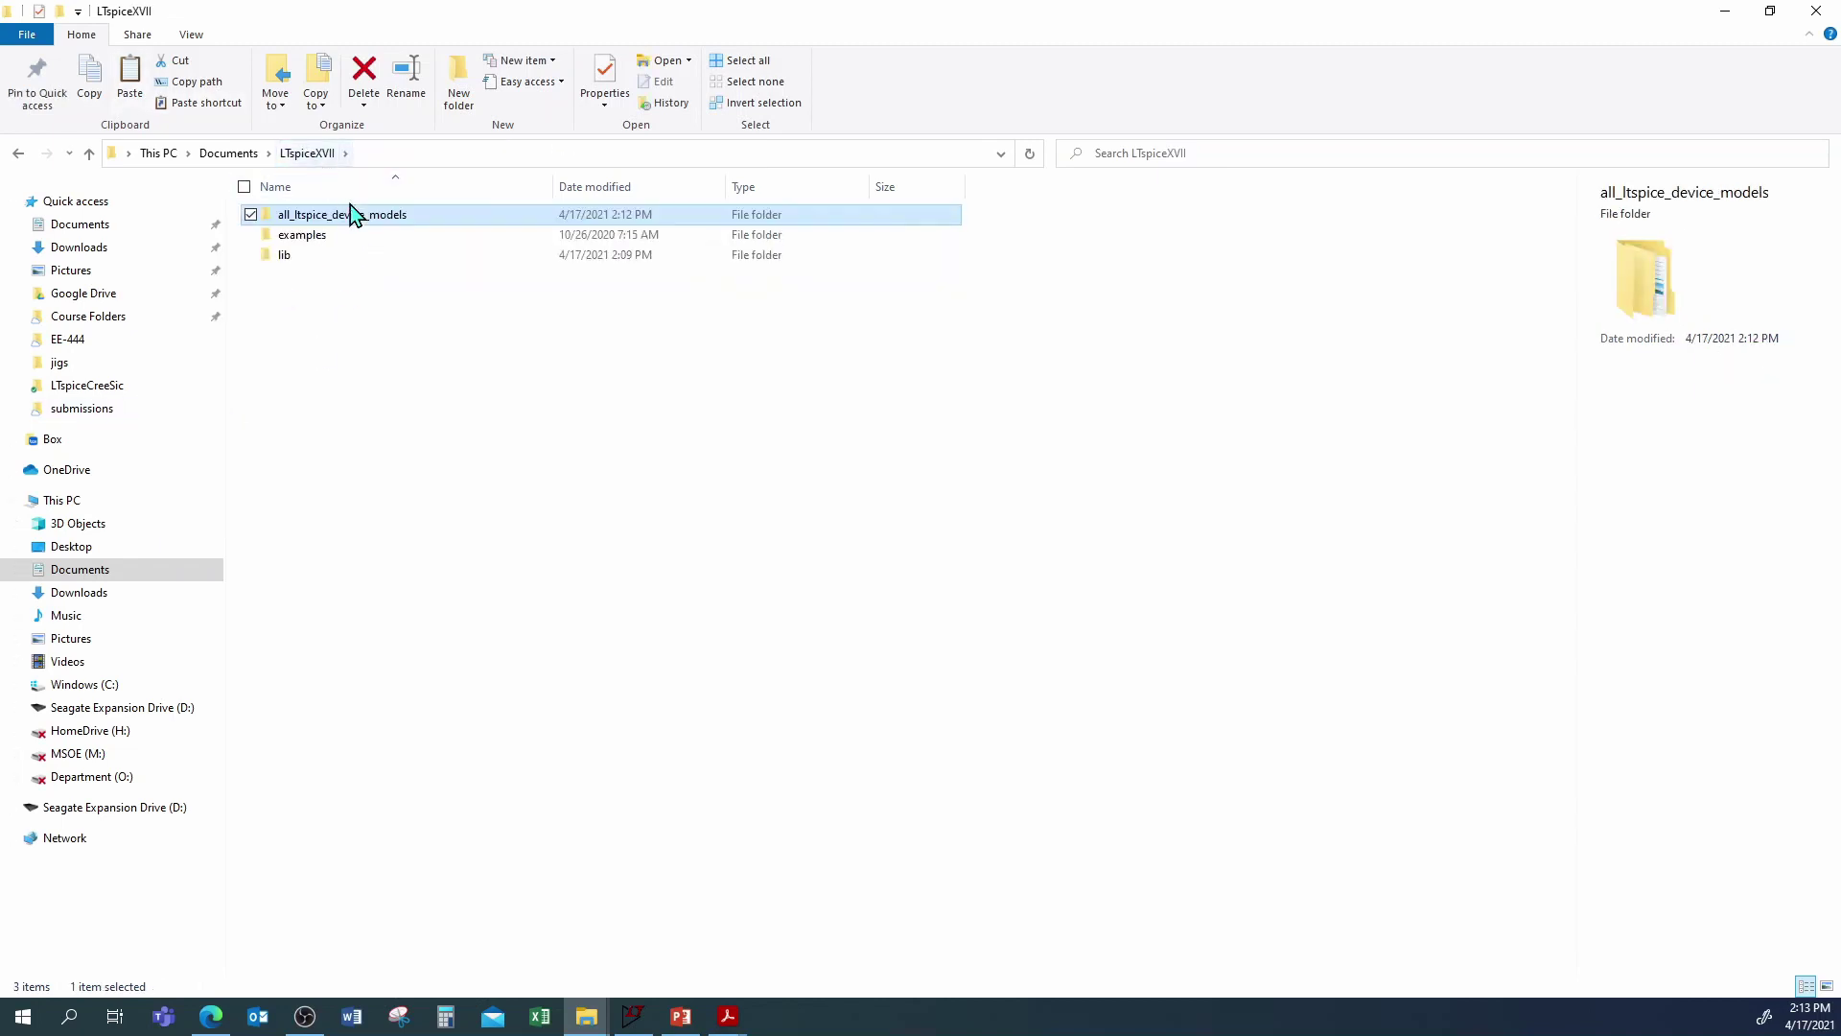
{"action": "double_click", "coordinate": [284, 259]}
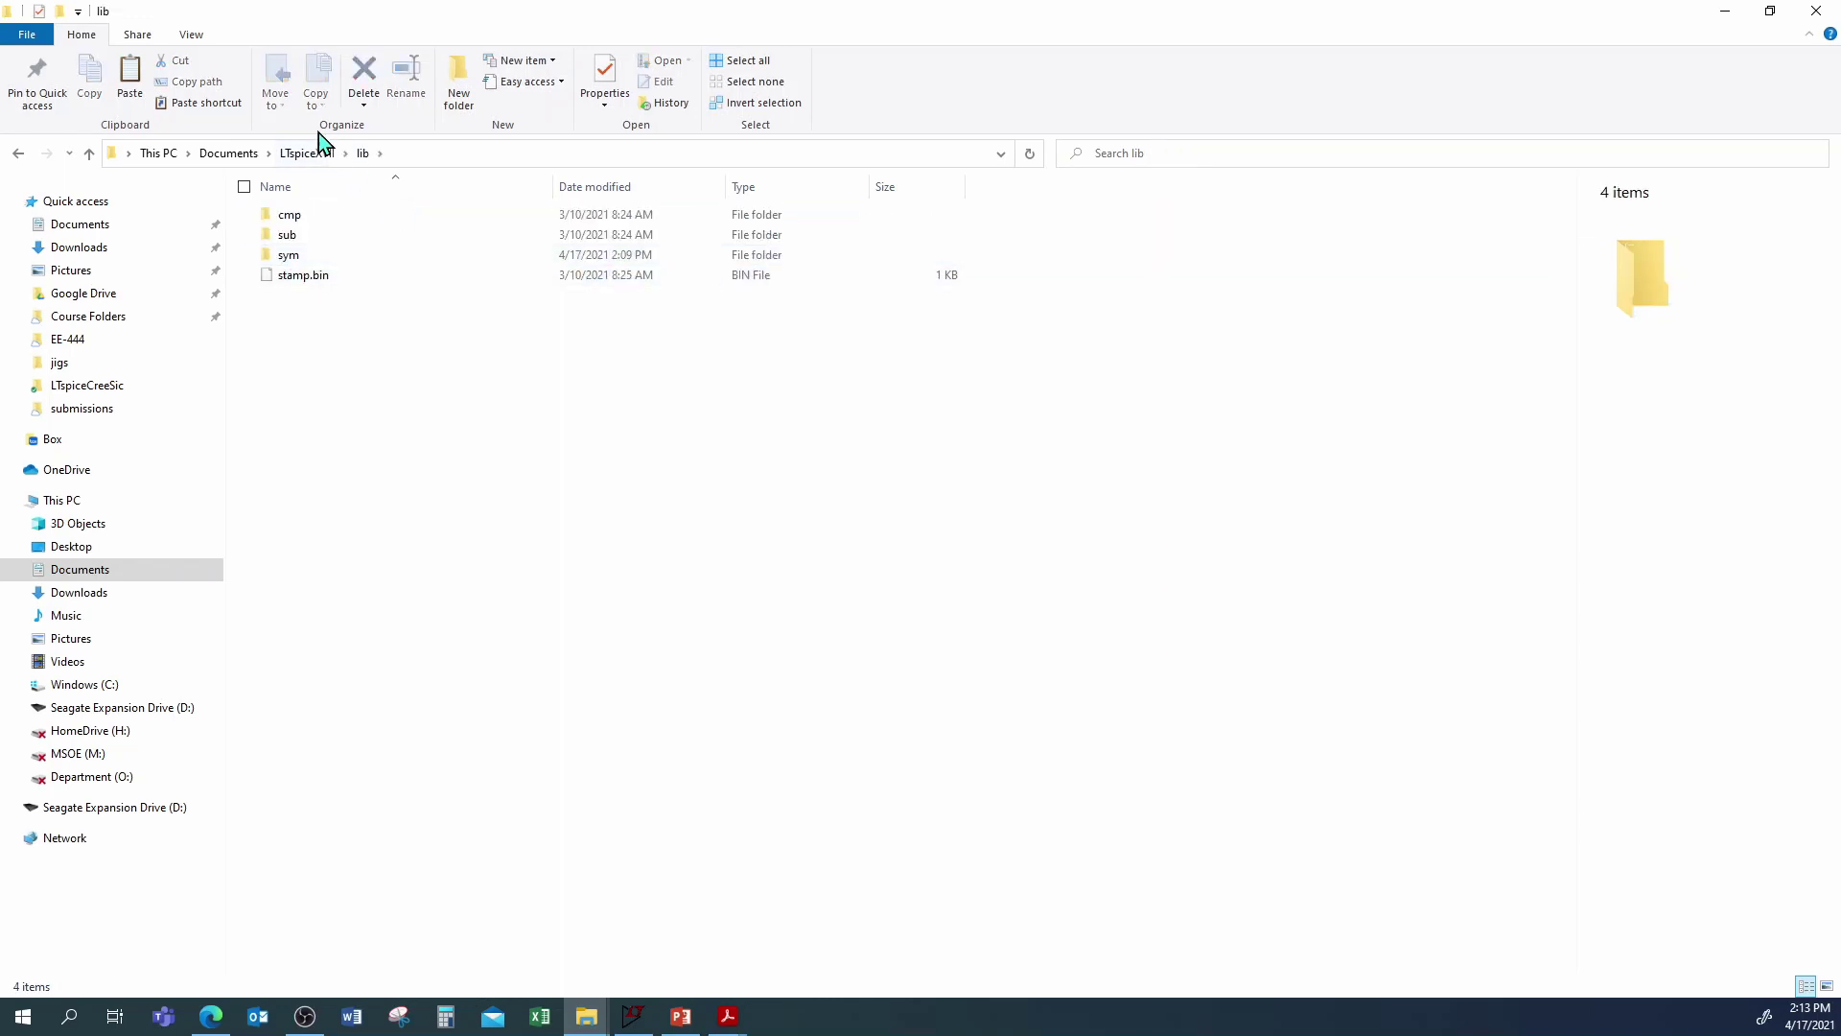
{"action": "double_click", "coordinate": [290, 264]}
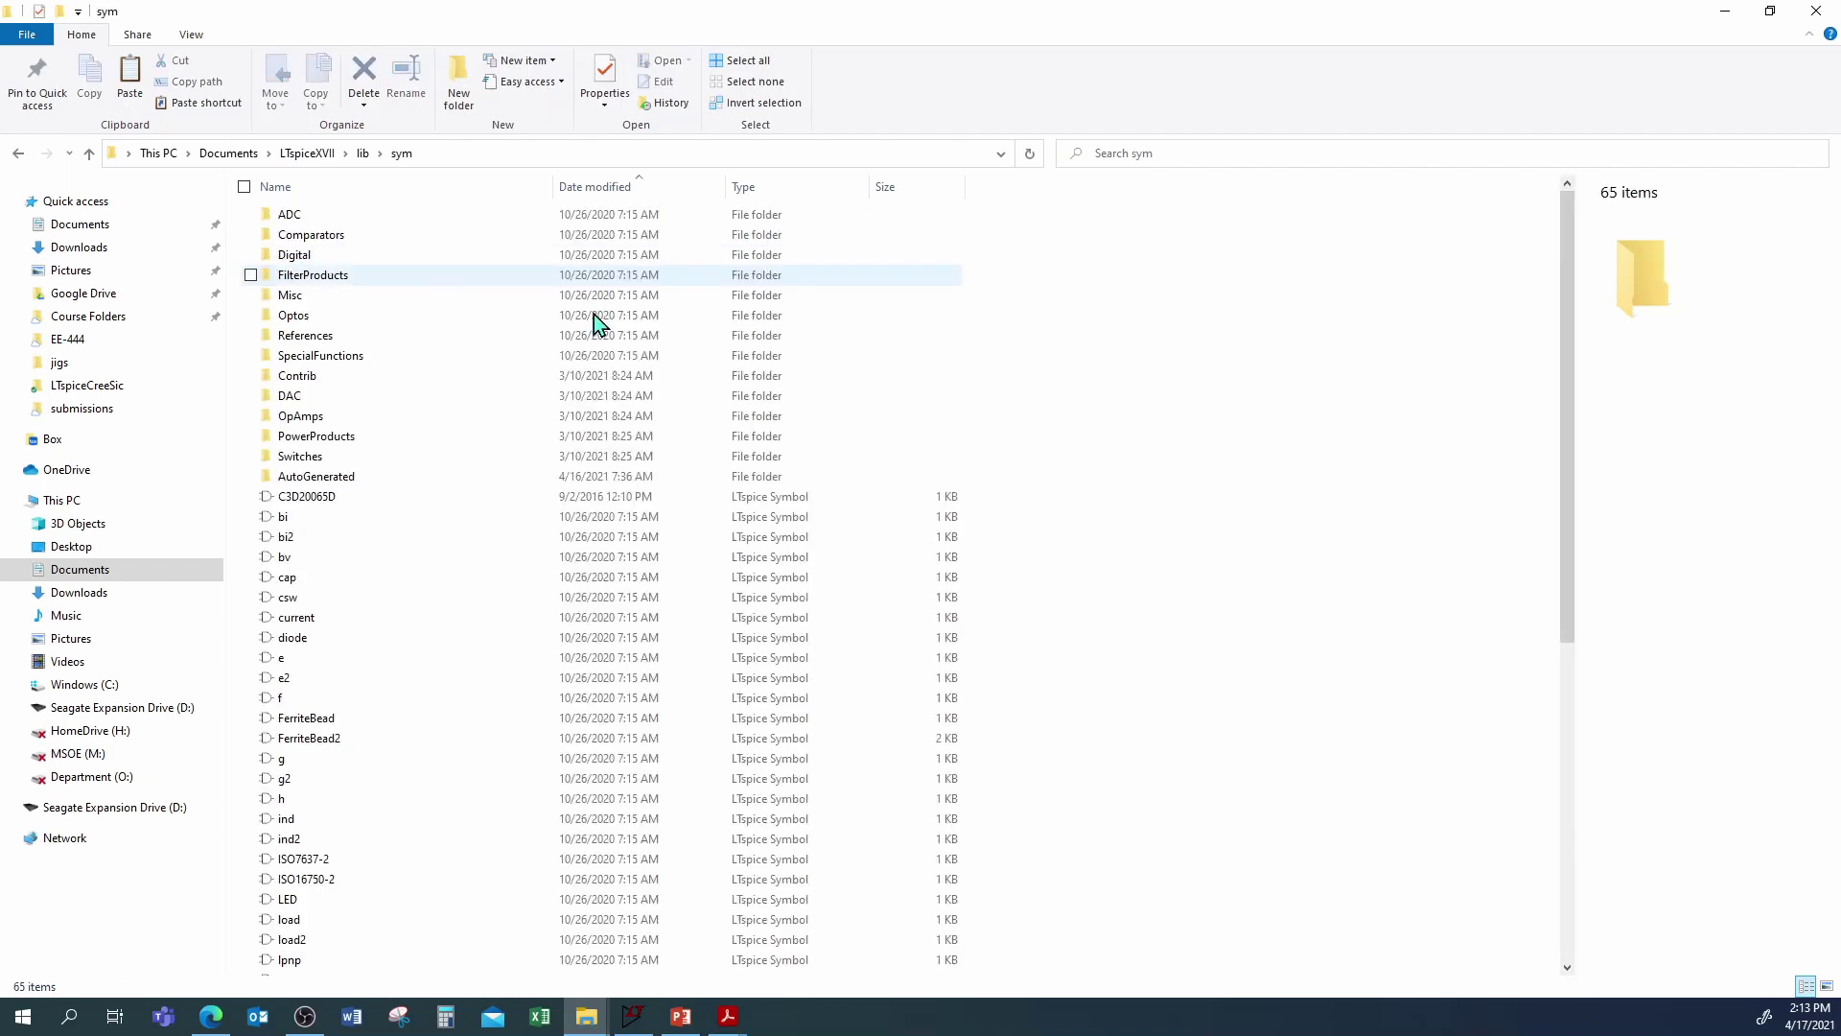
{"action": "left_click", "coordinate": [465, 78]}
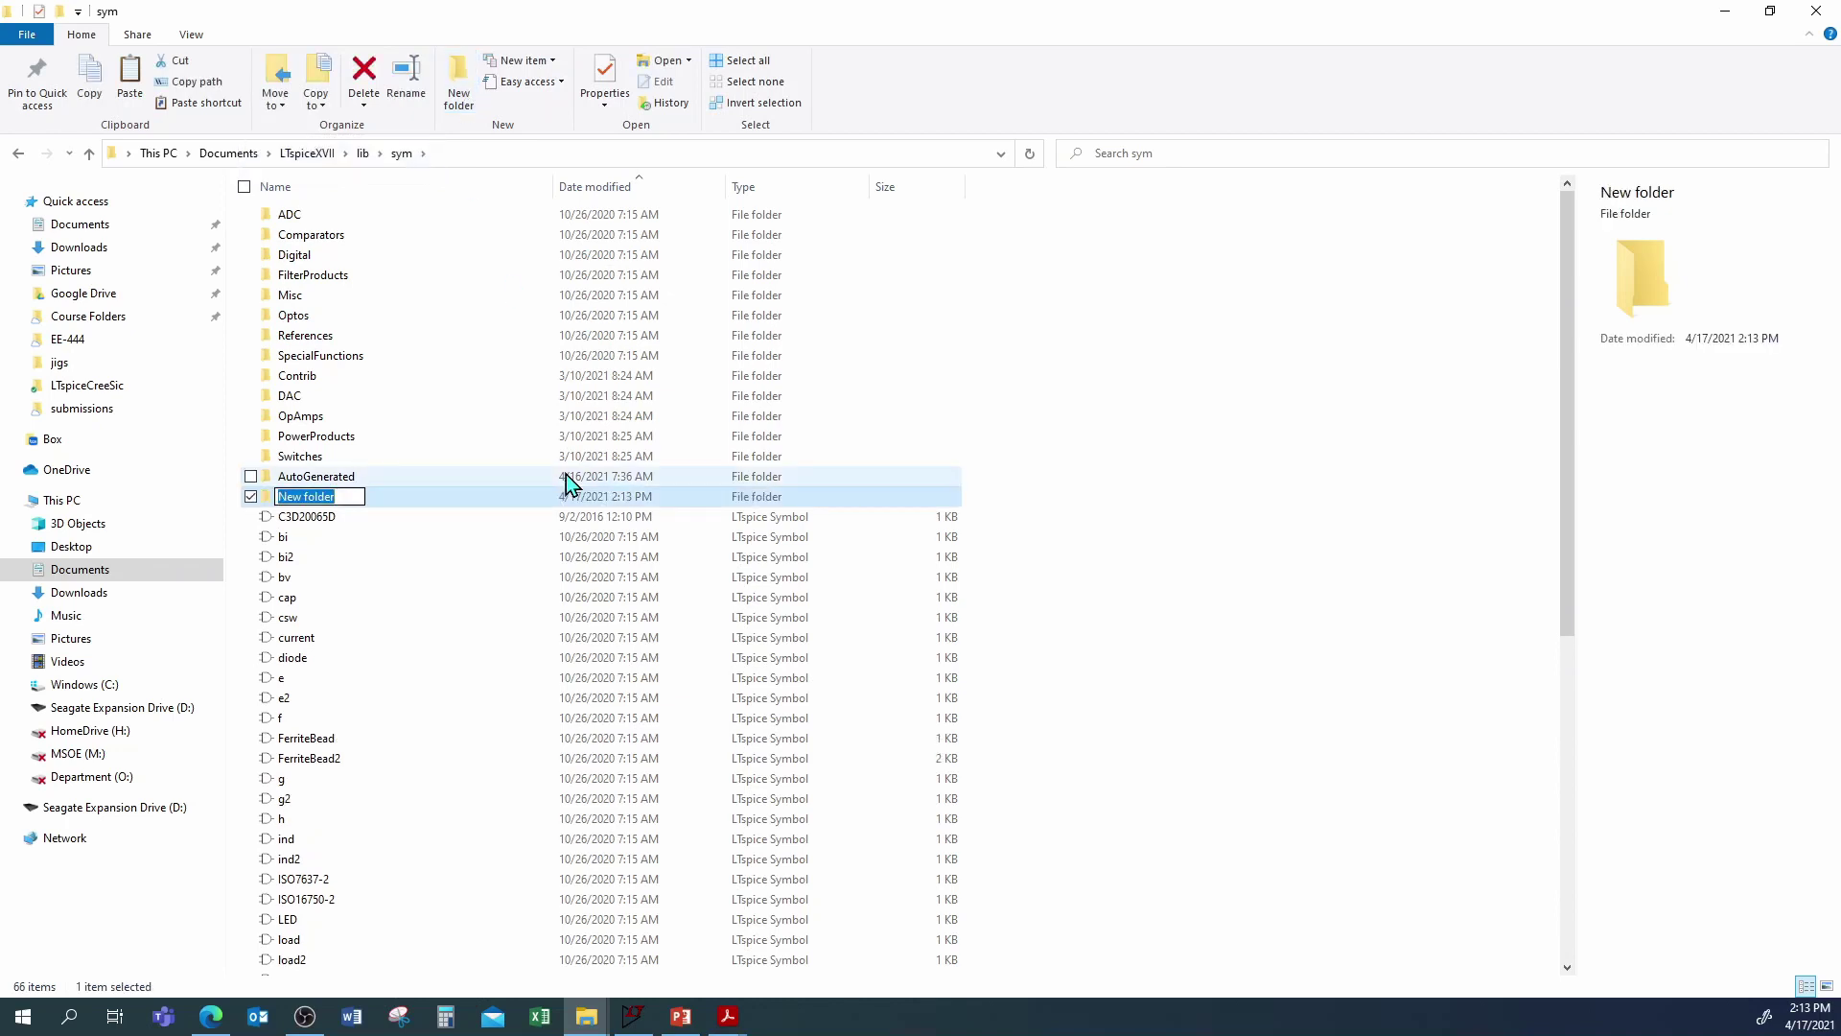
{"action": "type", "text": "Wofl"}
{"action": "key", "text": "BackSpace"}
{"action": "key", "text": "BackSpace"}
{"action": "type", "text": "s"}
{"action": "key", "text": "BackSpace"}
{"action": "key", "text": "BackSpace"}
{"action": "key", "text": "BackSpace"}
{"action": "key", "text": "BackSpace"}
{"action": "type", "text": "SiCWolfspeedDevices"}
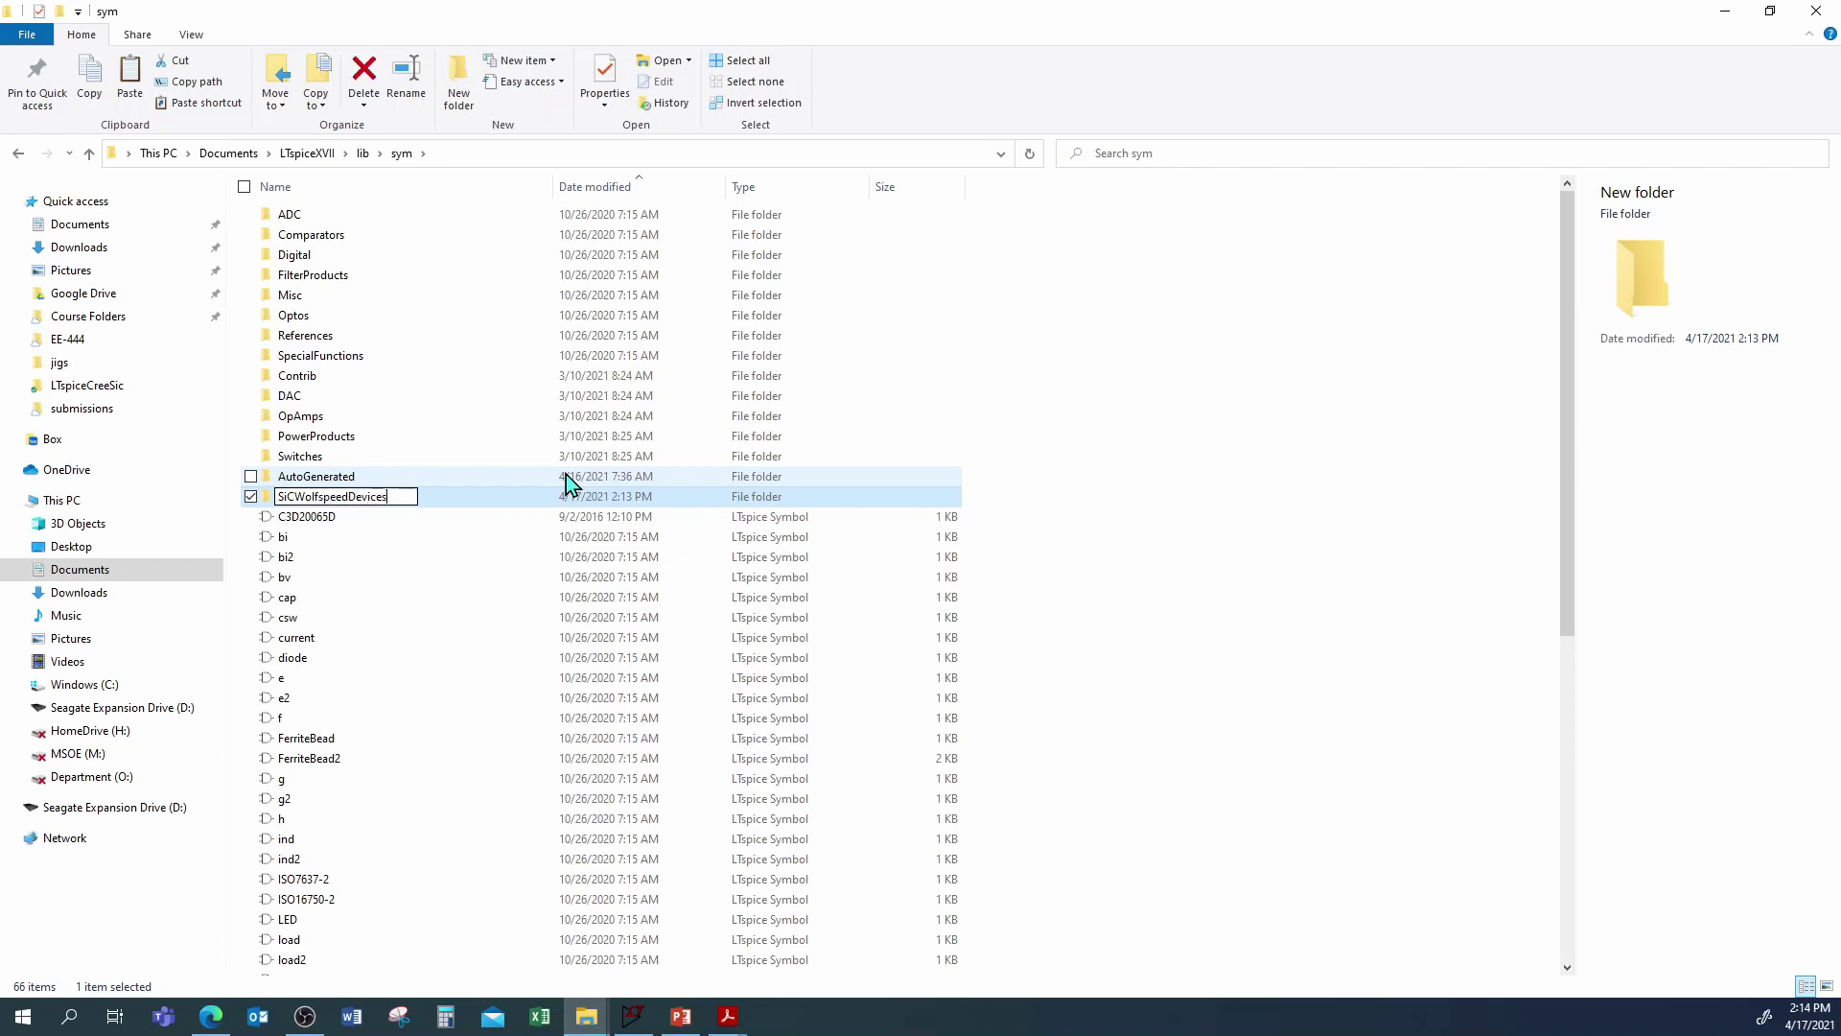
{"action": "key", "text": "Return"}
Step: Paste the copied nmos symbol files into the SiCWolfspeedDevices folder, and go back up to the LTspiceXVII folder
{"action": "double_click", "coordinate": [280, 496]}
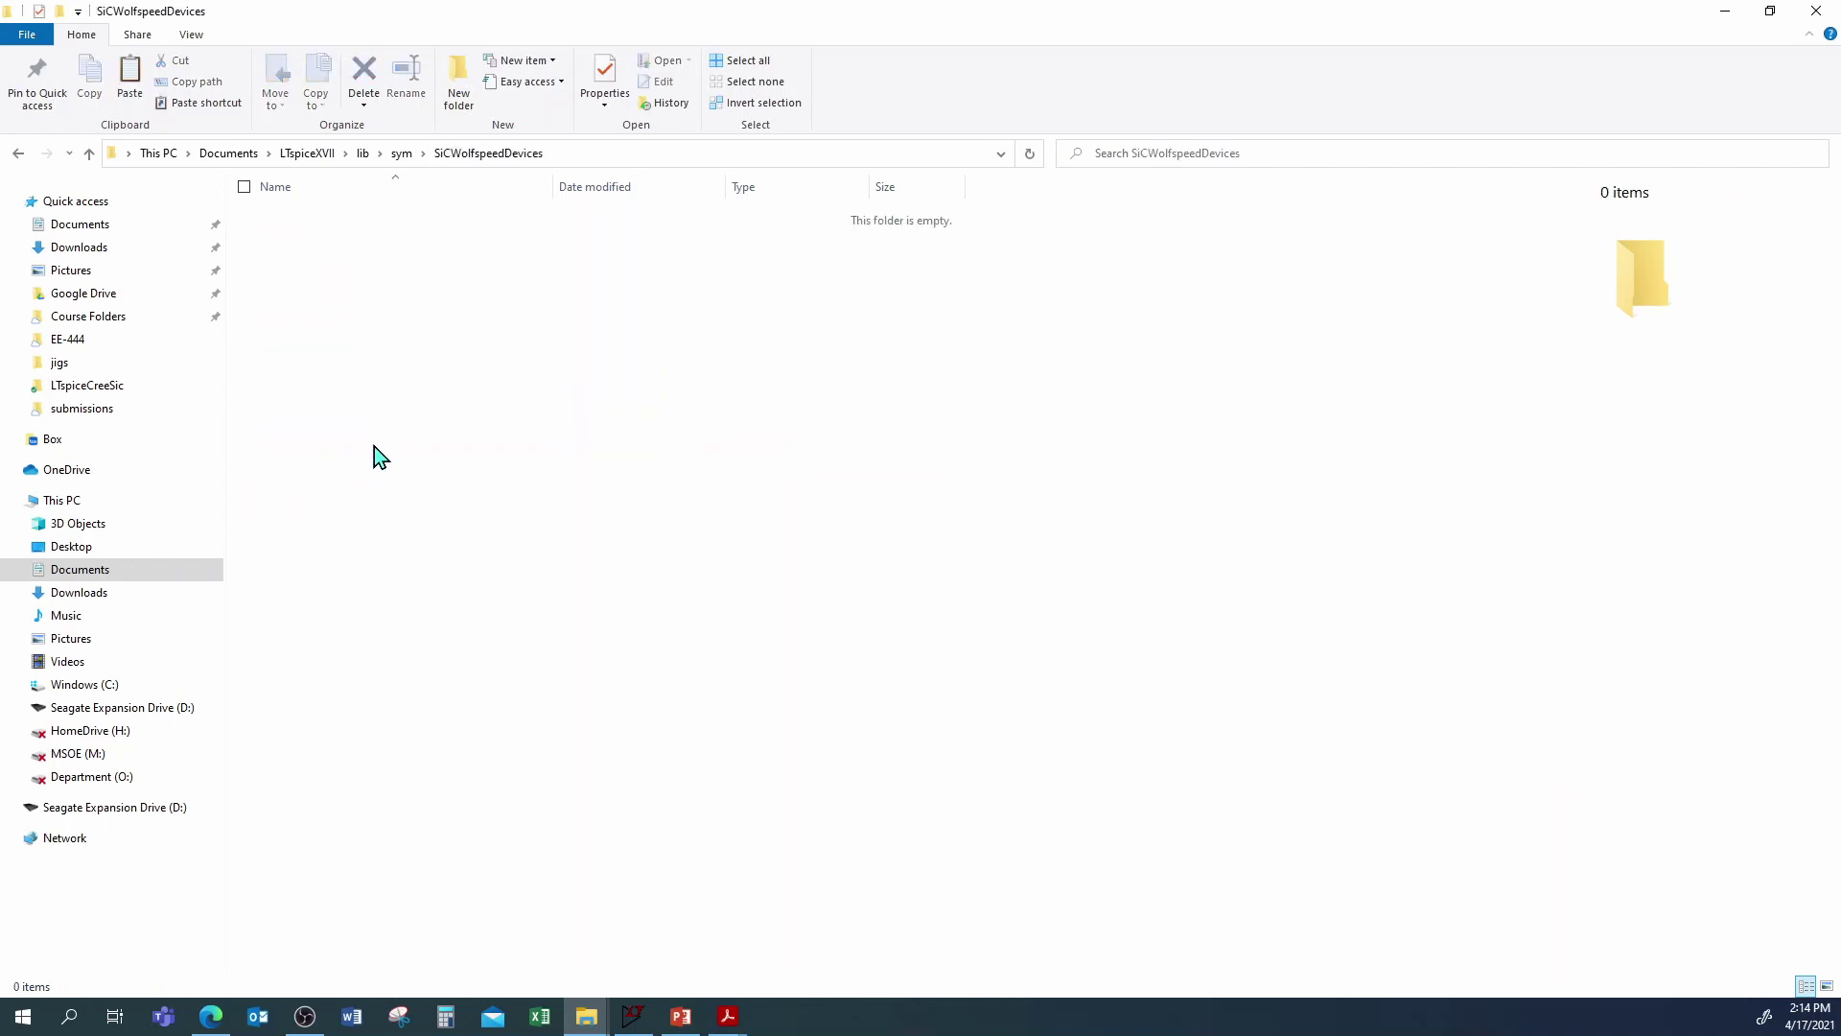
{"action": "right_click", "coordinate": [333, 257]}
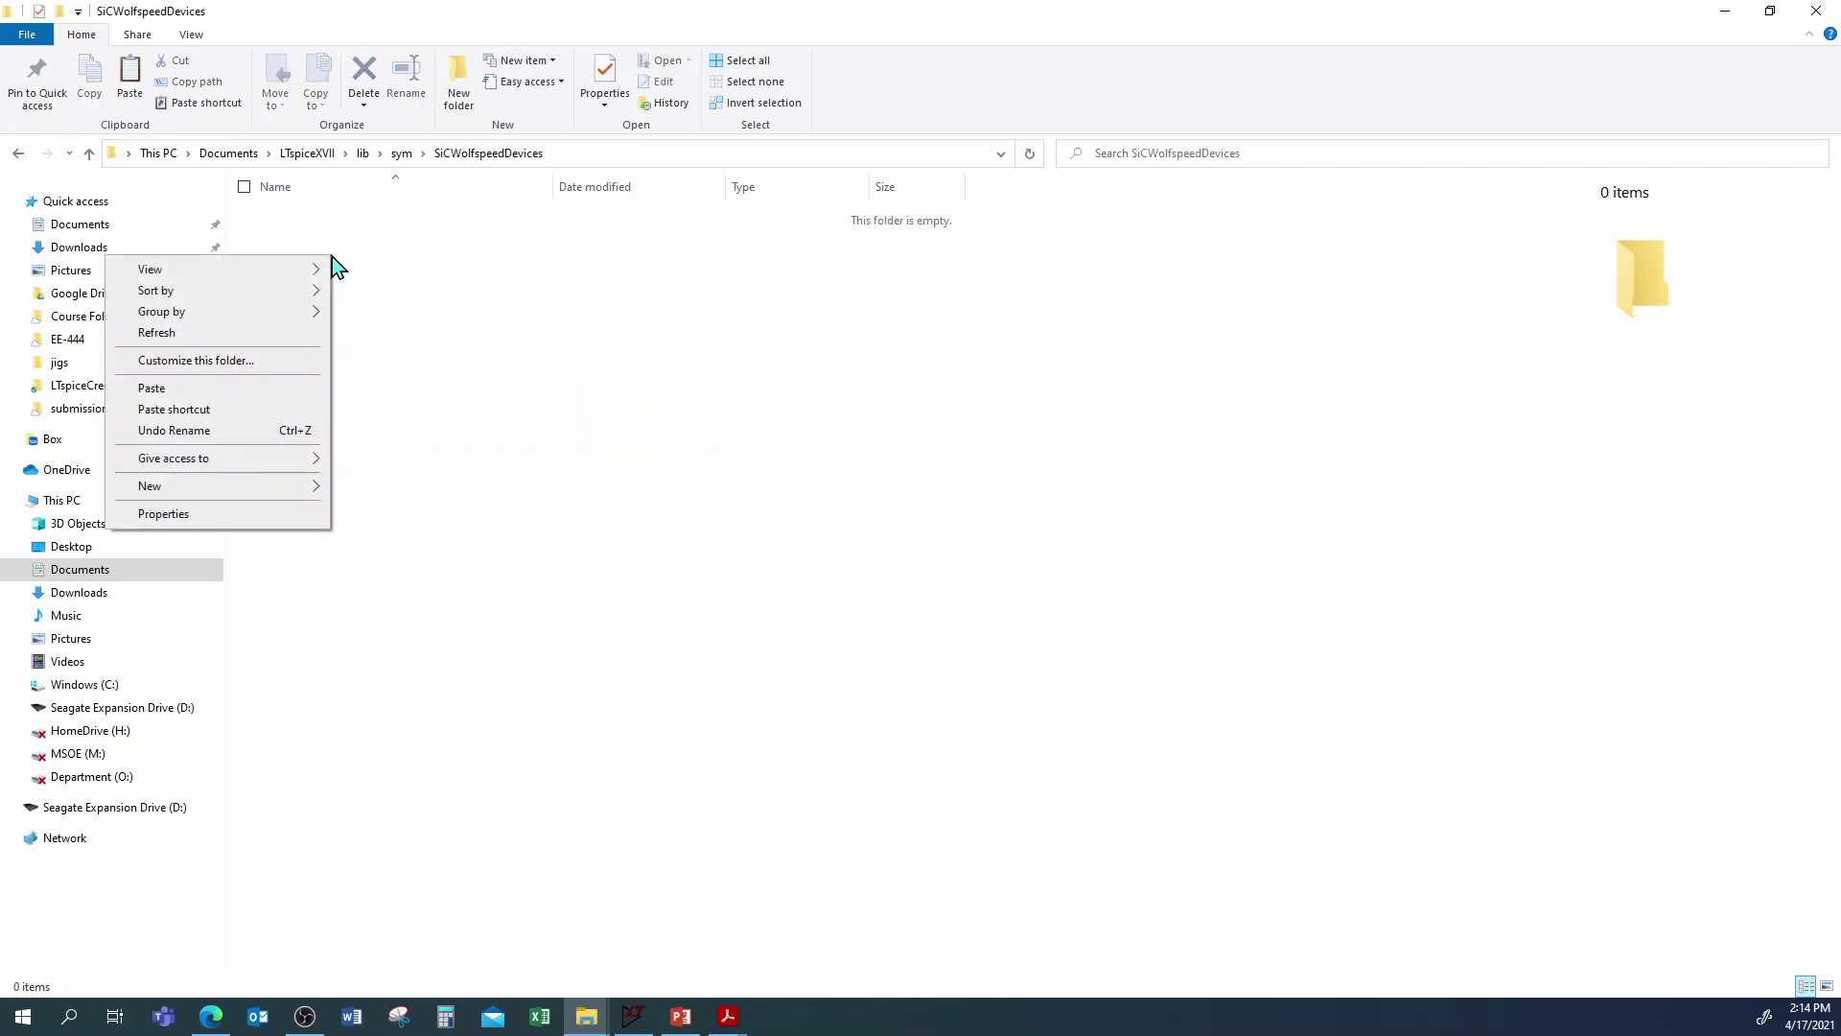
{"action": "left_click", "coordinate": [184, 388]}
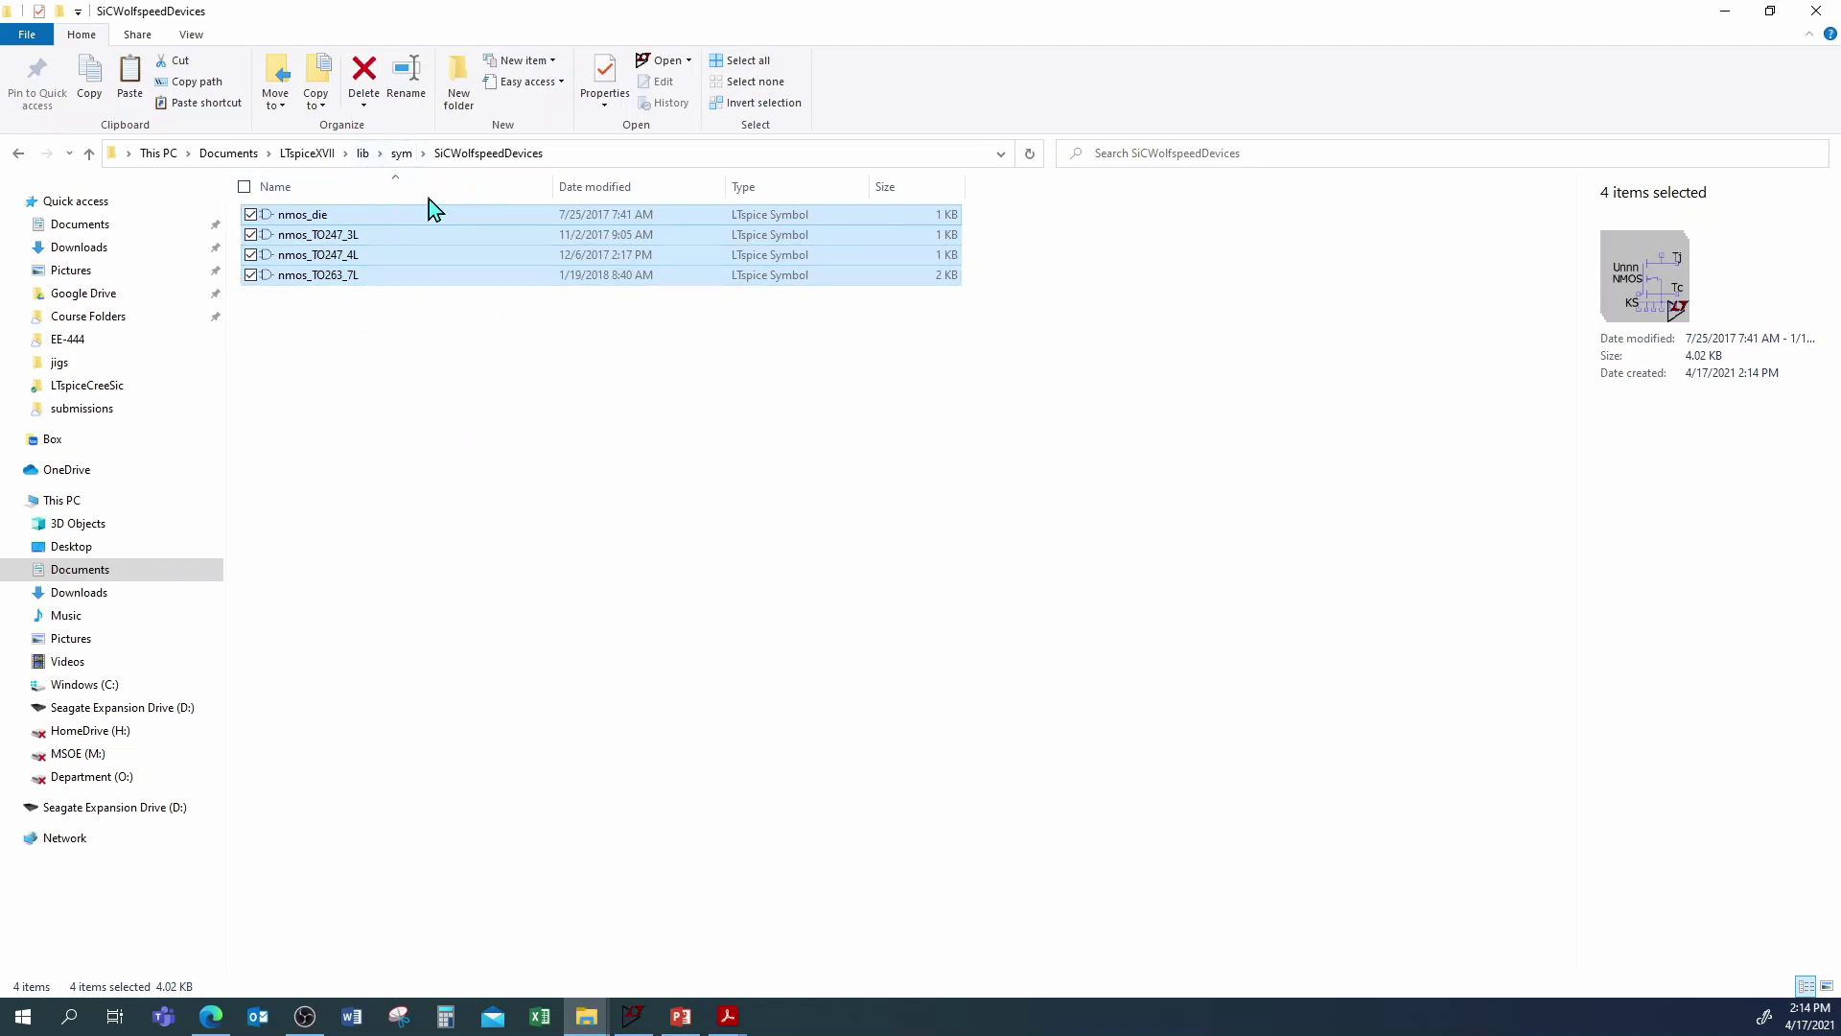
{"action": "left_click", "coordinate": [365, 157]}
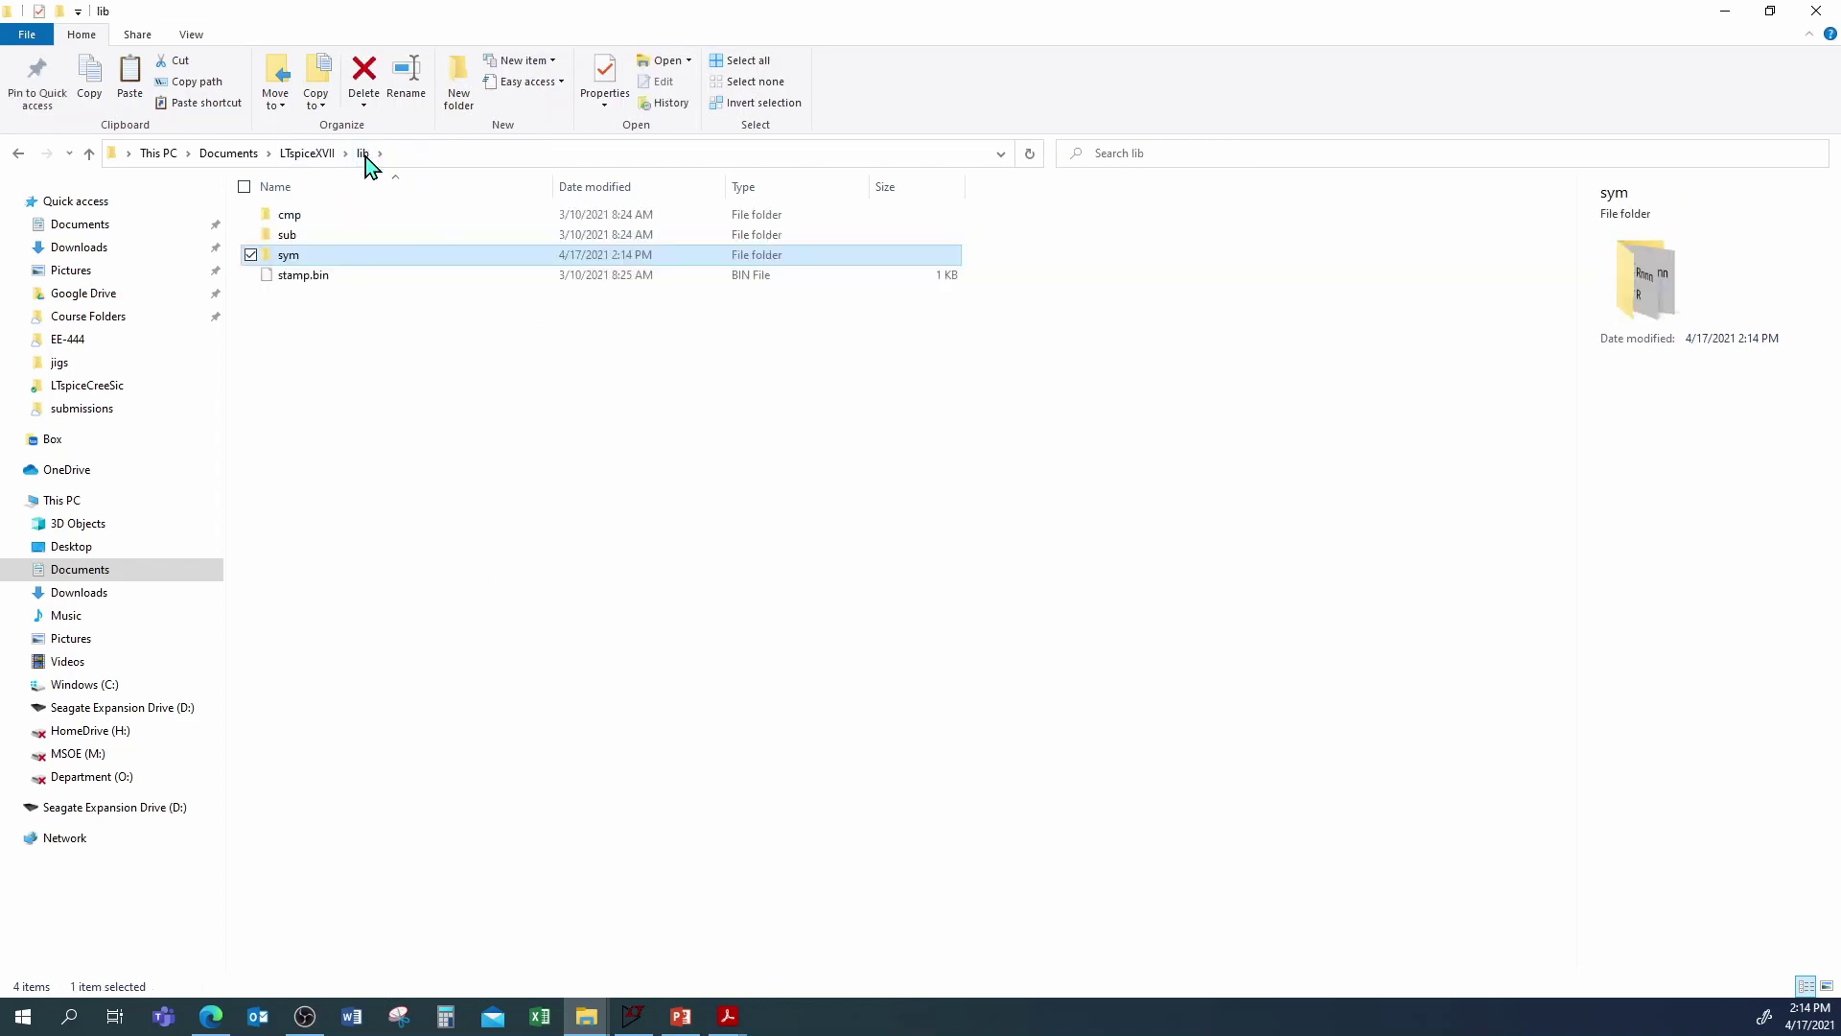
{"action": "left_click", "coordinate": [324, 157]}
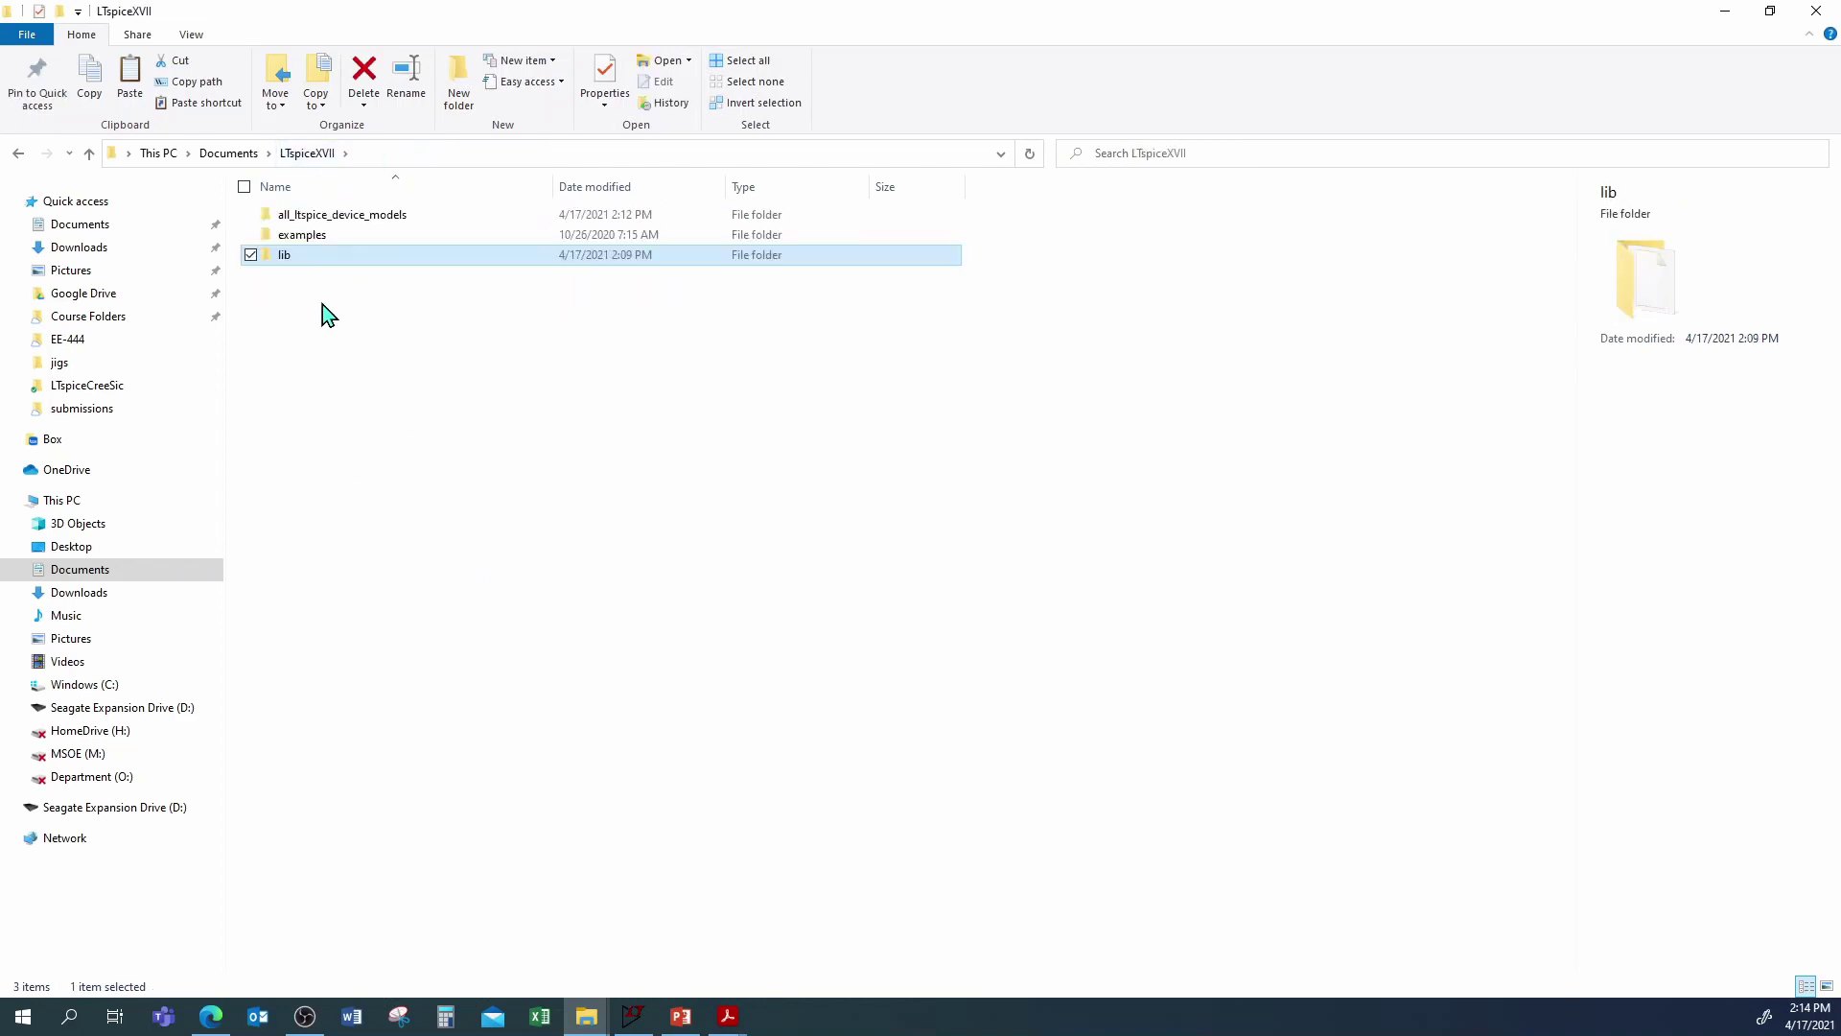
Step: Extract the Cree_C3D_CPW2_CPW3_LTSPICE_Symbols archive from the inner Cree Power C3D CPW2 CPW3 SPICE Models folder of the Schottky diode models
{"action": "double_click", "coordinate": [386, 212]}
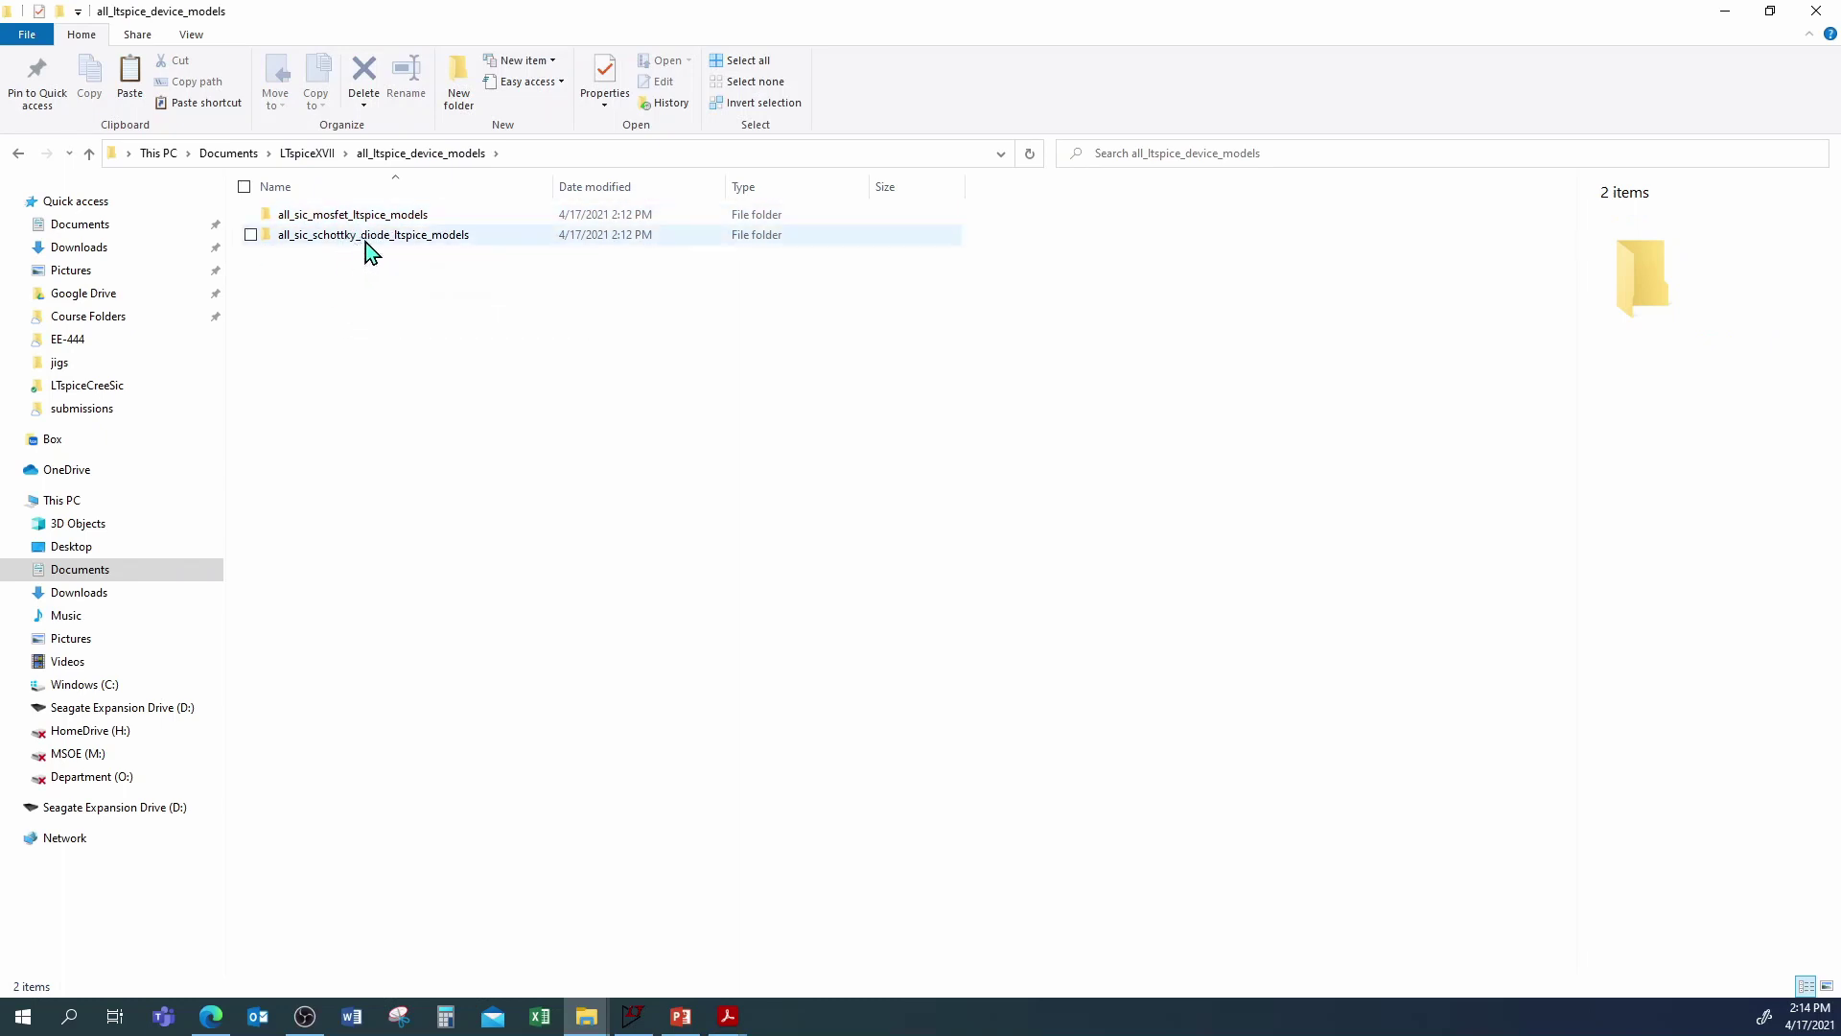
{"action": "double_click", "coordinate": [339, 242]}
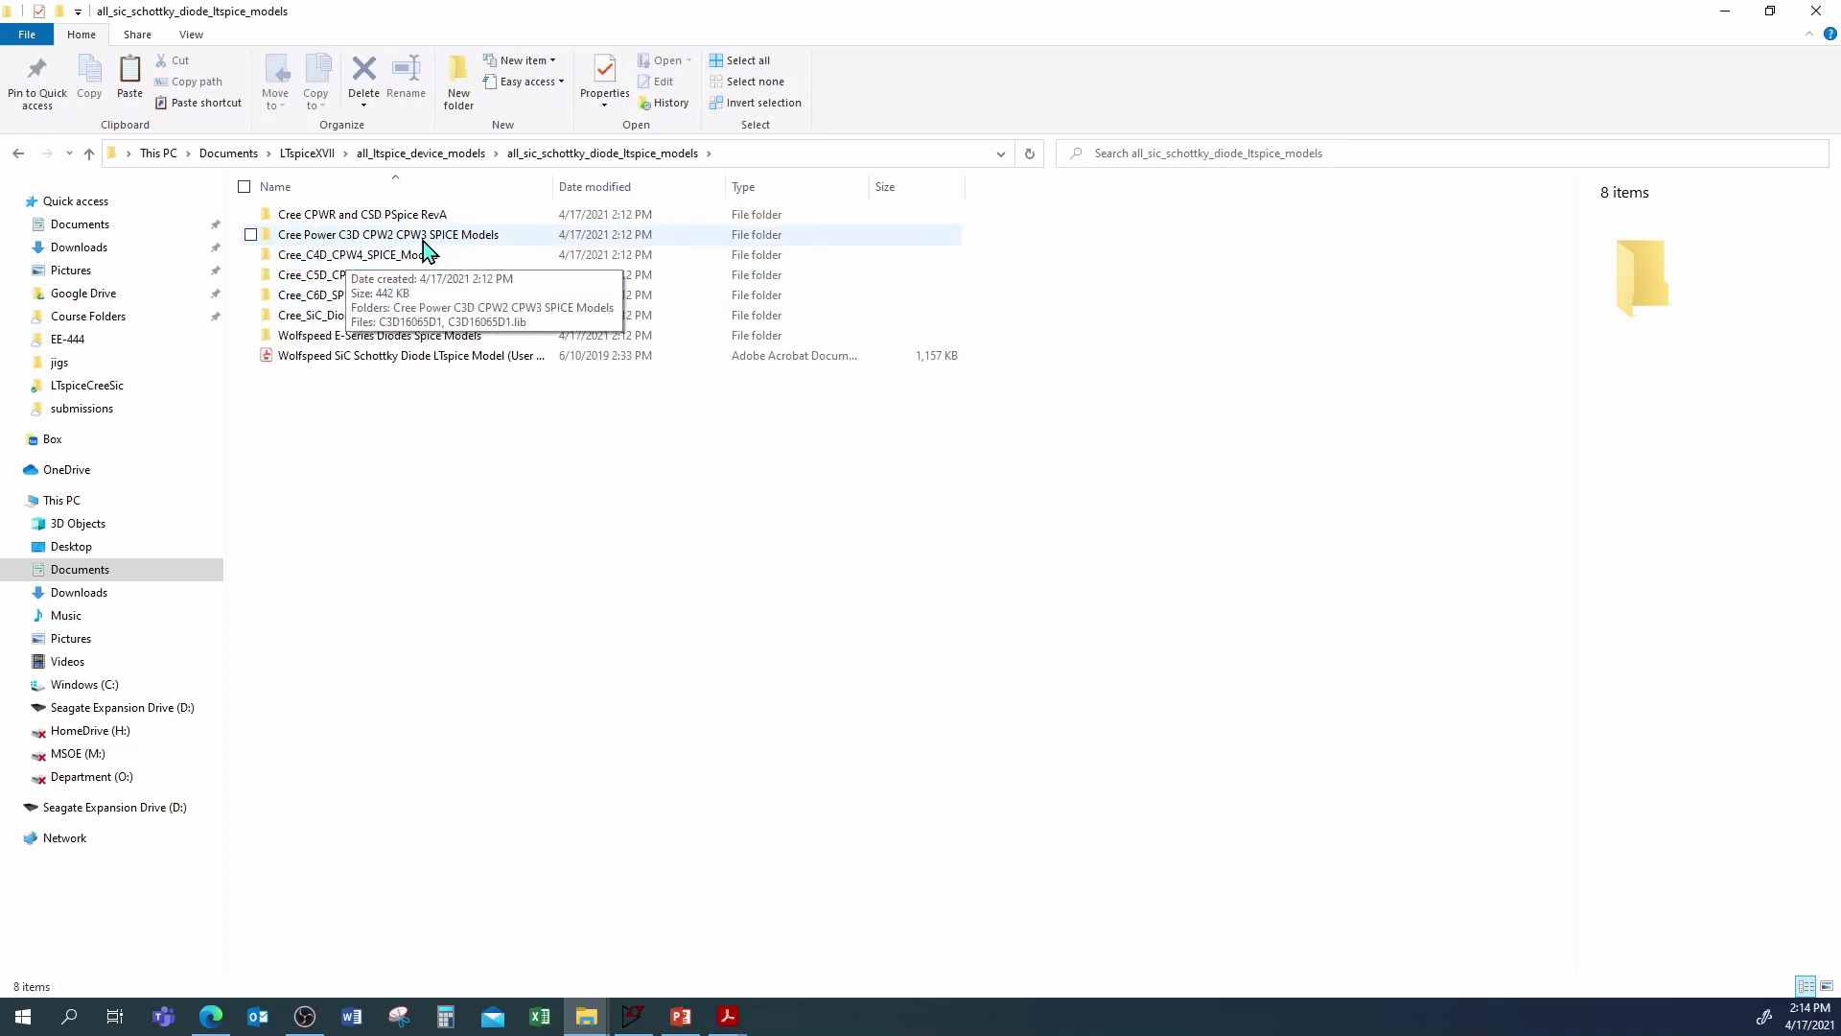
{"action": "double_click", "coordinate": [343, 241]}
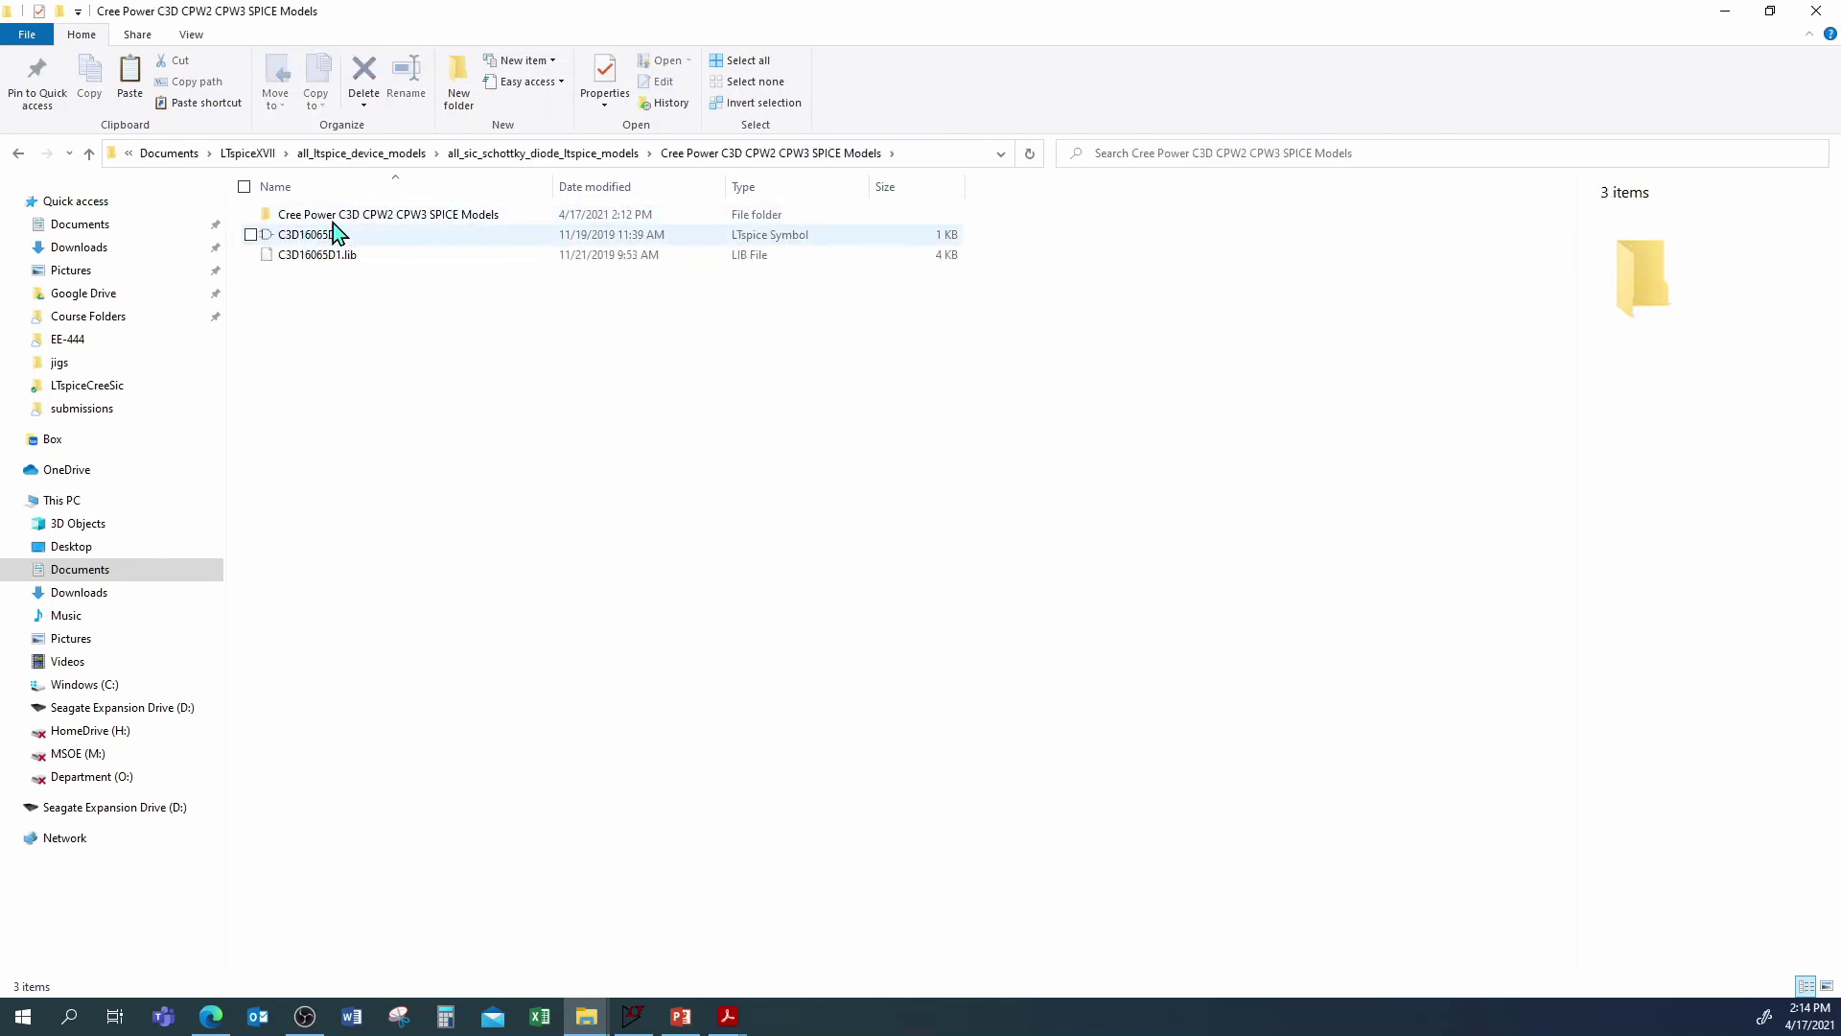
{"action": "double_click", "coordinate": [387, 217]}
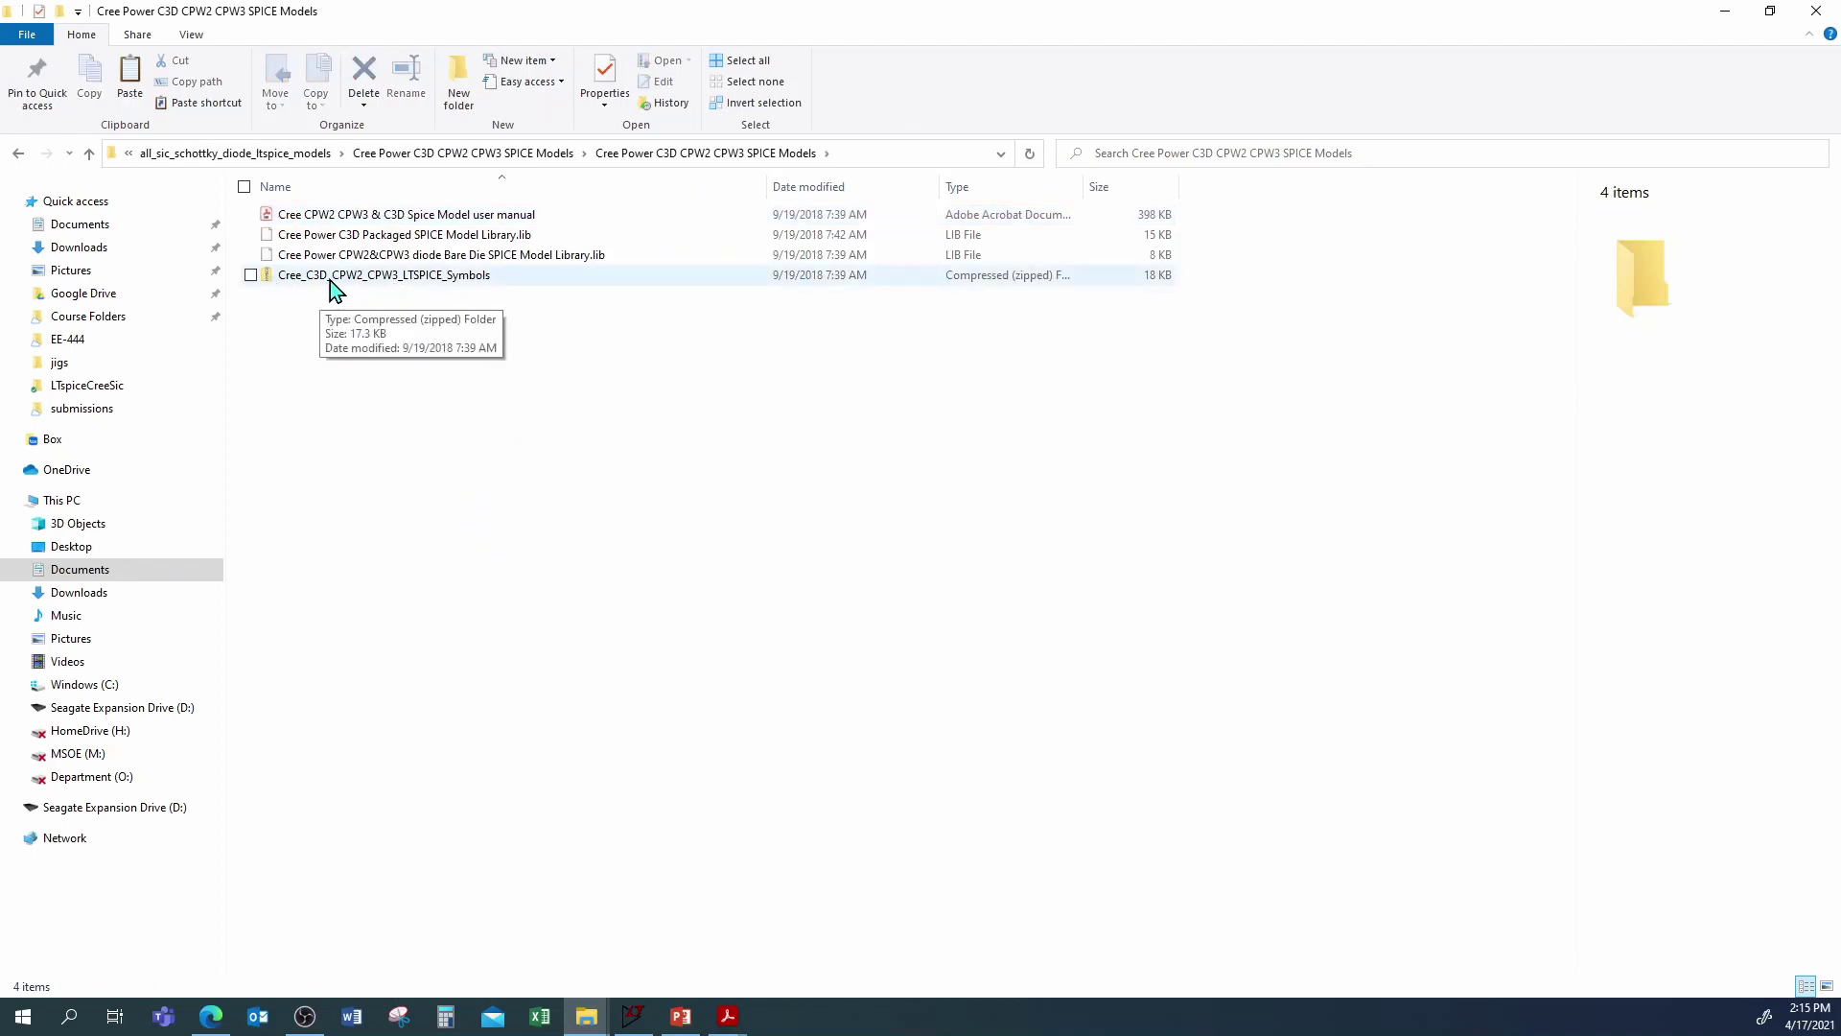
{"action": "right_click", "coordinate": [402, 278]}
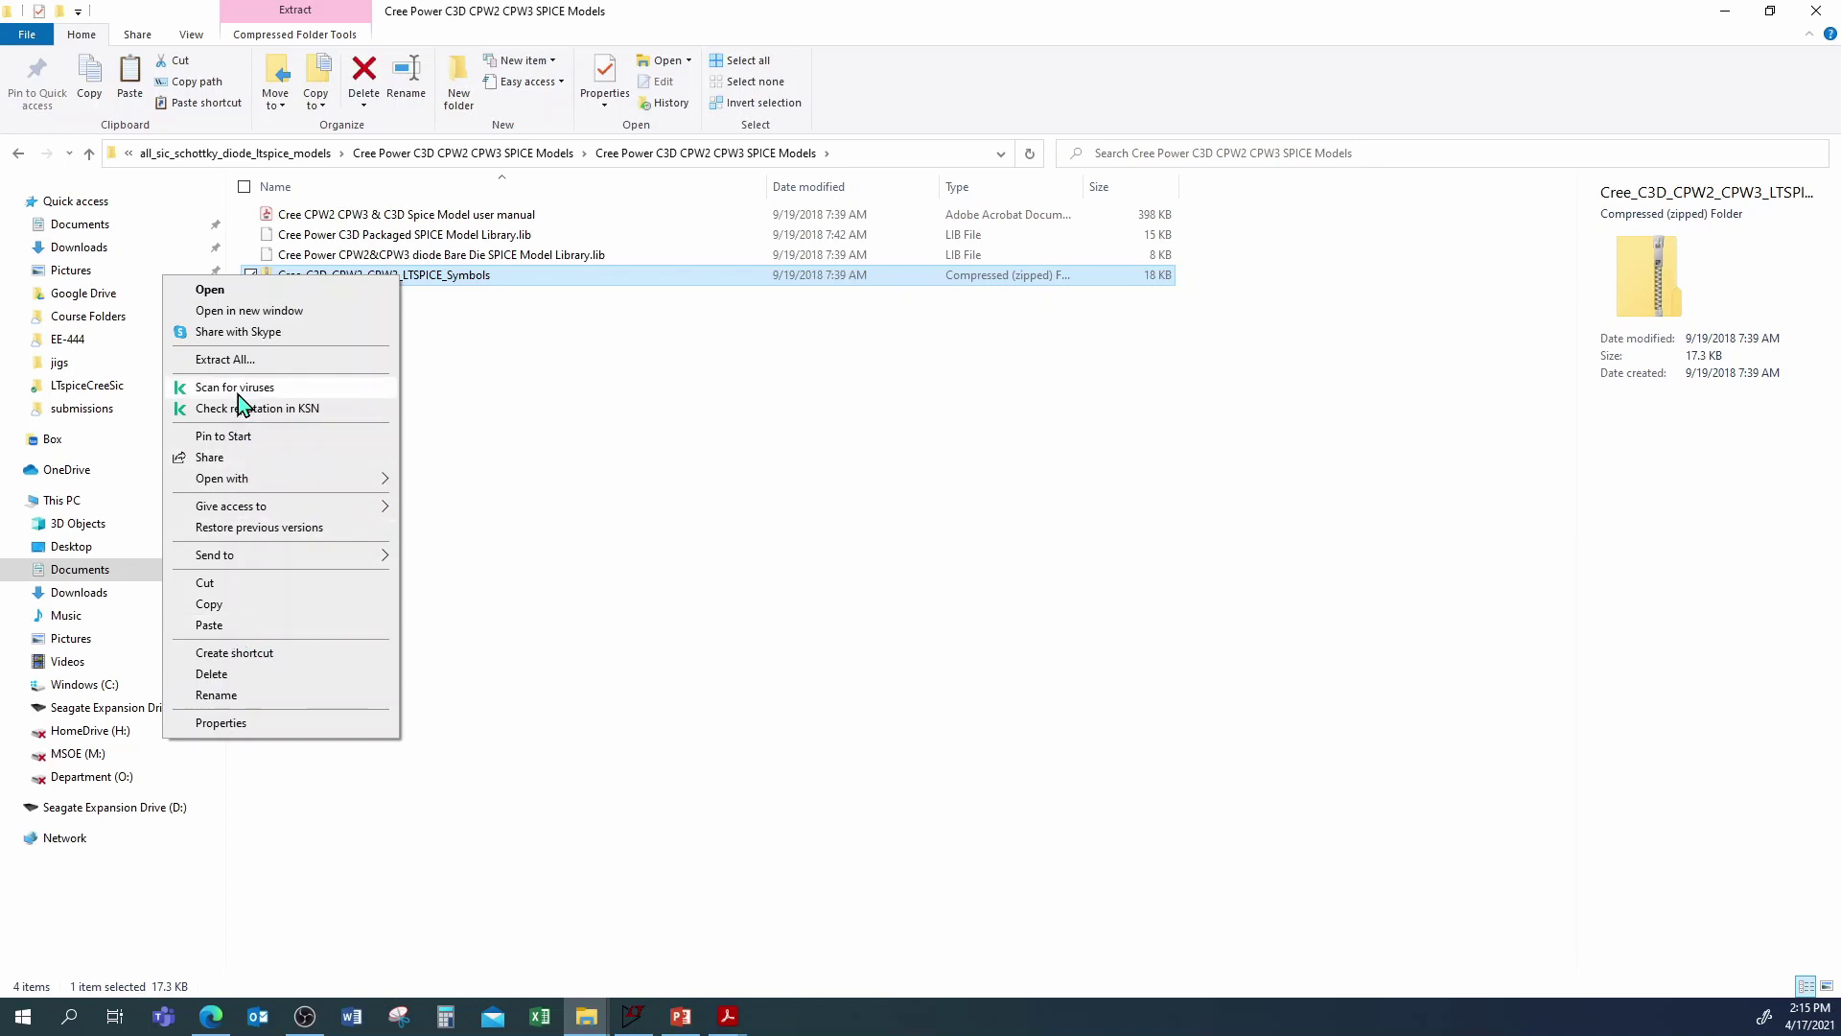
{"action": "left_click", "coordinate": [238, 361]}
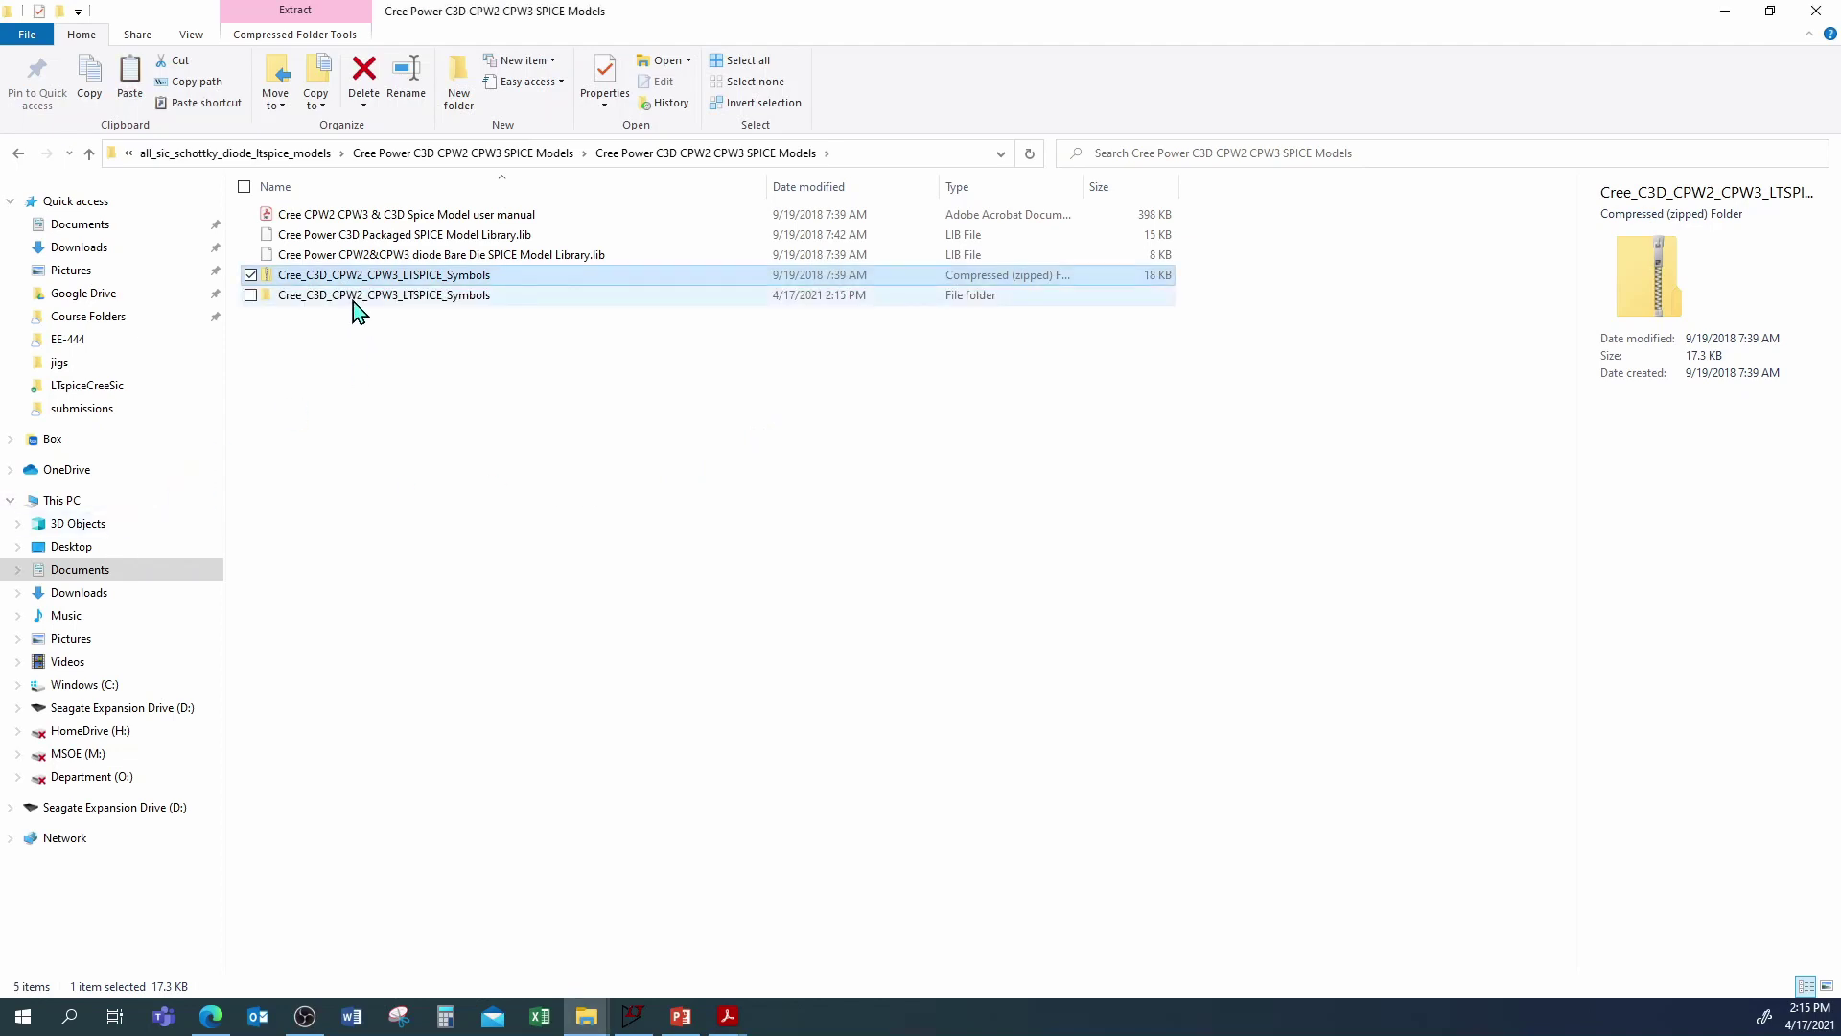
Step: Copy all the diode symbol files from the CreeDiodes folder inside the extracted Cree_C3D_CPW2_CPW3_LTSPICE_Symbols folder
{"action": "double_click", "coordinate": [321, 214]}
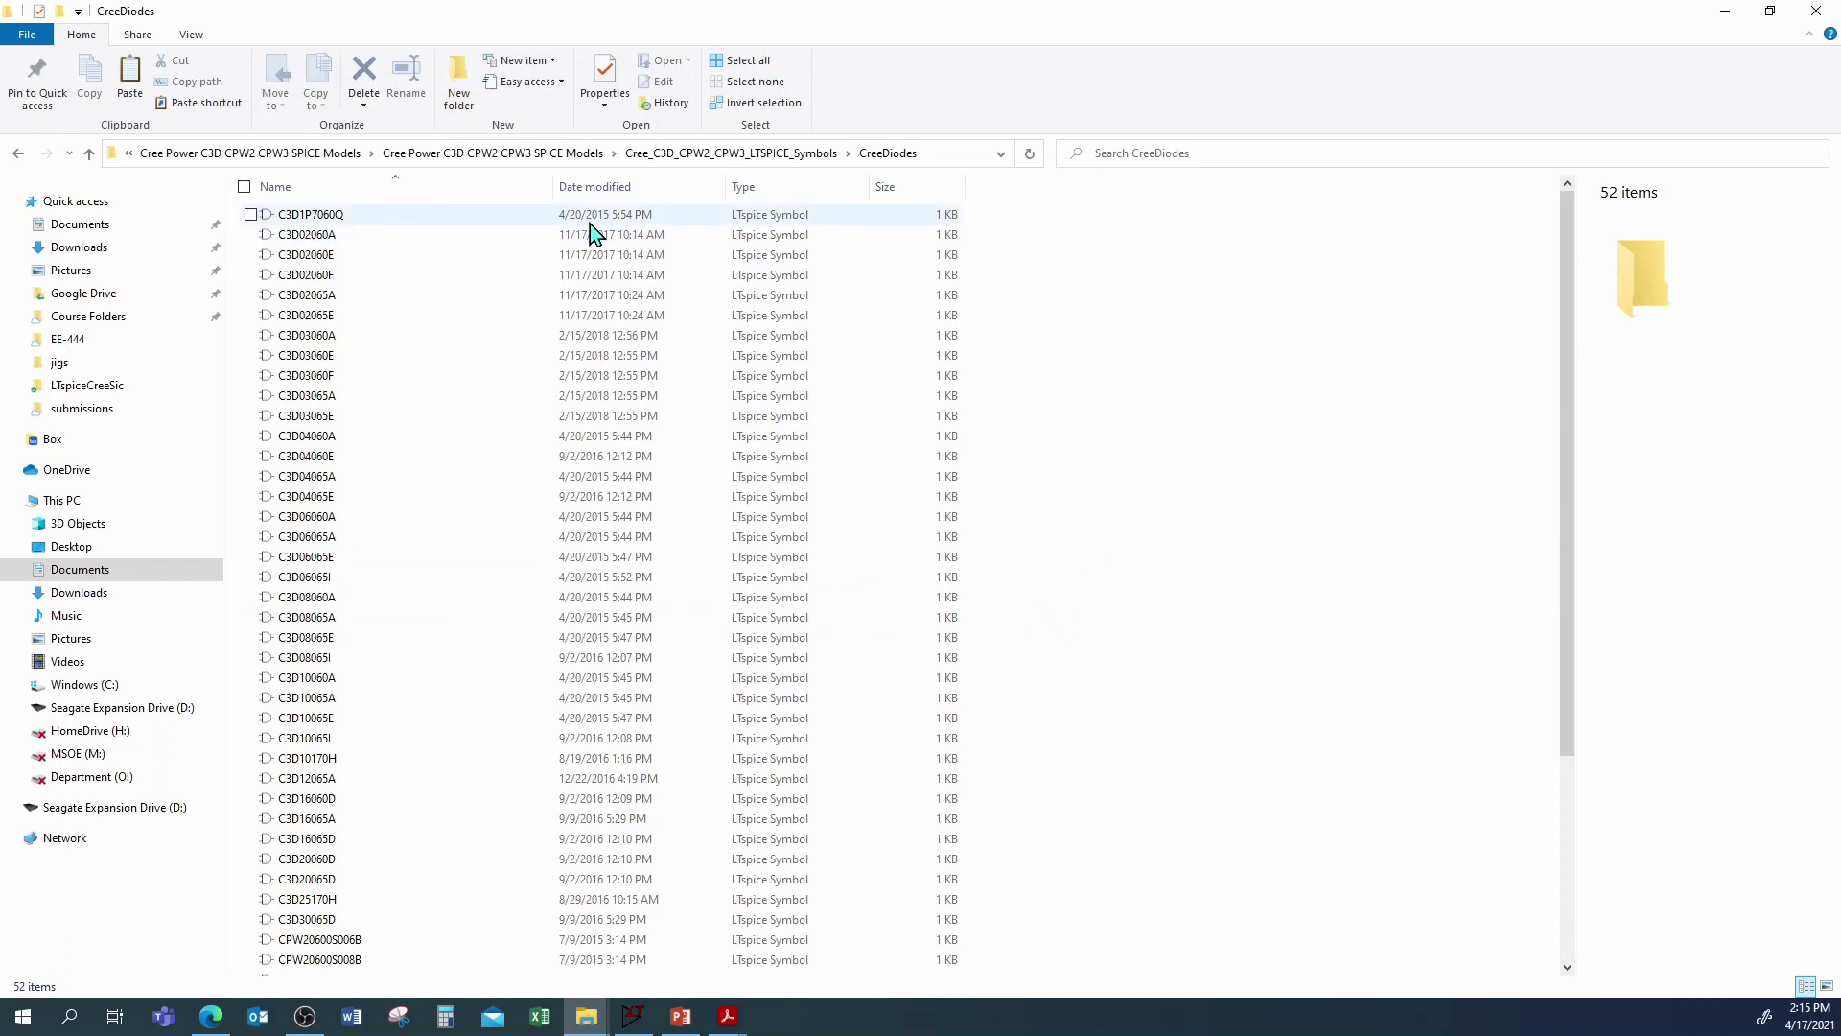
{"action": "left_click", "coordinate": [758, 63]}
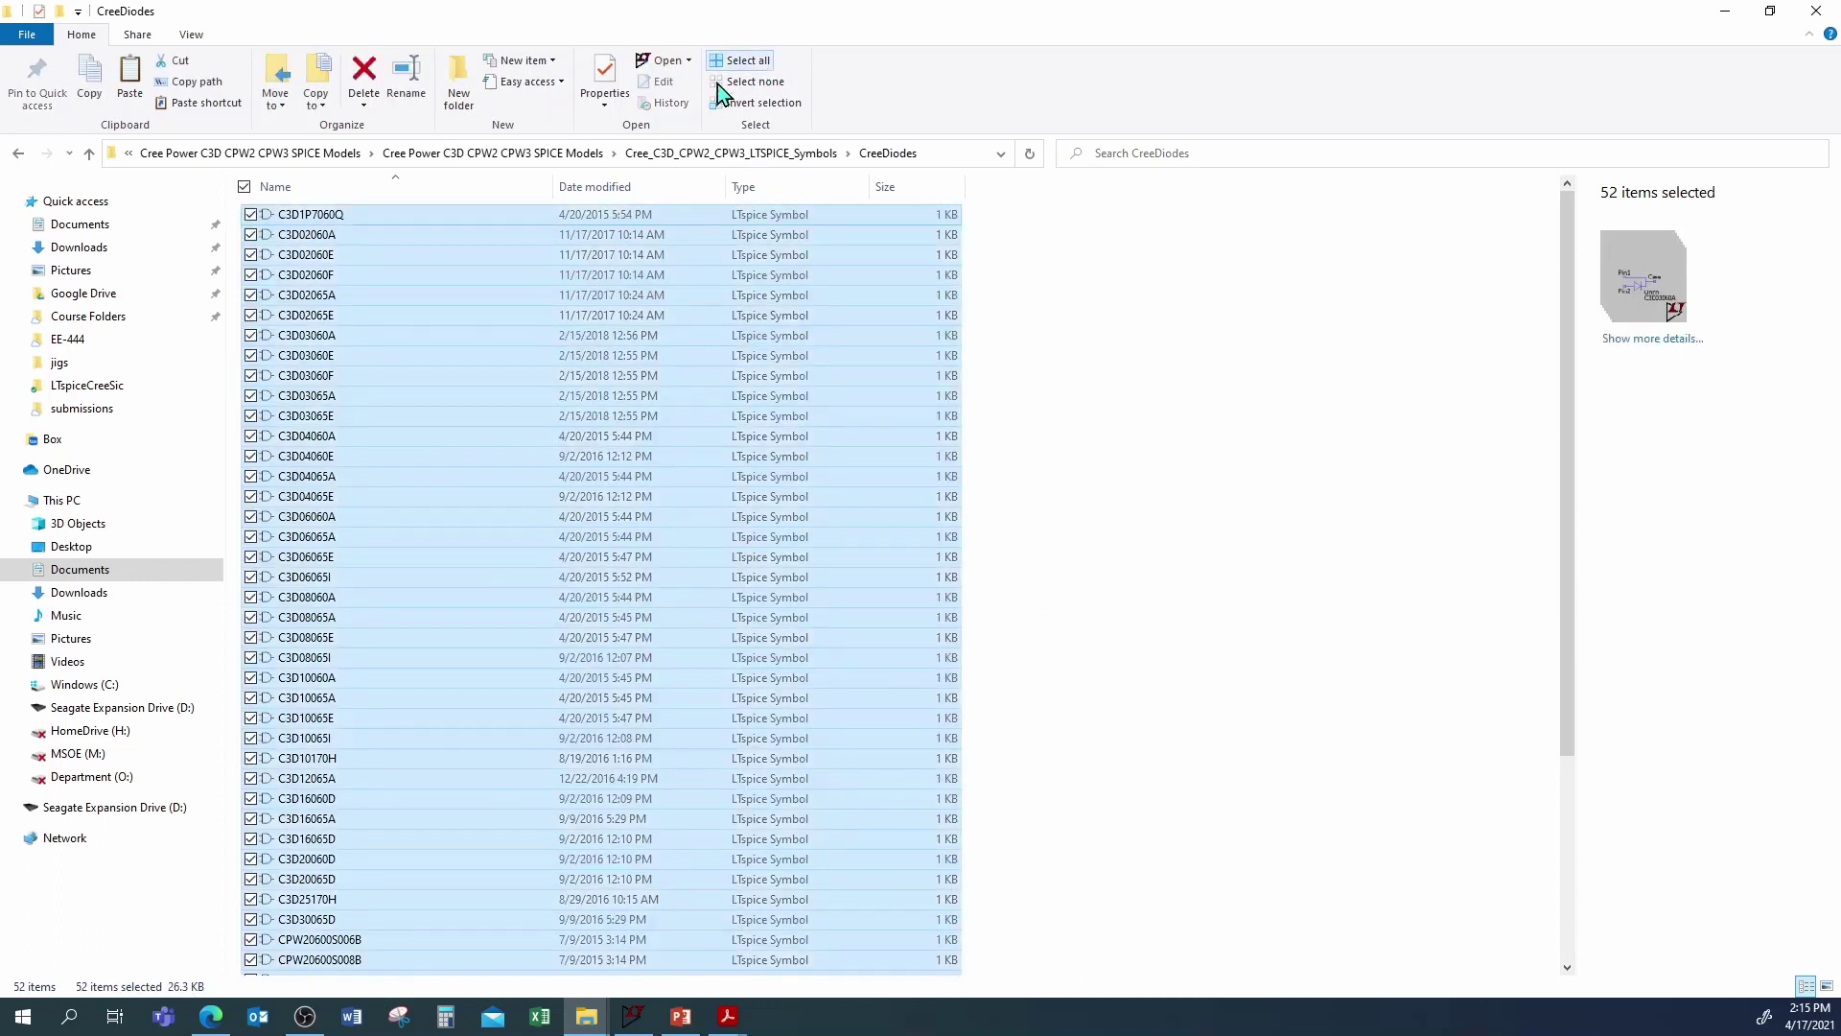
{"action": "right_click", "coordinate": [447, 219]}
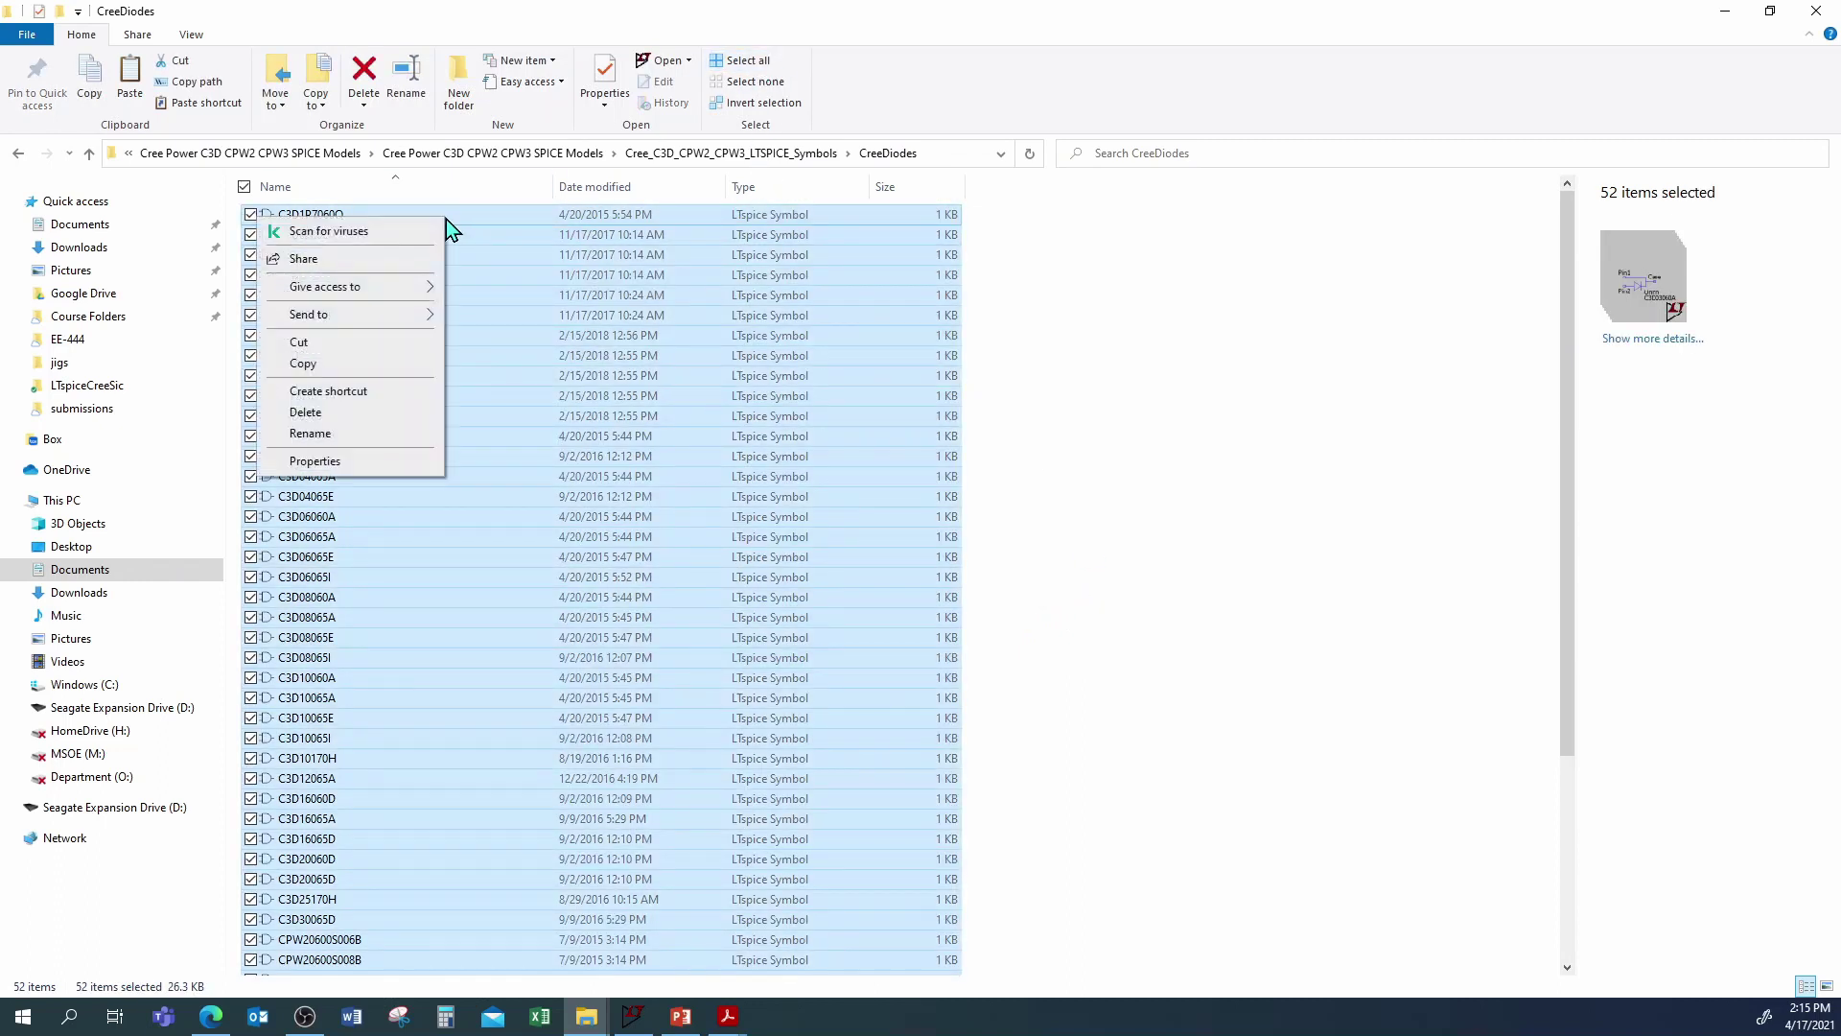
{"action": "left_click", "coordinate": [316, 367]}
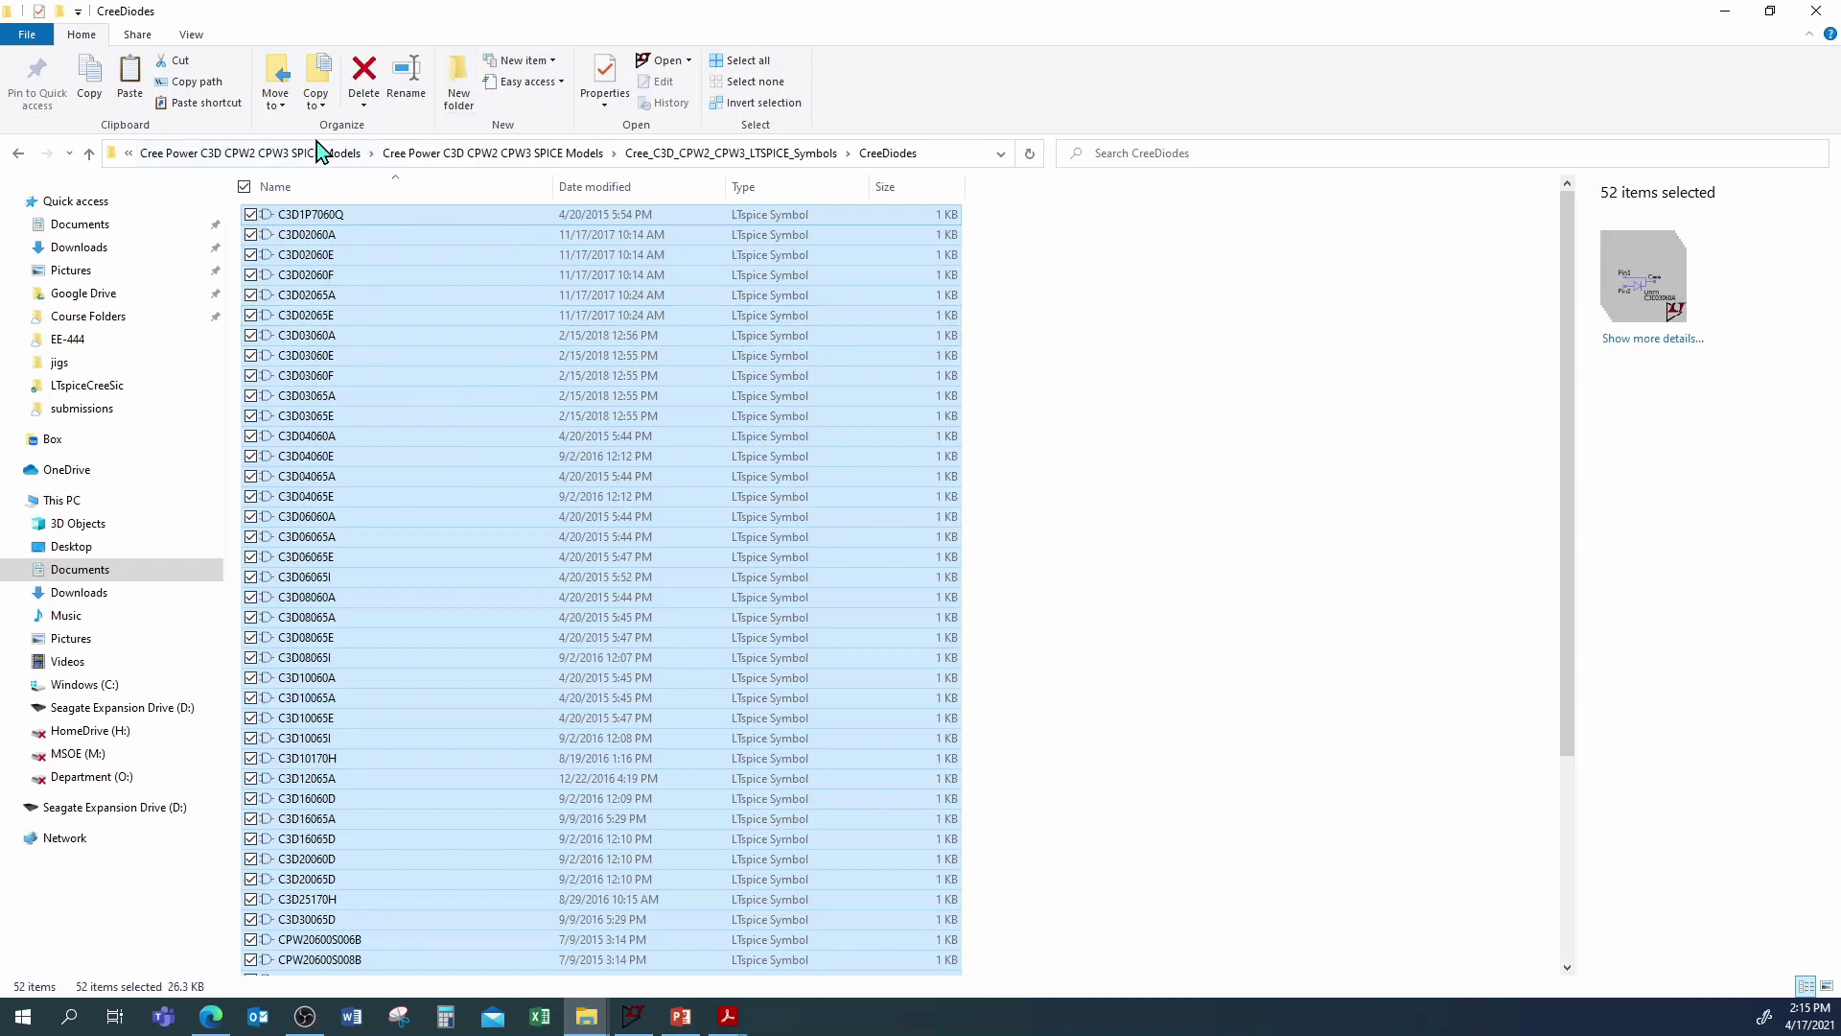
Step: Paste the copied diode symbol files into the LTspiceXVII\lib\sym\SiCWolfspeedDevices folder
{"action": "left_click", "coordinate": [87, 160]}
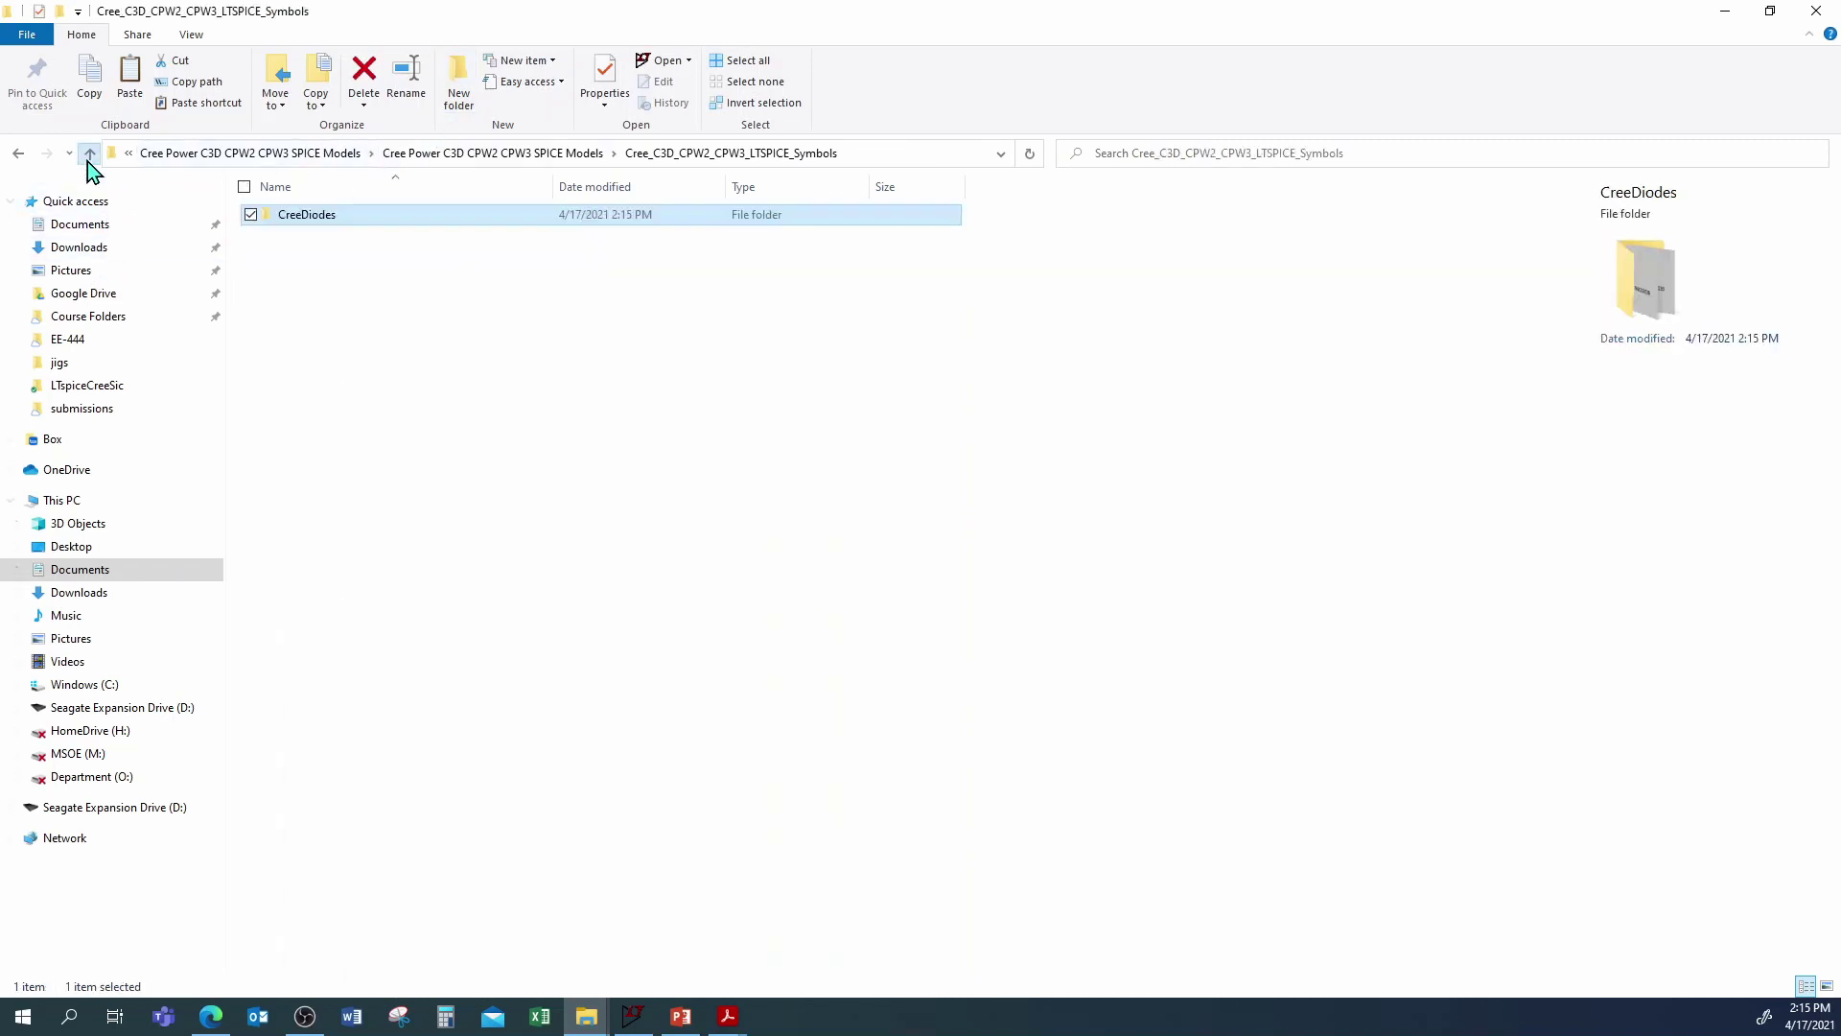
{"action": "left_click", "coordinate": [88, 160]}
{"action": "left_click", "coordinate": [88, 161]}
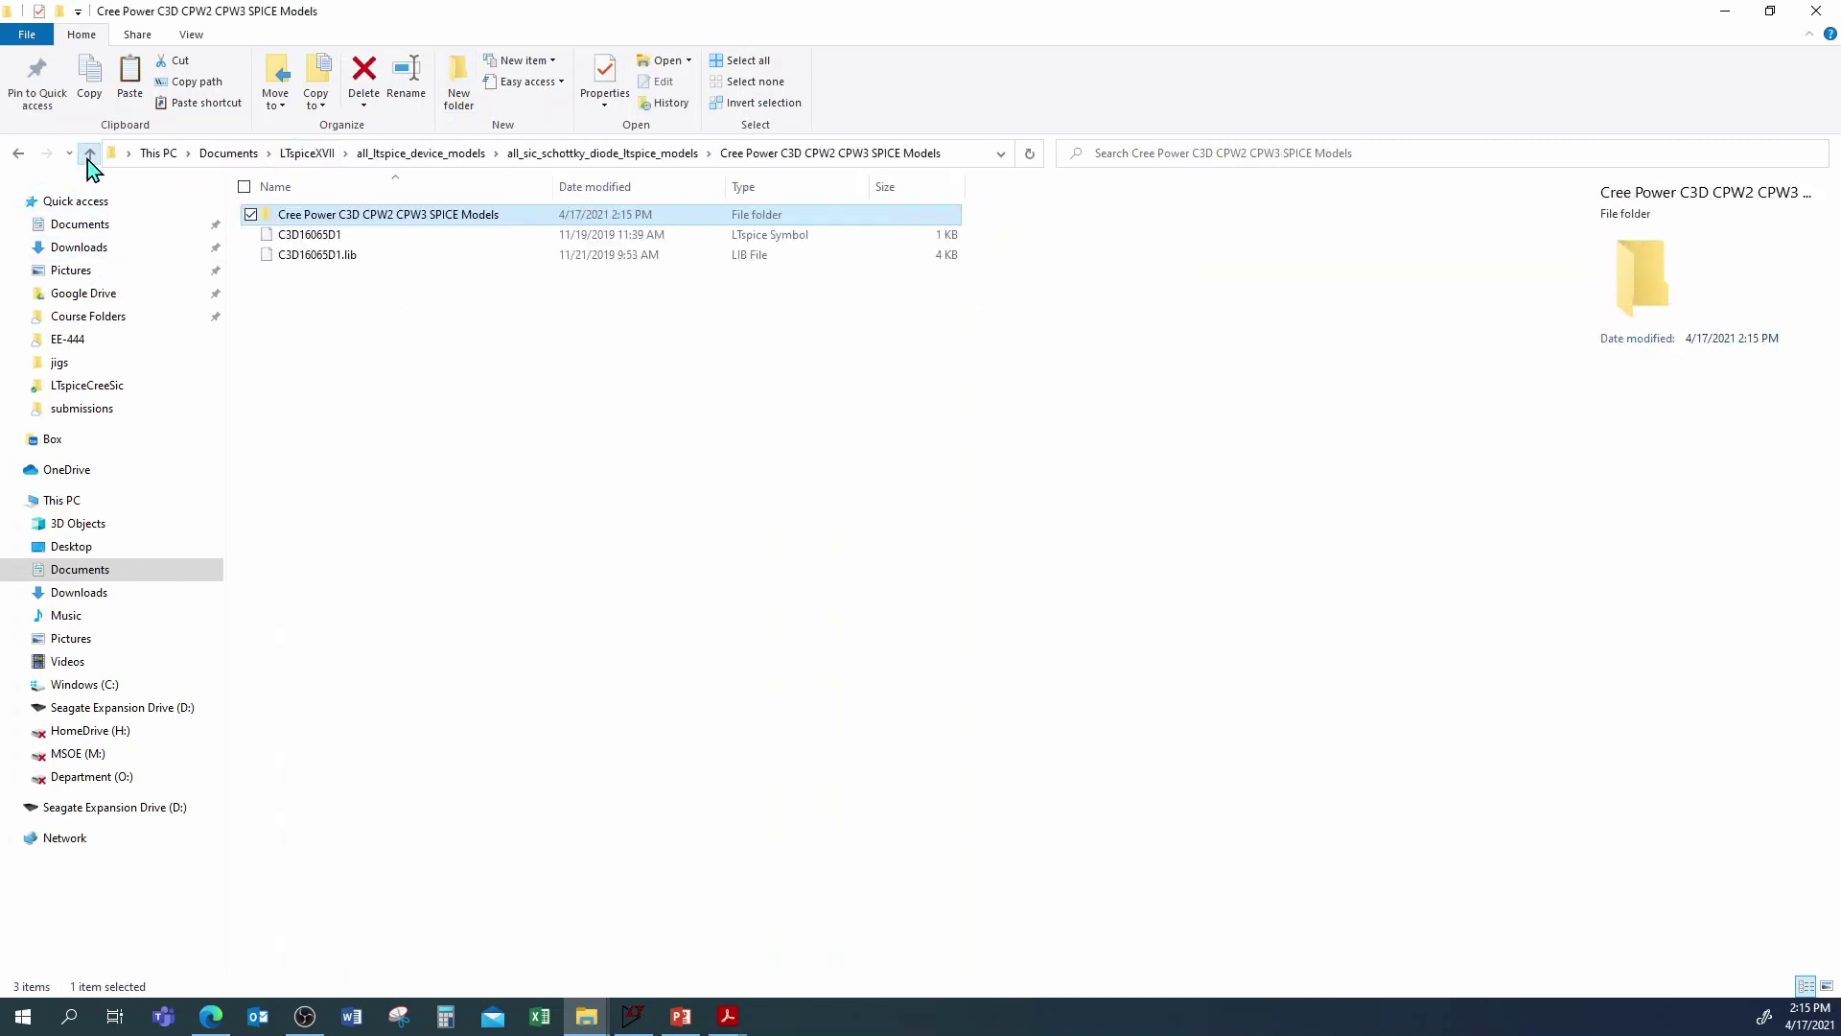
{"action": "left_click", "coordinate": [87, 160]}
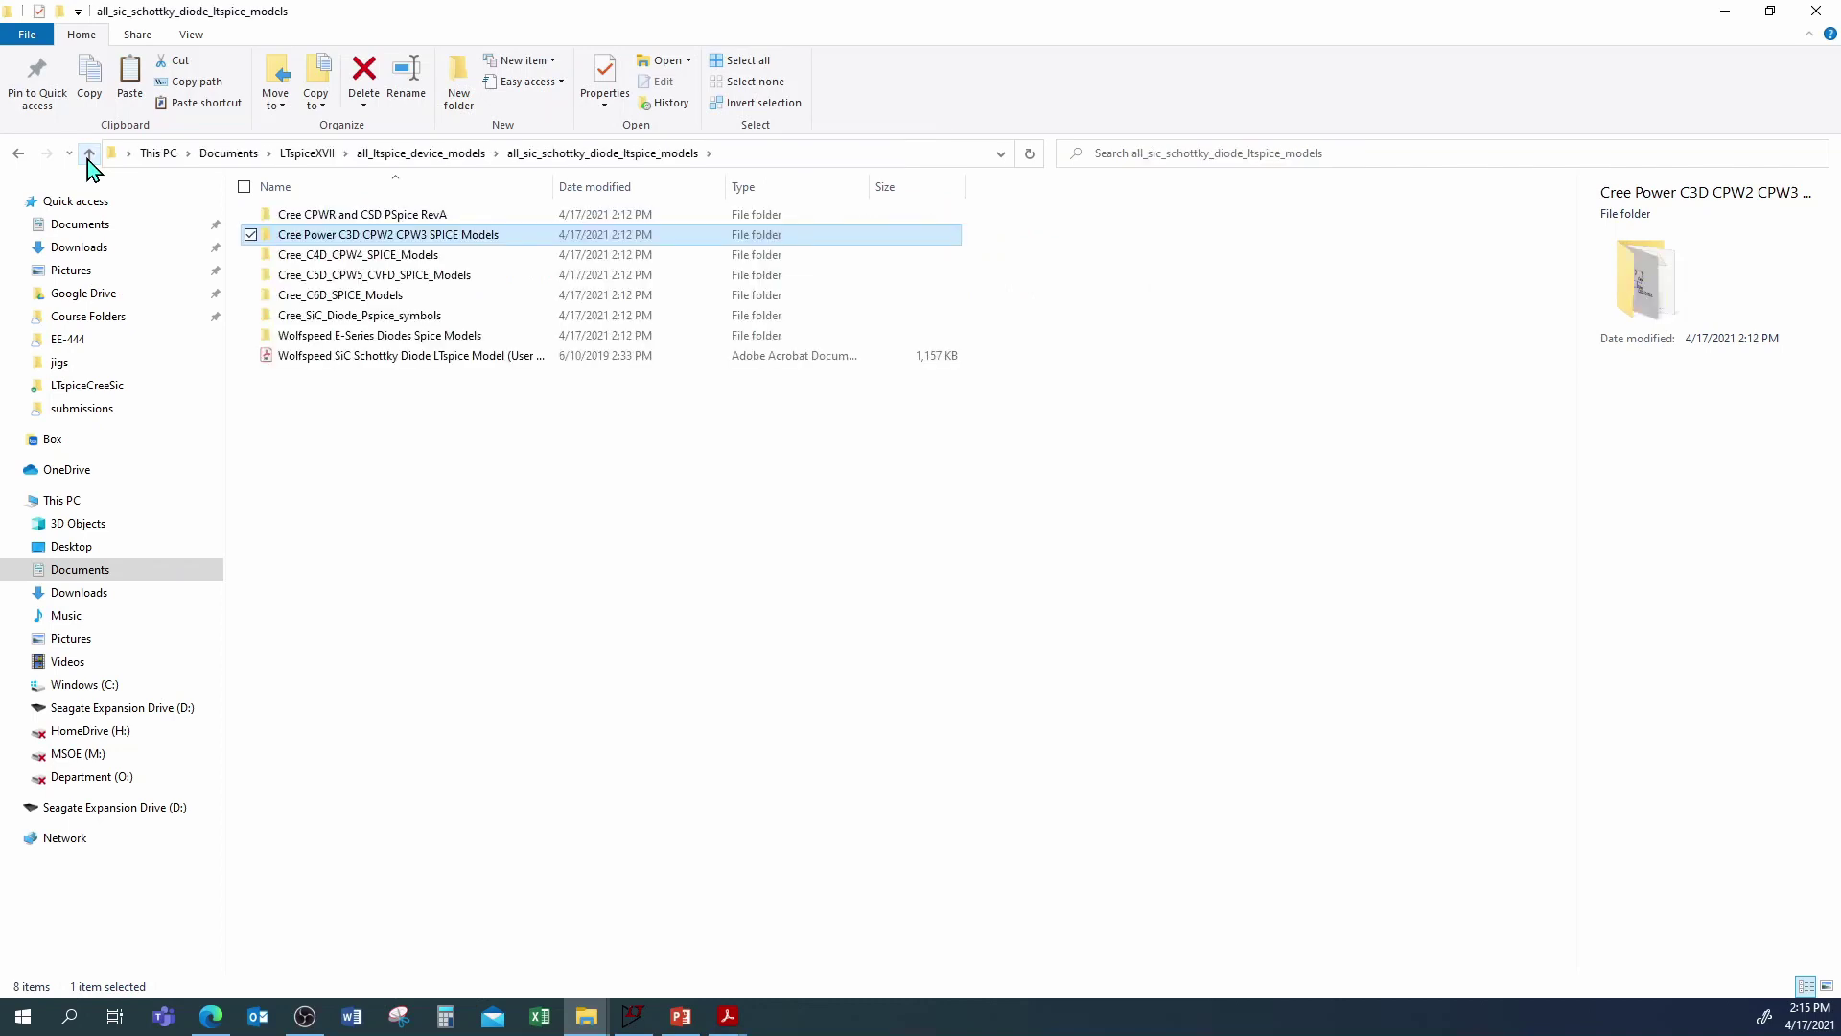
{"action": "left_click", "coordinate": [87, 160]}
{"action": "left_click", "coordinate": [87, 160]}
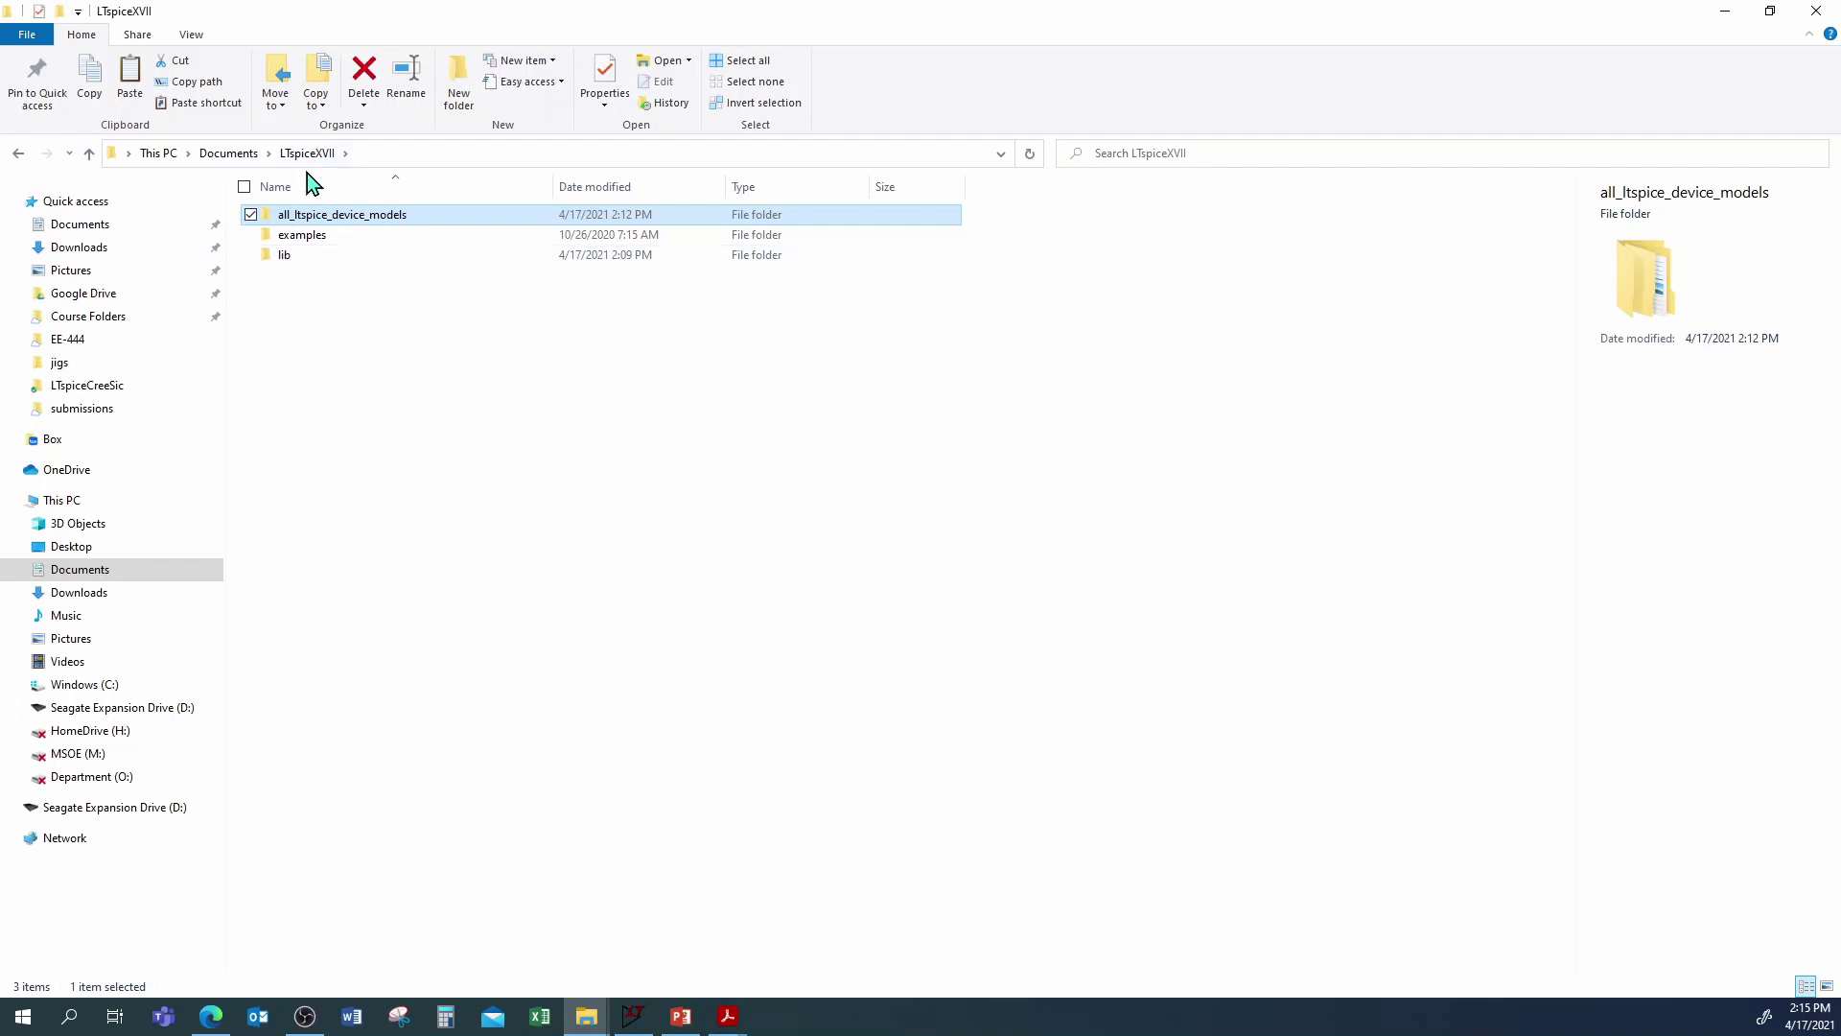
{"action": "double_click", "coordinate": [284, 259]}
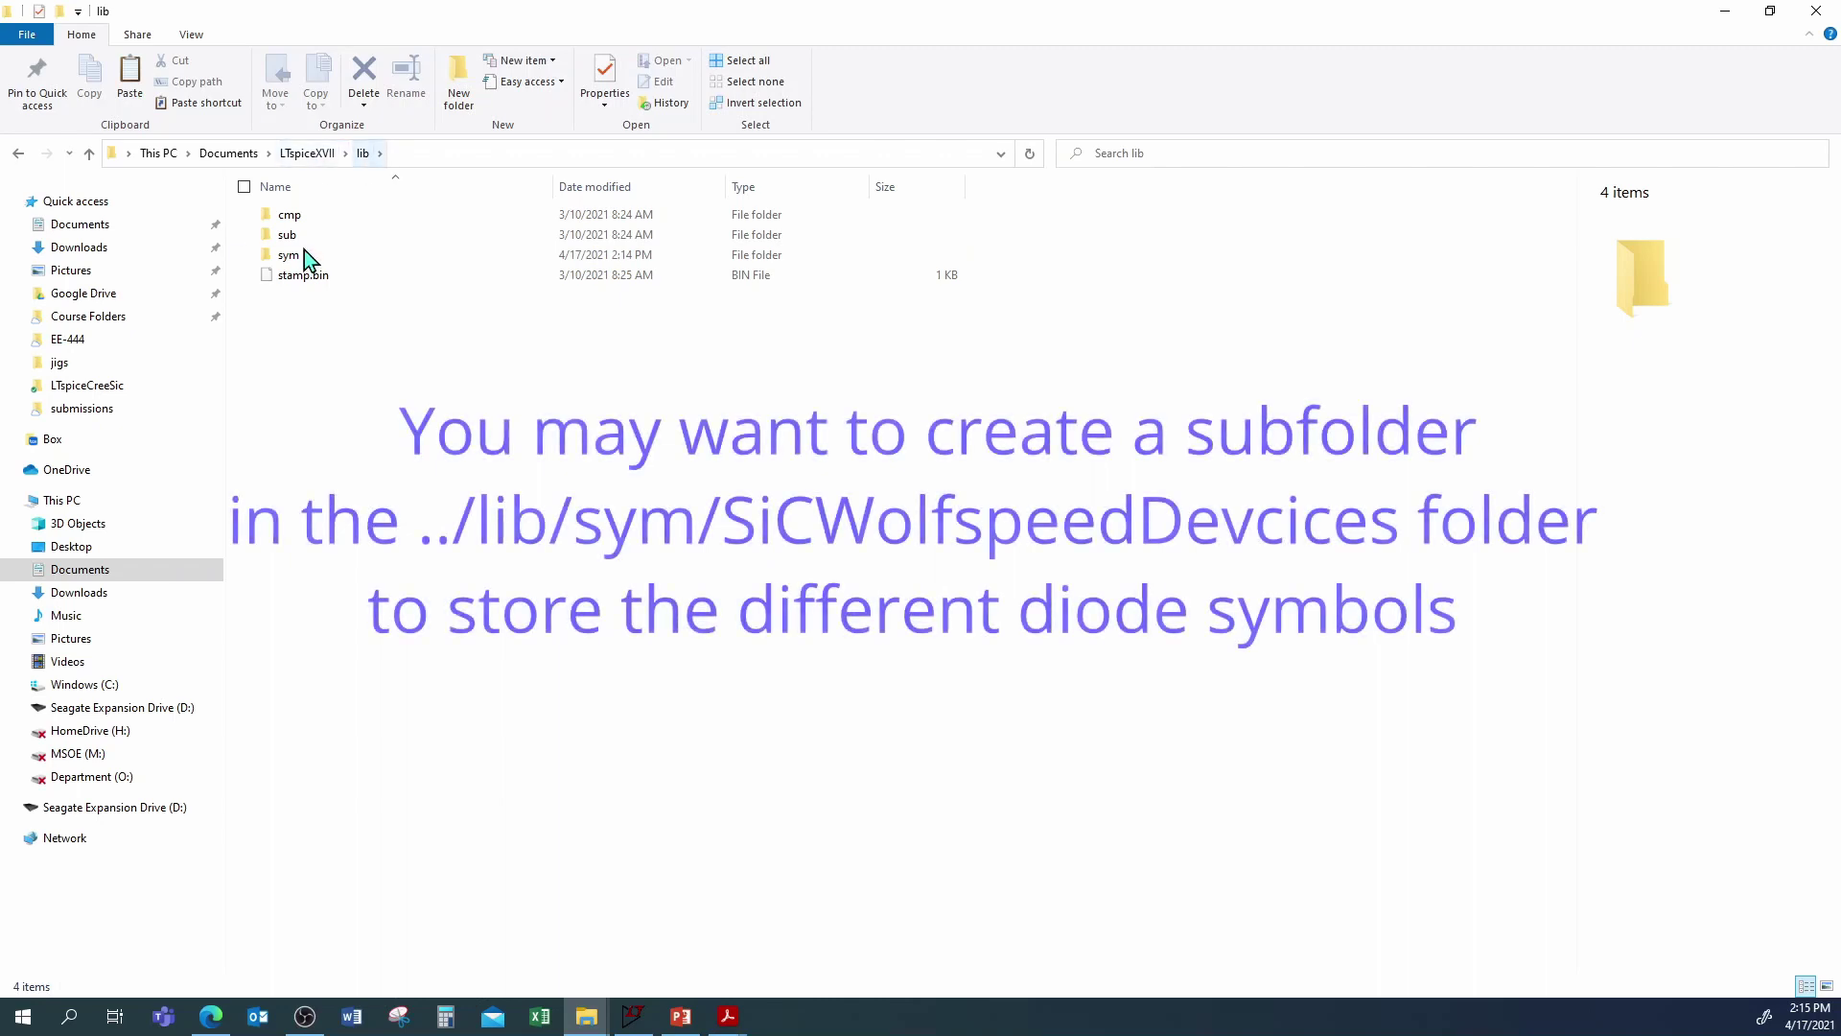
{"action": "left_click", "coordinate": [300, 258]}
{"action": "double_click", "coordinate": [300, 258]}
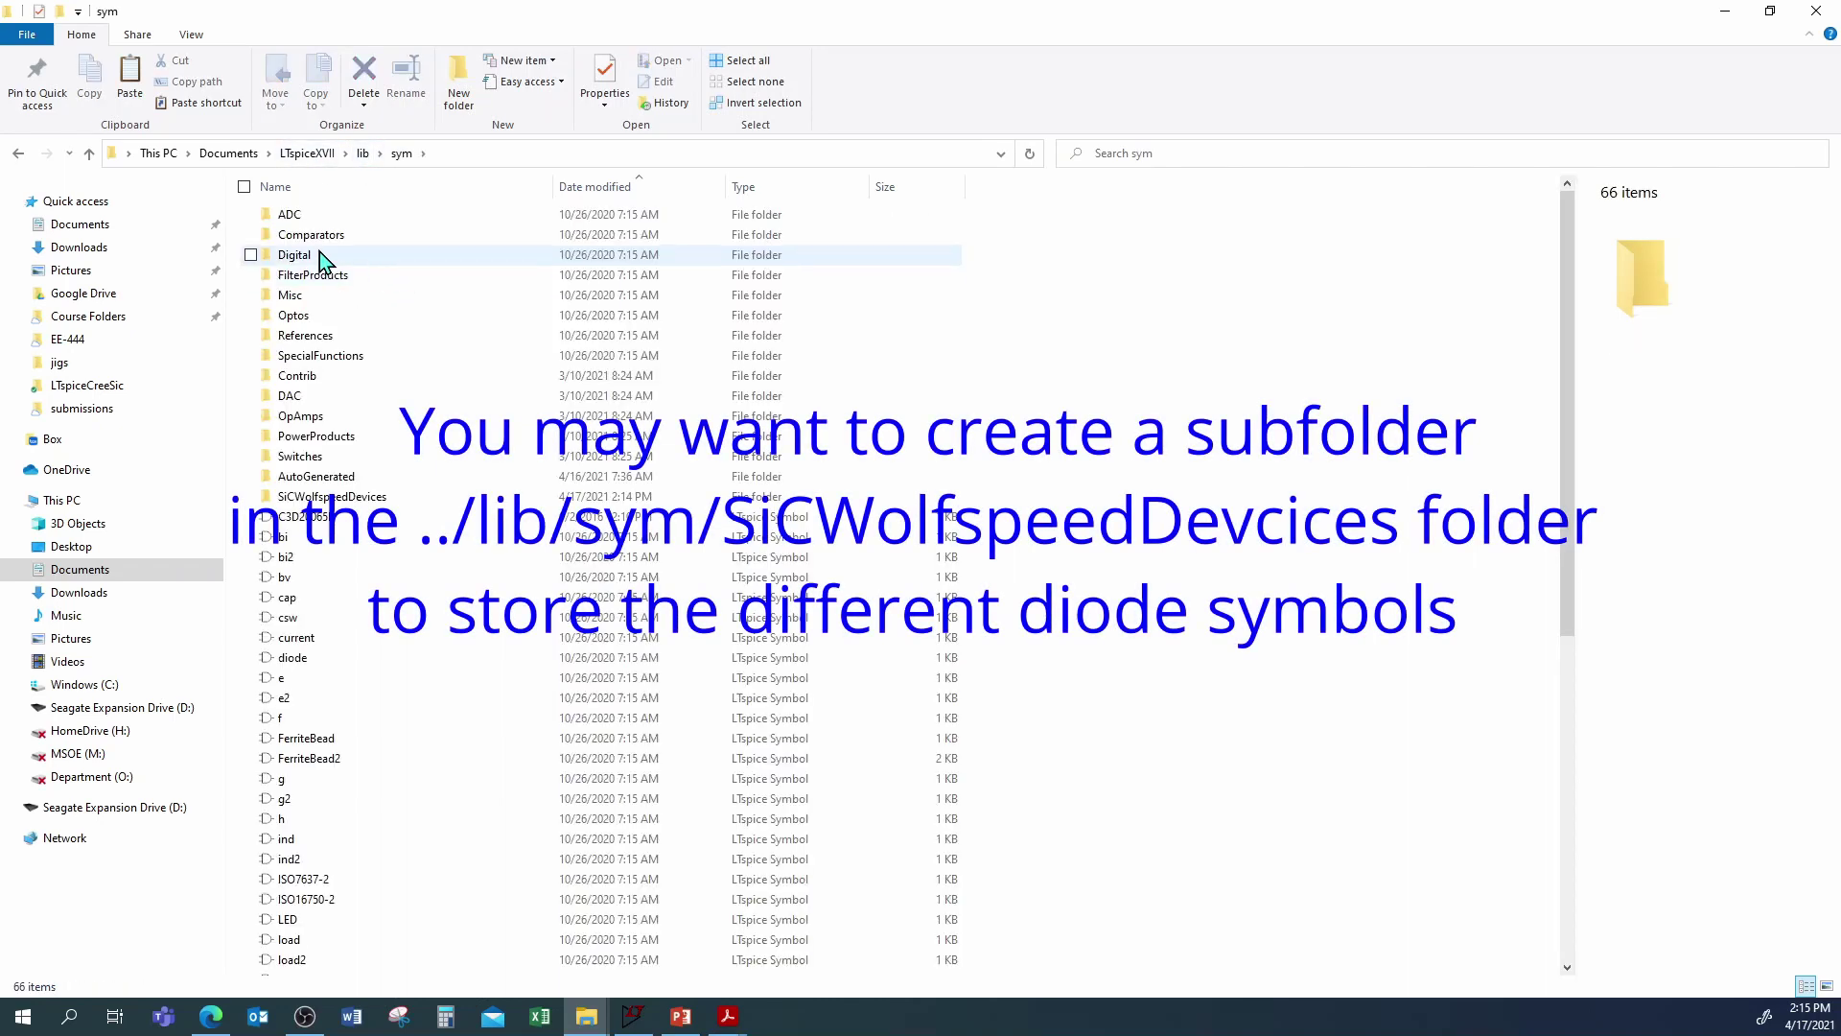
{"action": "left_click", "coordinate": [317, 502]}
{"action": "double_click", "coordinate": [316, 501]}
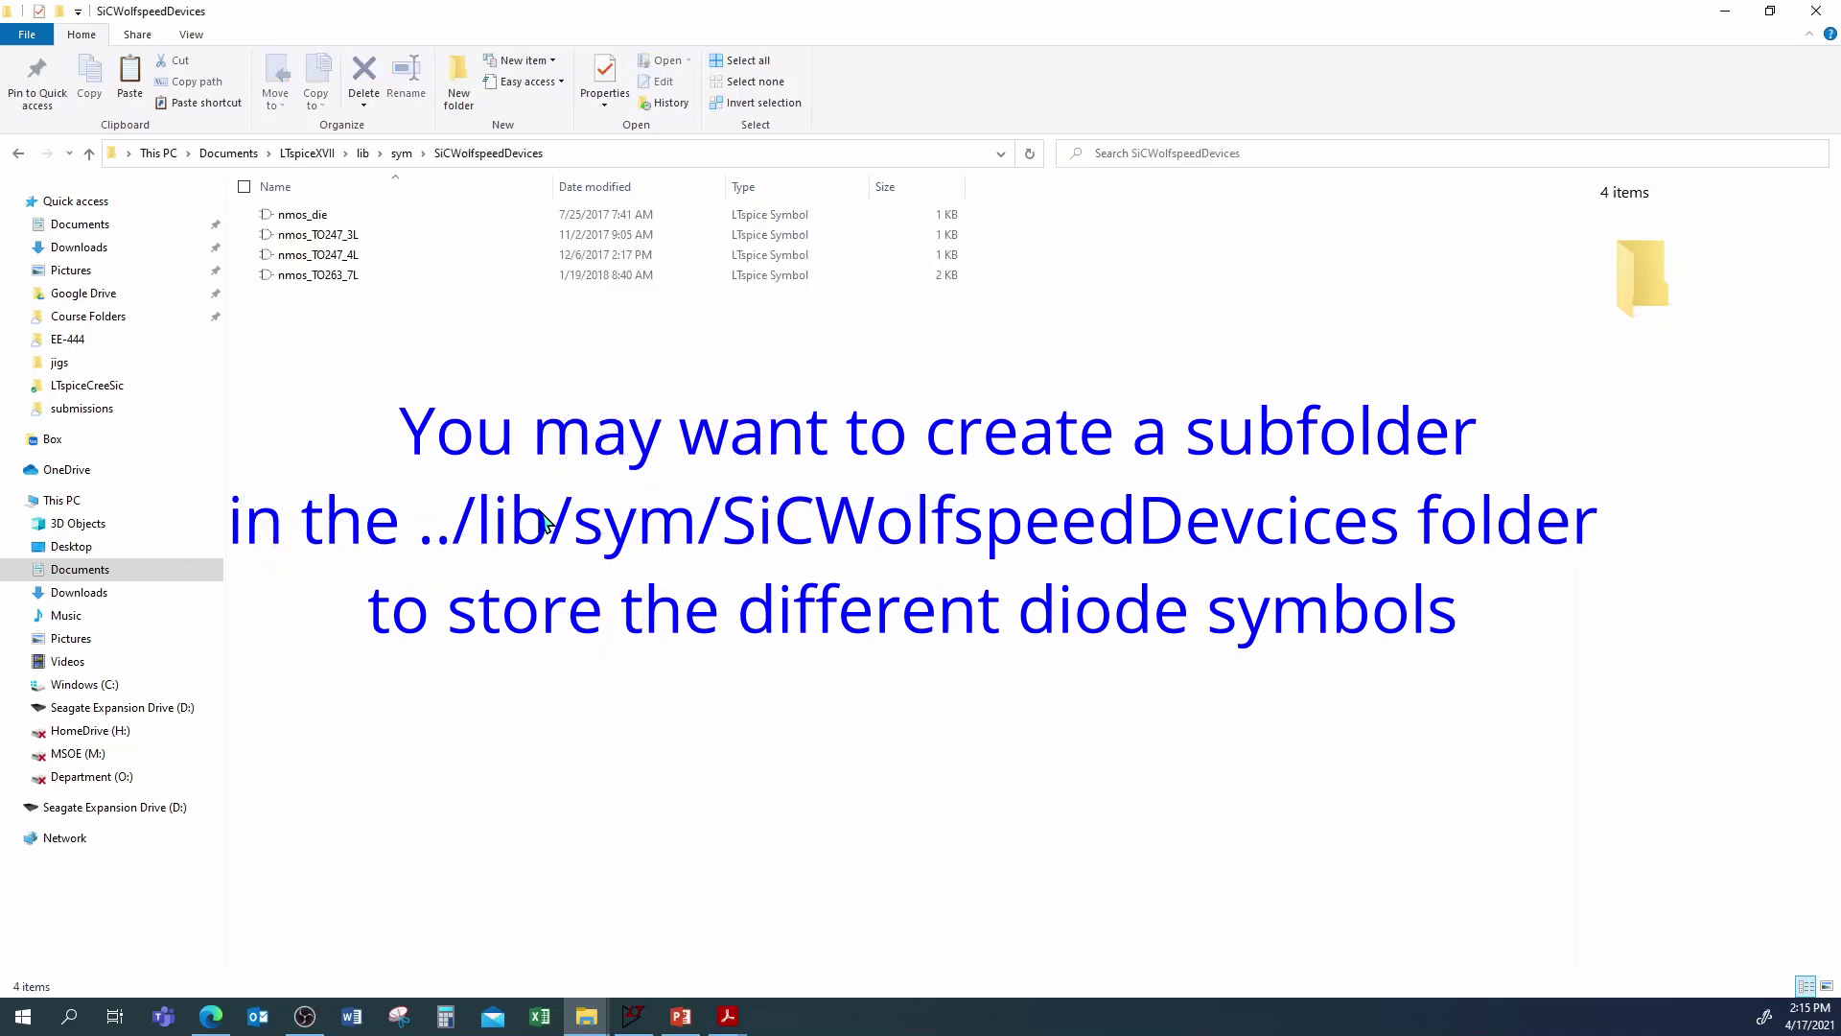
{"action": "right_click", "coordinate": [398, 380]}
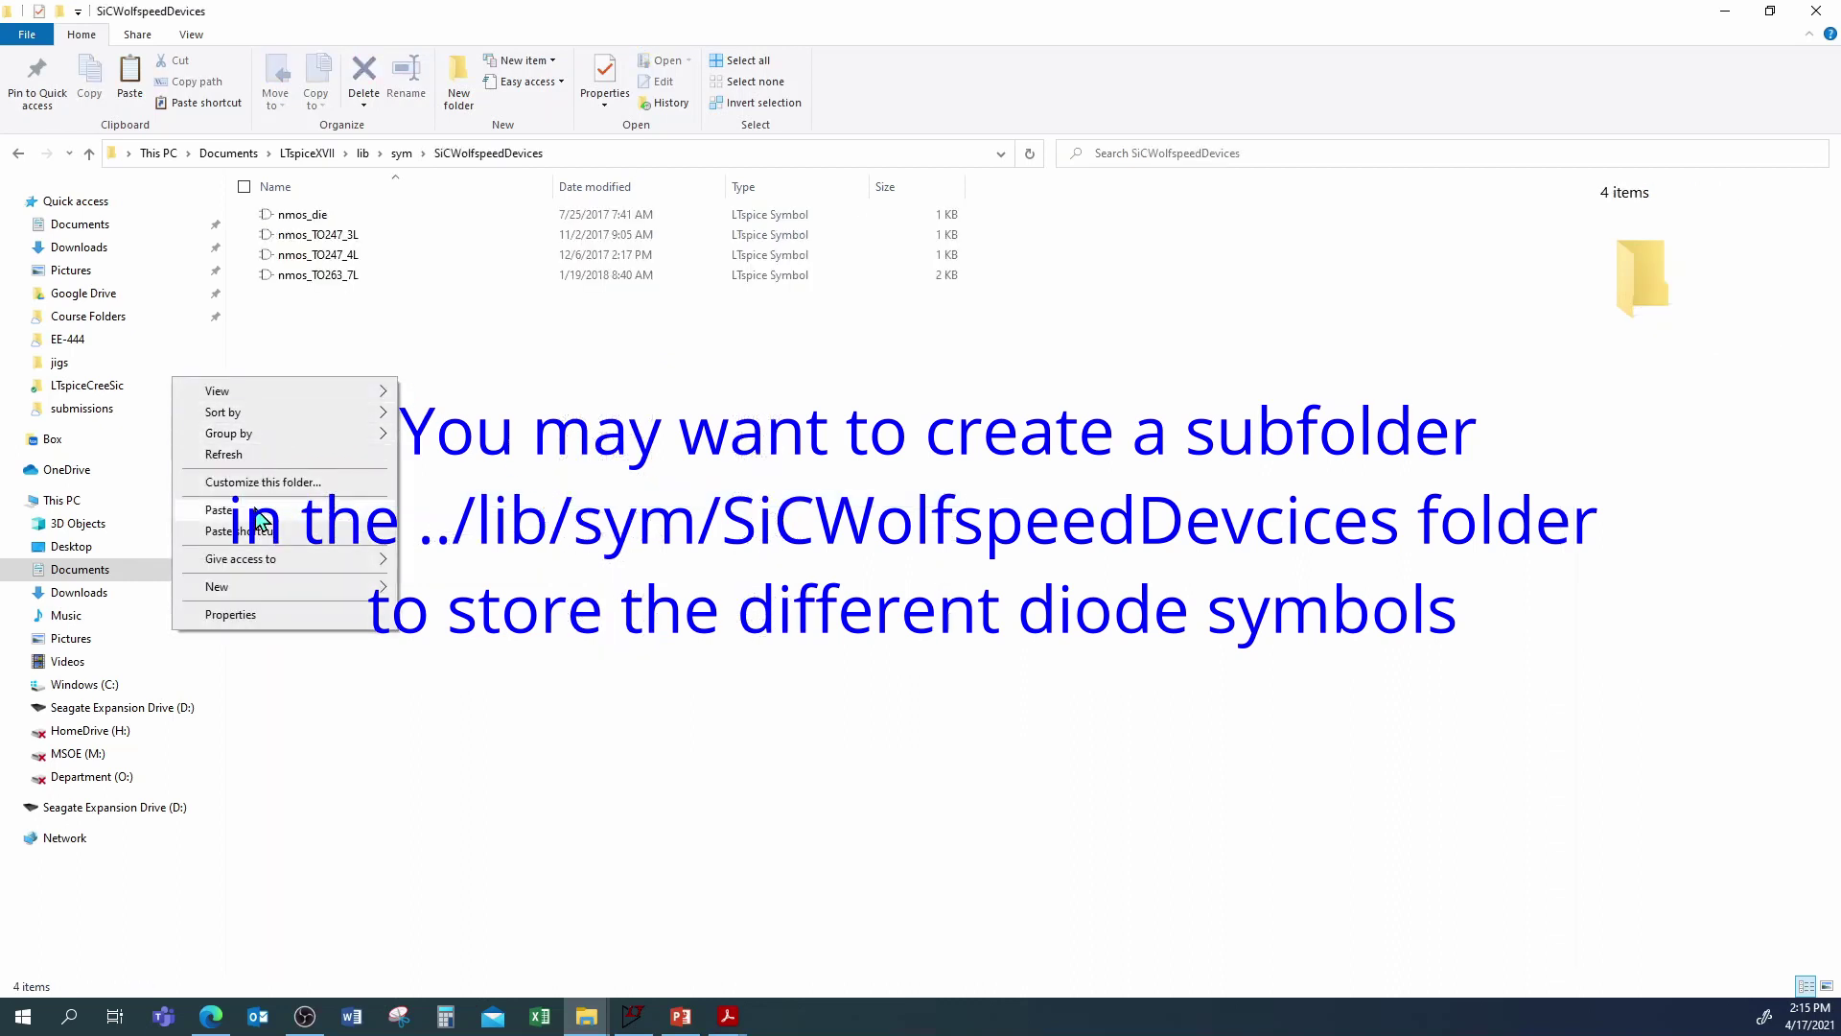
{"action": "left_click", "coordinate": [402, 479]}
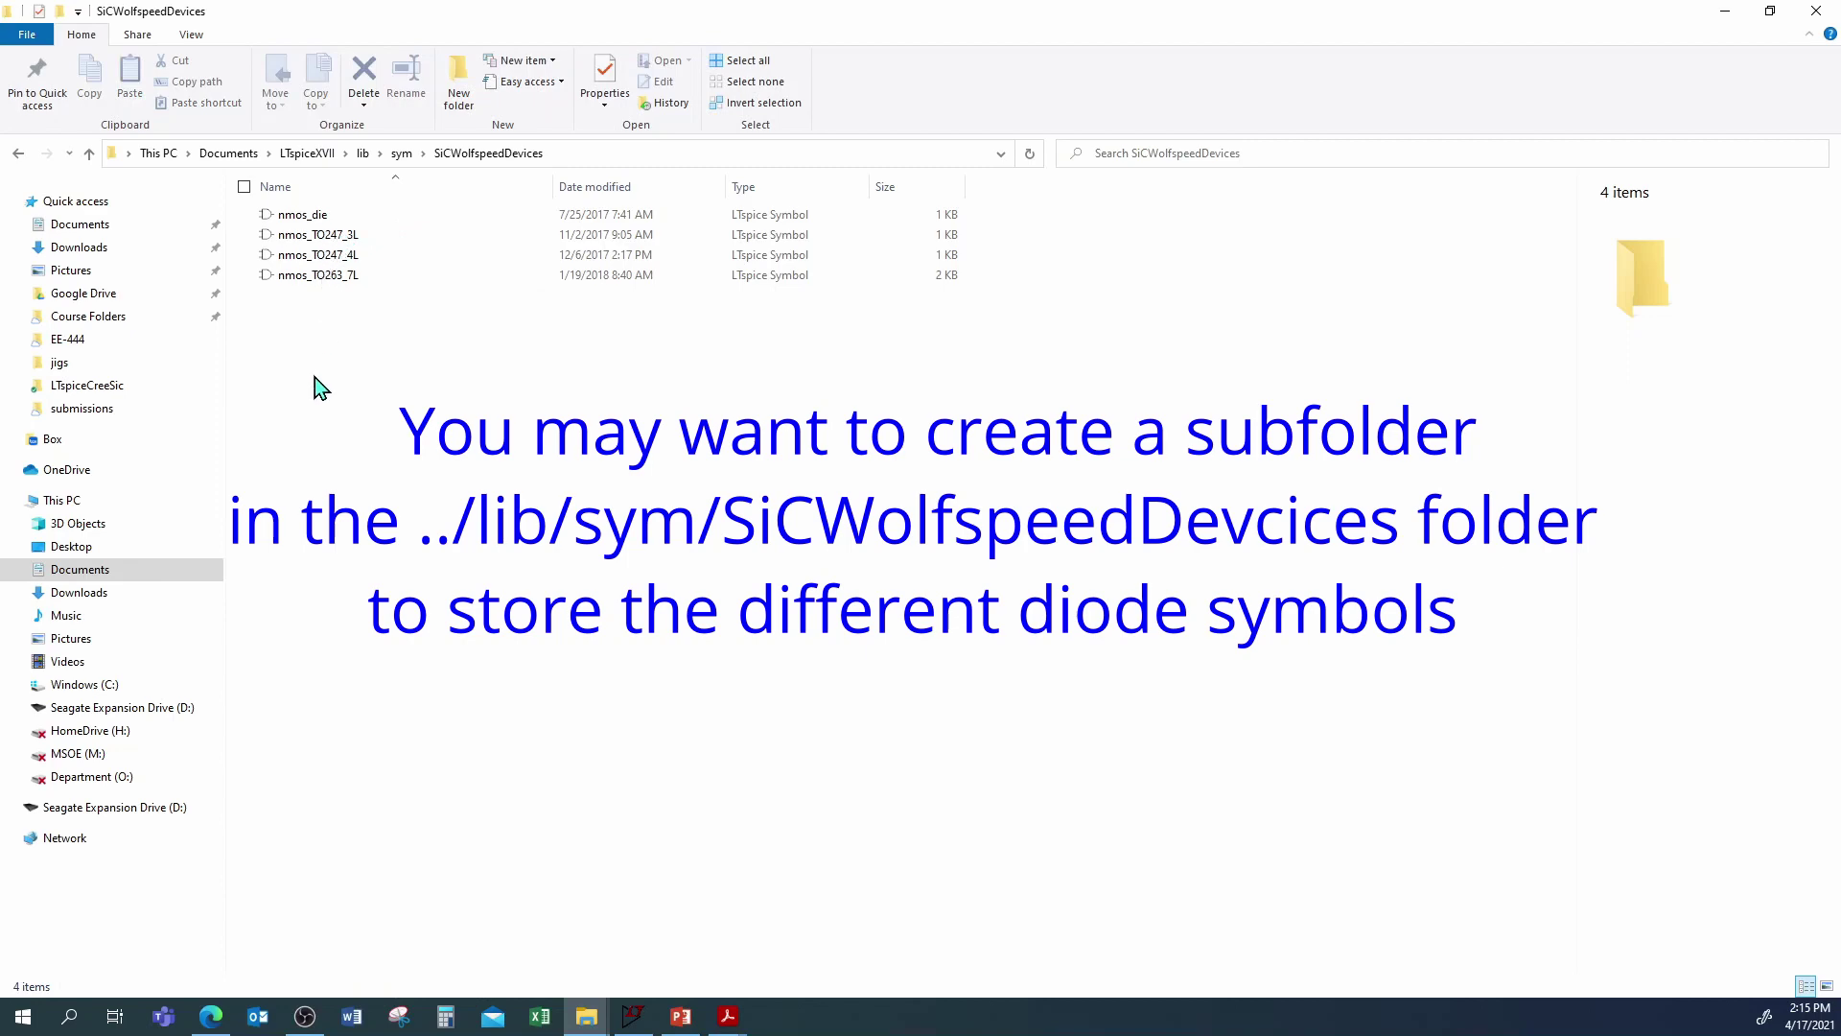
{"action": "left_click", "coordinate": [1276, 563]}
{"action": "scroll", "coordinate": [1265, 545], "scroll_direction": "down", "scroll_amount": 6}
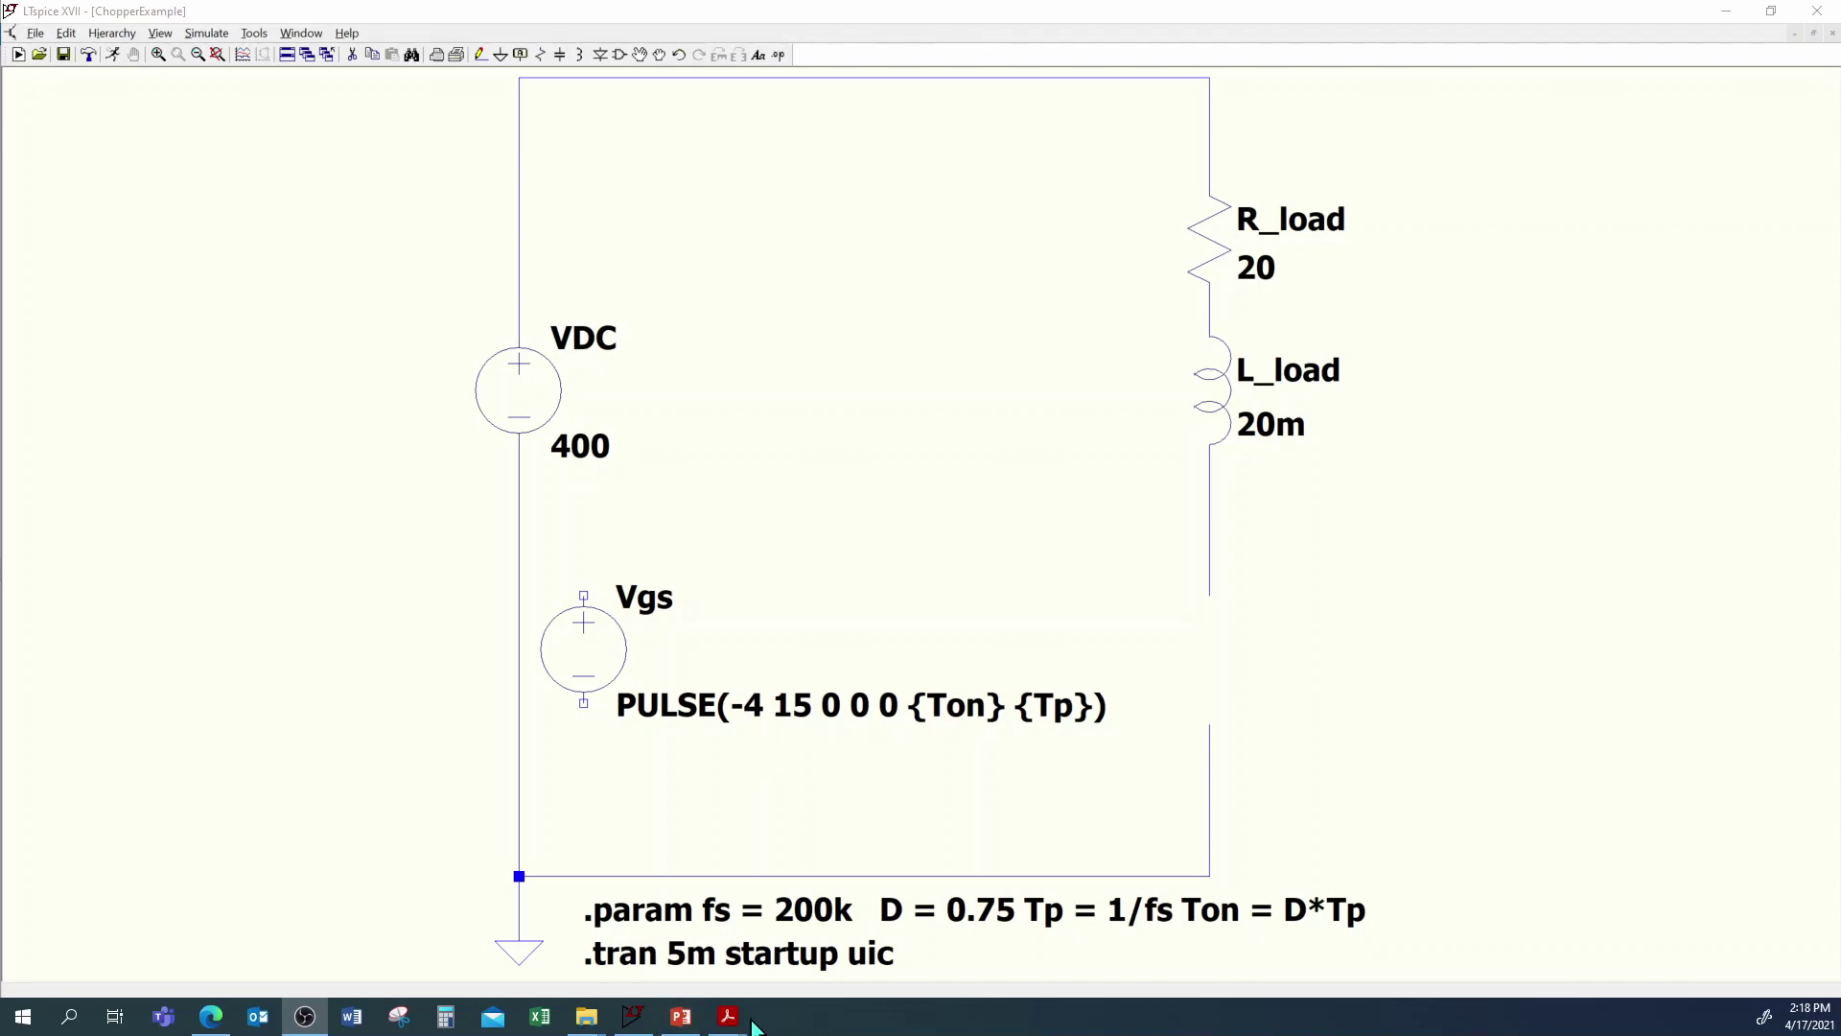
Step: Switch to Adobe Acrobat Reader and examine the package and pin assignment in the c3m0045065k.pdf MOSFET datasheet
{"action": "mouse_move", "coordinate": [733, 1023]}
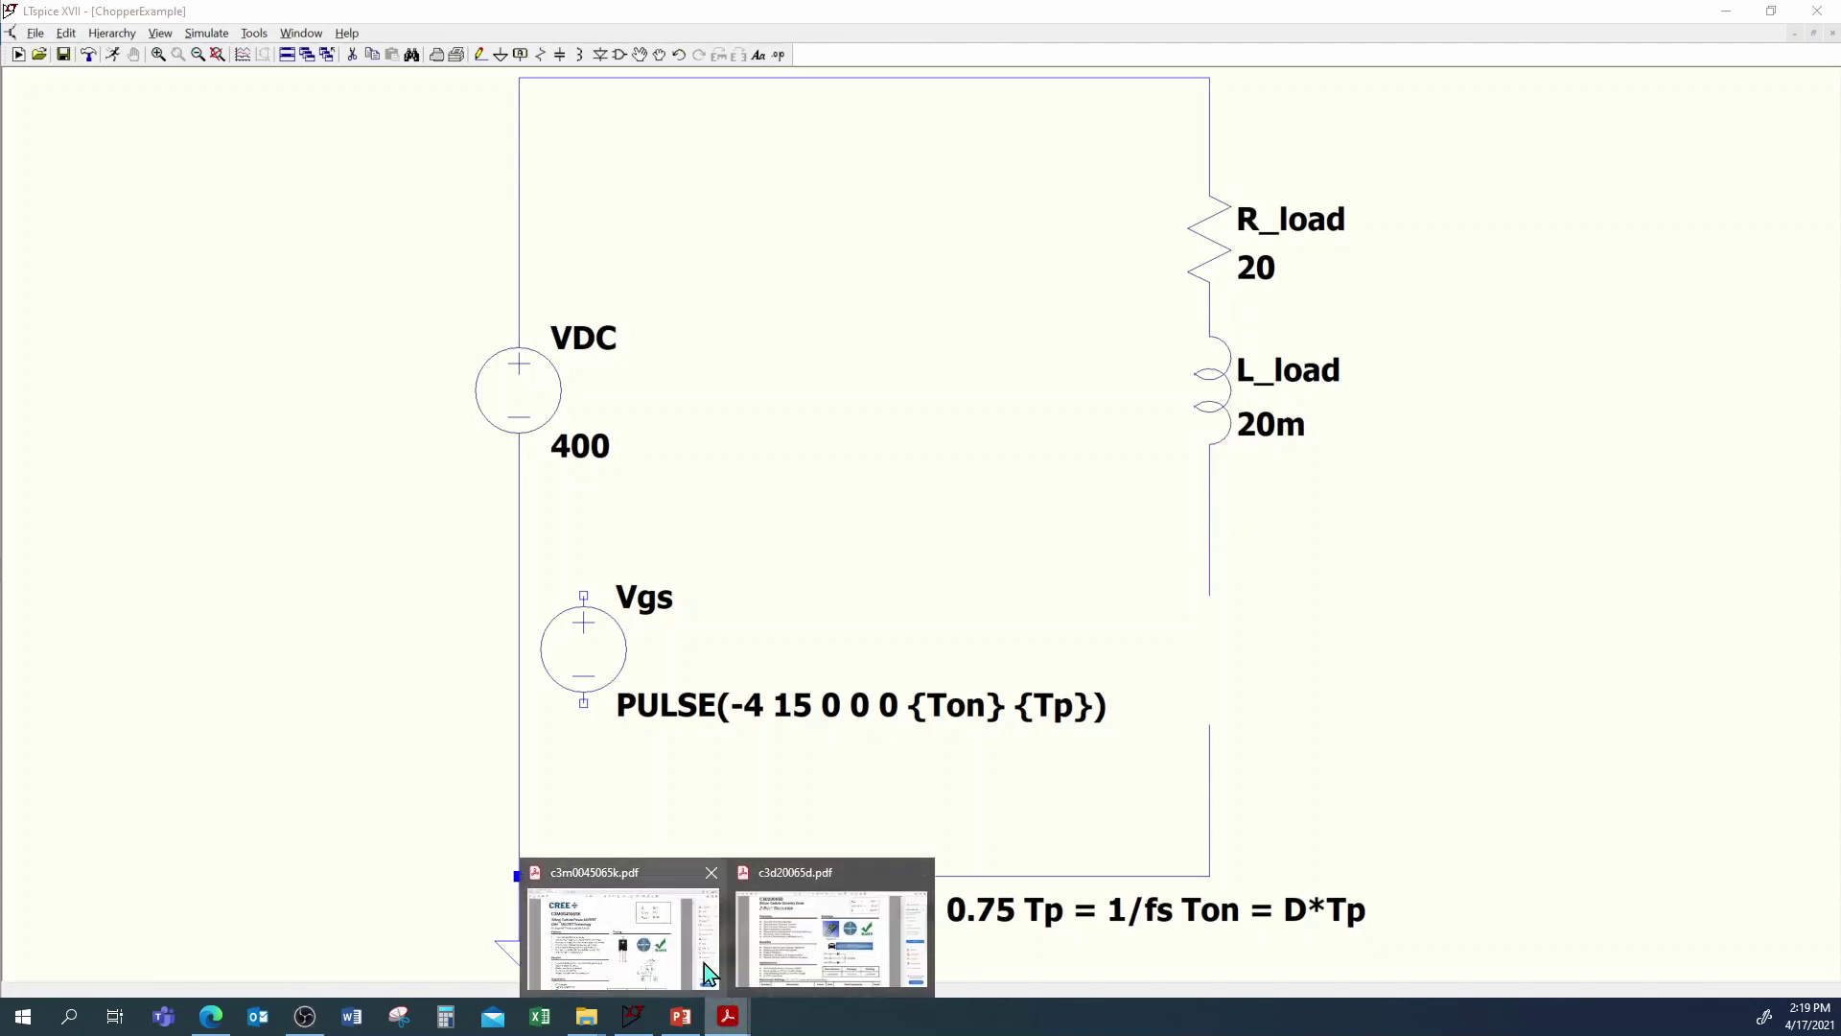
{"action": "left_click", "coordinate": [669, 939]}
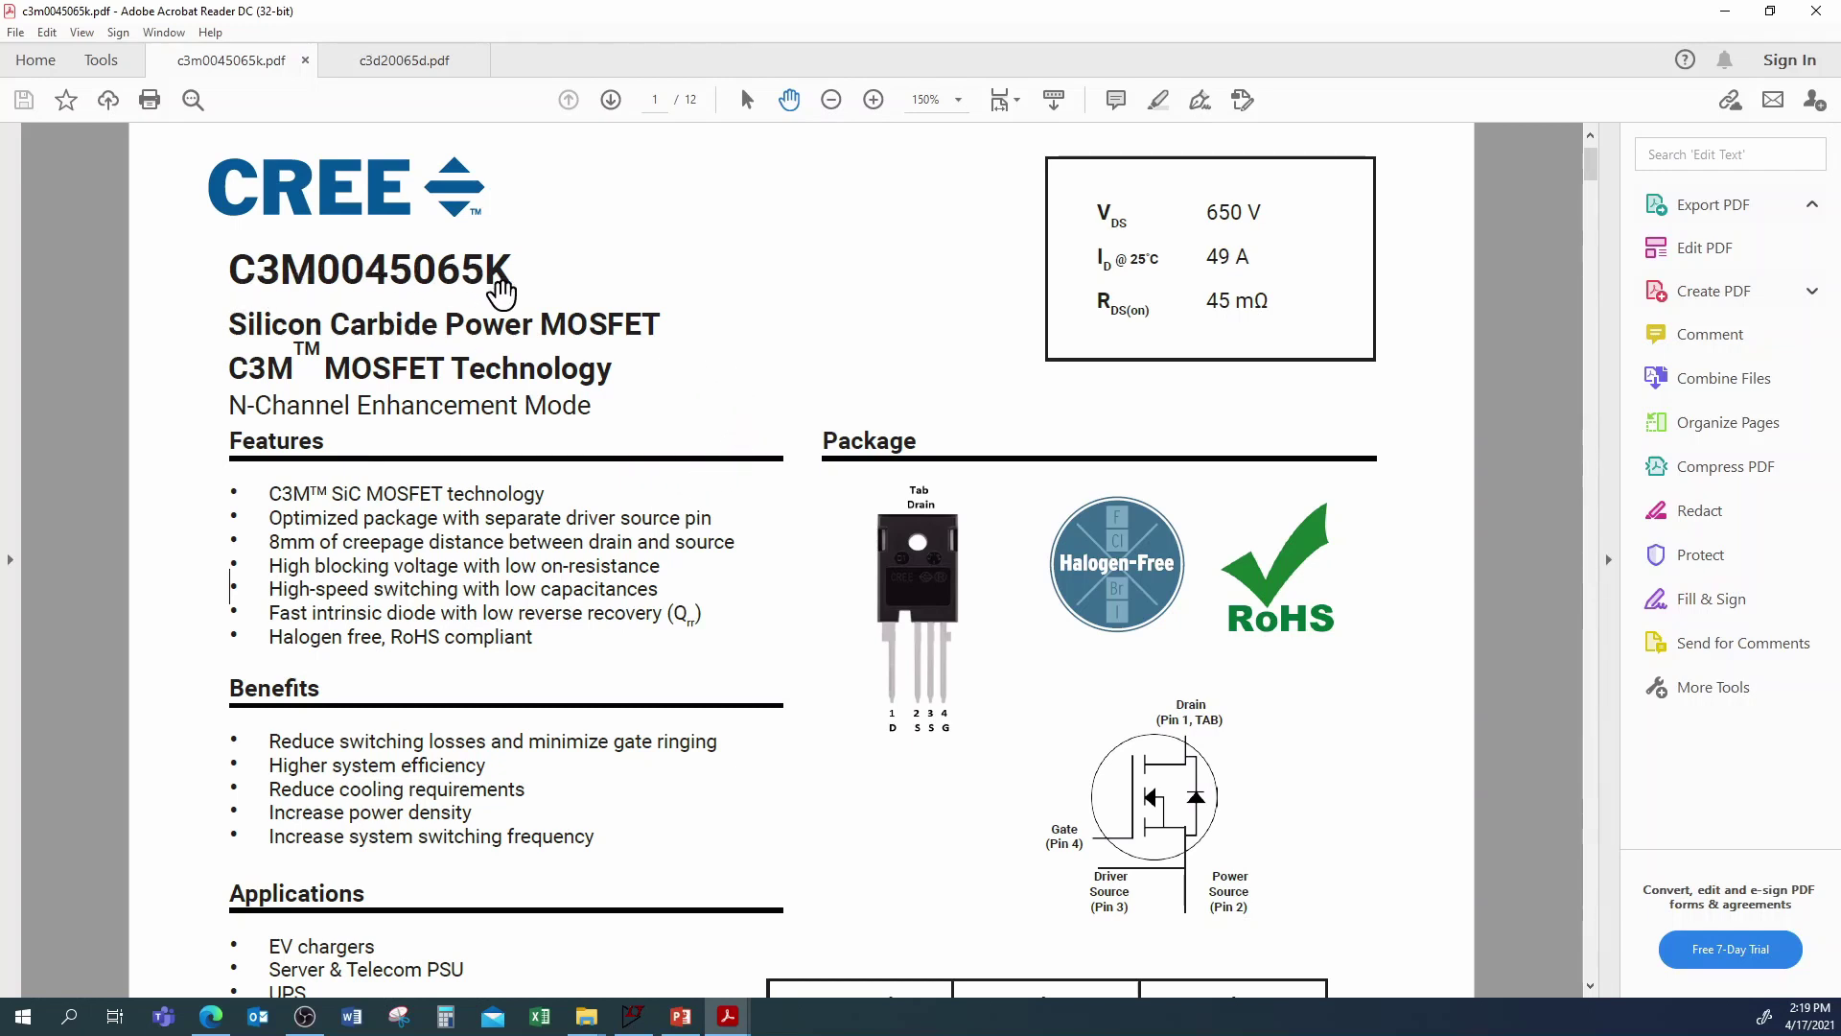
{"action": "scroll", "coordinate": [1064, 849], "scroll_direction": "down", "scroll_amount": 1}
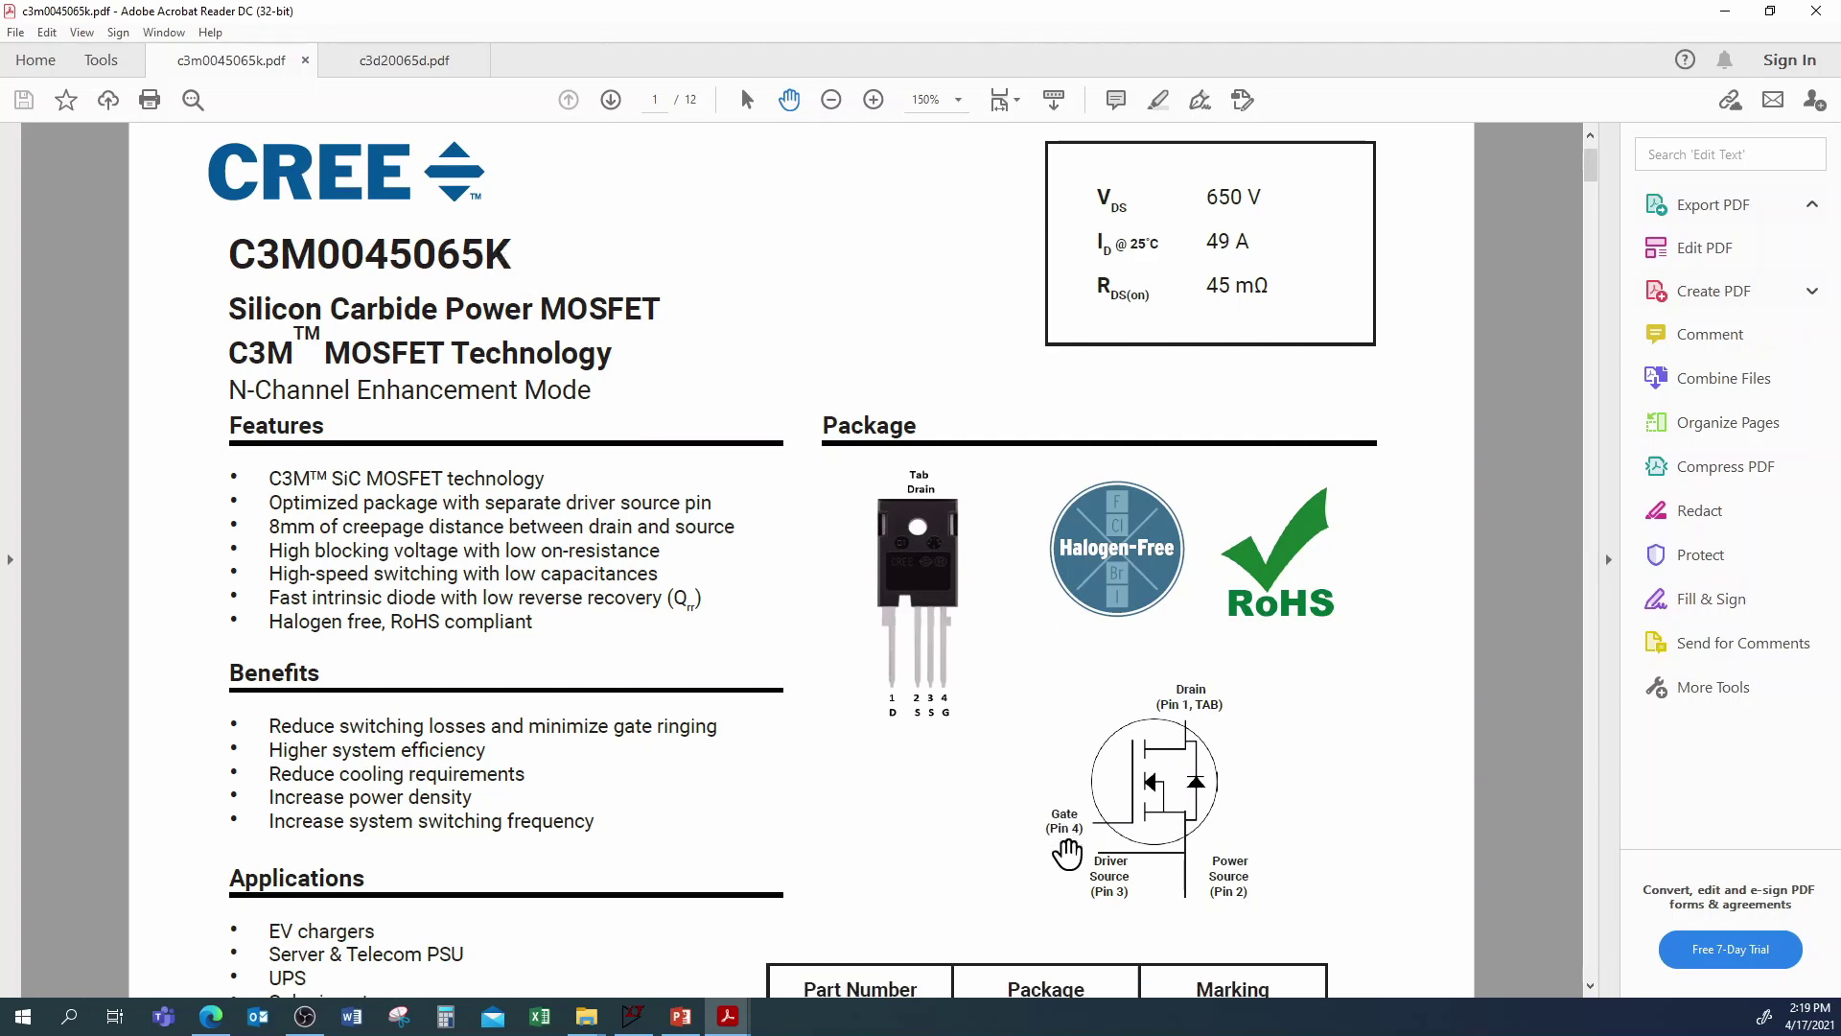
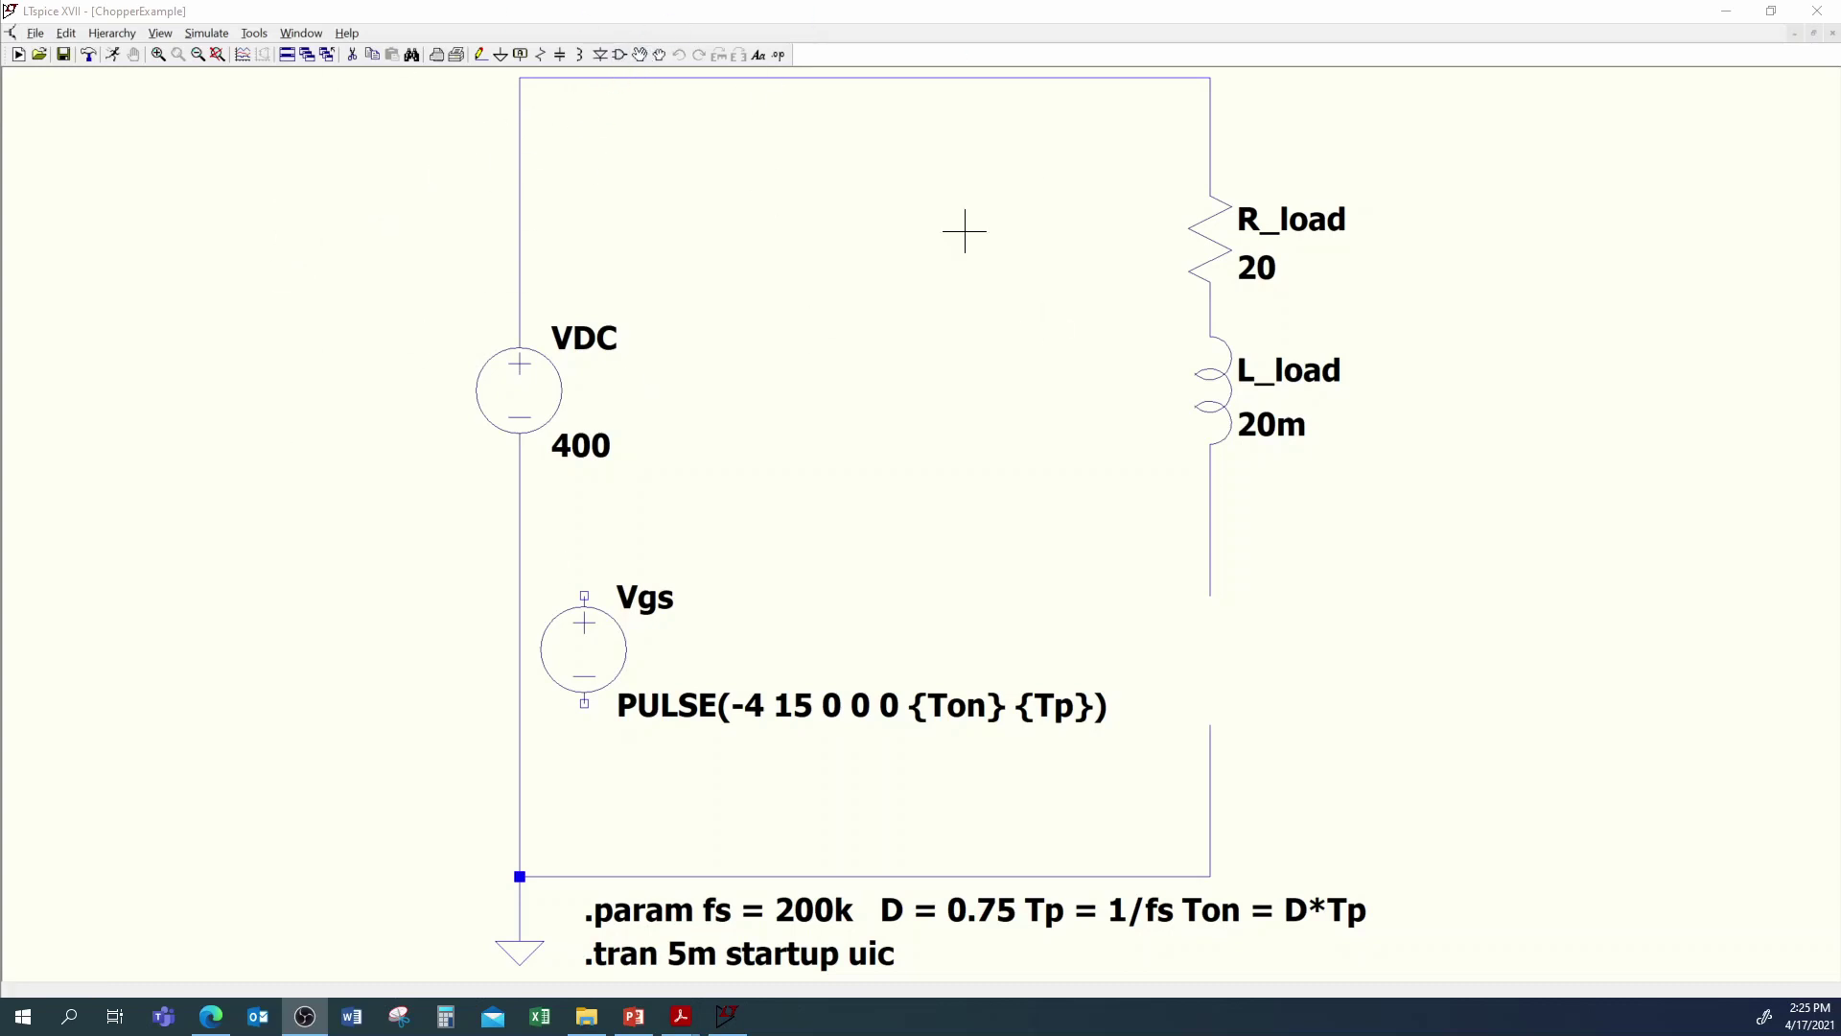
Step: Place one nmos_TO247_4L symbol from SiCWolfspeedDevices in the ChopperExample schematic, in the gap between L_load and the return wire
{"action": "key", "text": "F3"}
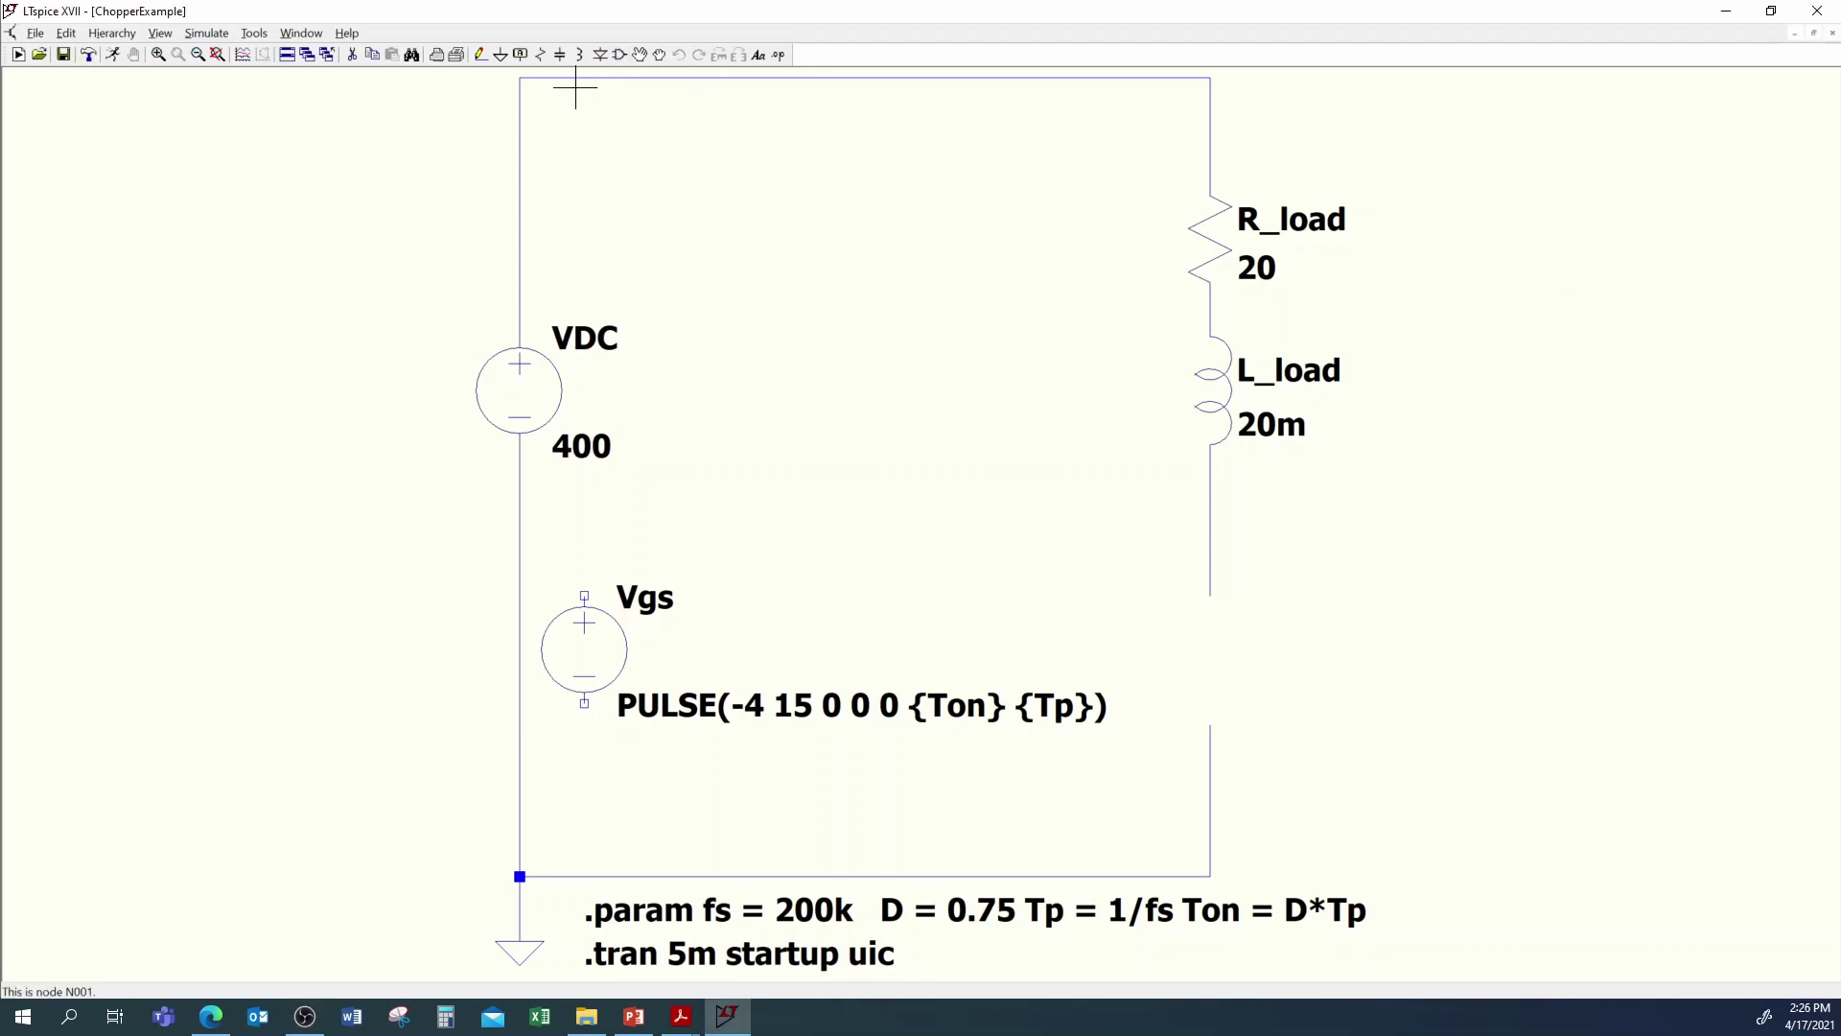
{"action": "left_click", "coordinate": [618, 56]}
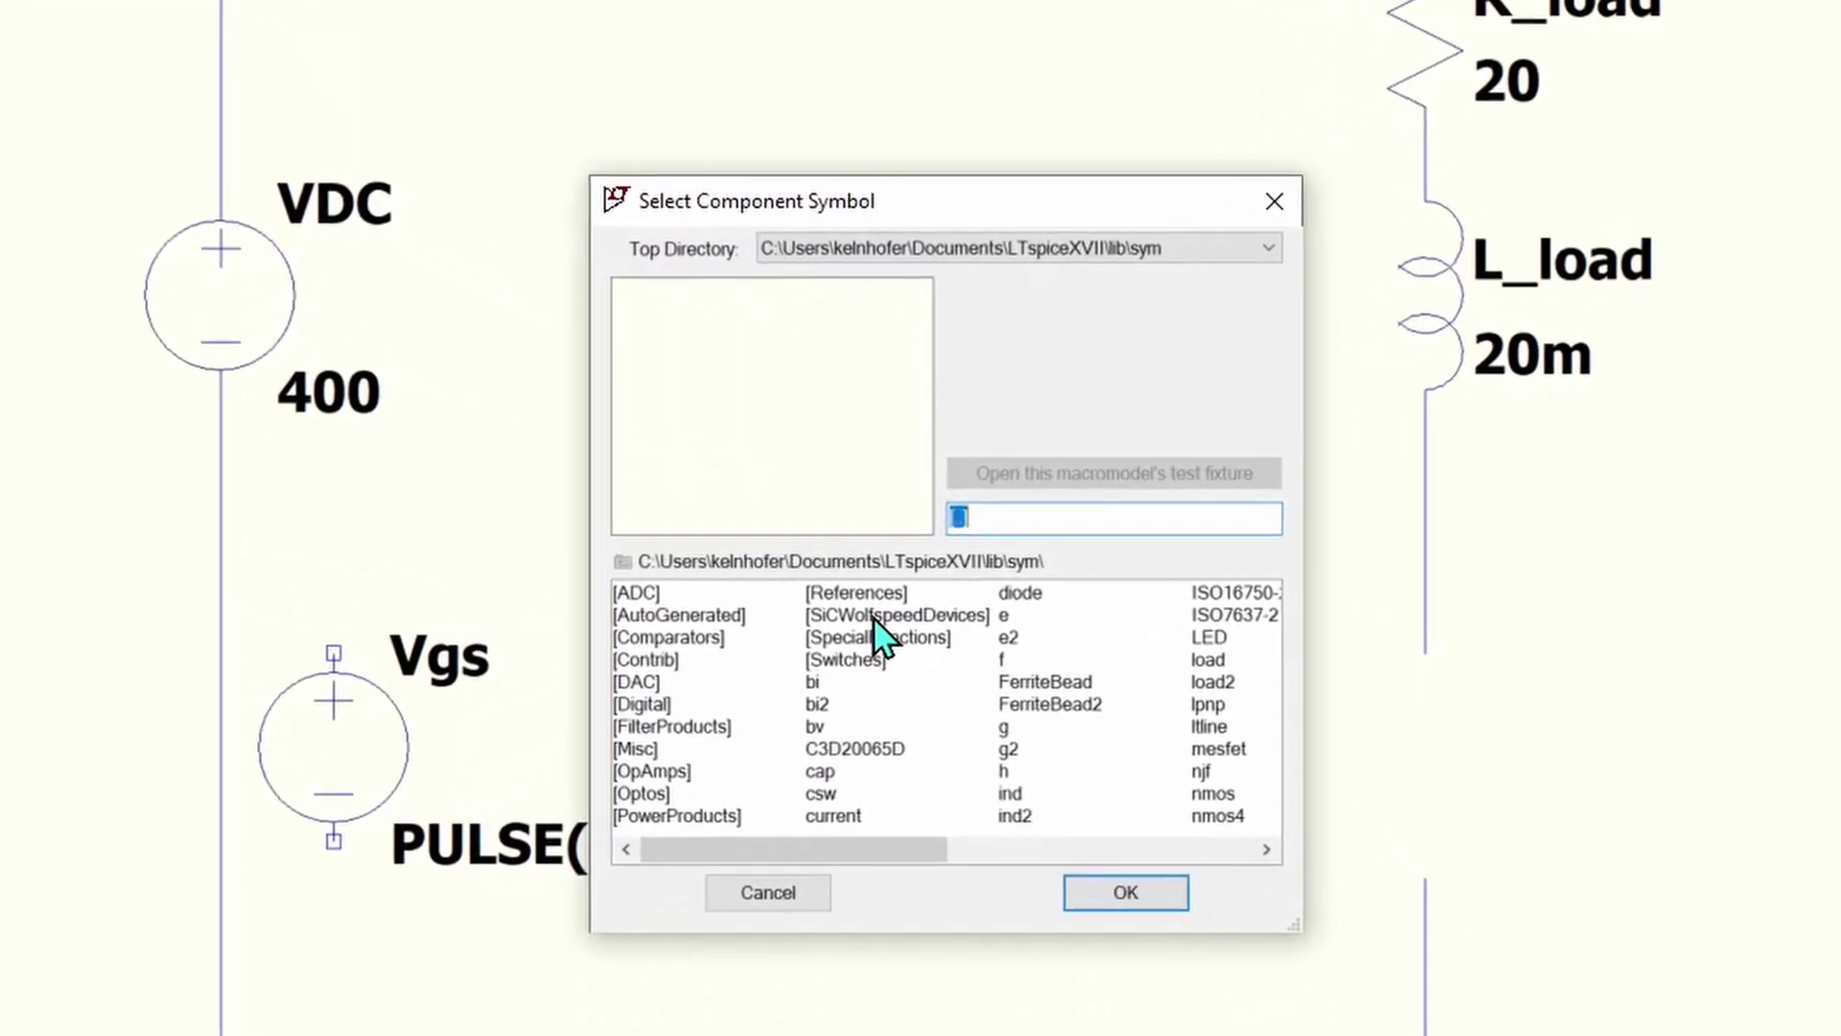
{"action": "double_click", "coordinate": [877, 606]}
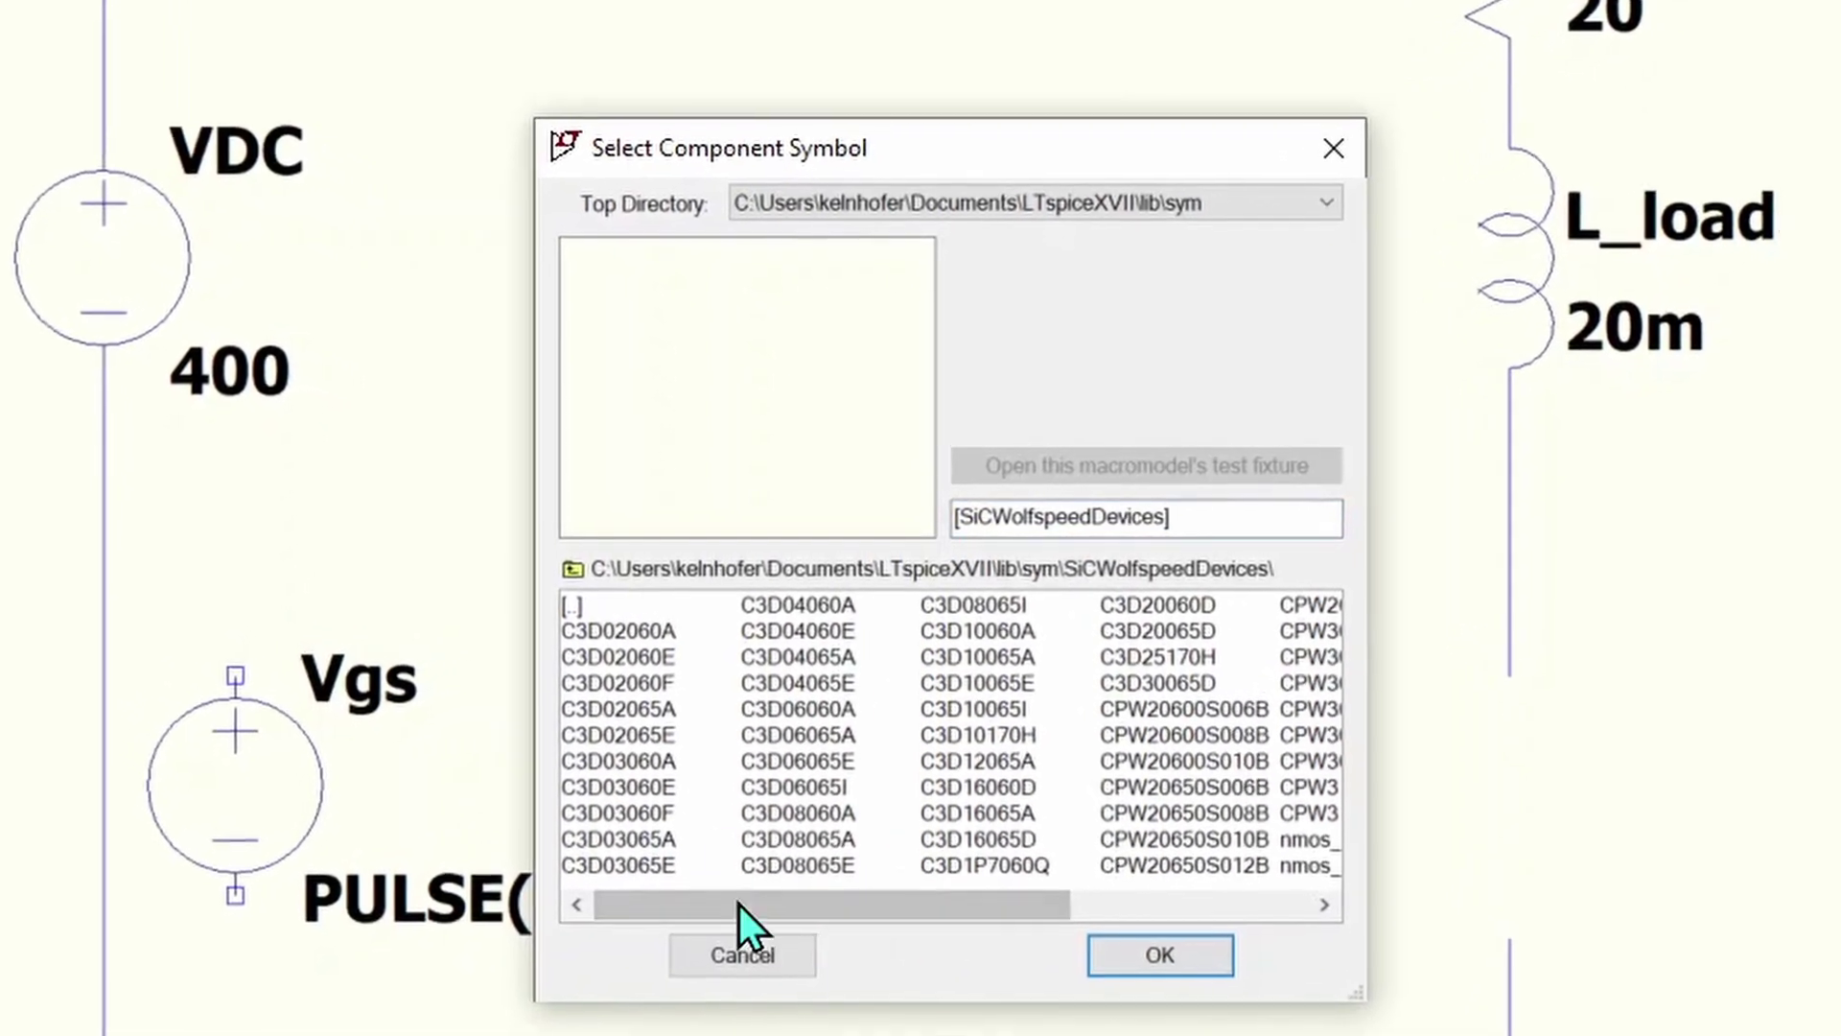
{"action": "left_click_drag", "start_coordinate": [926, 920], "coordinate": [1240, 906]}
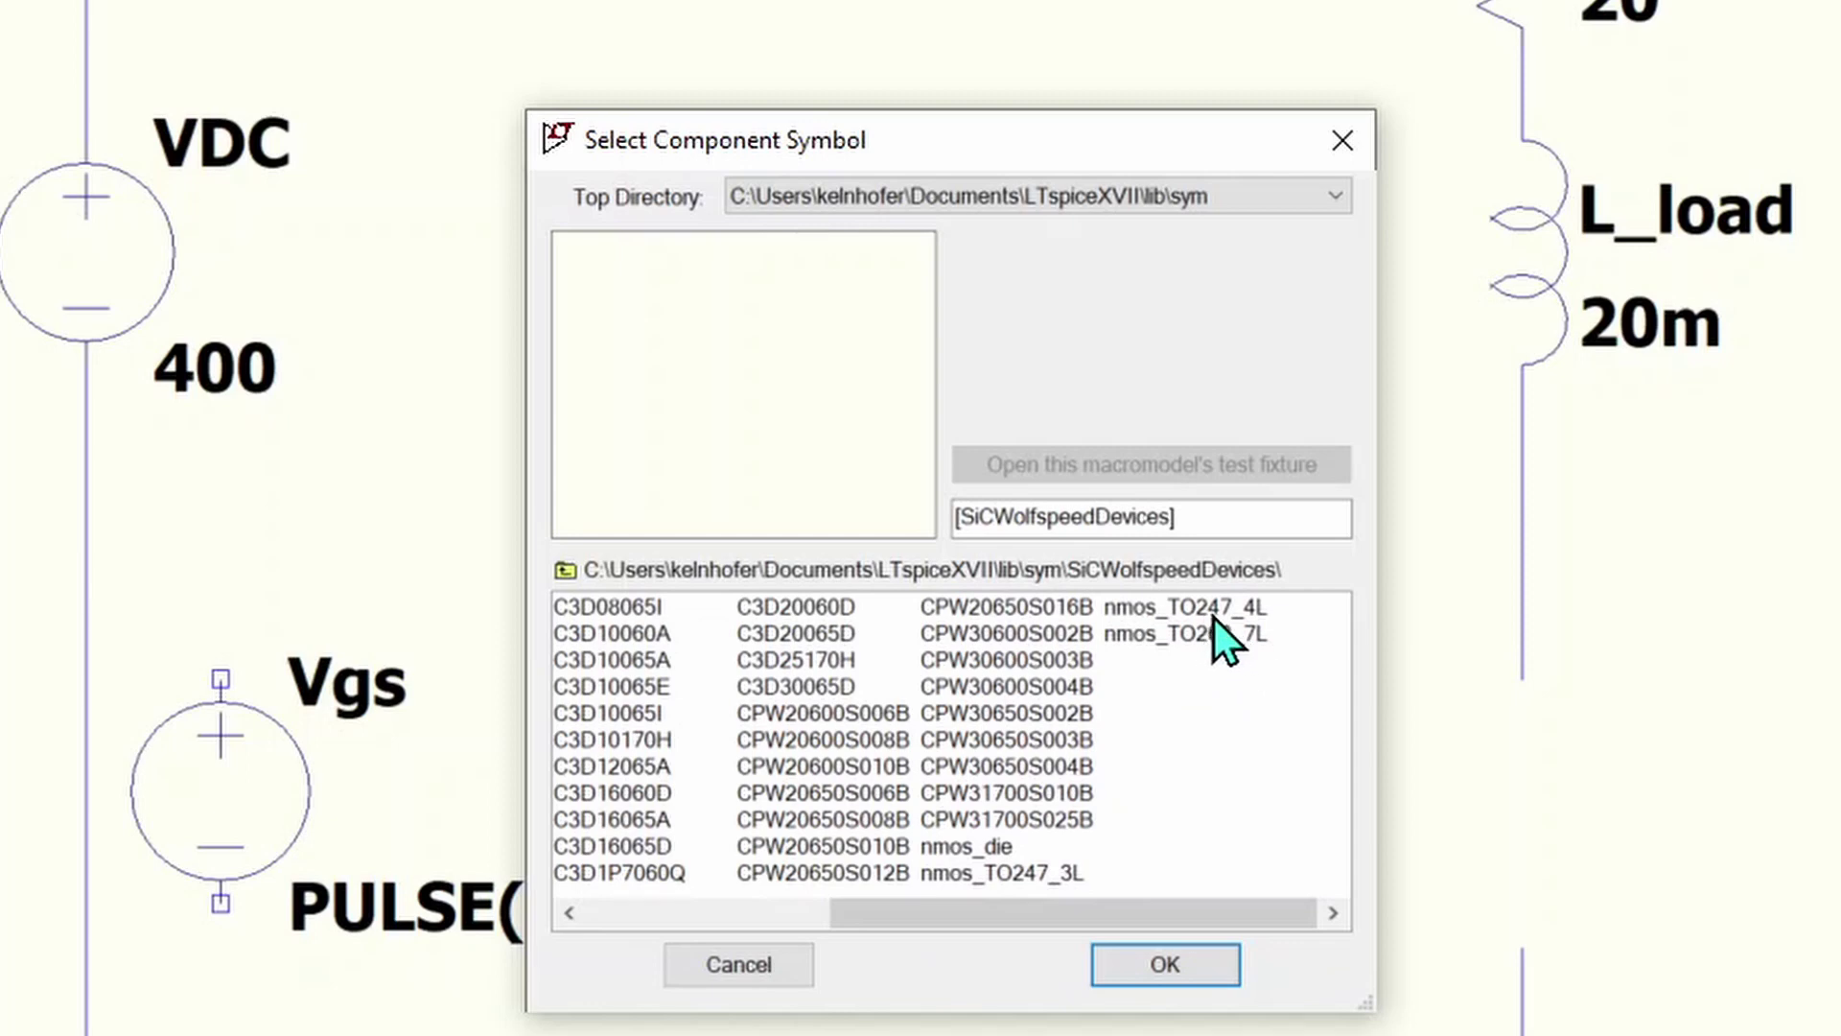
{"action": "left_click", "coordinate": [1194, 608]}
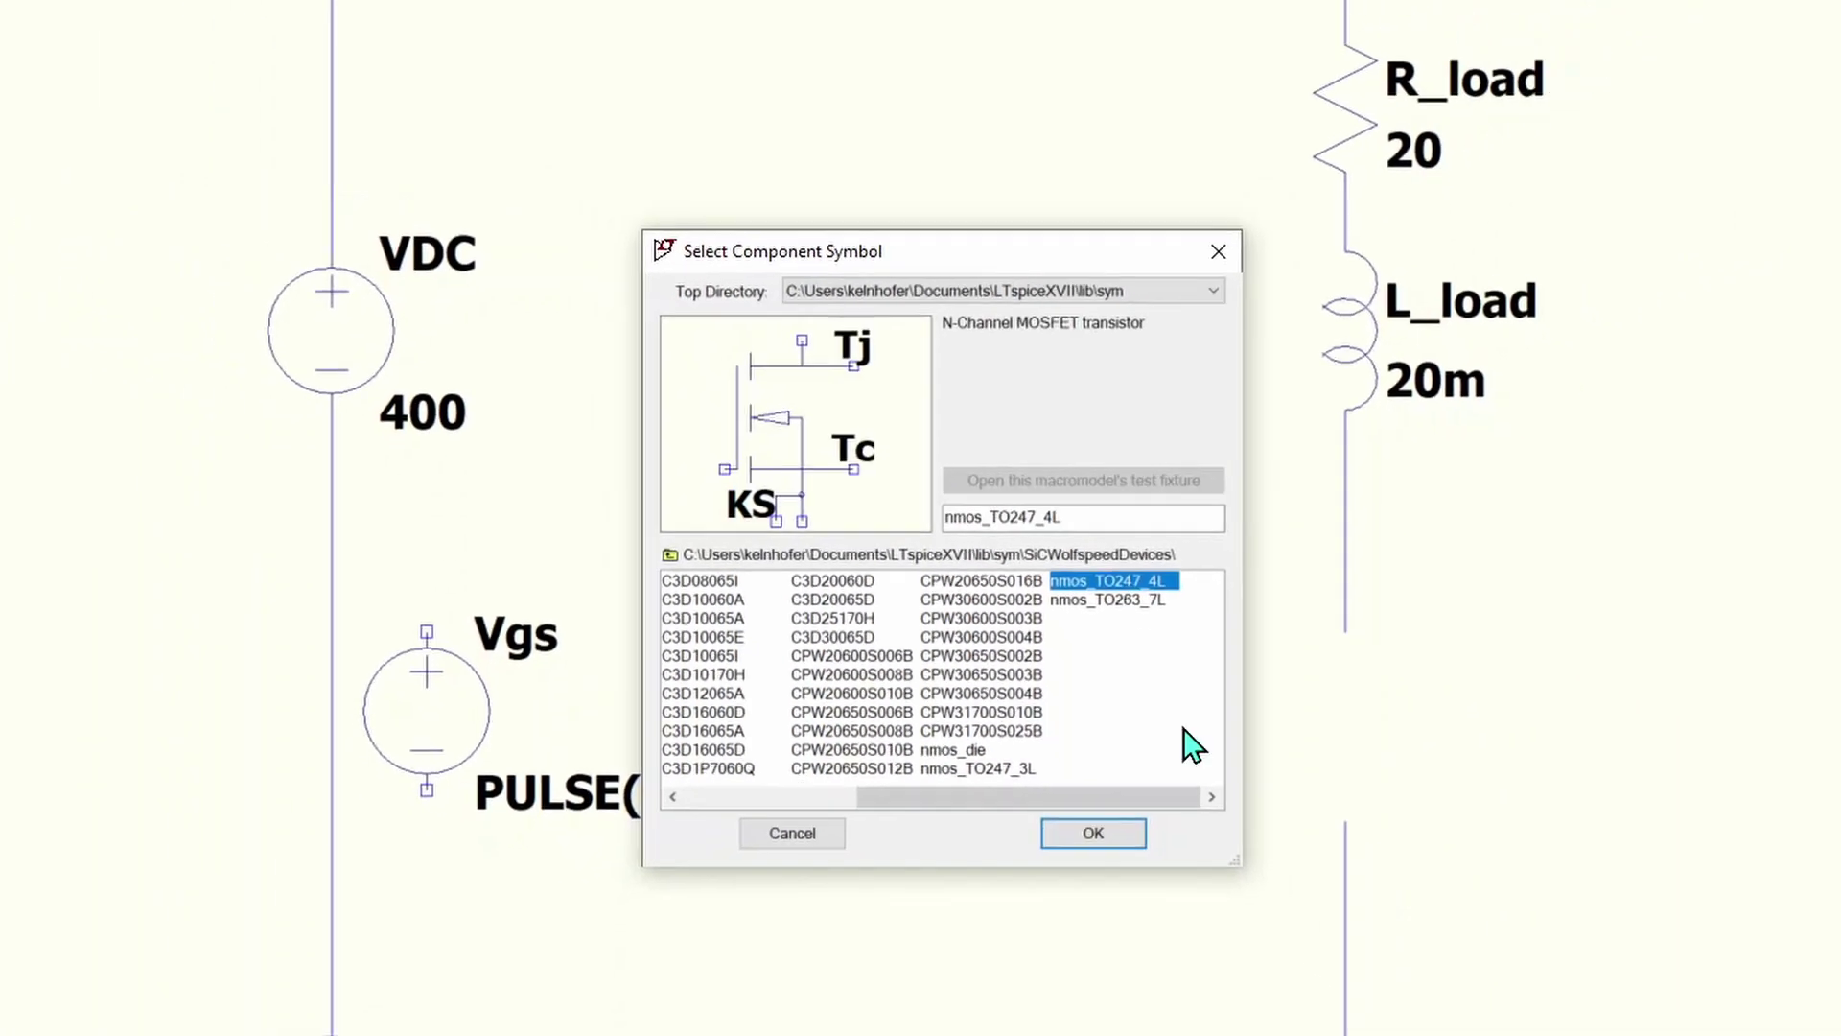
{"action": "left_click", "coordinate": [1093, 832]}
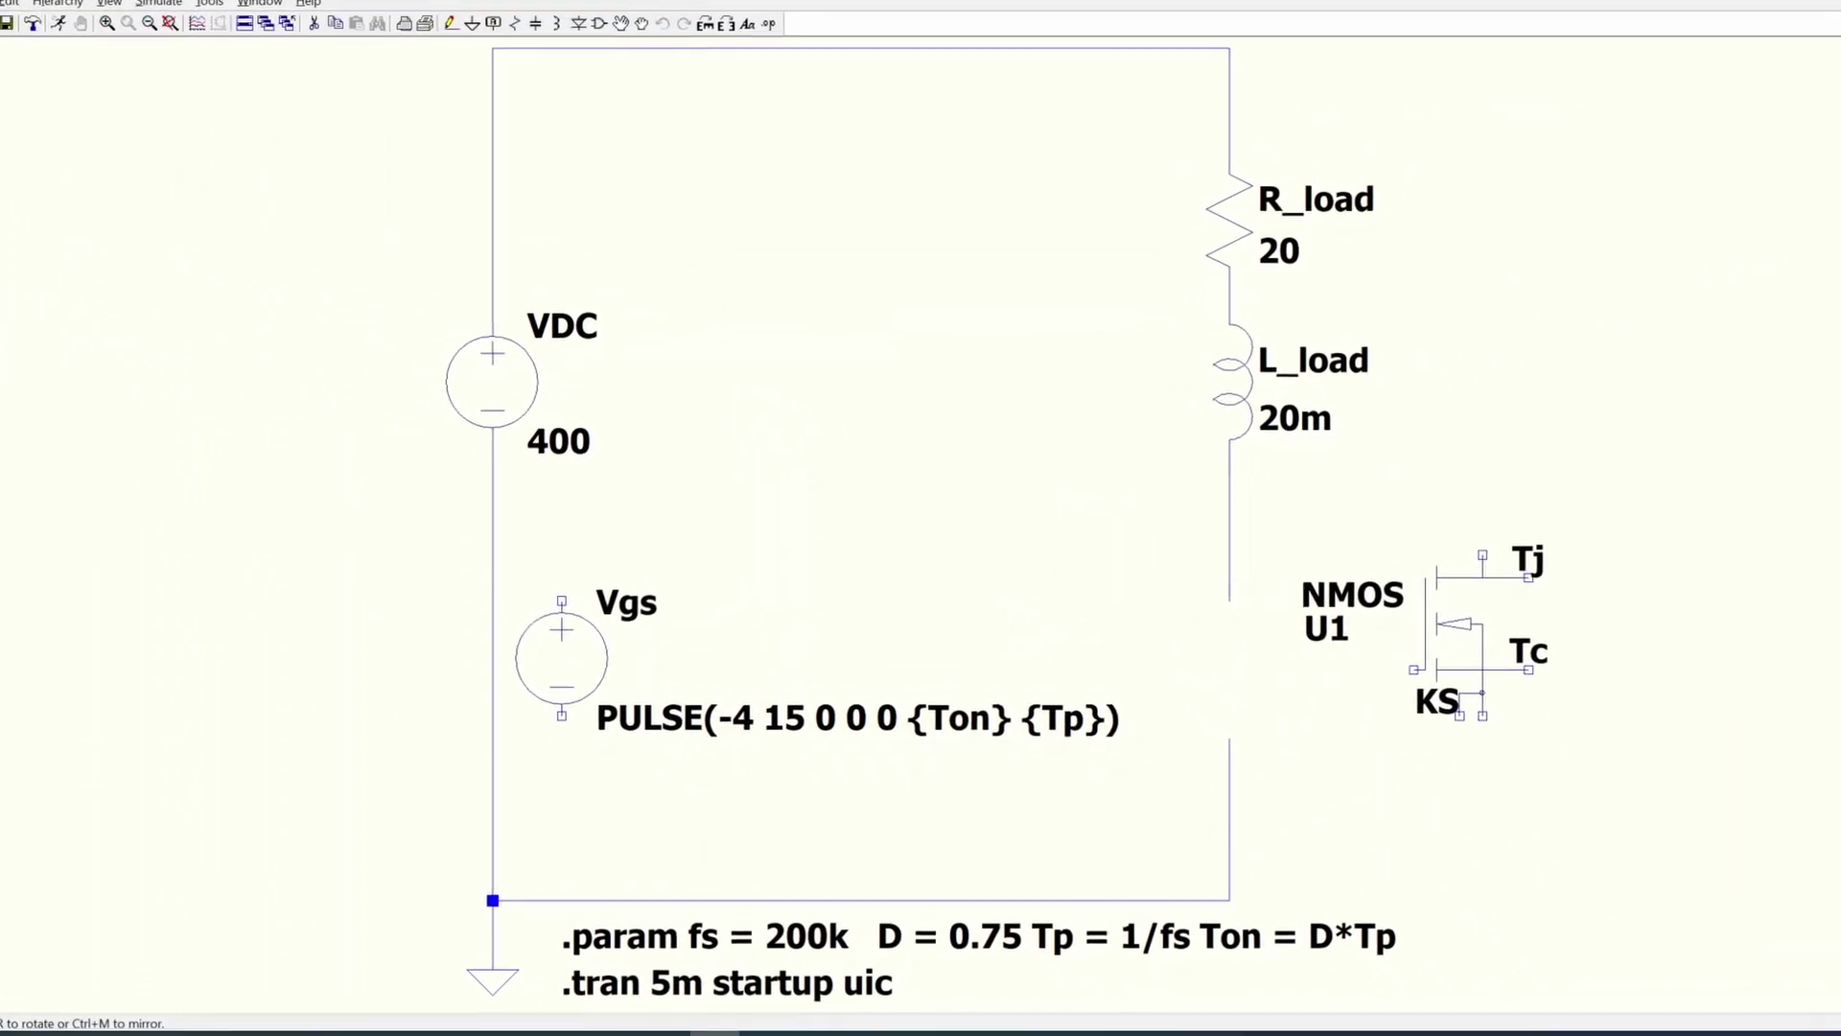
{"action": "left_click", "coordinate": [1229, 600]}
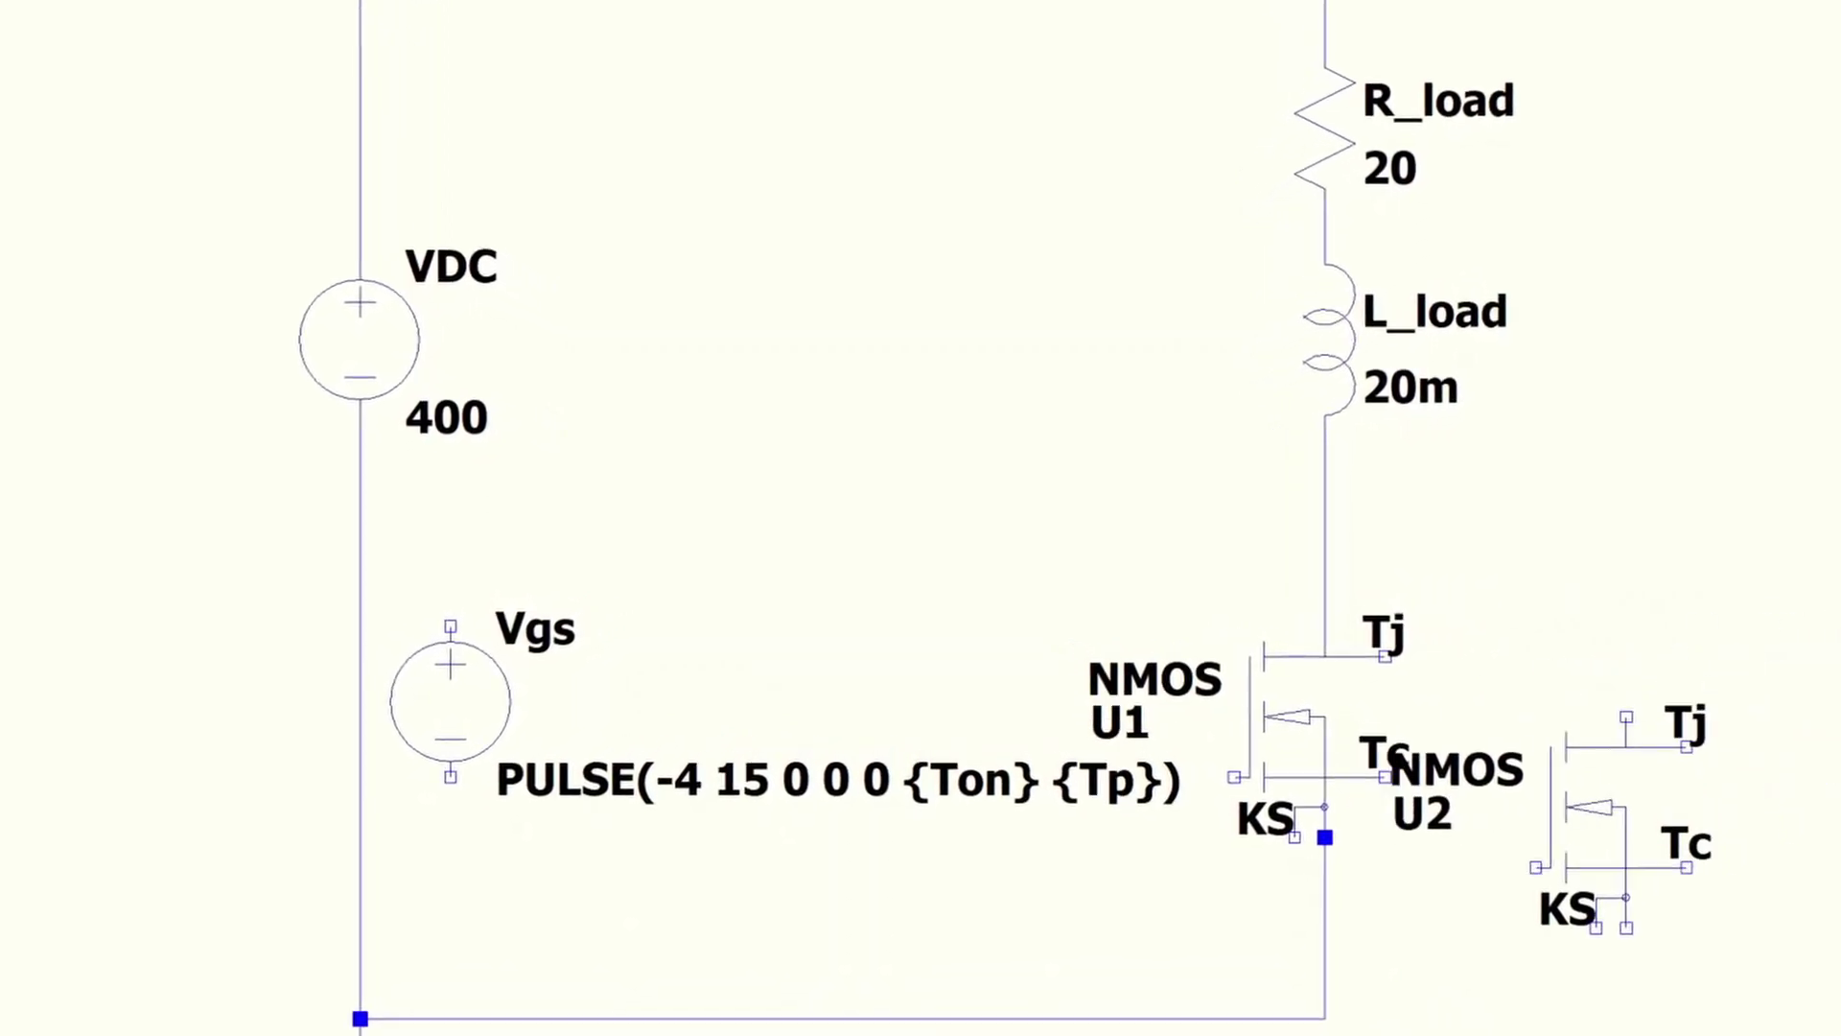
{"action": "key", "text": "Escape"}
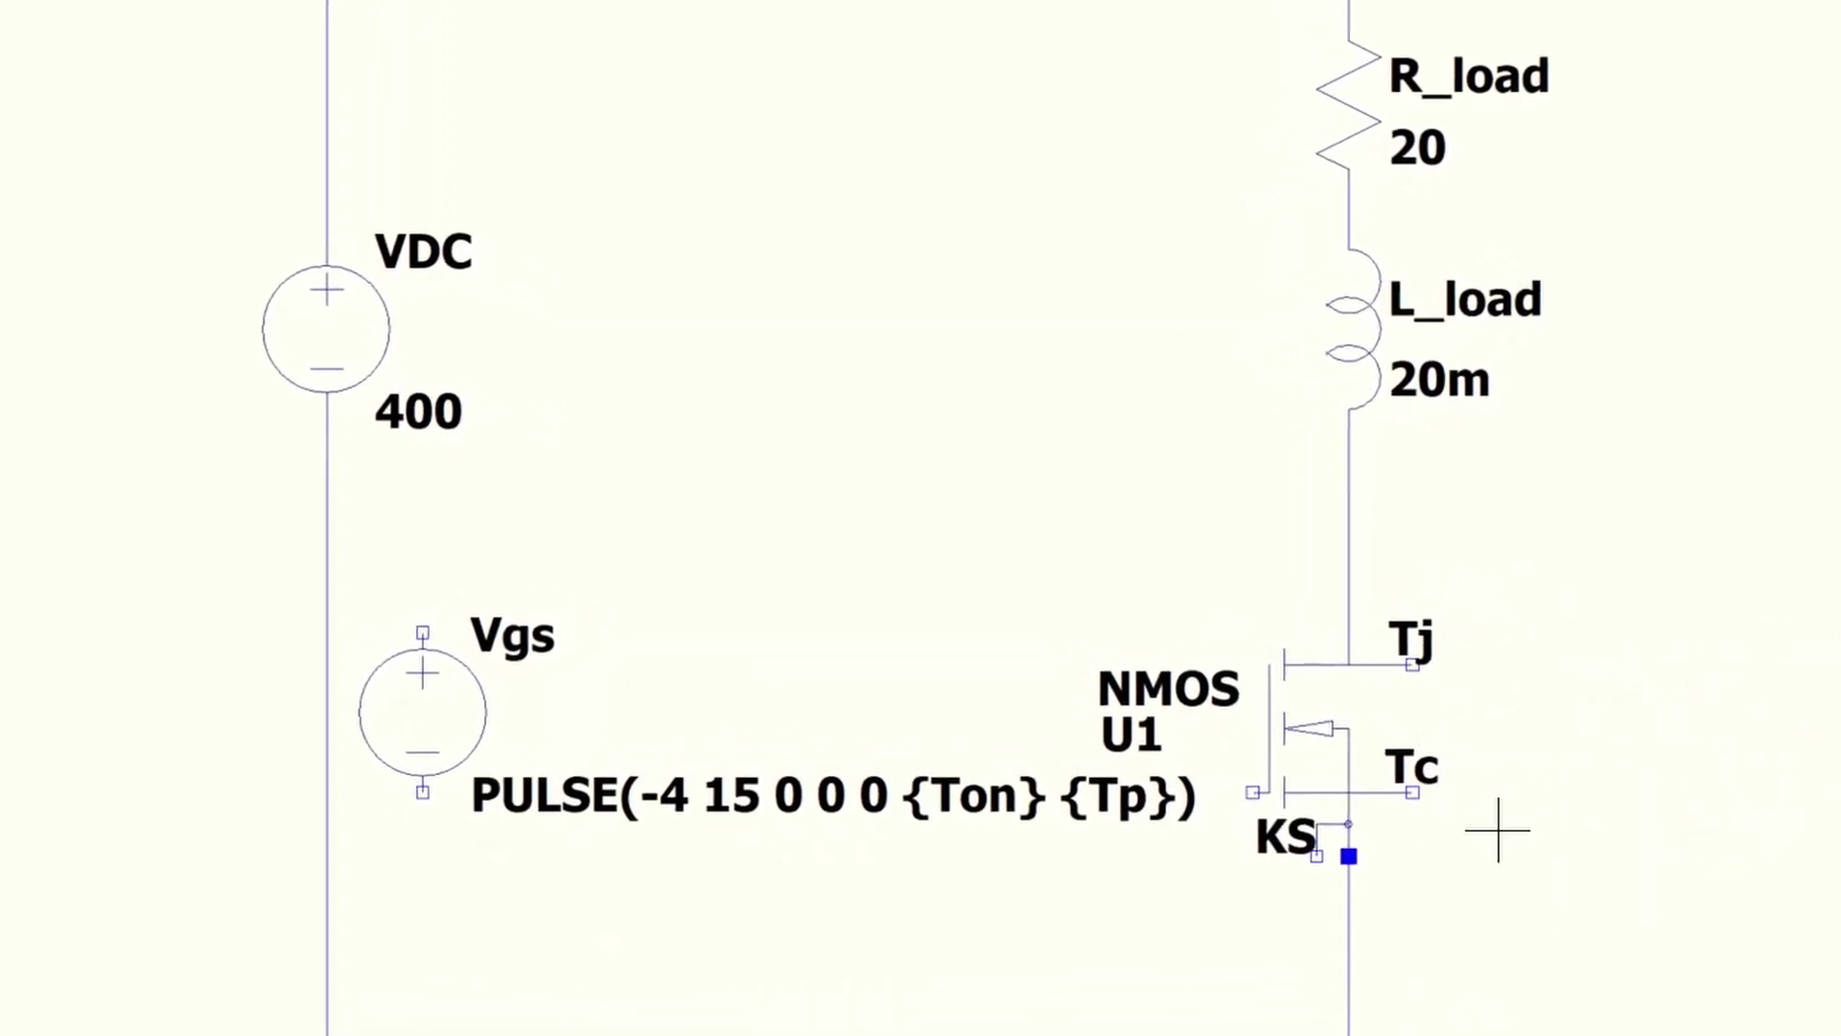
Step: Wire the positive terminal of the Vgs source to the gate pin of MOSFET U1, routing the wire above the source
{"action": "left_click", "coordinate": [1372, 880]}
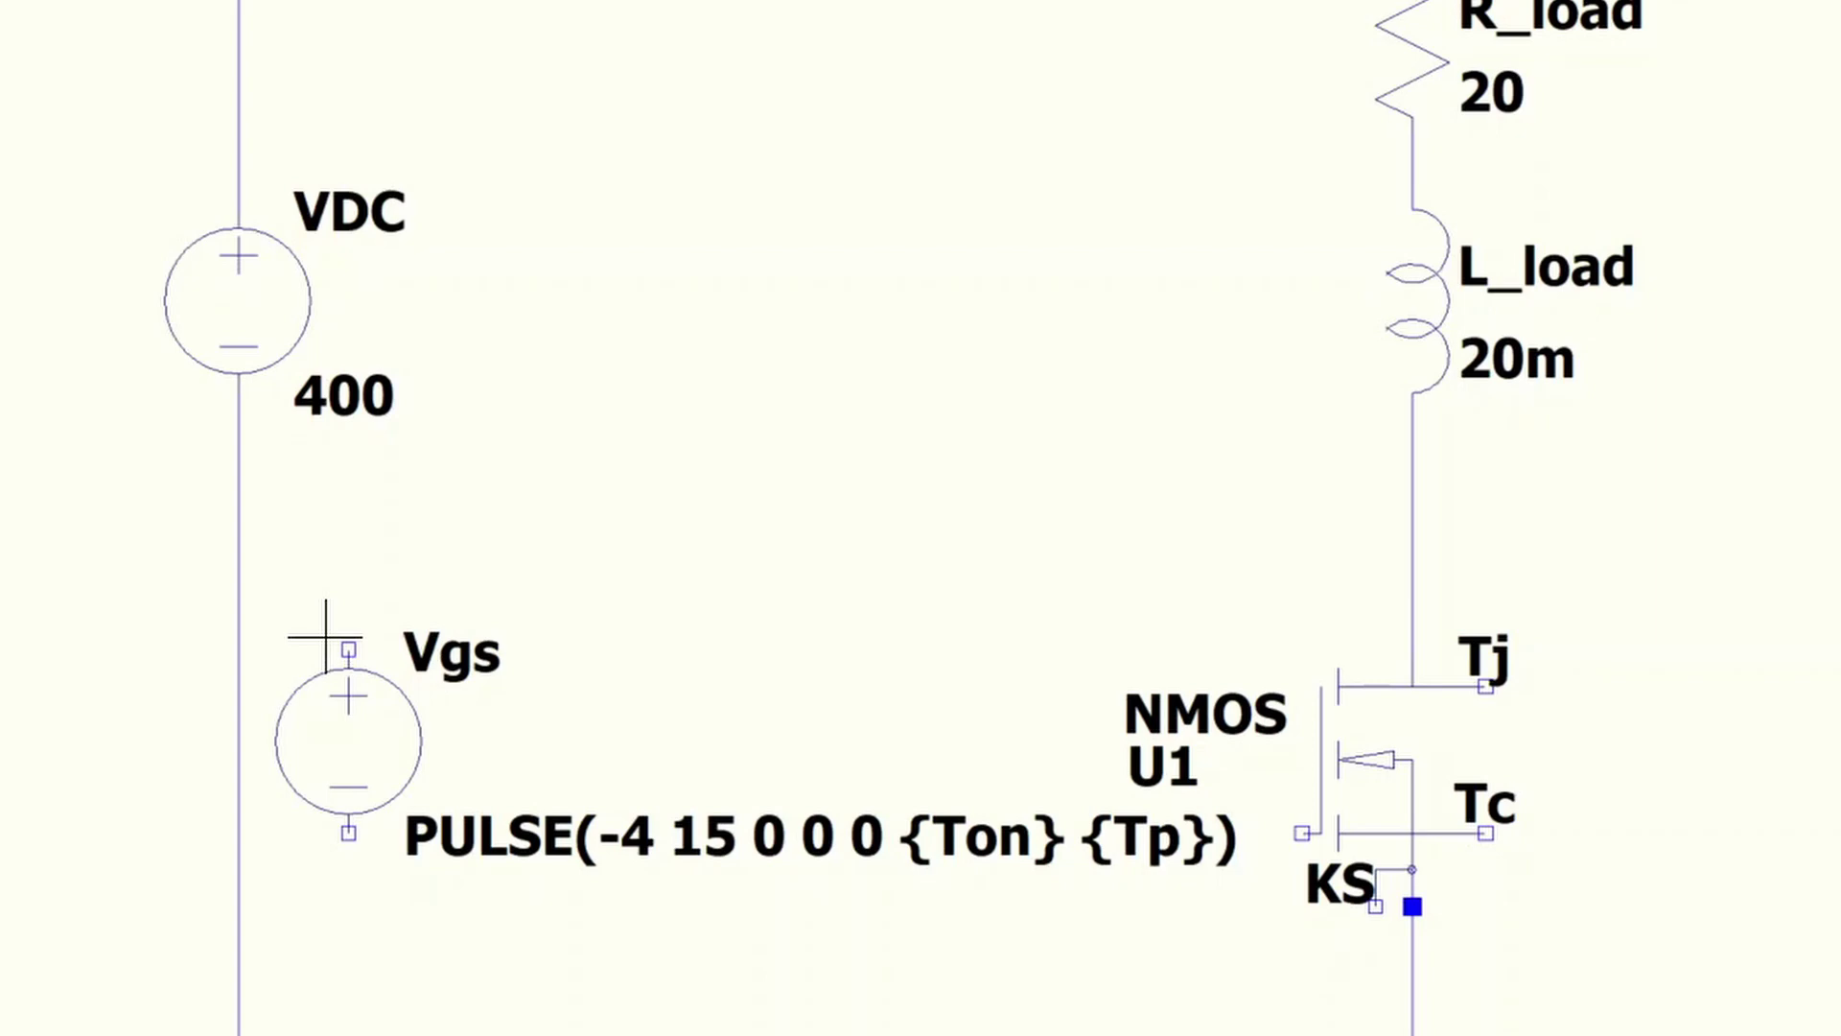
{"action": "key", "text": "F3"}
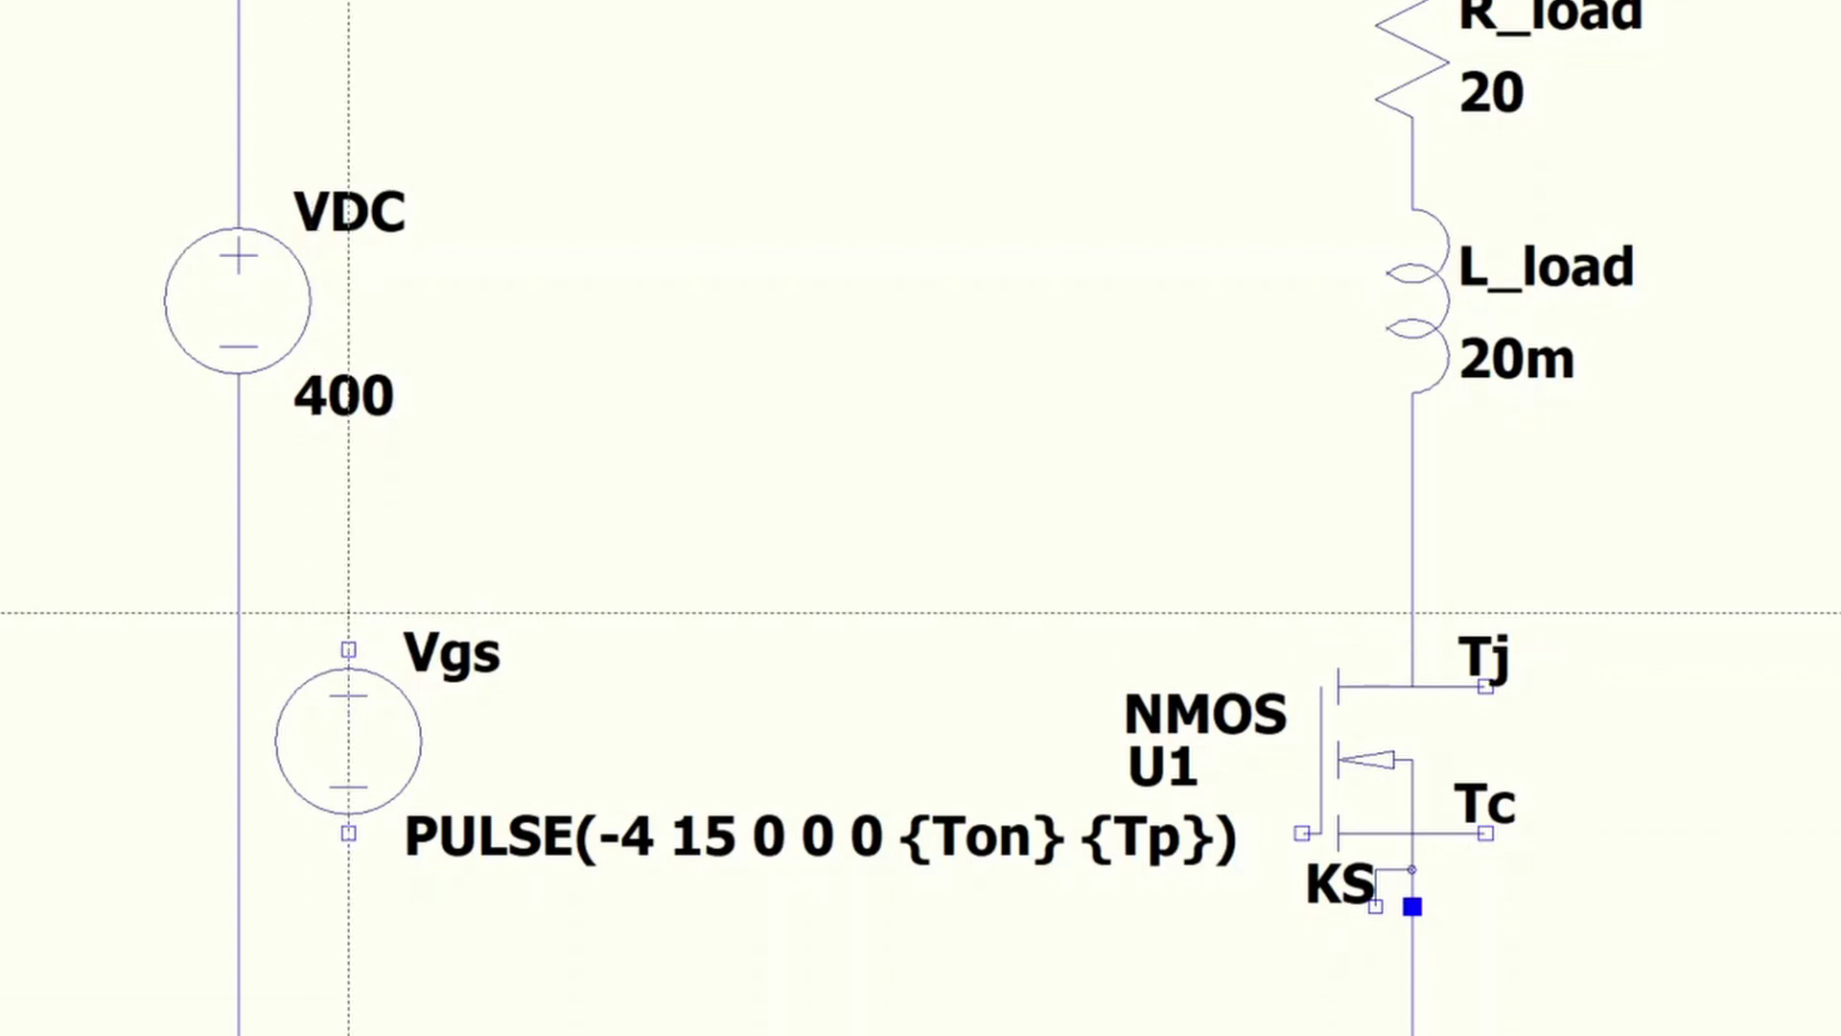
{"action": "left_click", "coordinate": [349, 649]}
{"action": "left_click", "coordinate": [348, 540]}
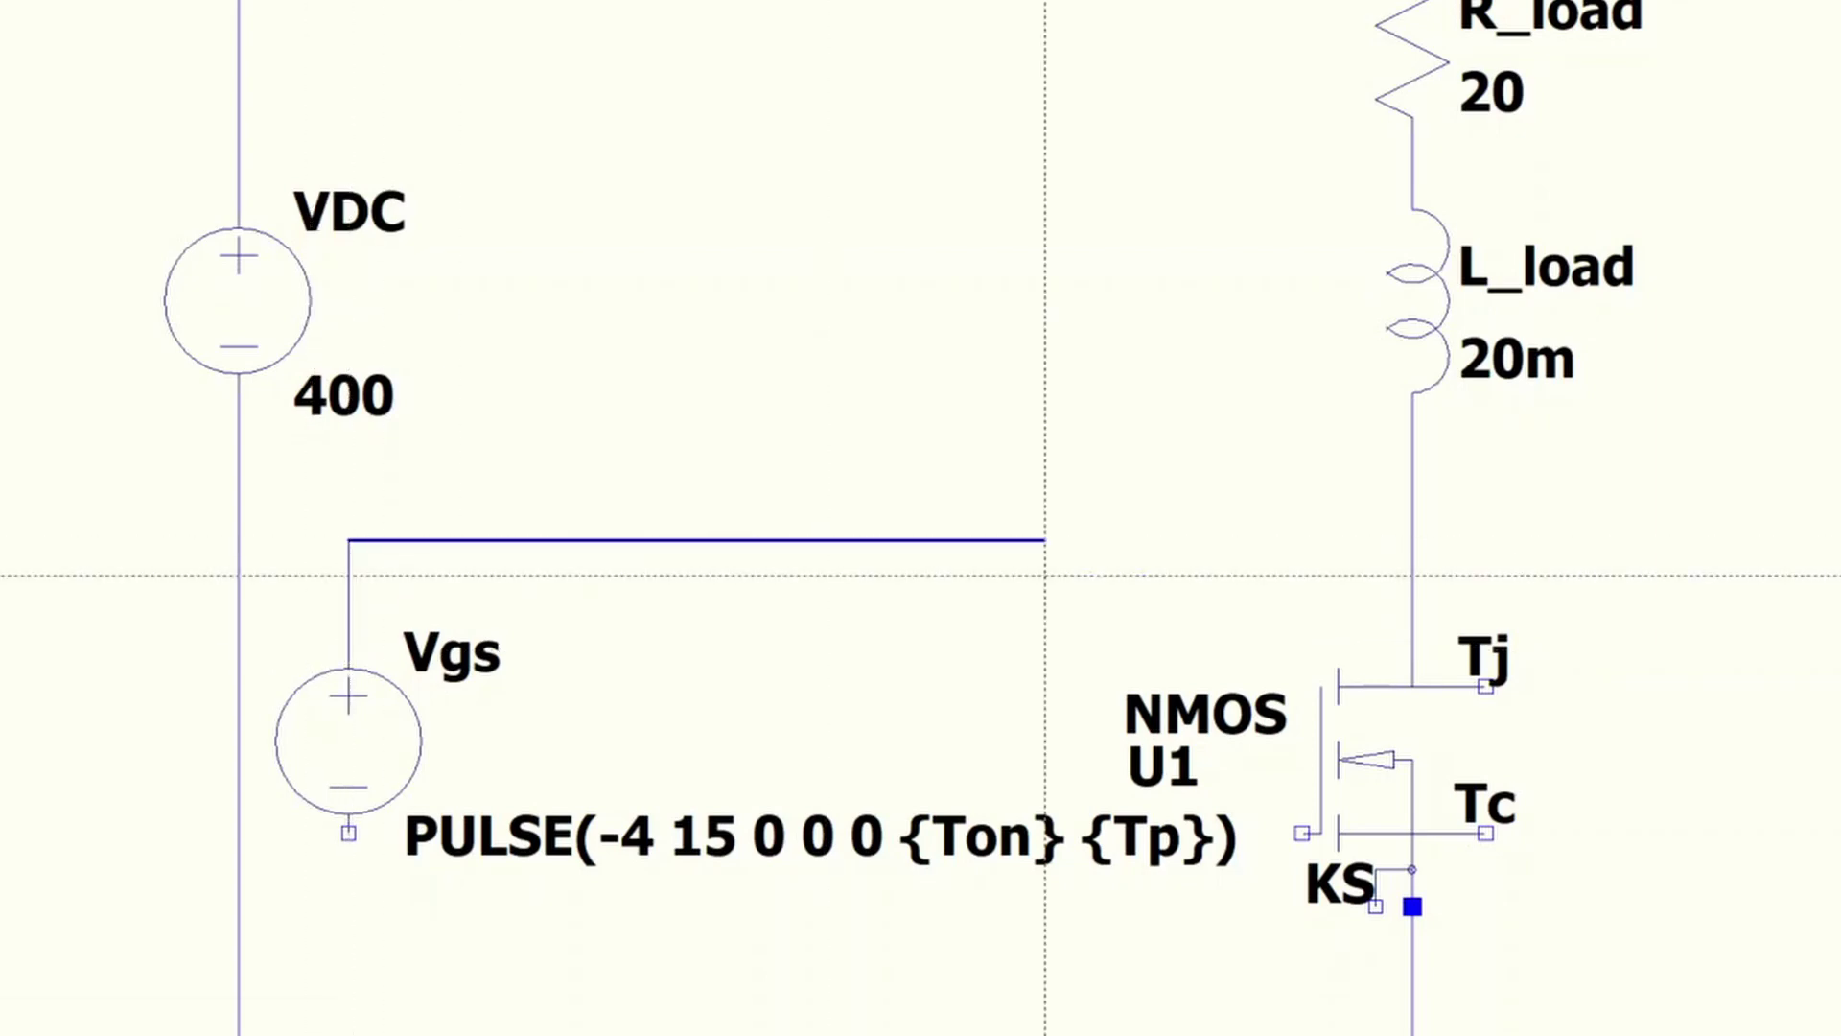
{"action": "left_click", "coordinate": [1302, 575]}
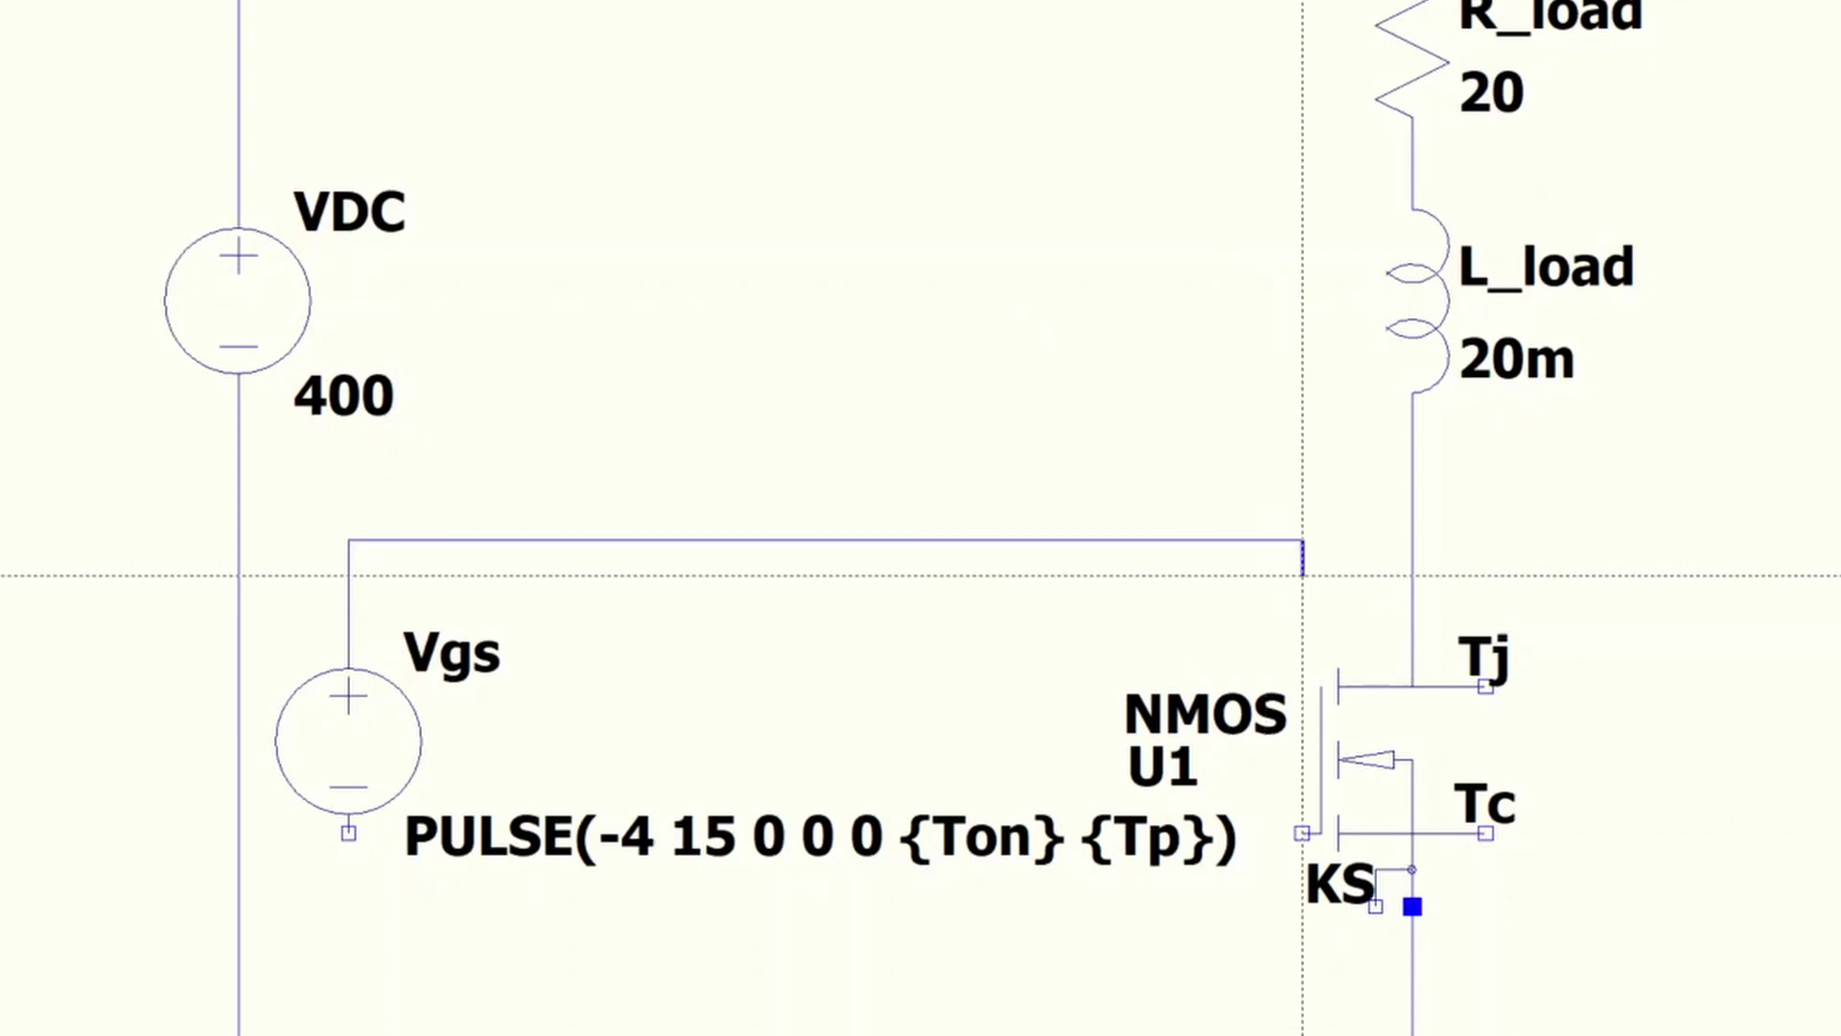
{"action": "left_click", "coordinate": [1302, 832]}
{"action": "right_click", "coordinate": [1302, 832]}
Step: Wire the KS pin of MOSFET U1 to the negative terminal of the Vgs source, routing the wire below the PULSE text
{"action": "key", "text": "F3"}
{"action": "left_click", "coordinate": [1376, 905]}
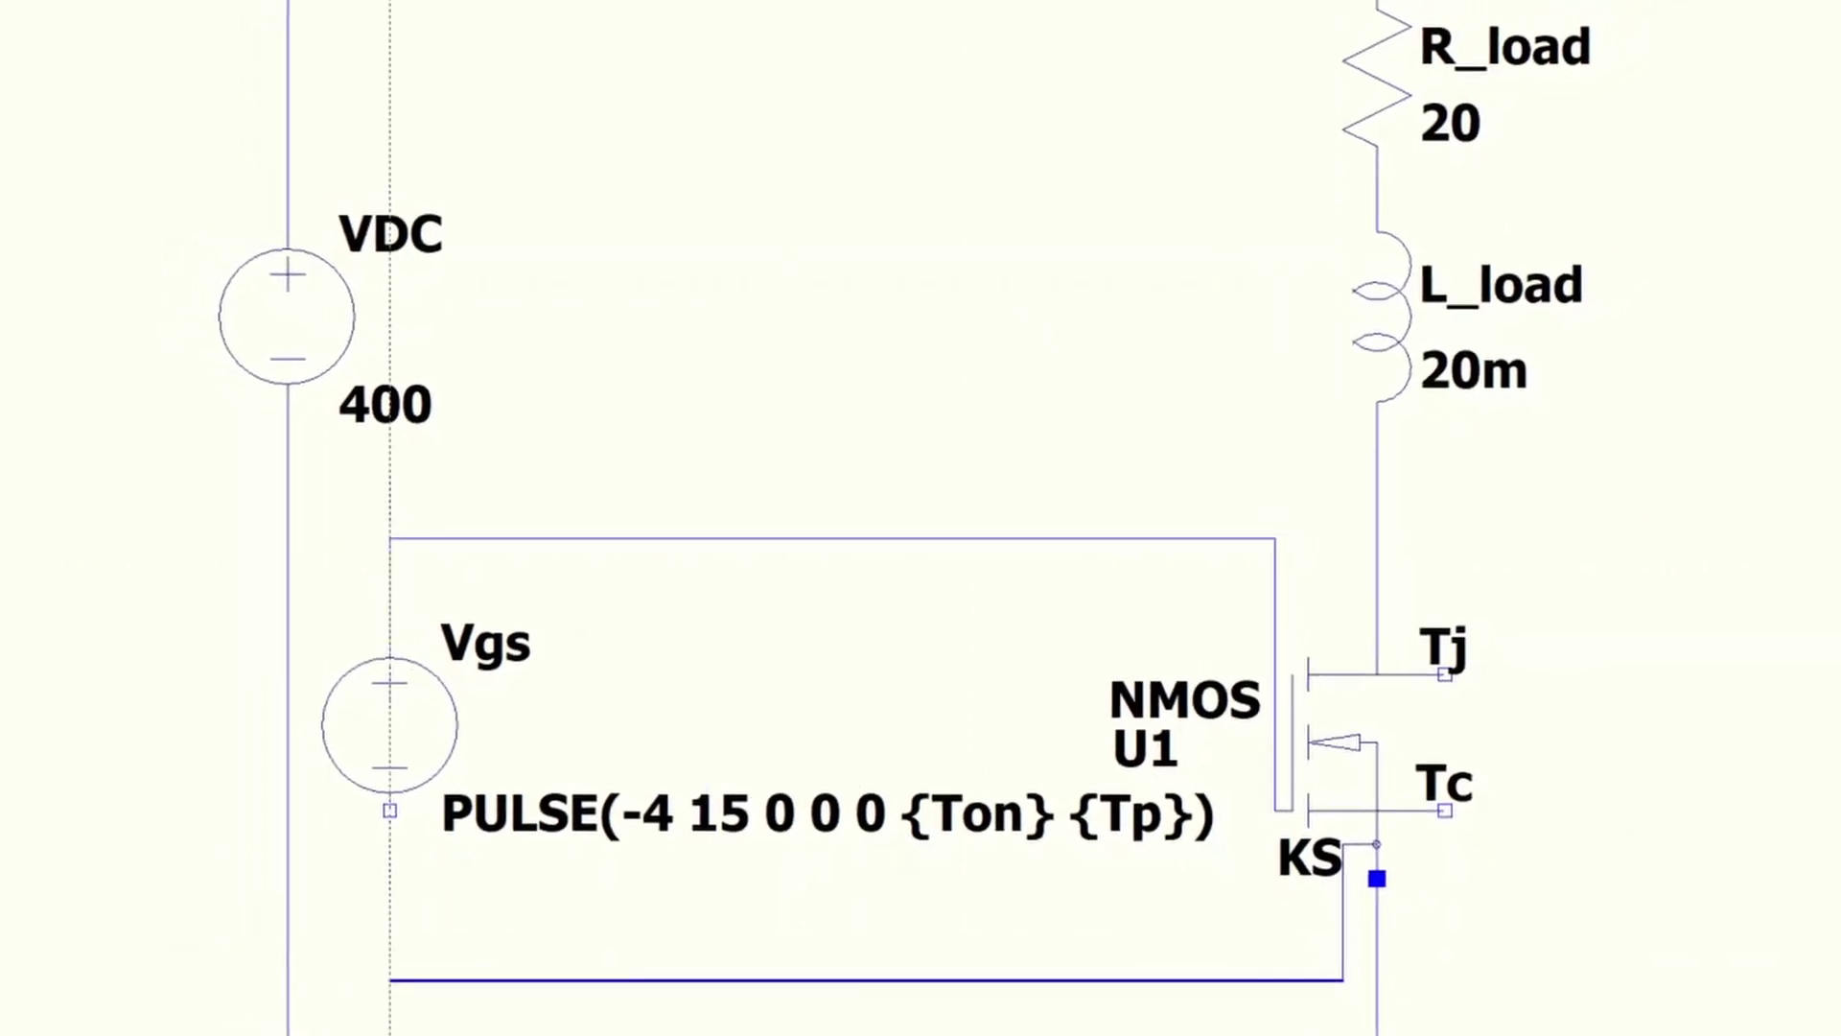
{"action": "left_click", "coordinate": [354, 1010]}
{"action": "left_click", "coordinate": [425, 791]}
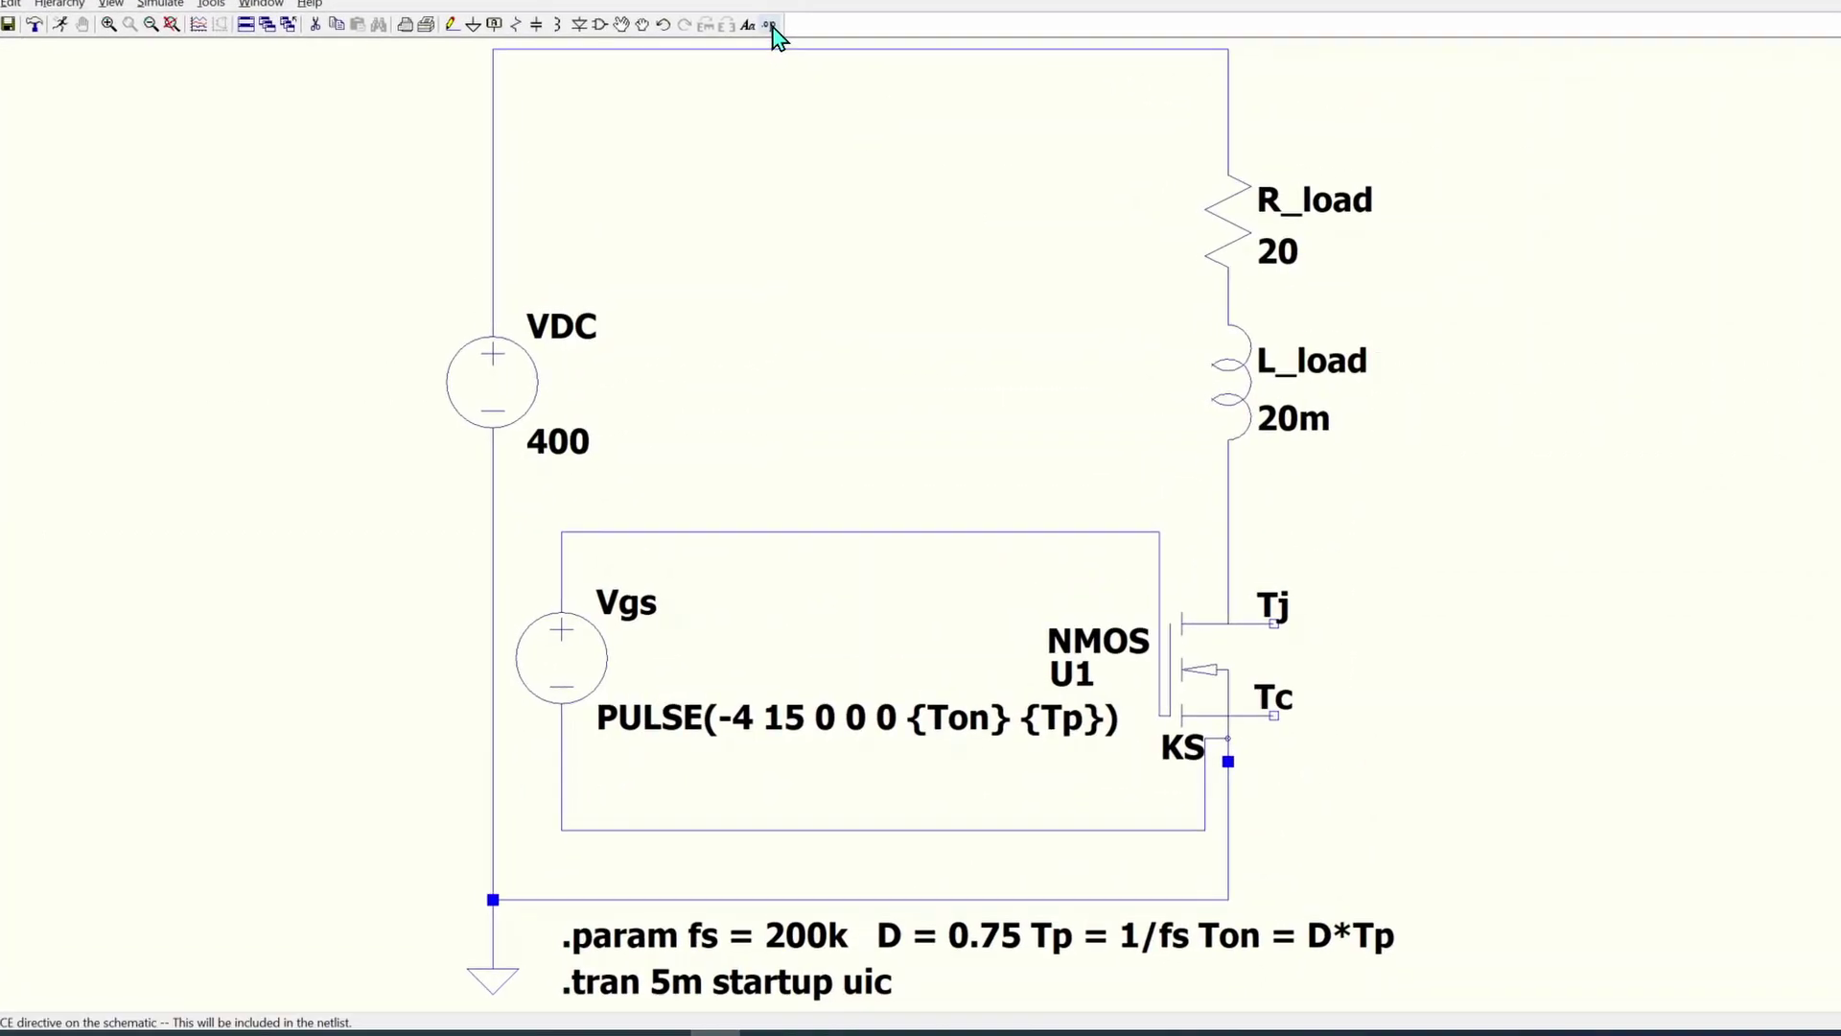
Step: Add a SPICE directive reading .lib and place it in the empty area beside MOSFET U1
{"action": "left_click", "coordinate": [772, 34]}
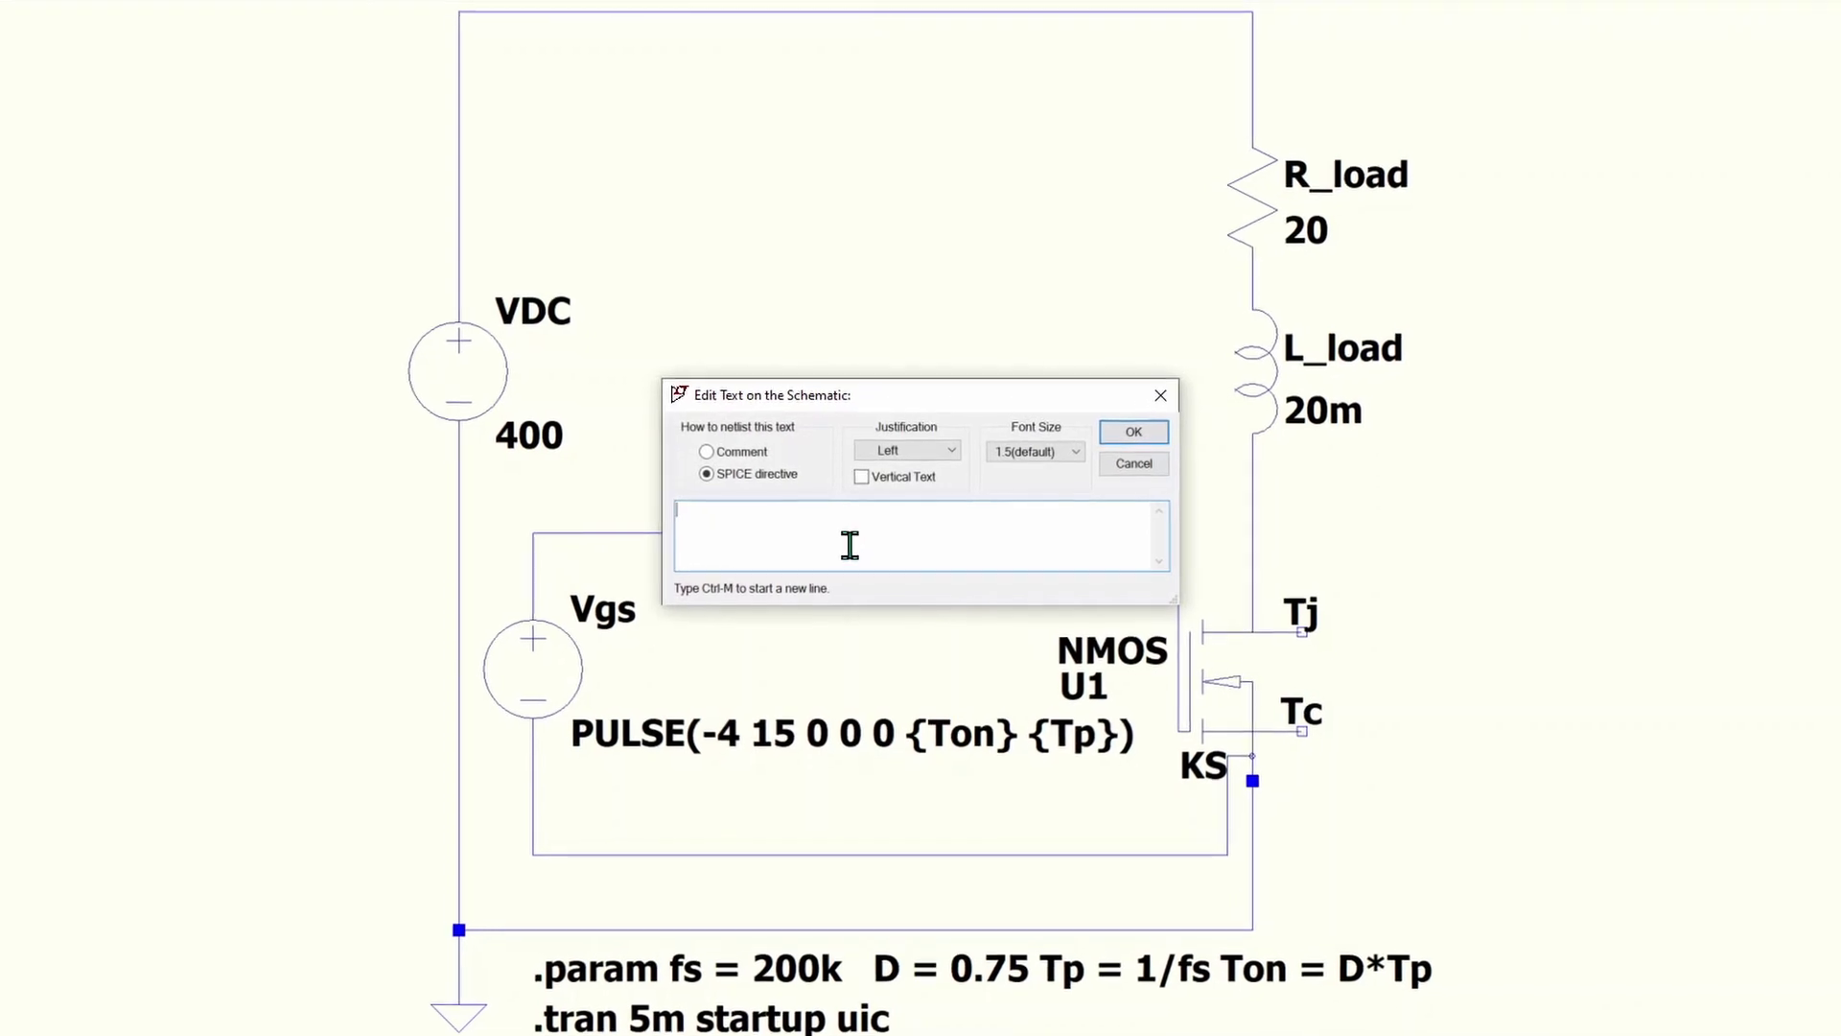
{"action": "type", "text": ".li"}
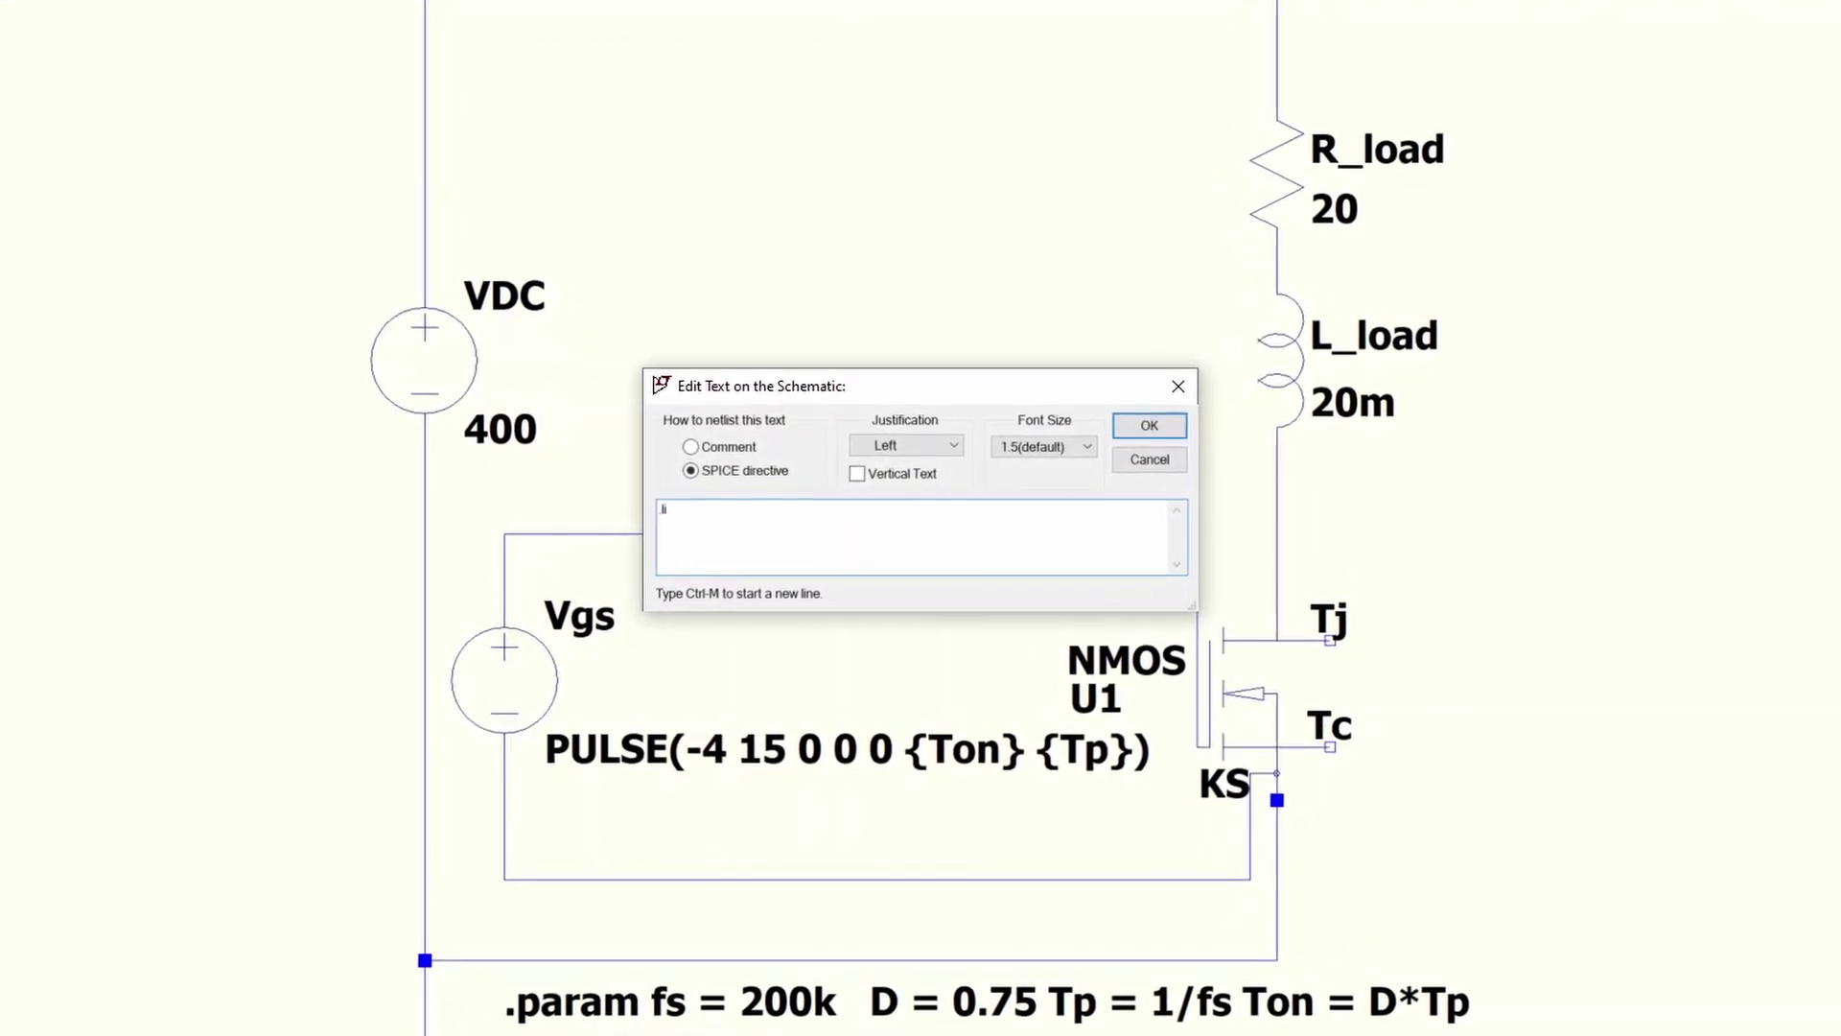
{"action": "type", "text": "b"}
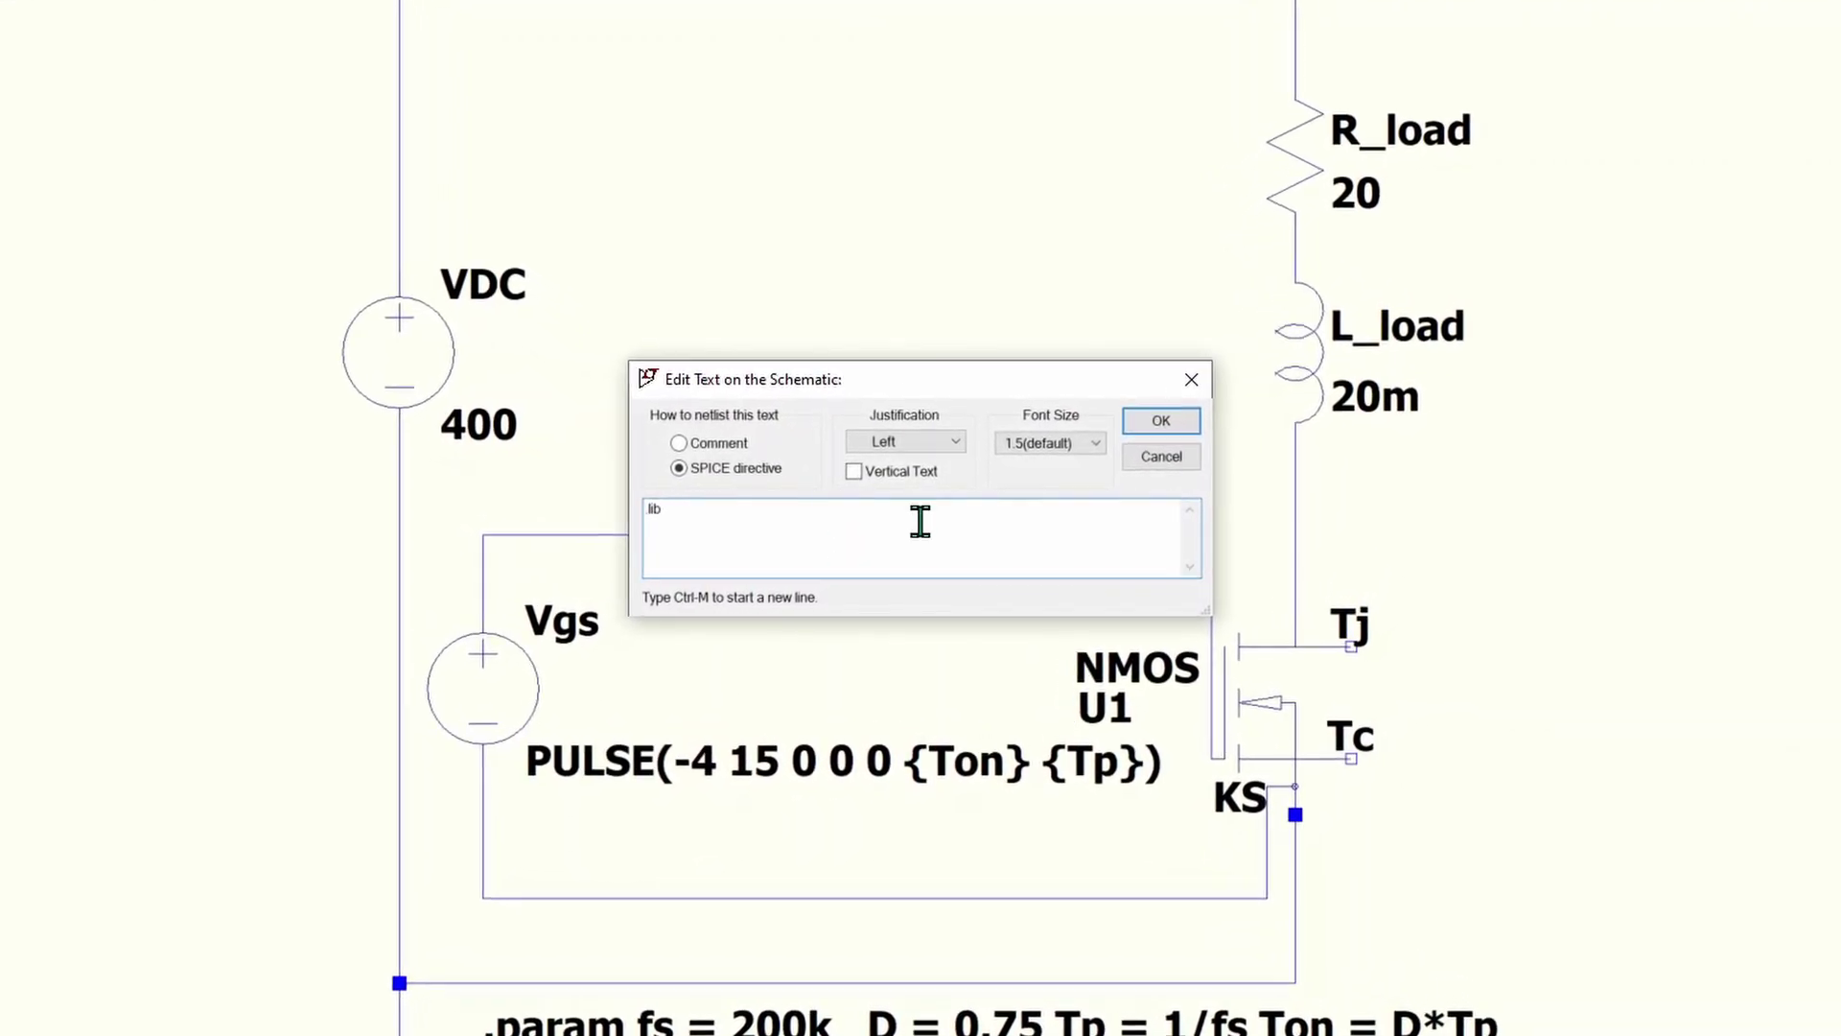
{"action": "left_click", "coordinate": [1160, 420]}
{"action": "left_click", "coordinate": [1520, 563]}
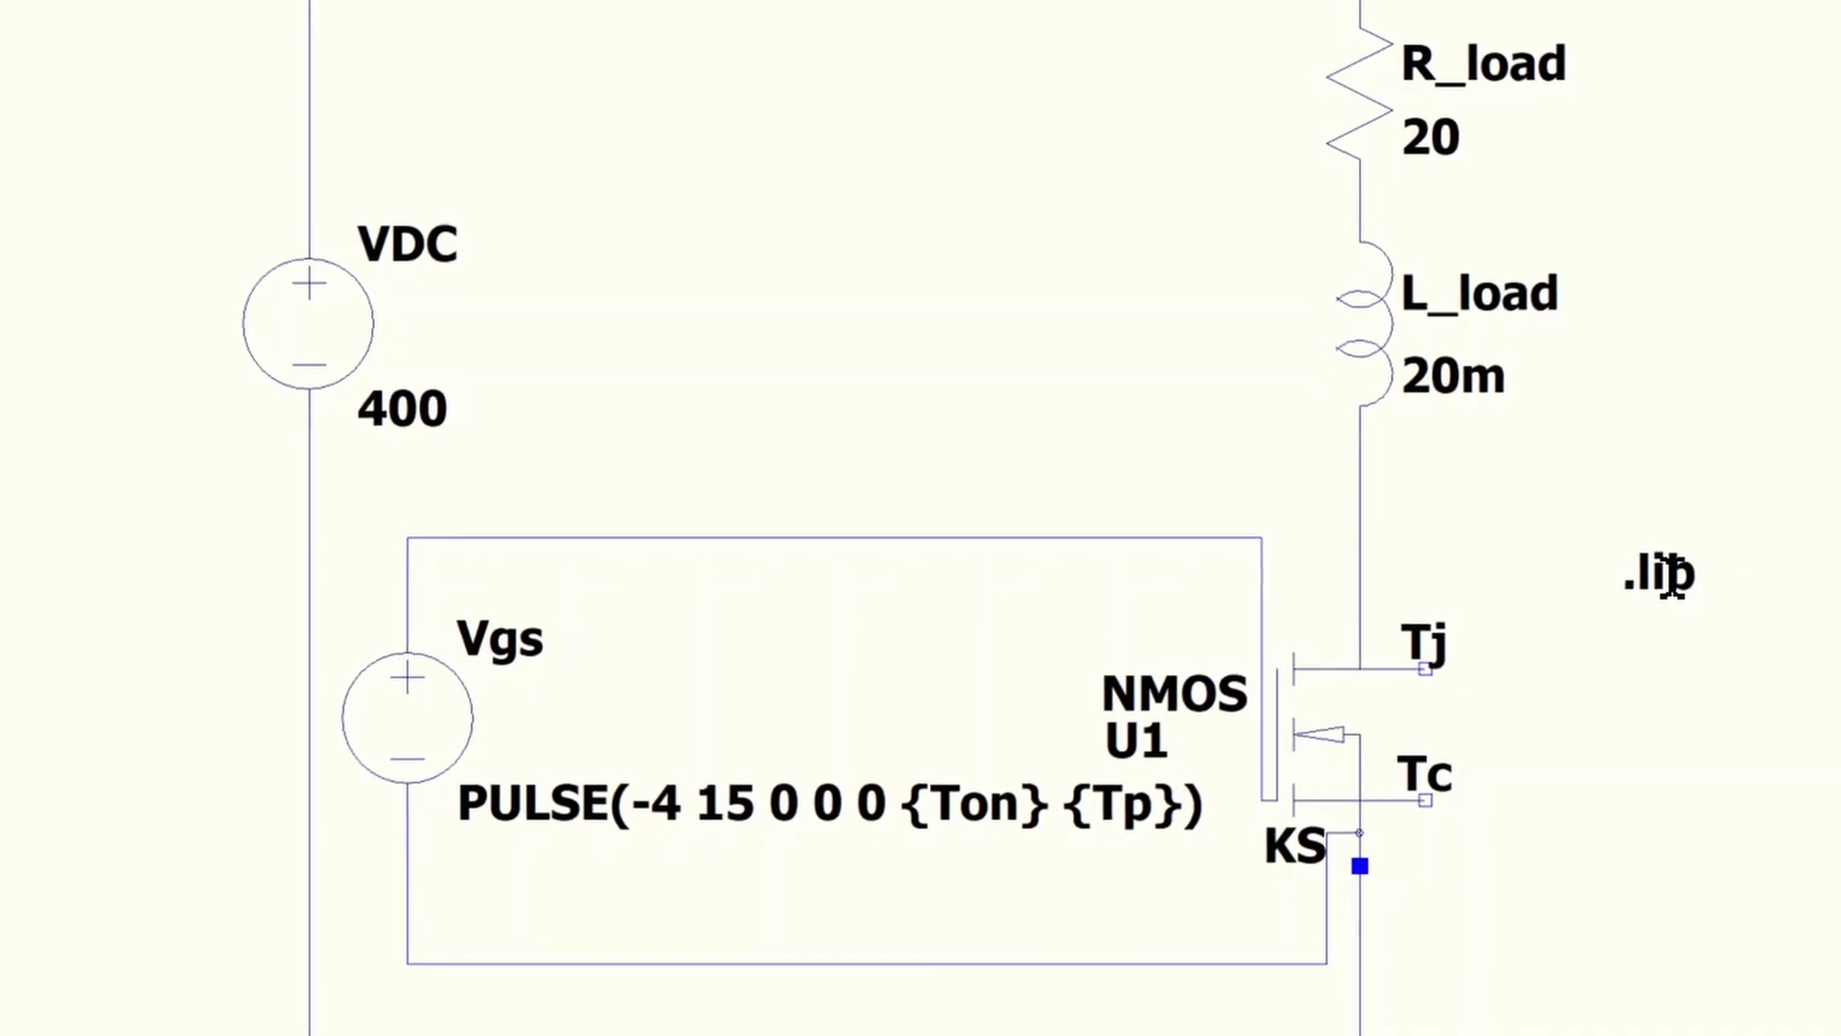
Step: Edit the .lib directive and browse for its file in LTspiceXVII\all_ltspice_device_models\all_sic_mosfet_ltspice_models
{"action": "right_click", "coordinate": [1668, 575]}
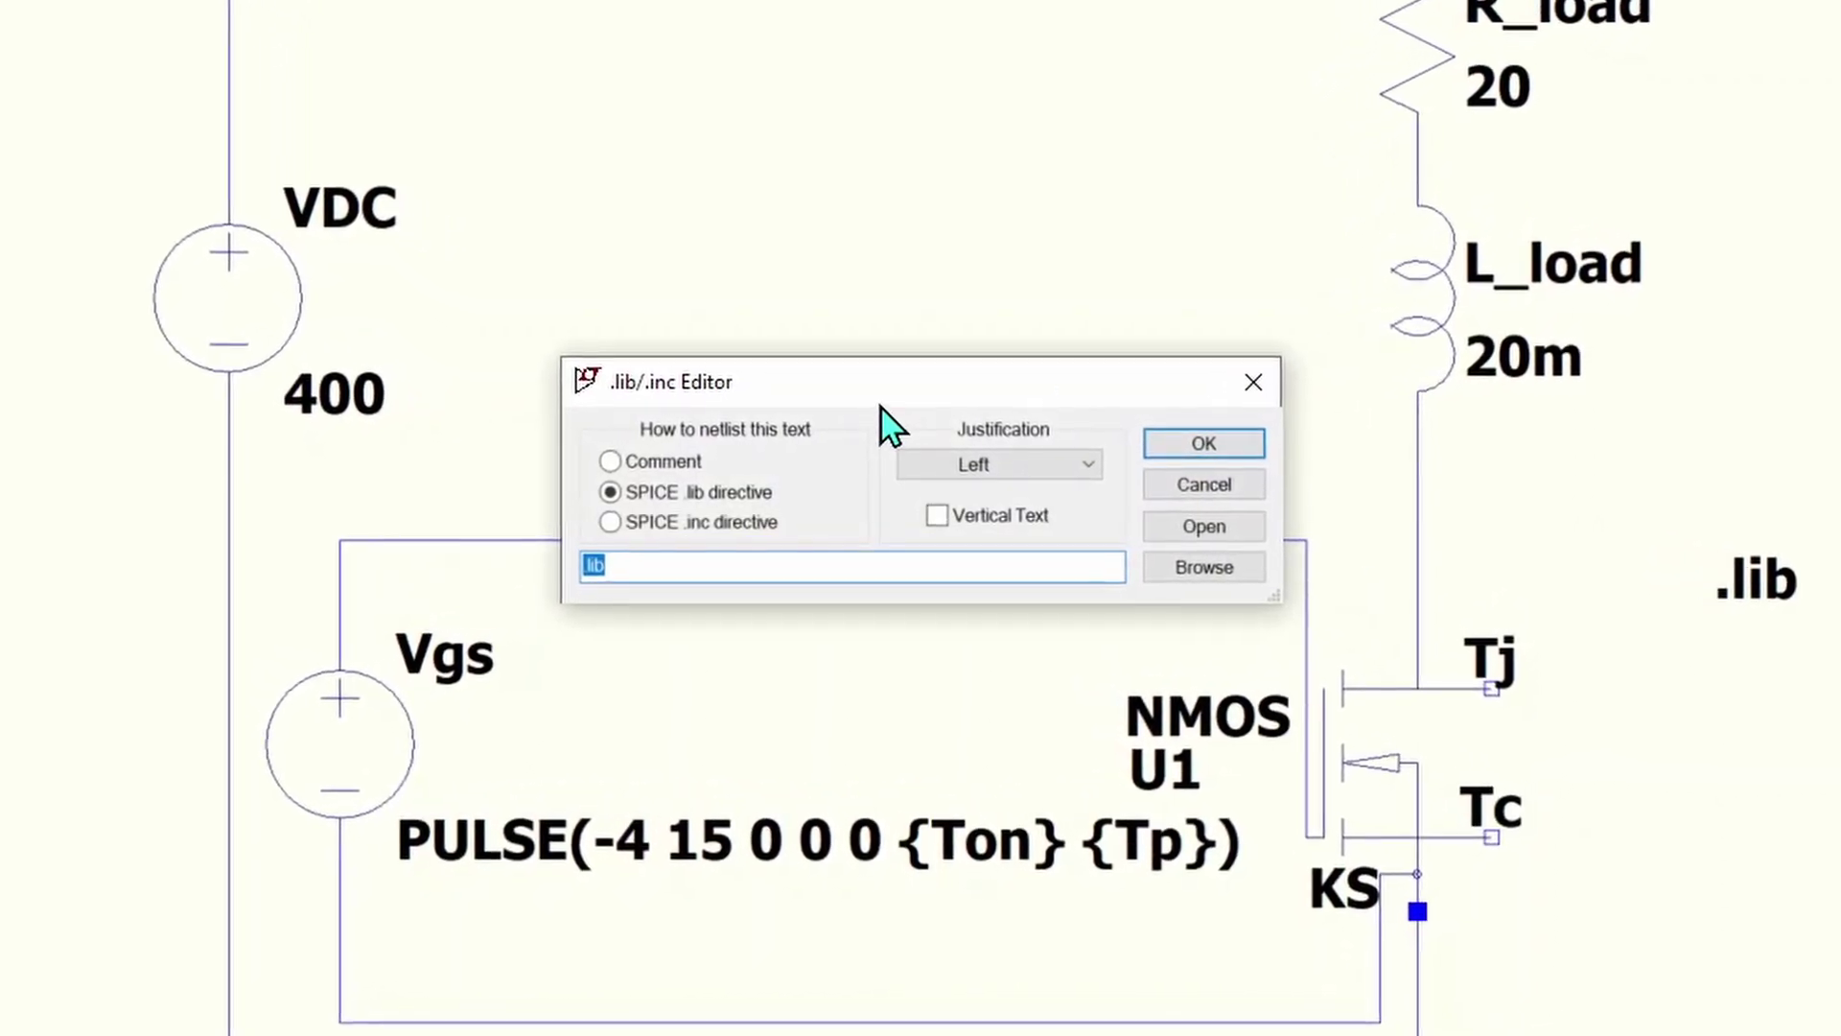
{"action": "left_click", "coordinate": [1205, 568]}
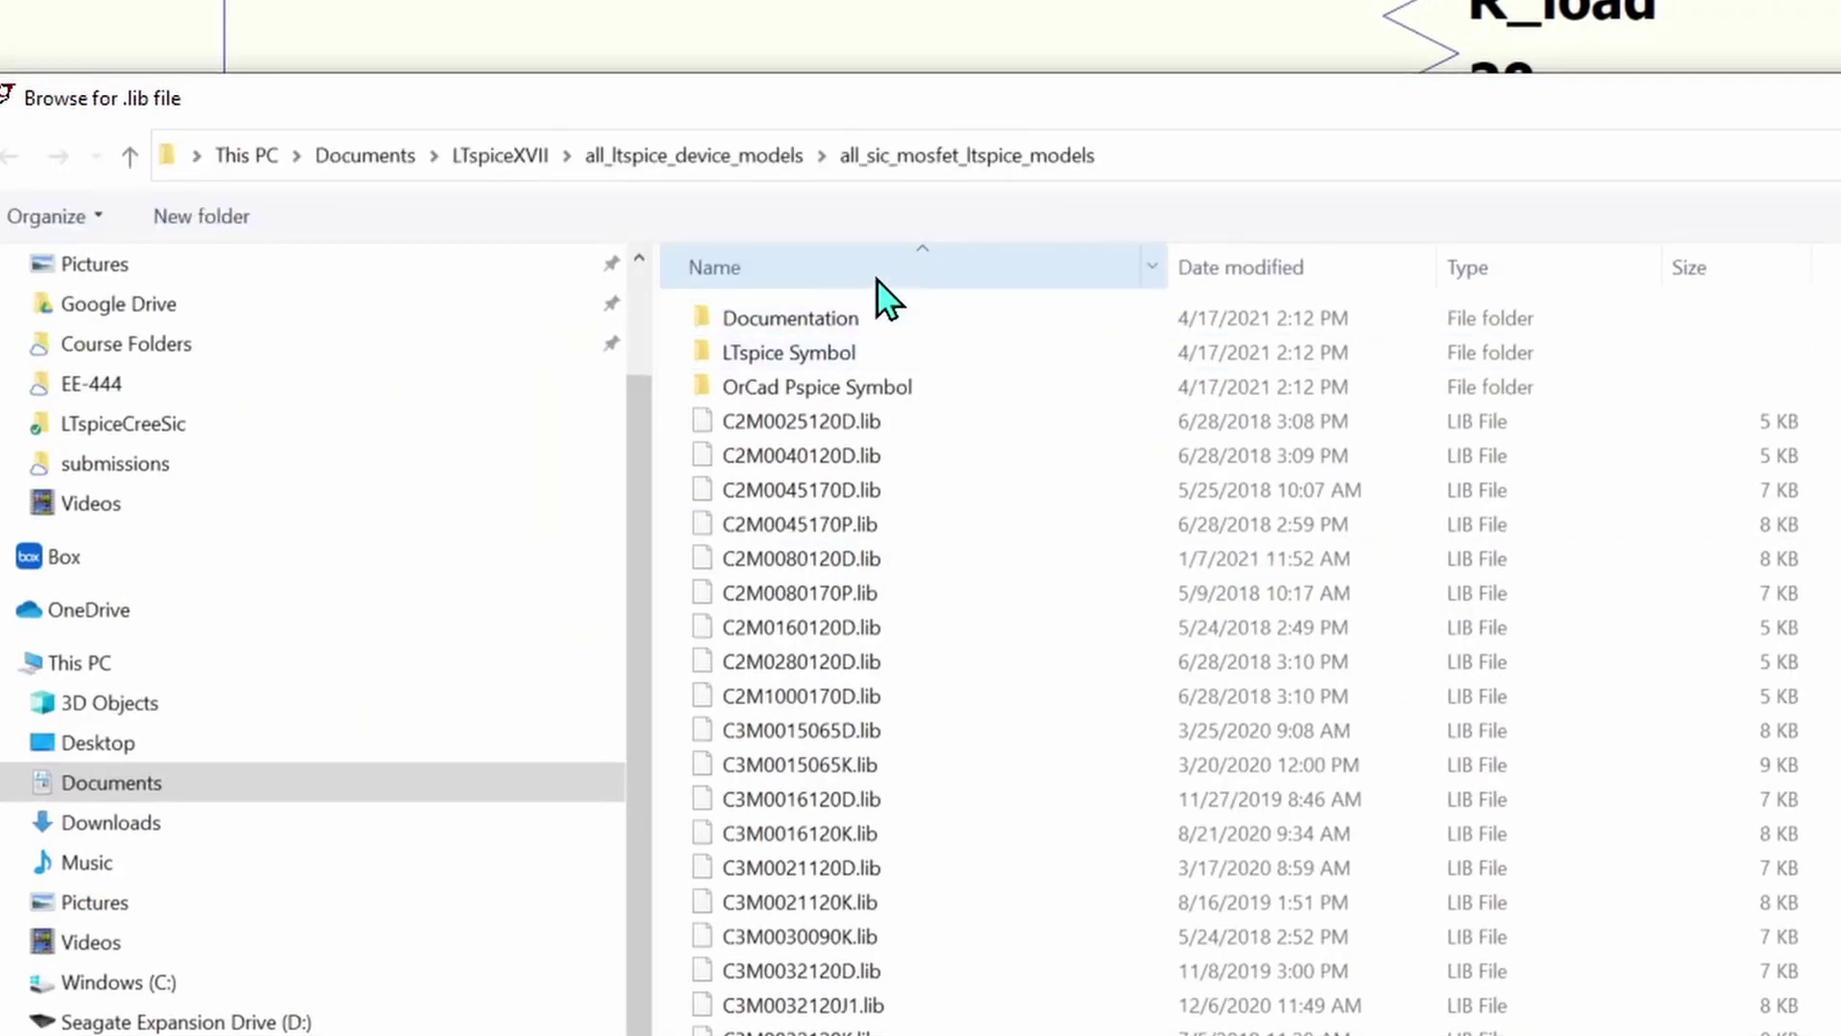
{"action": "left_click", "coordinate": [525, 153]}
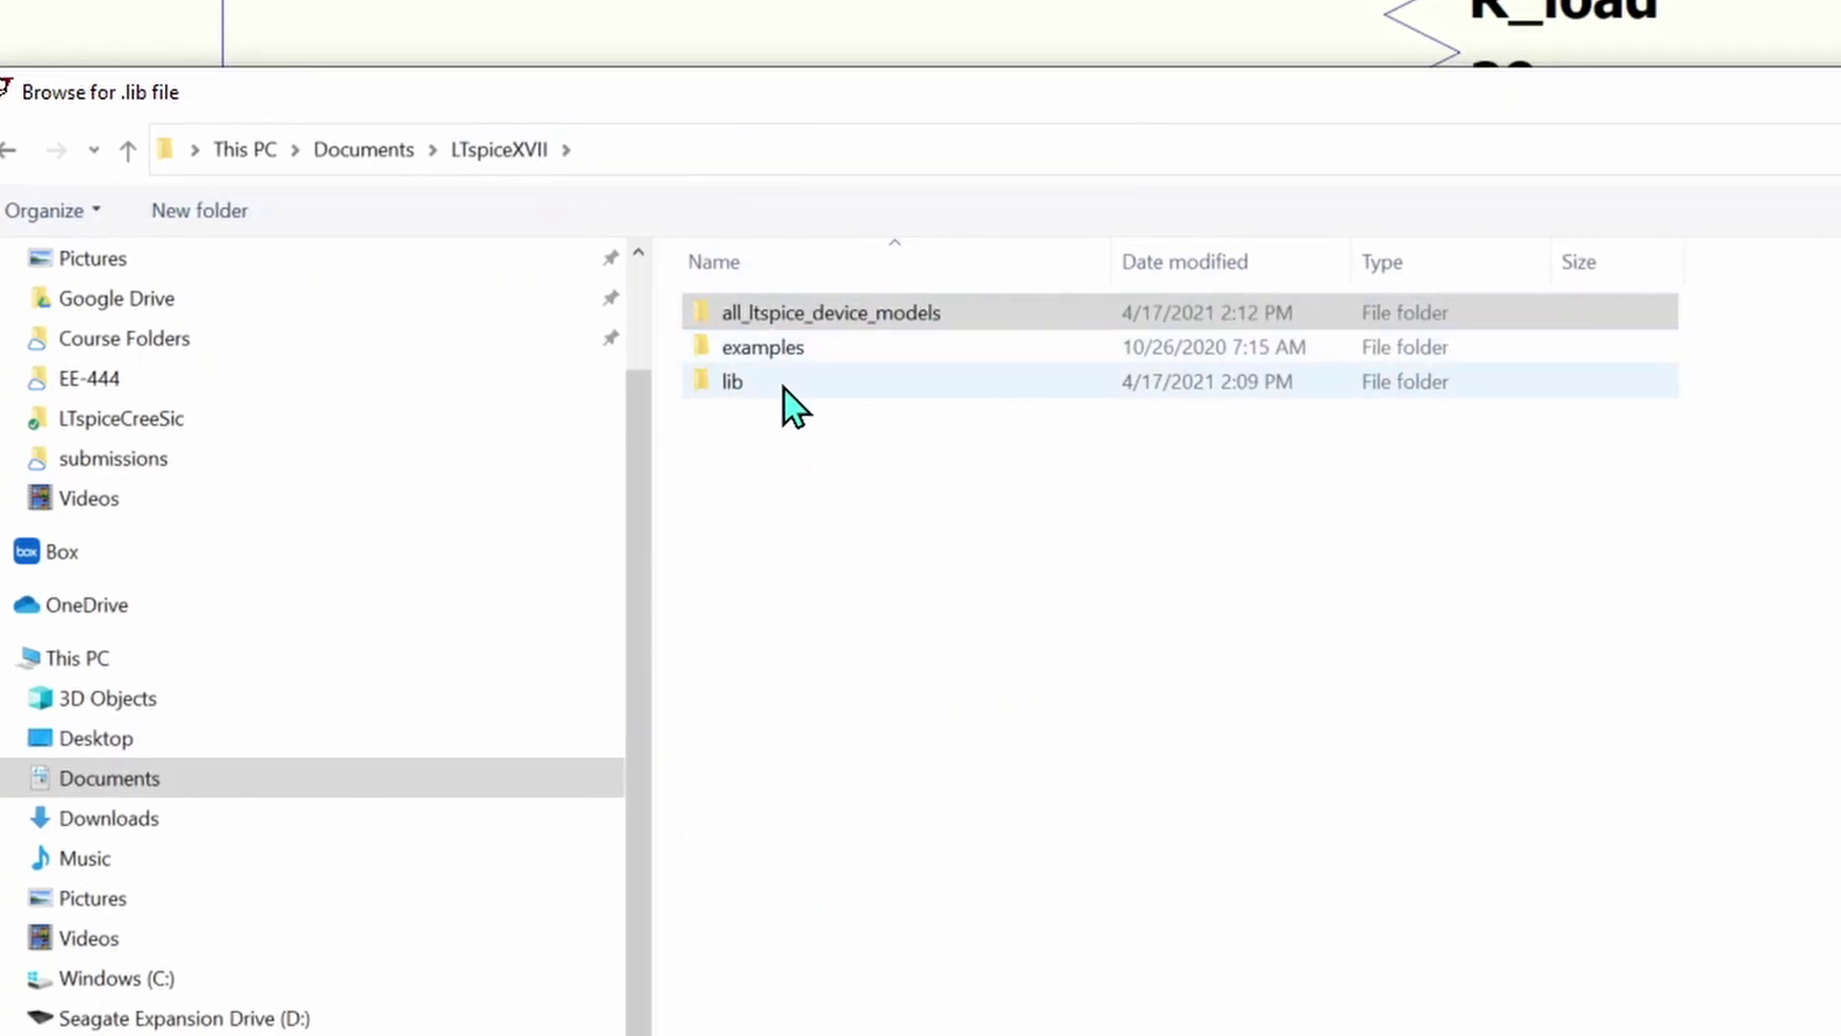
{"action": "double_click", "coordinate": [733, 380]}
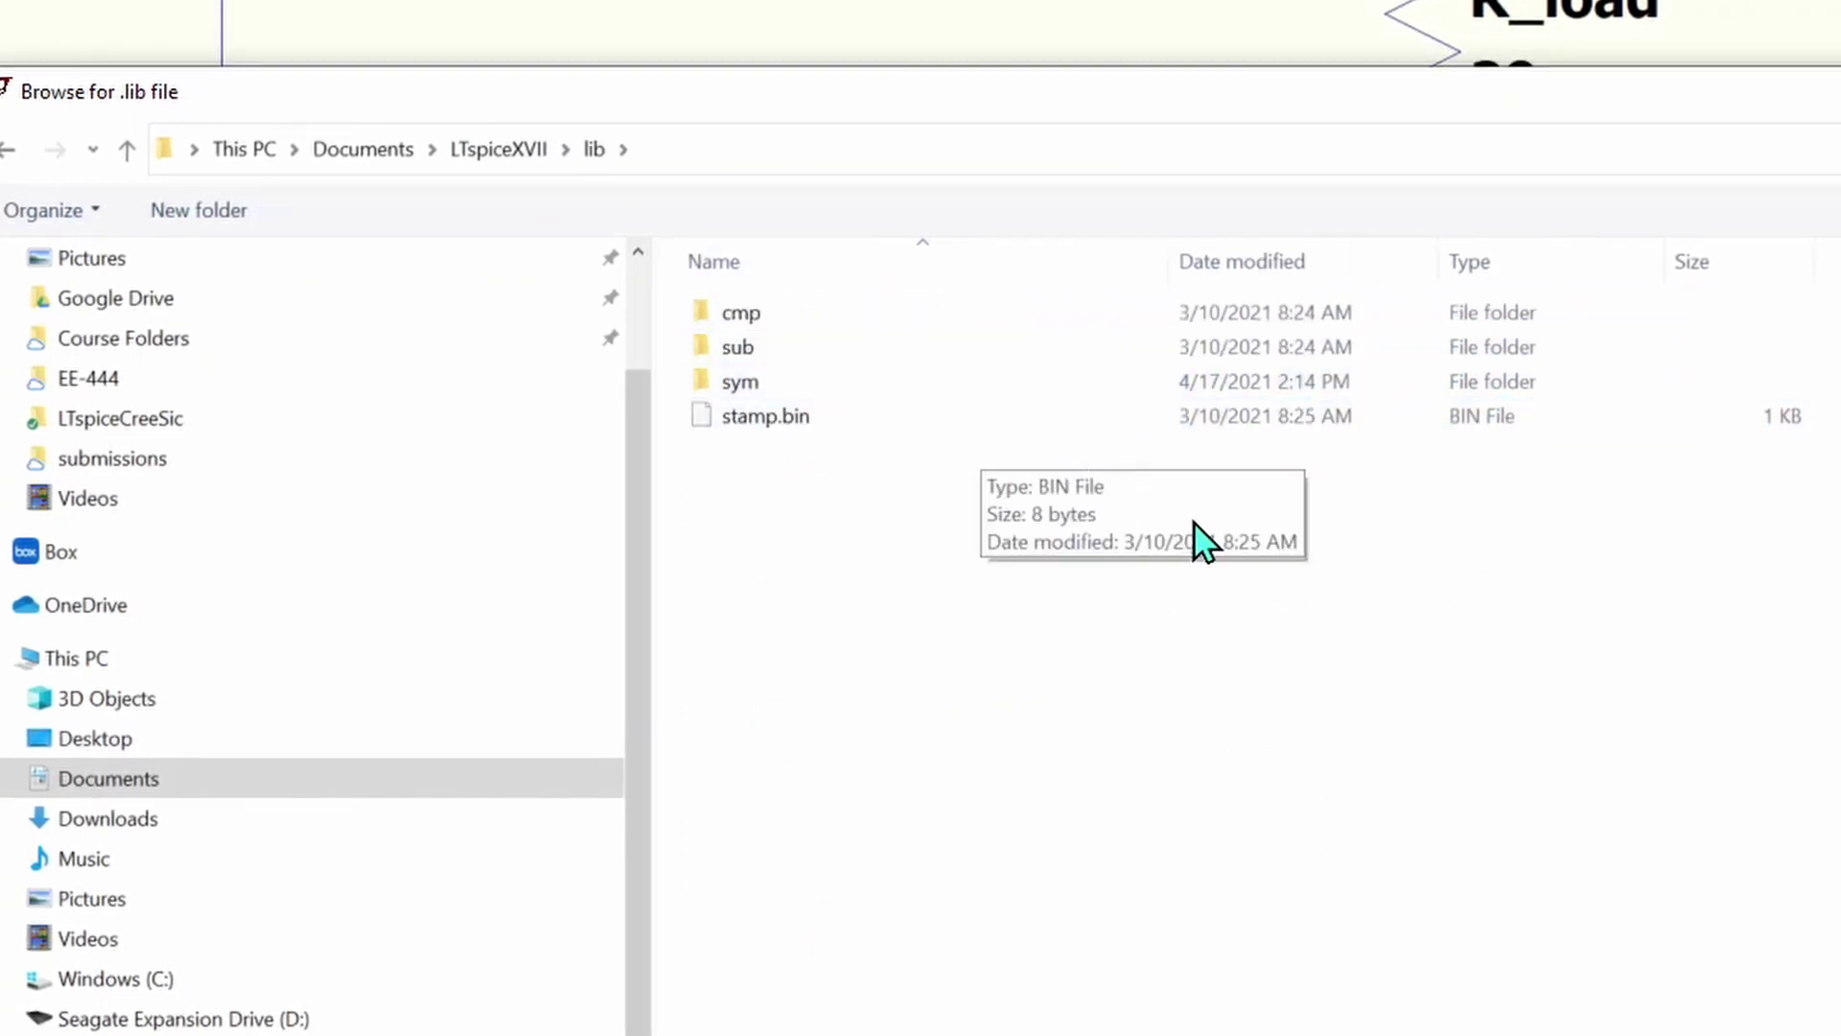
{"action": "left_click", "coordinate": [126, 150]}
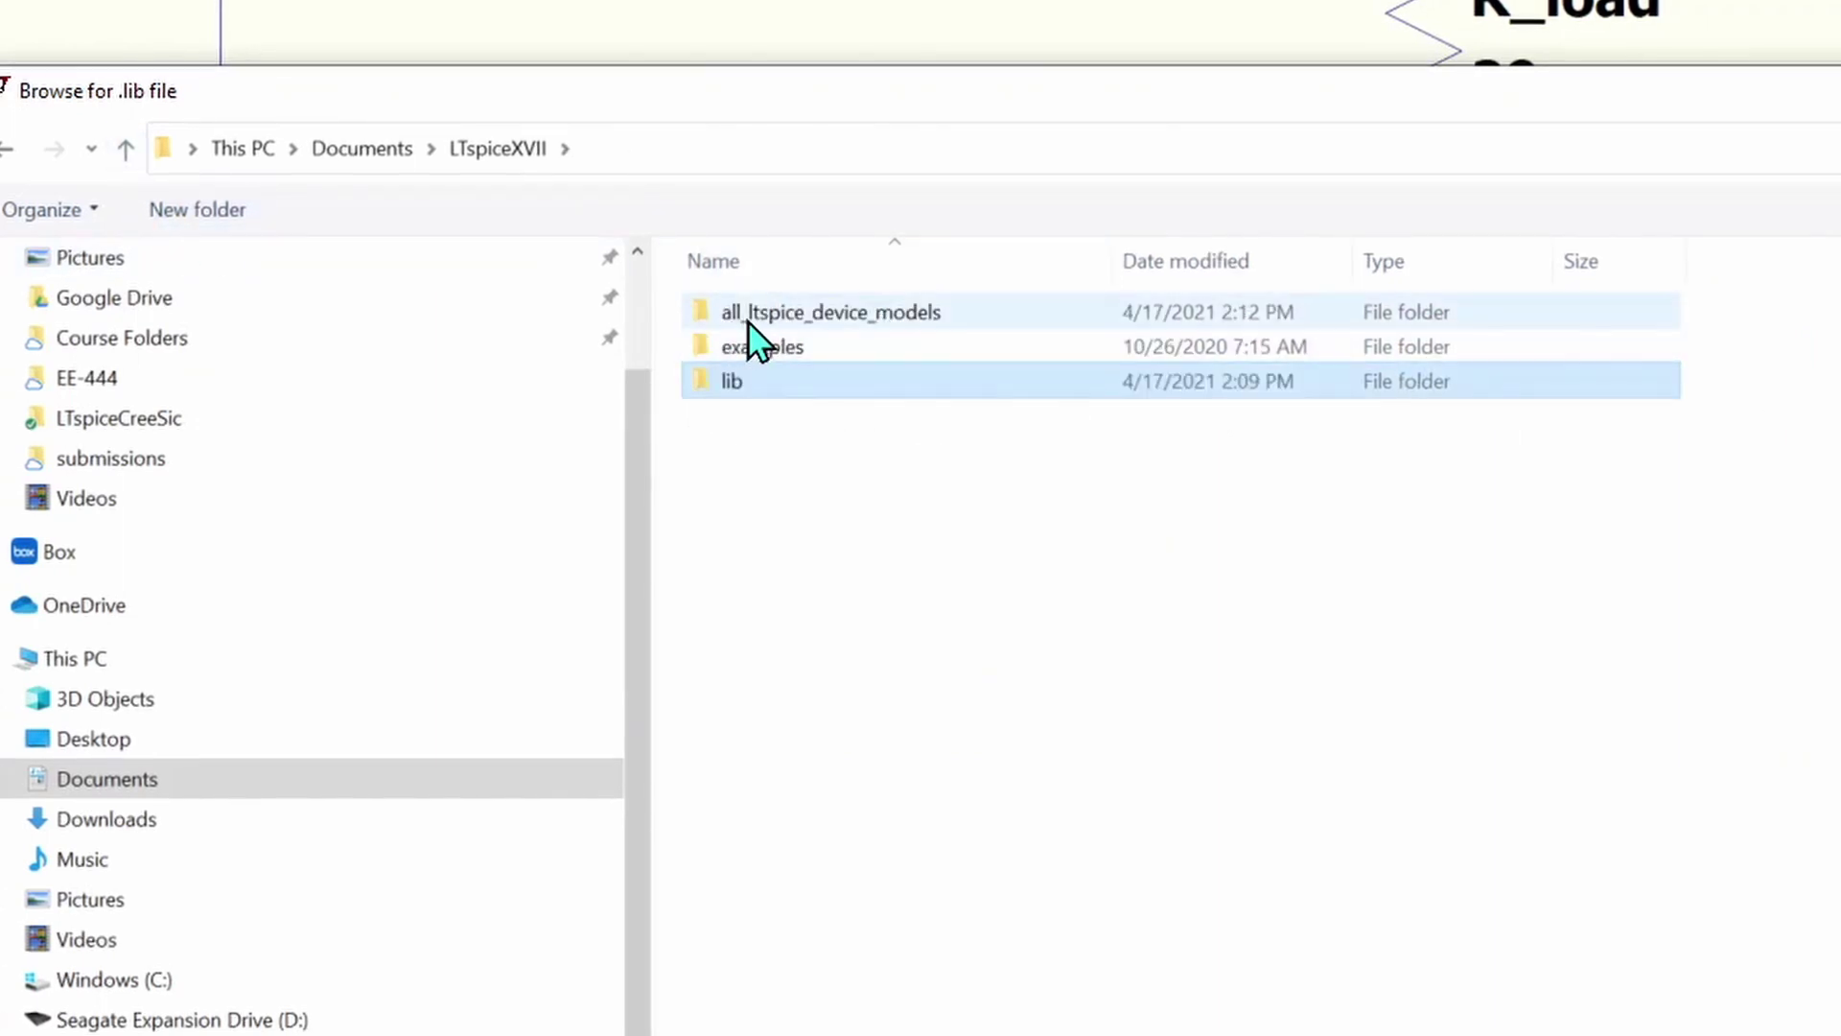
{"action": "double_click", "coordinate": [856, 317]}
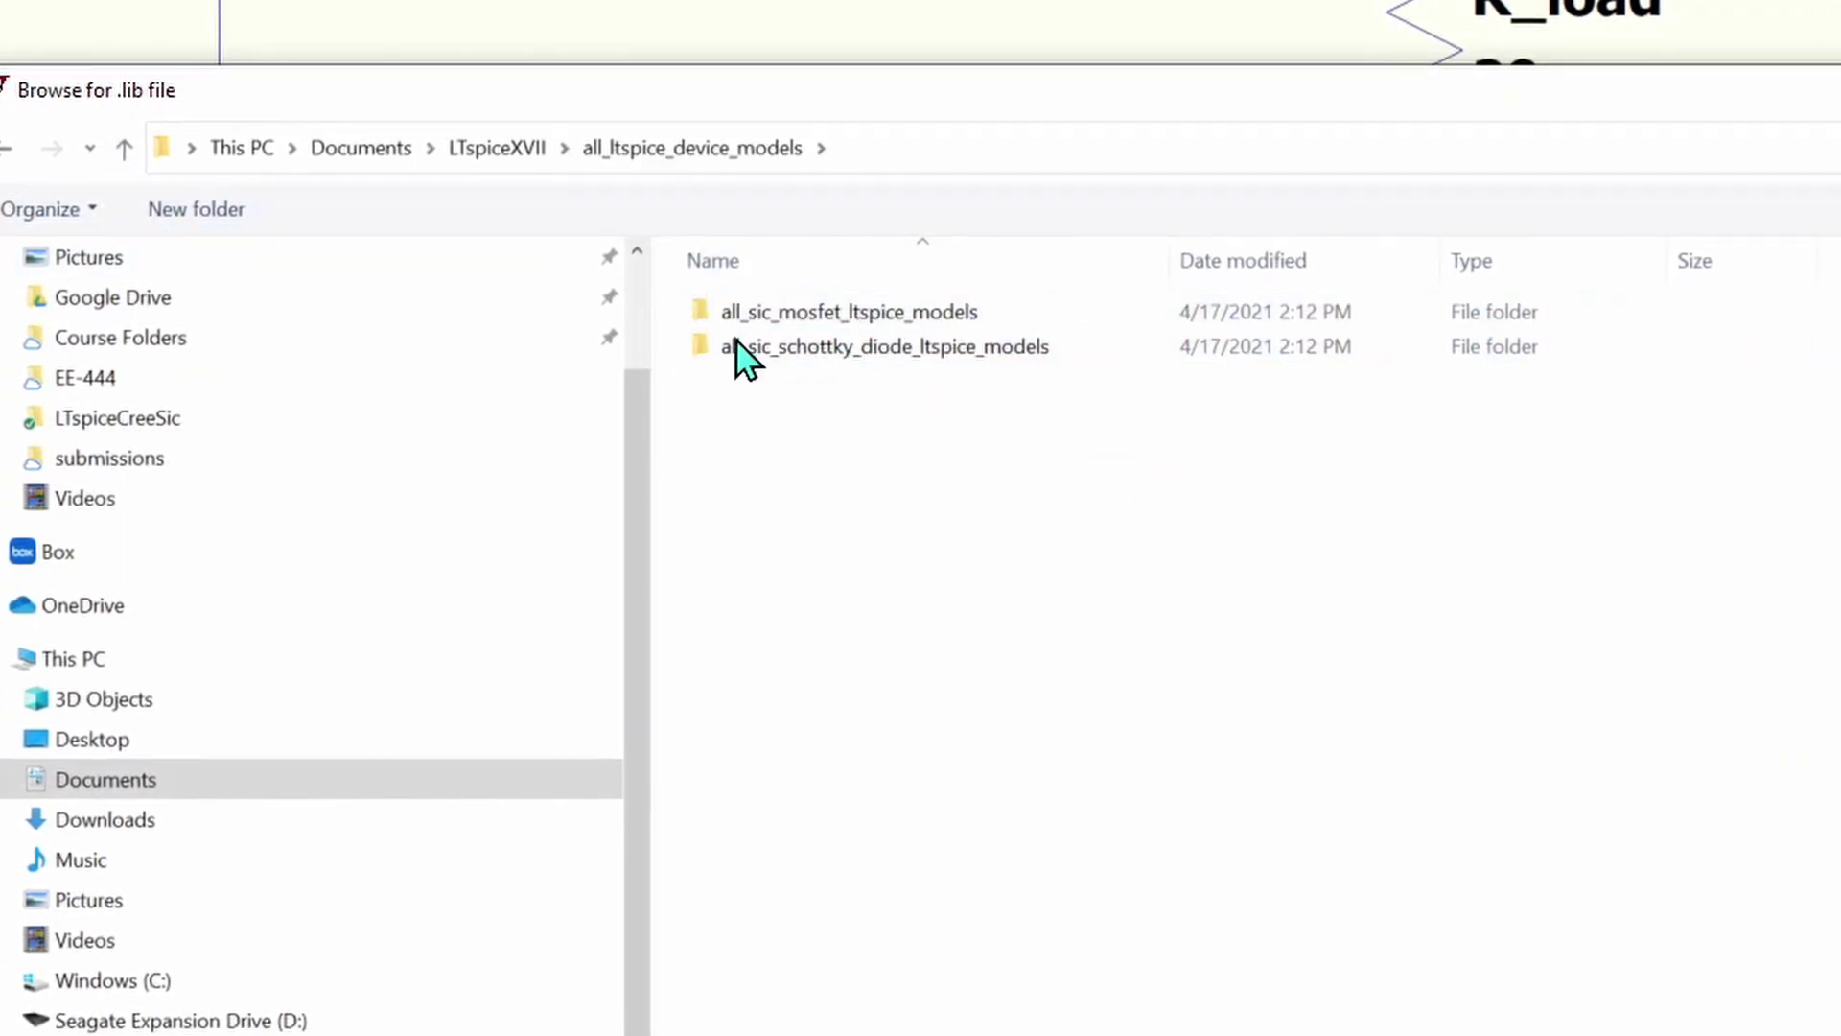
{"action": "left_click", "coordinate": [826, 305]}
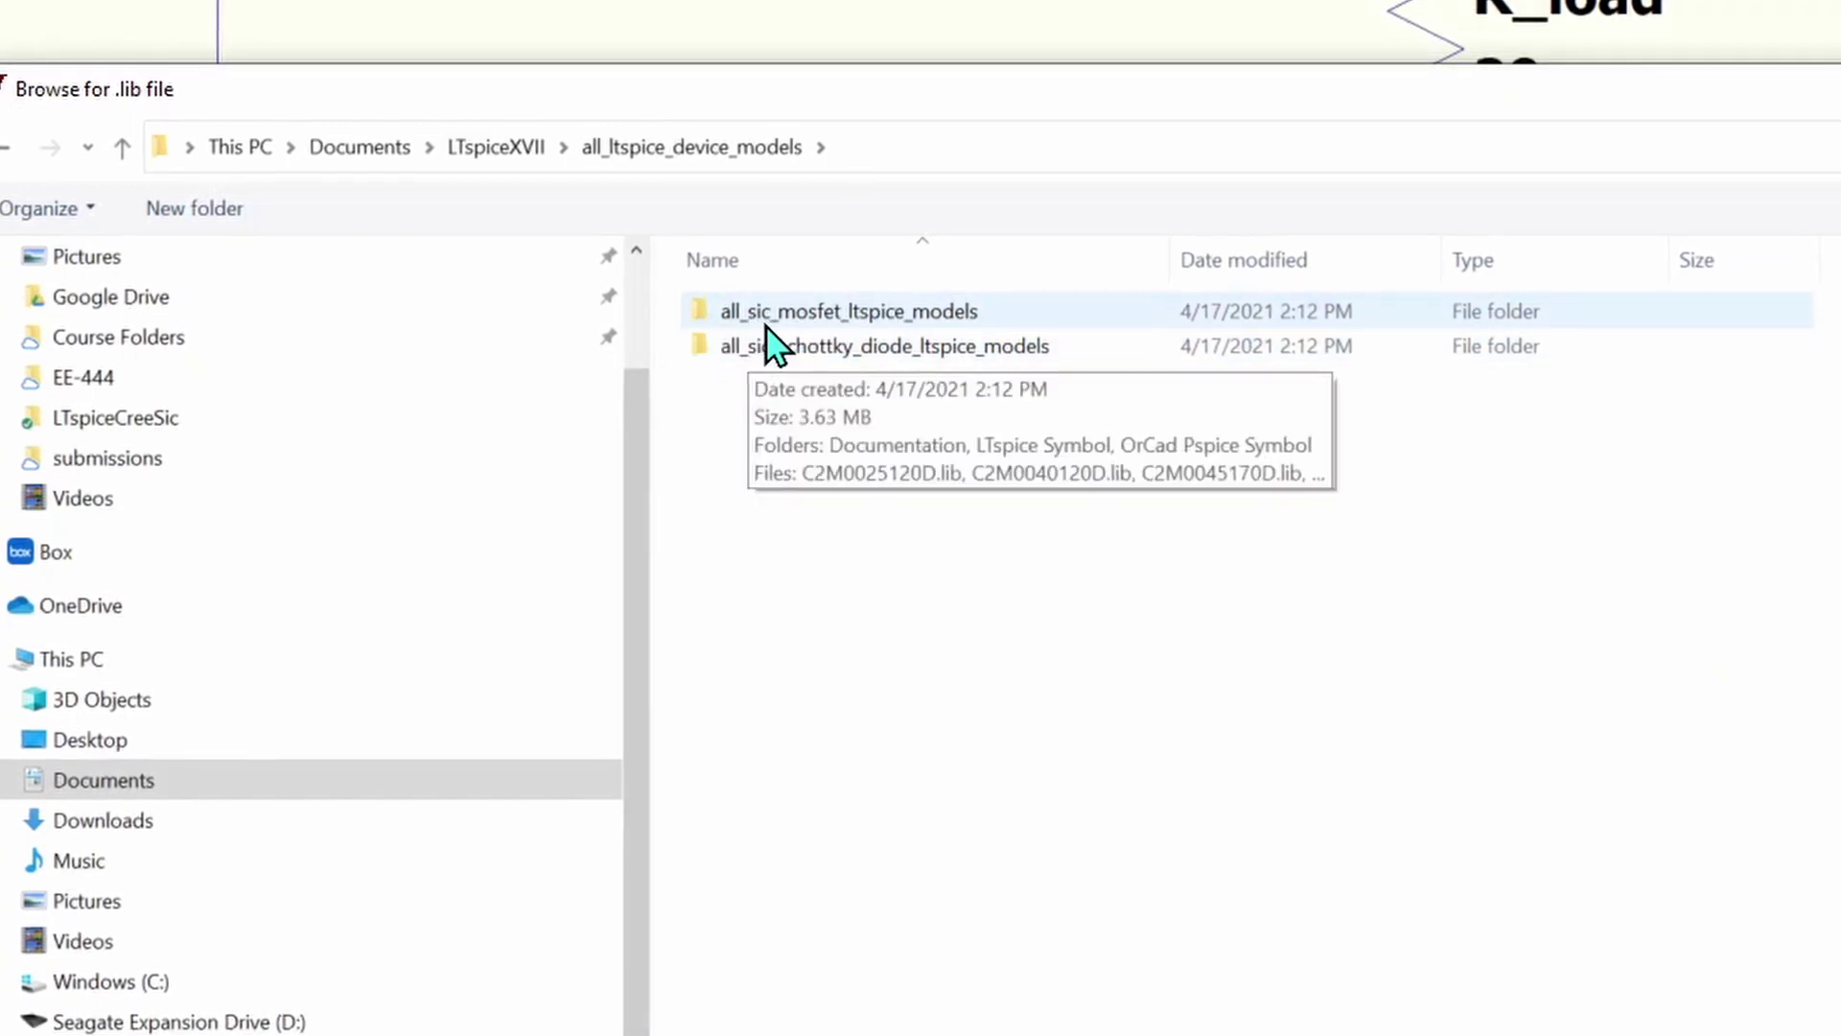
{"action": "double_click", "coordinate": [825, 319]}
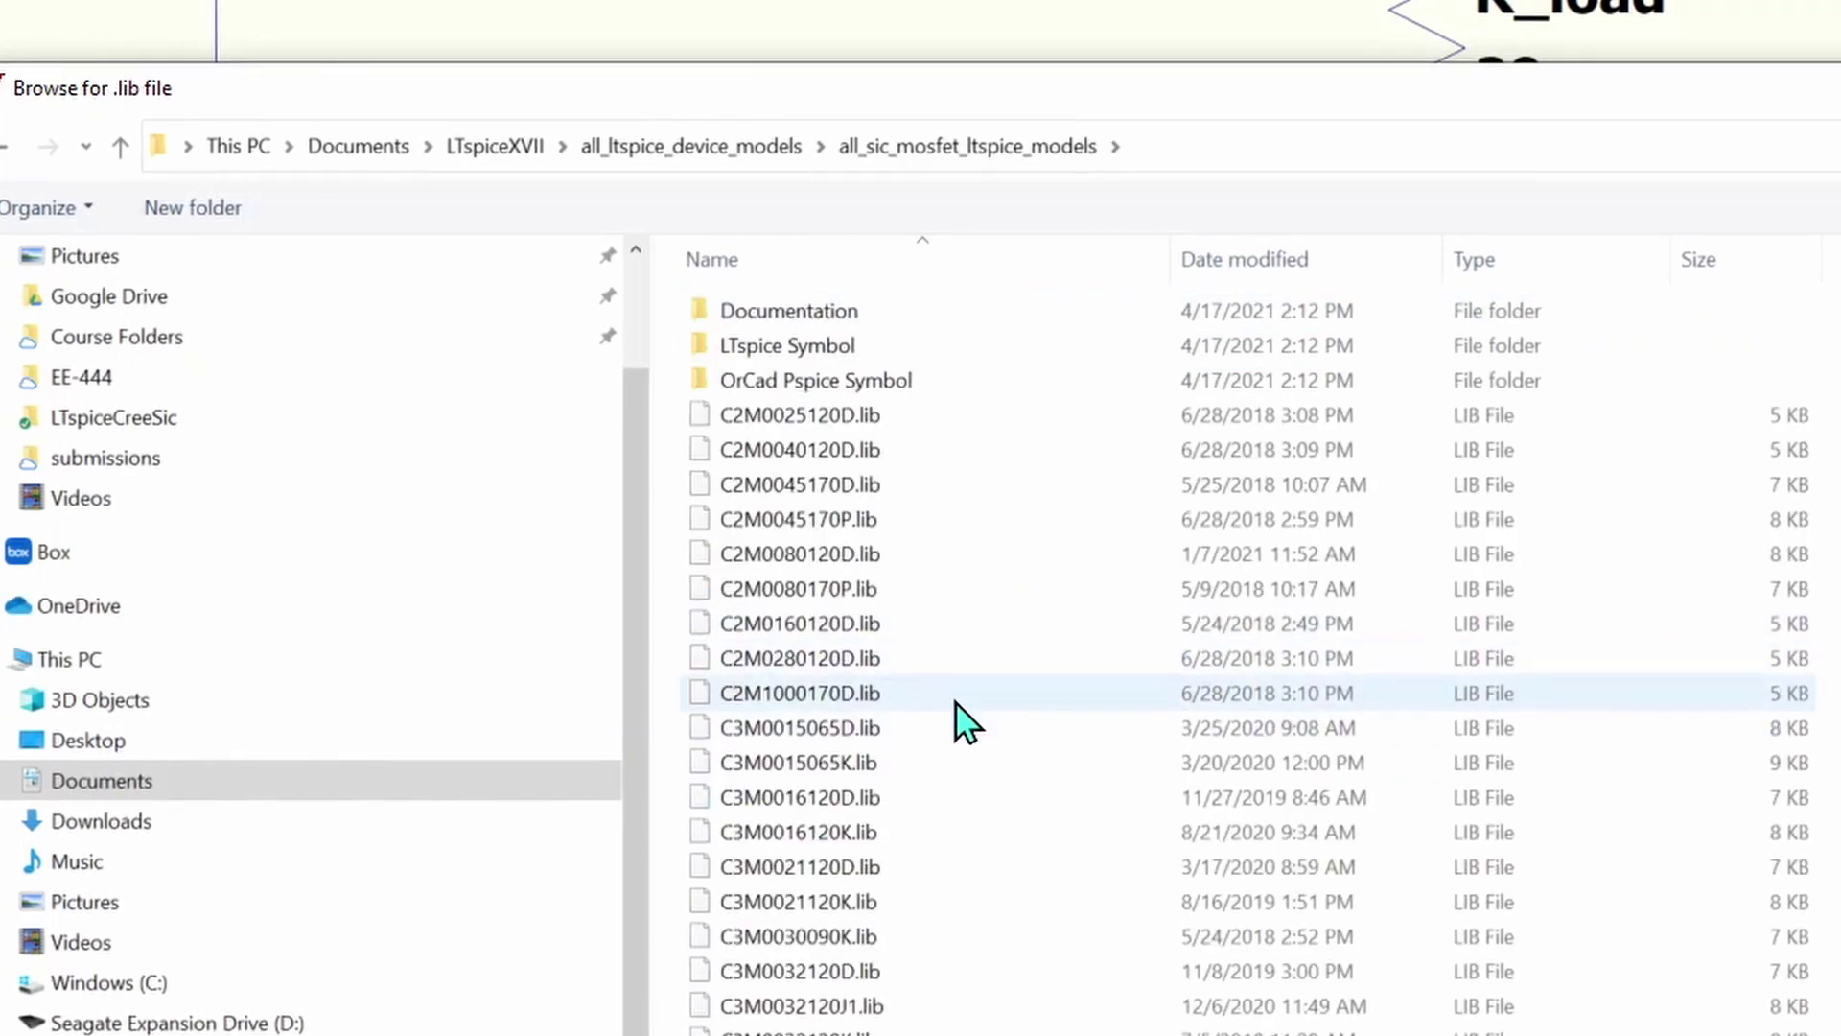
Step: Choose C3M0045065K.lib as the library file for the .lib directive and apply it to the schematic
{"action": "scroll", "coordinate": [953, 705], "scroll_direction": "down", "scroll_amount": 2}
{"action": "scroll", "coordinate": [953, 710], "scroll_direction": "down", "scroll_amount": 4}
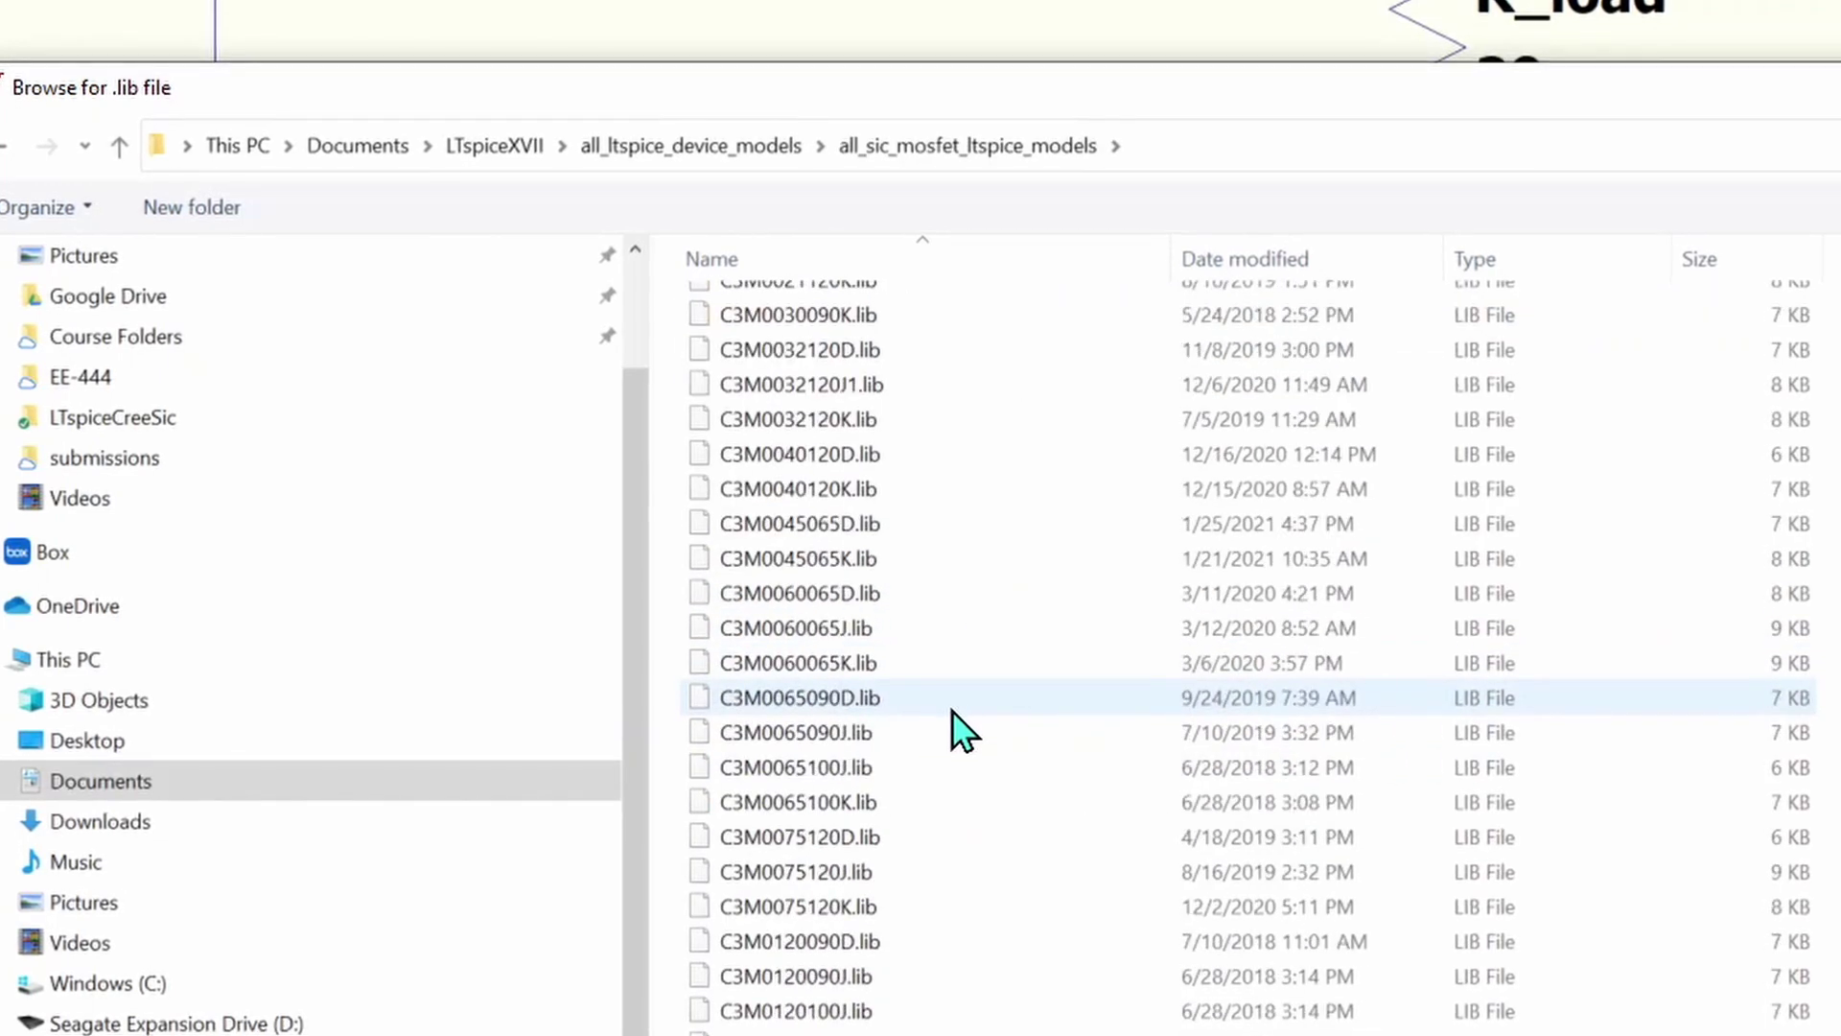
{"action": "scroll", "coordinate": [952, 714], "scroll_direction": "down", "scroll_amount": 1}
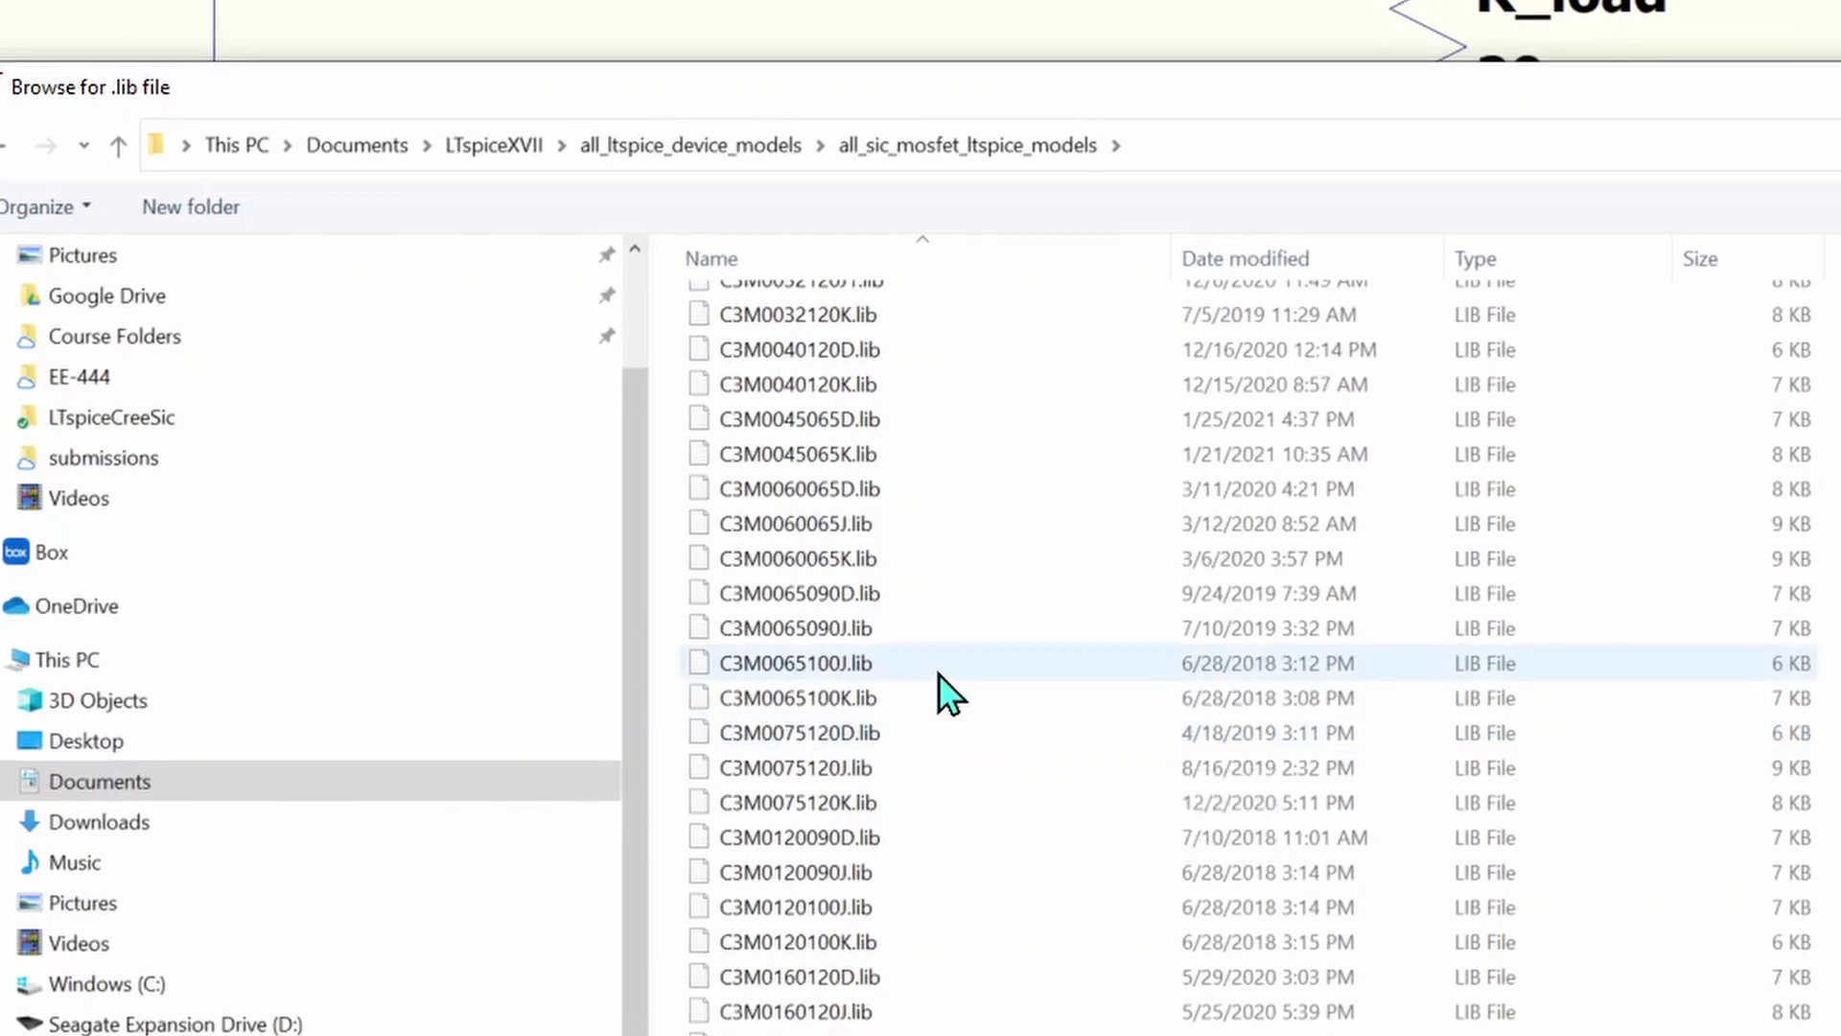
{"action": "scroll", "coordinate": [938, 679], "scroll_direction": "down", "scroll_amount": 3}
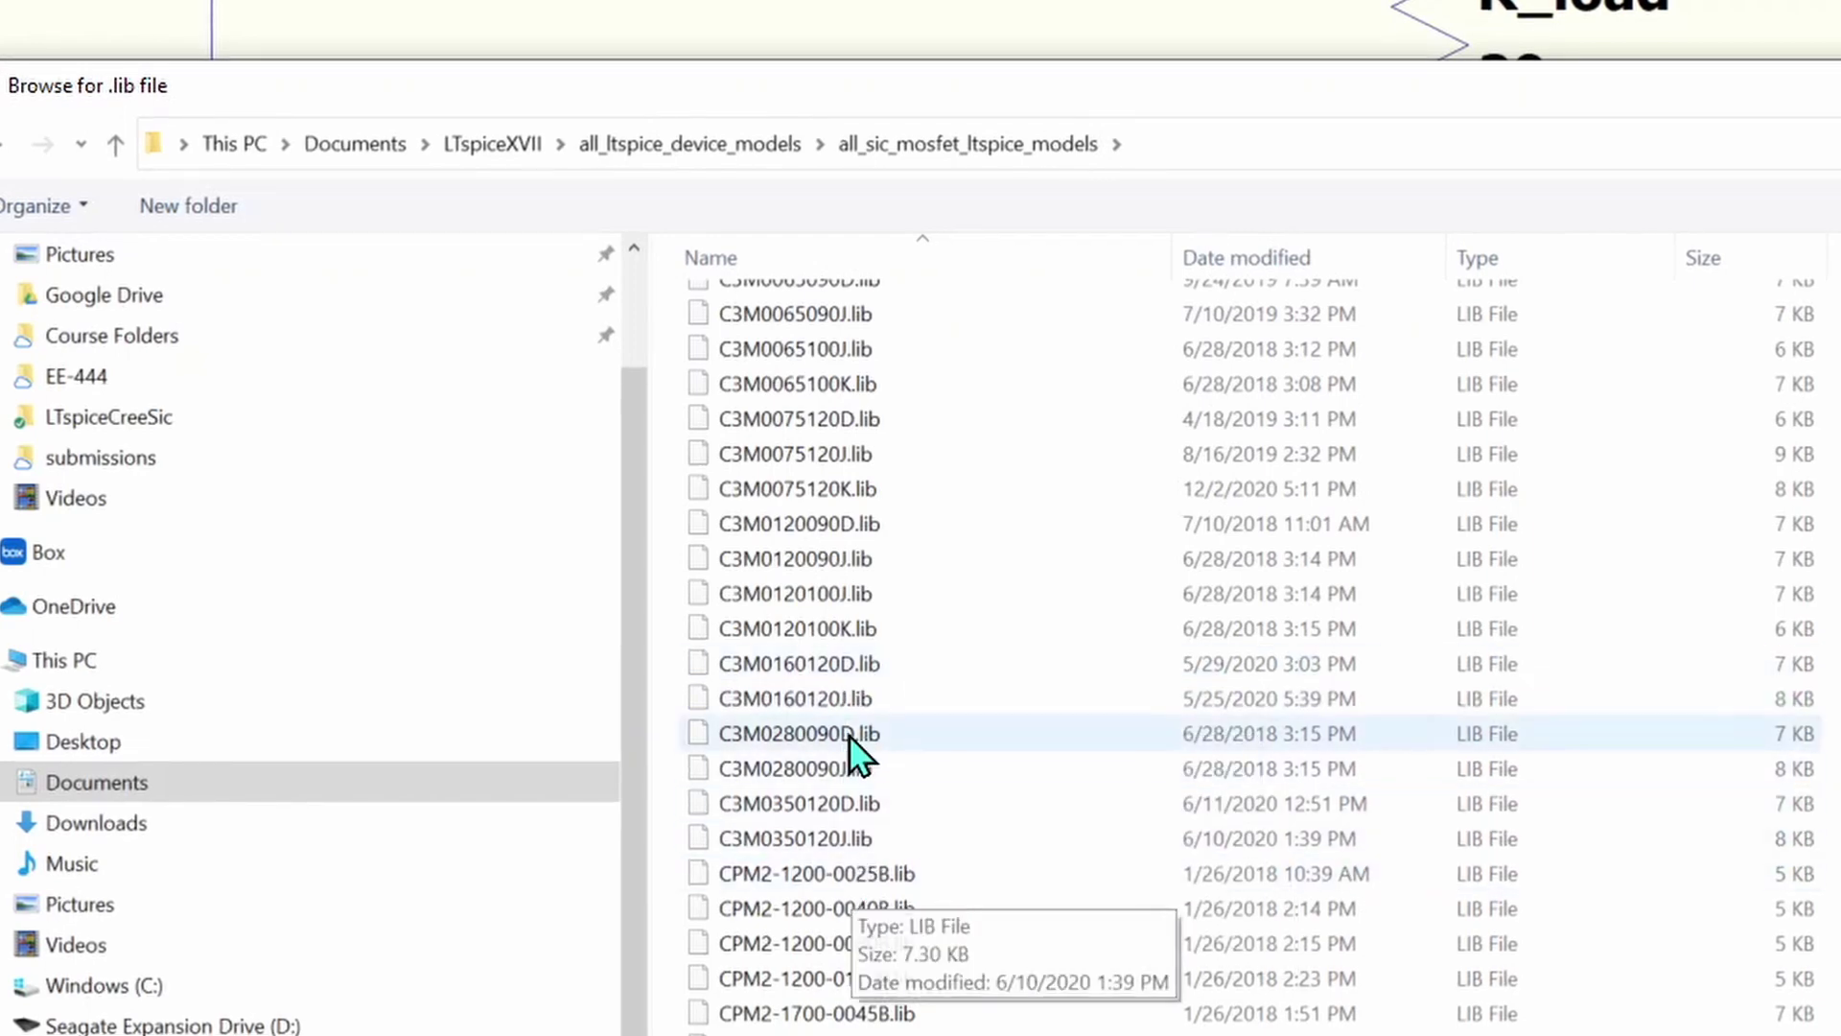
{"action": "scroll", "coordinate": [850, 734], "scroll_direction": "up", "scroll_amount": 2}
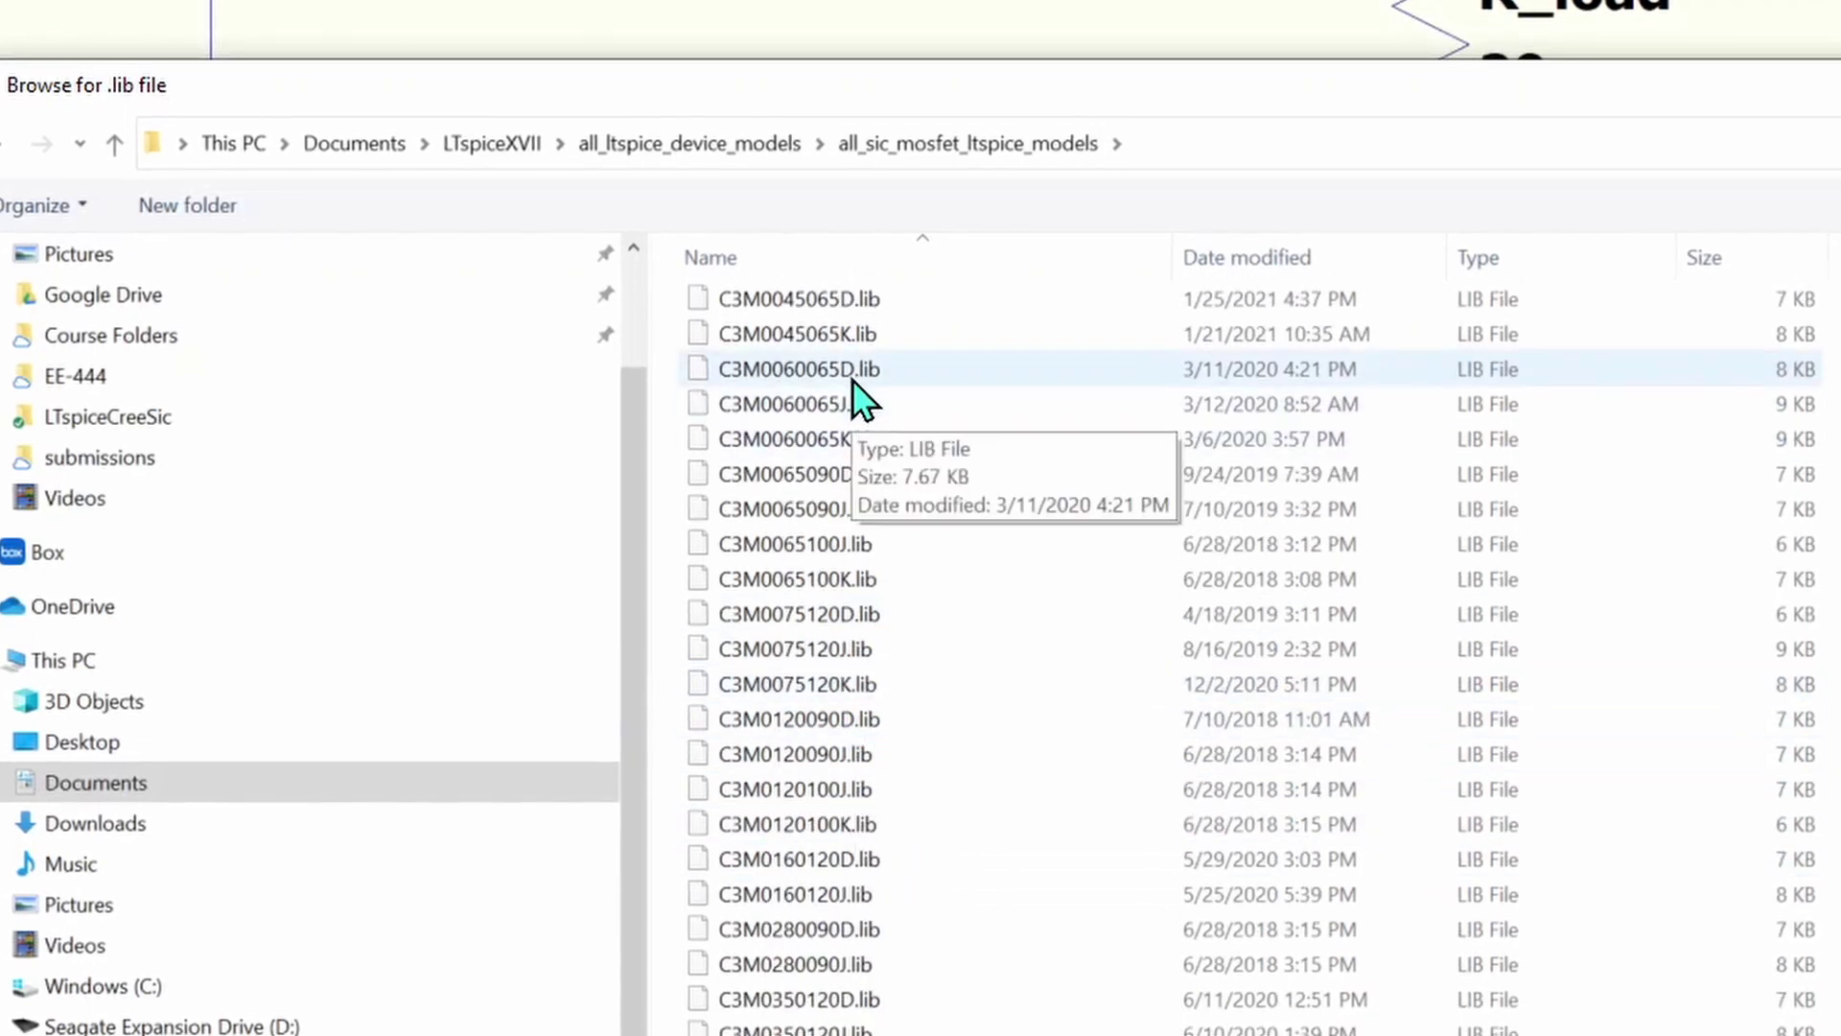
{"action": "left_click", "coordinate": [785, 336]}
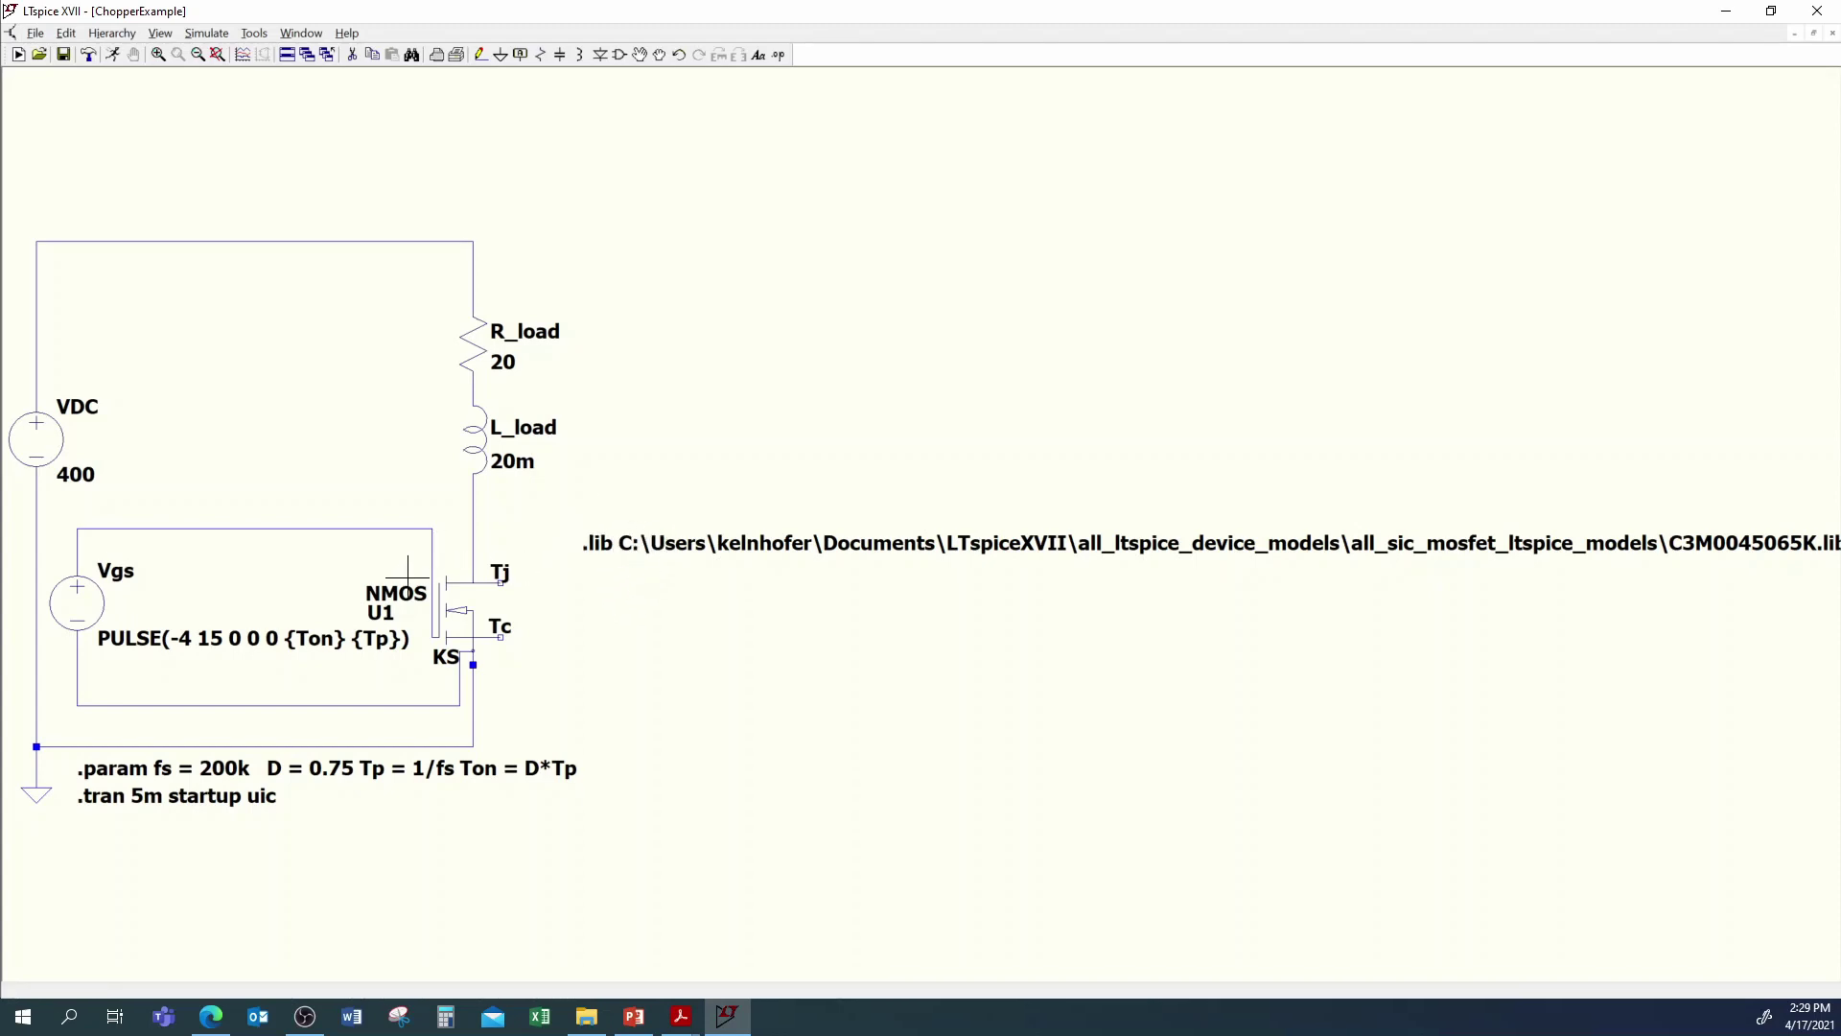
Step: Open the library file referenced by the .lib directive and copy the subcircuit name C3M0045065K from its .subckt line
{"action": "right_click", "coordinate": [661, 543]}
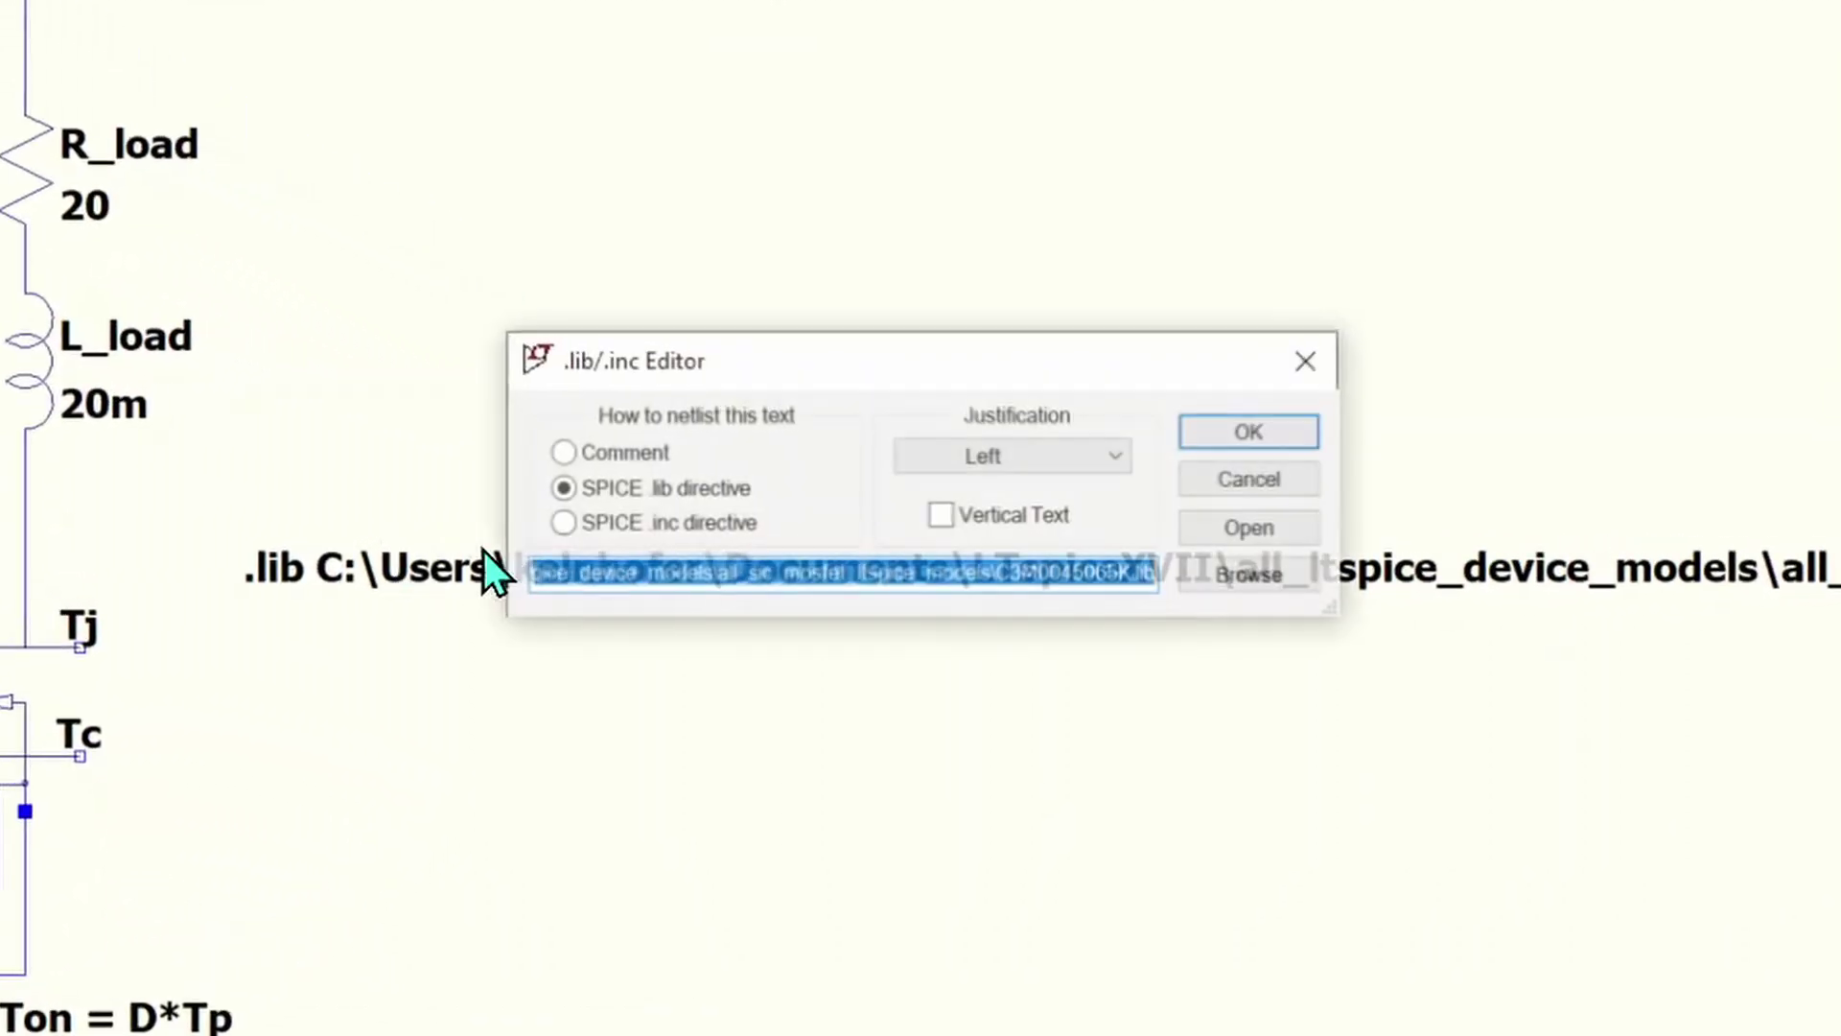
{"action": "left_click", "coordinate": [1264, 537]}
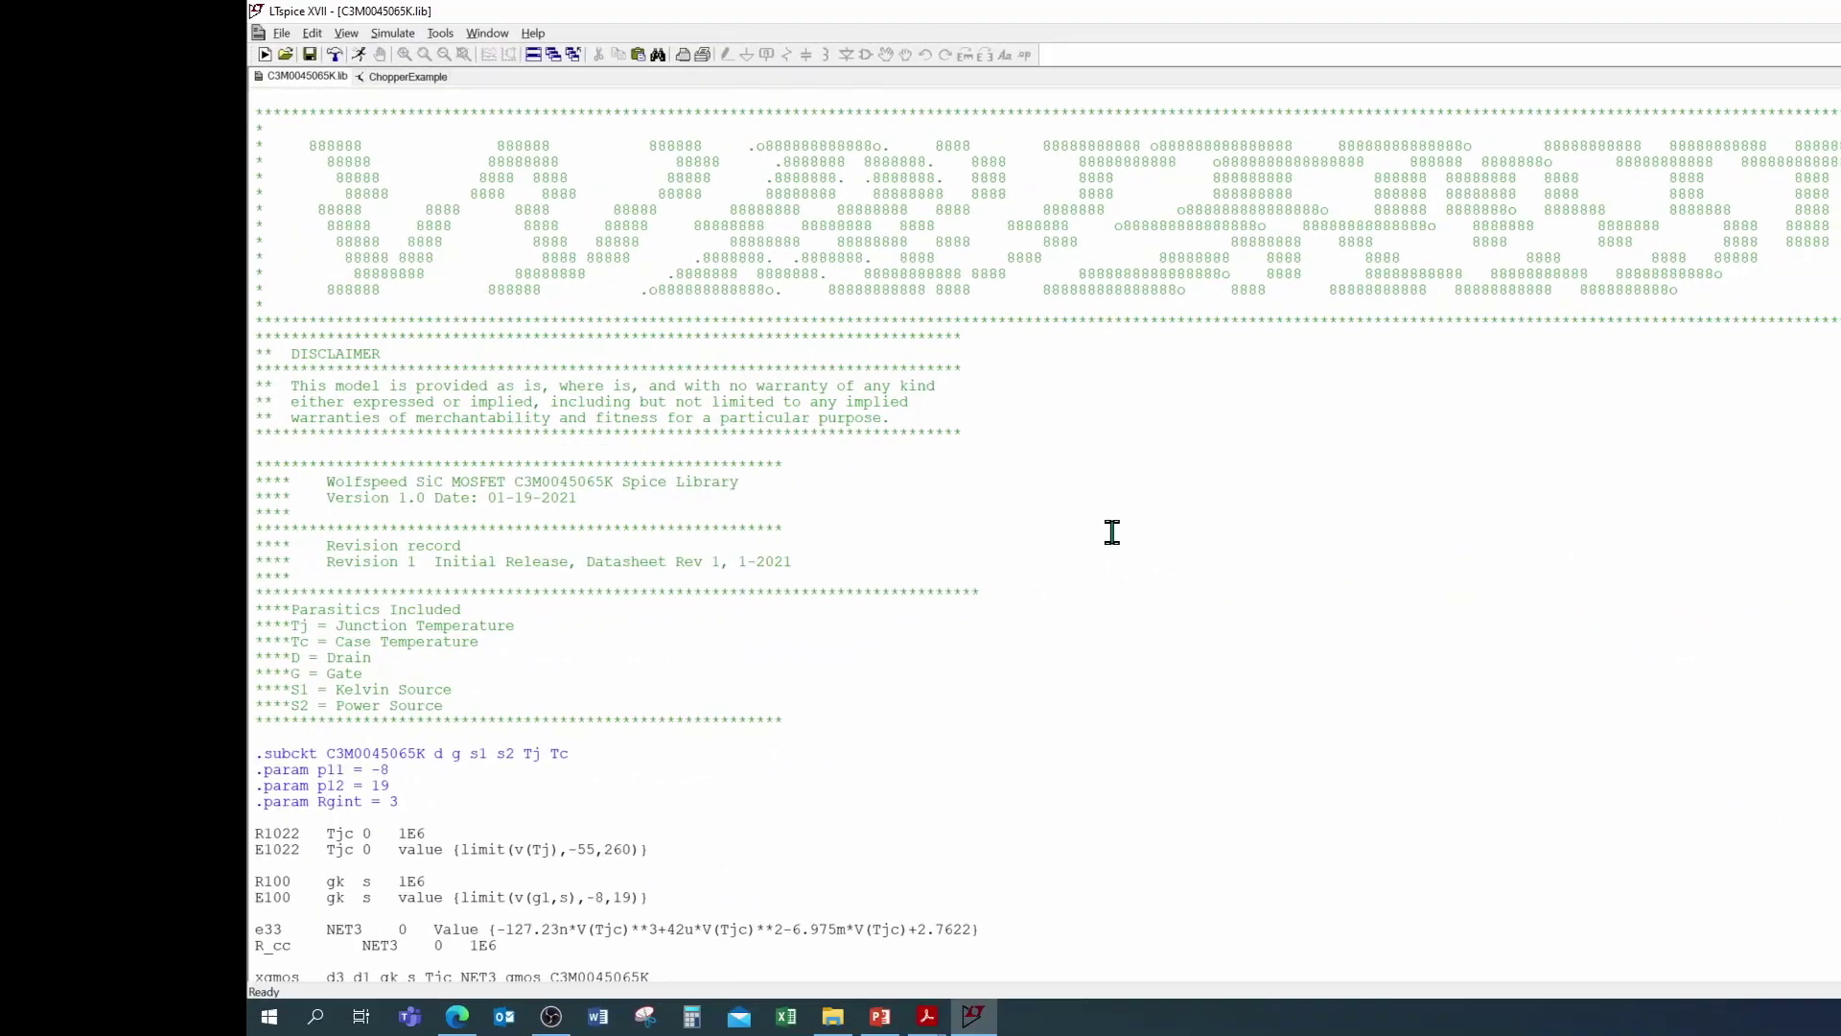
{"action": "scroll", "coordinate": [1055, 566], "scroll_direction": "down", "scroll_amount": 3}
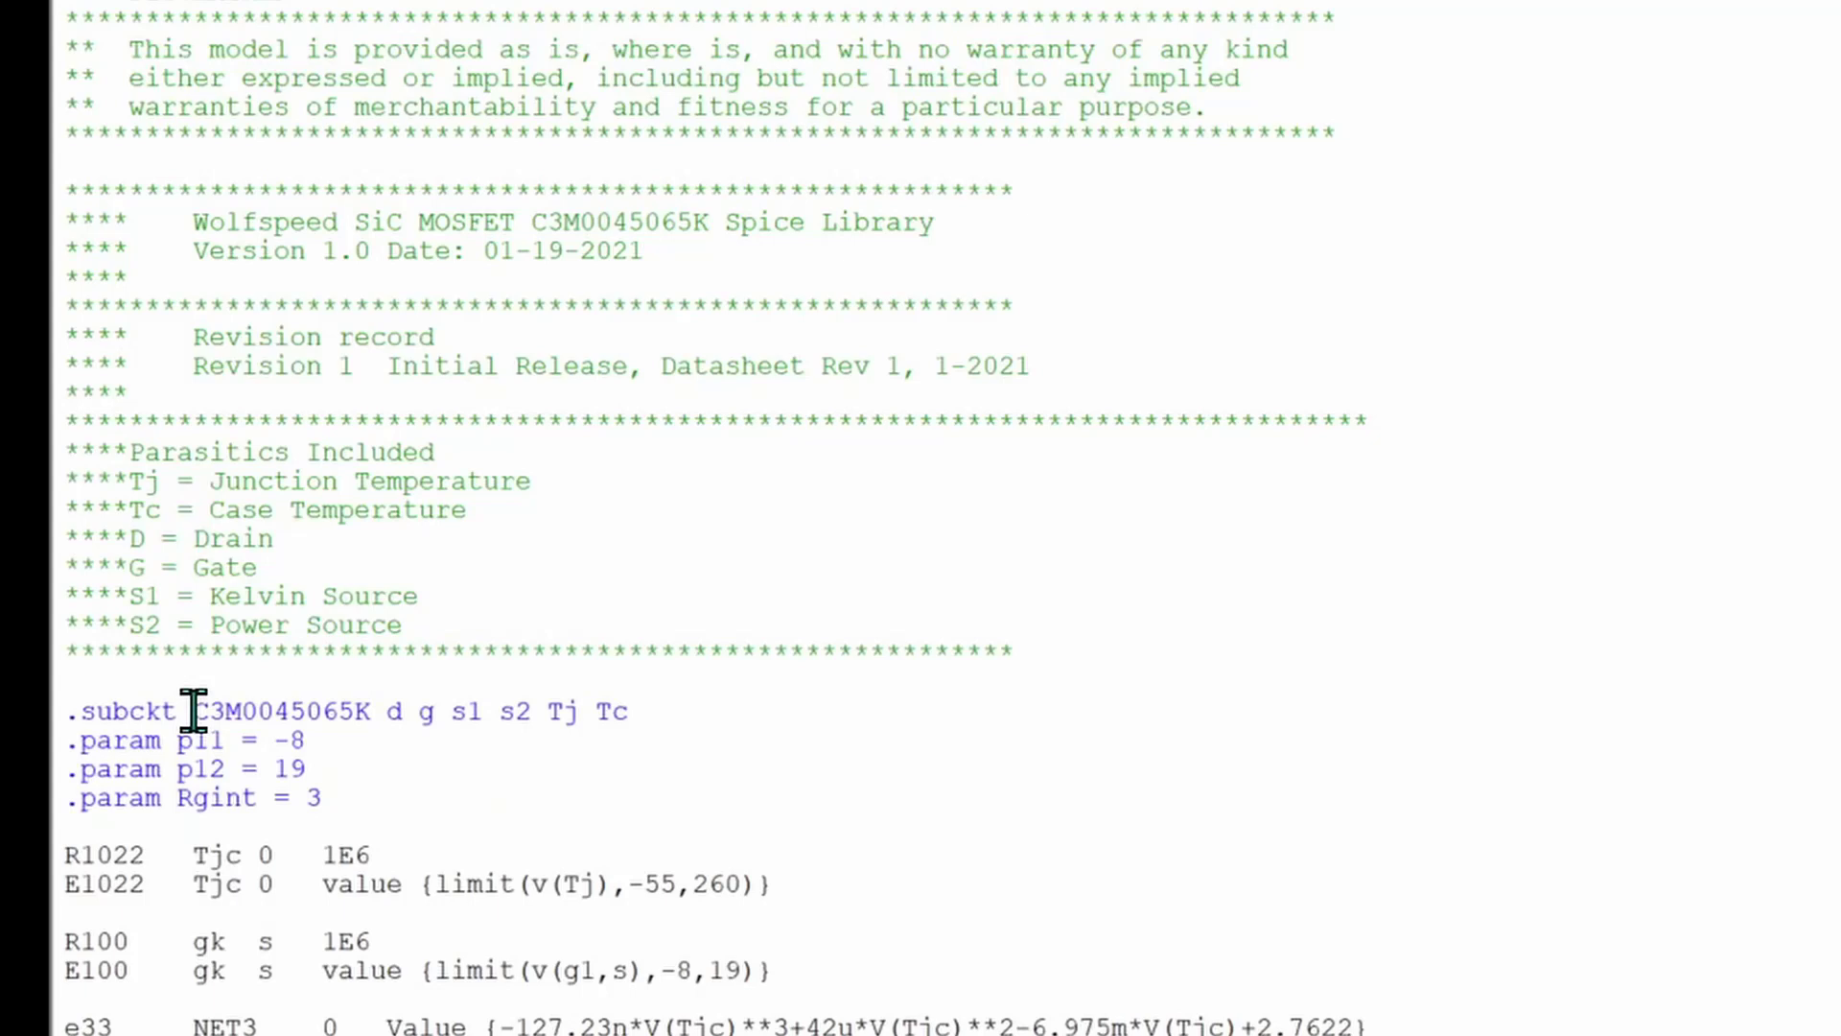
{"action": "left_click_drag", "start_coordinate": [725, 625], "coordinate": [810, 625]}
{"action": "left_click_drag", "start_coordinate": [343, 710], "coordinate": [370, 710]}
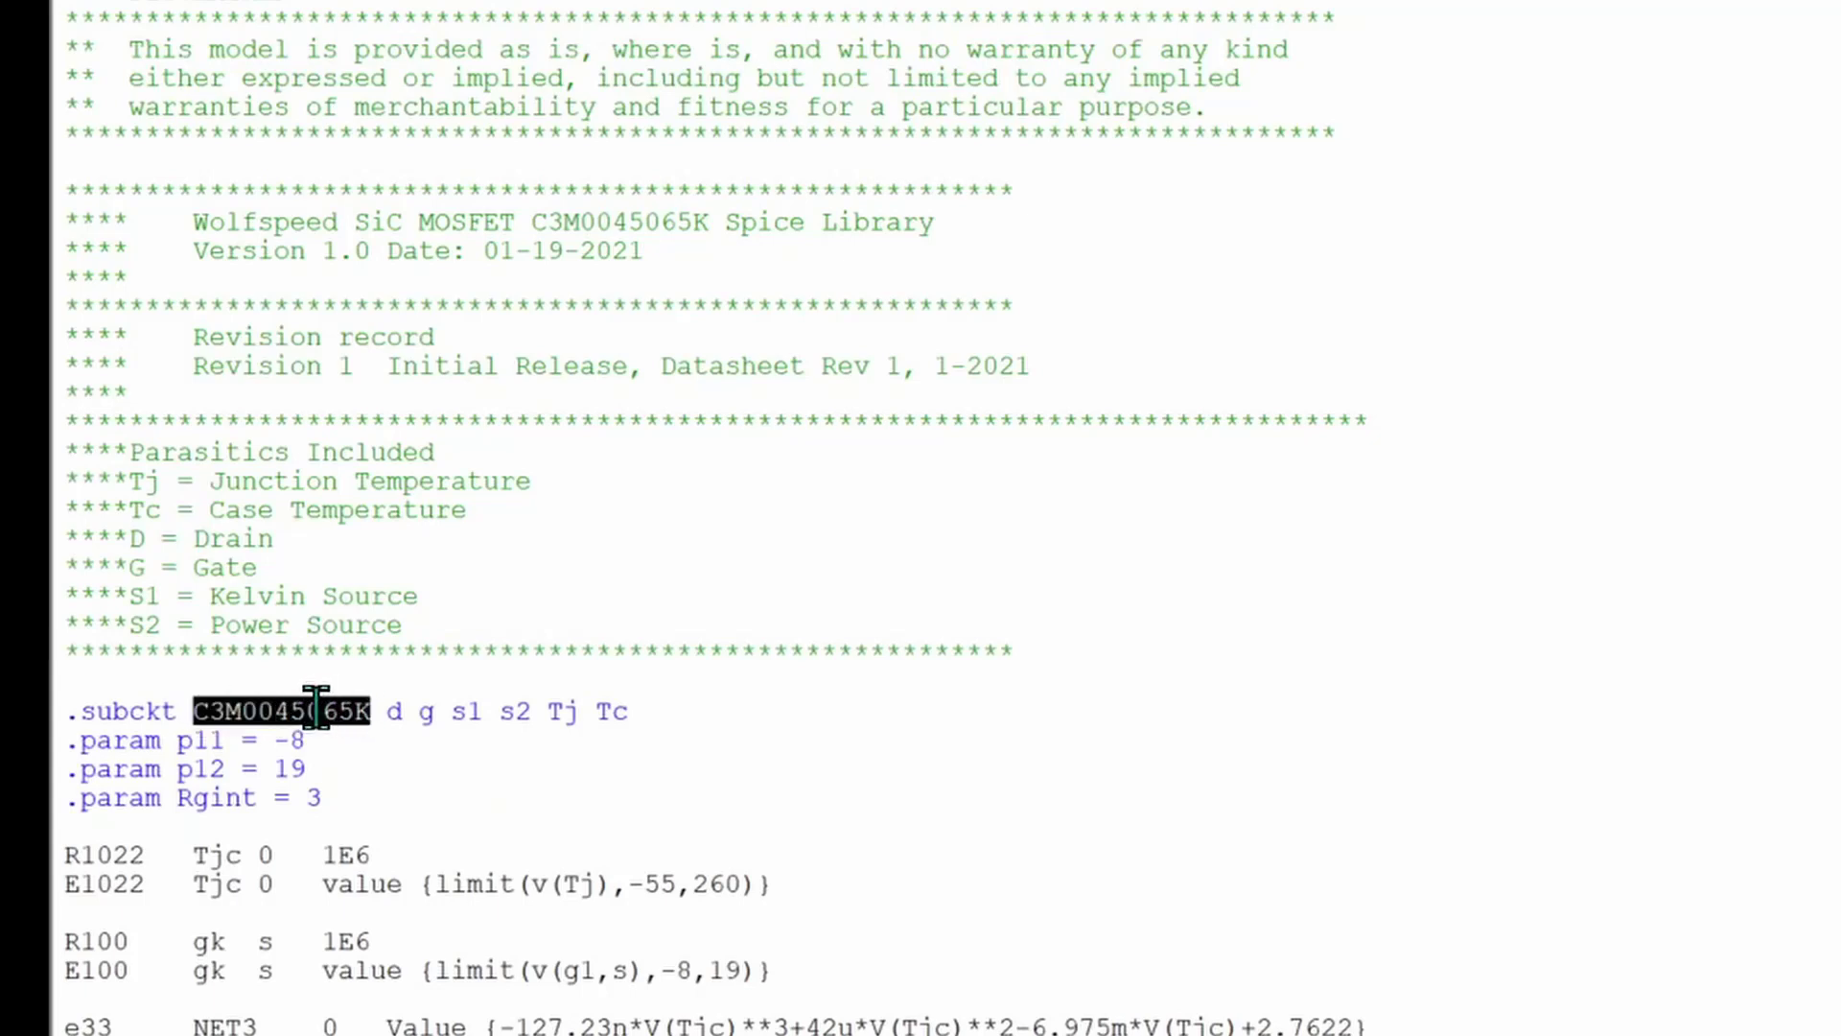
{"action": "right_click", "coordinate": [317, 711]}
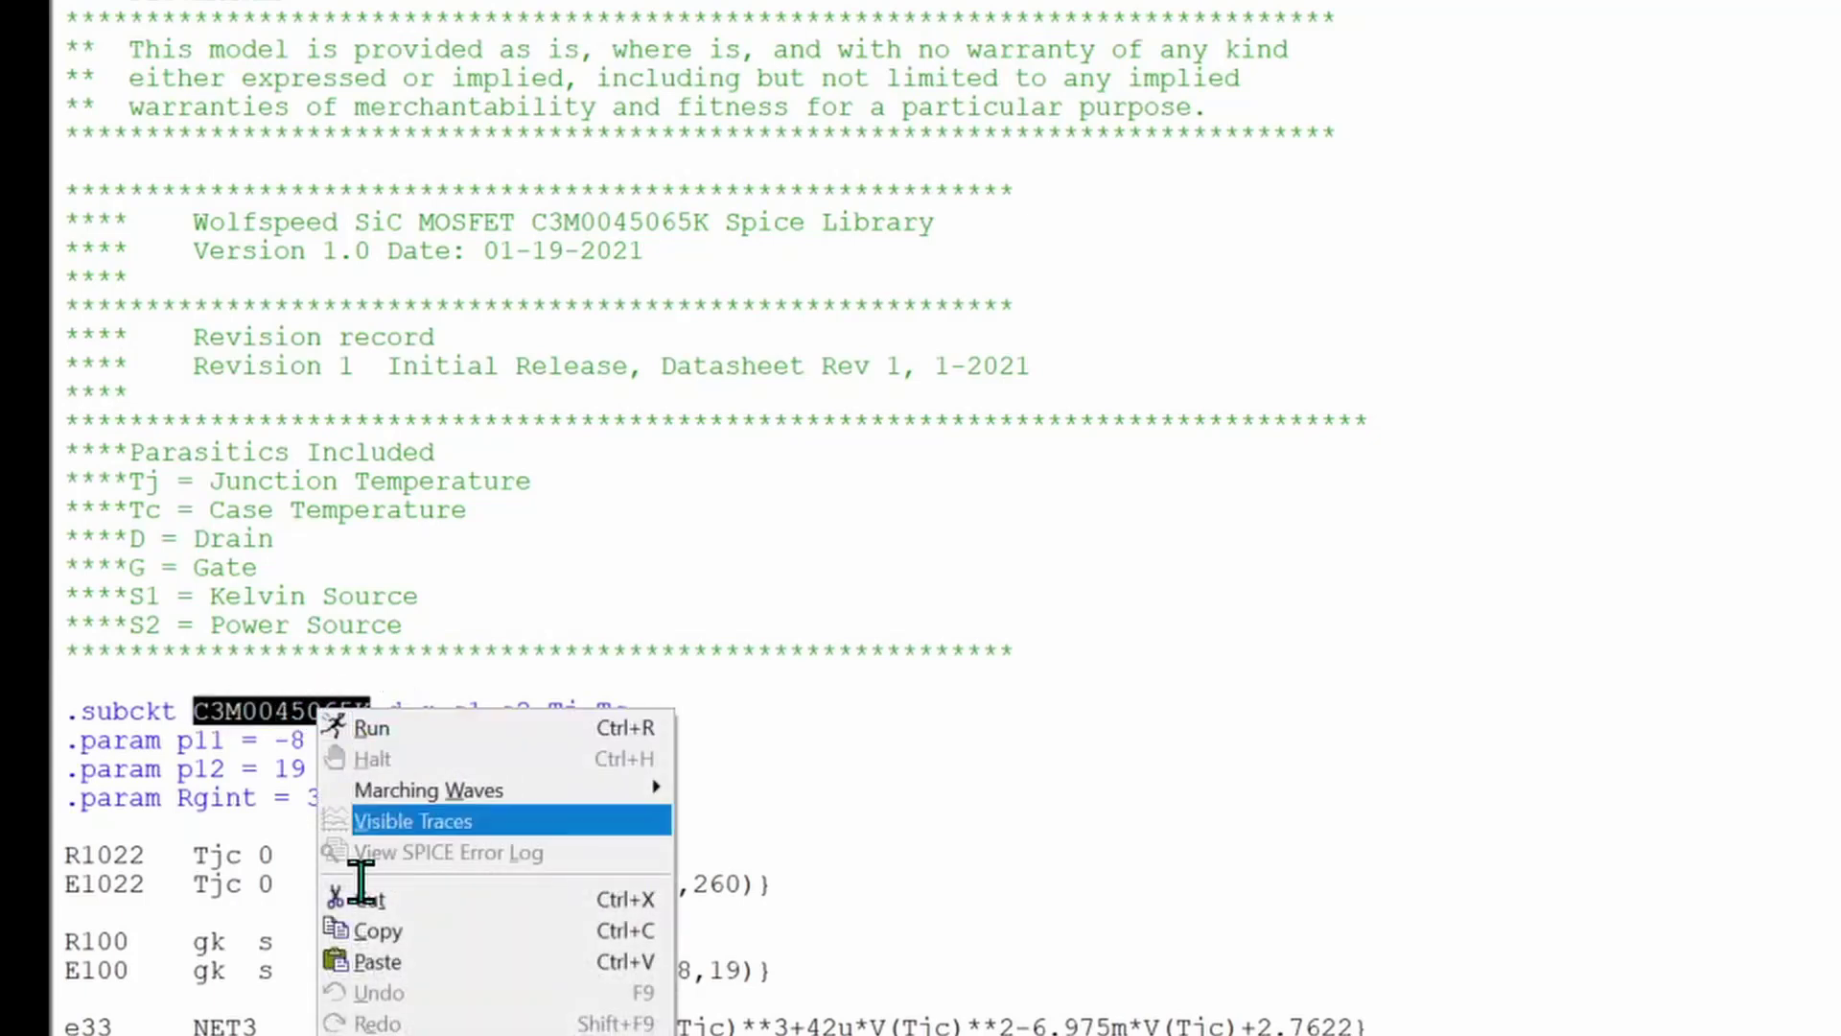
{"action": "left_click", "coordinate": [390, 928]}
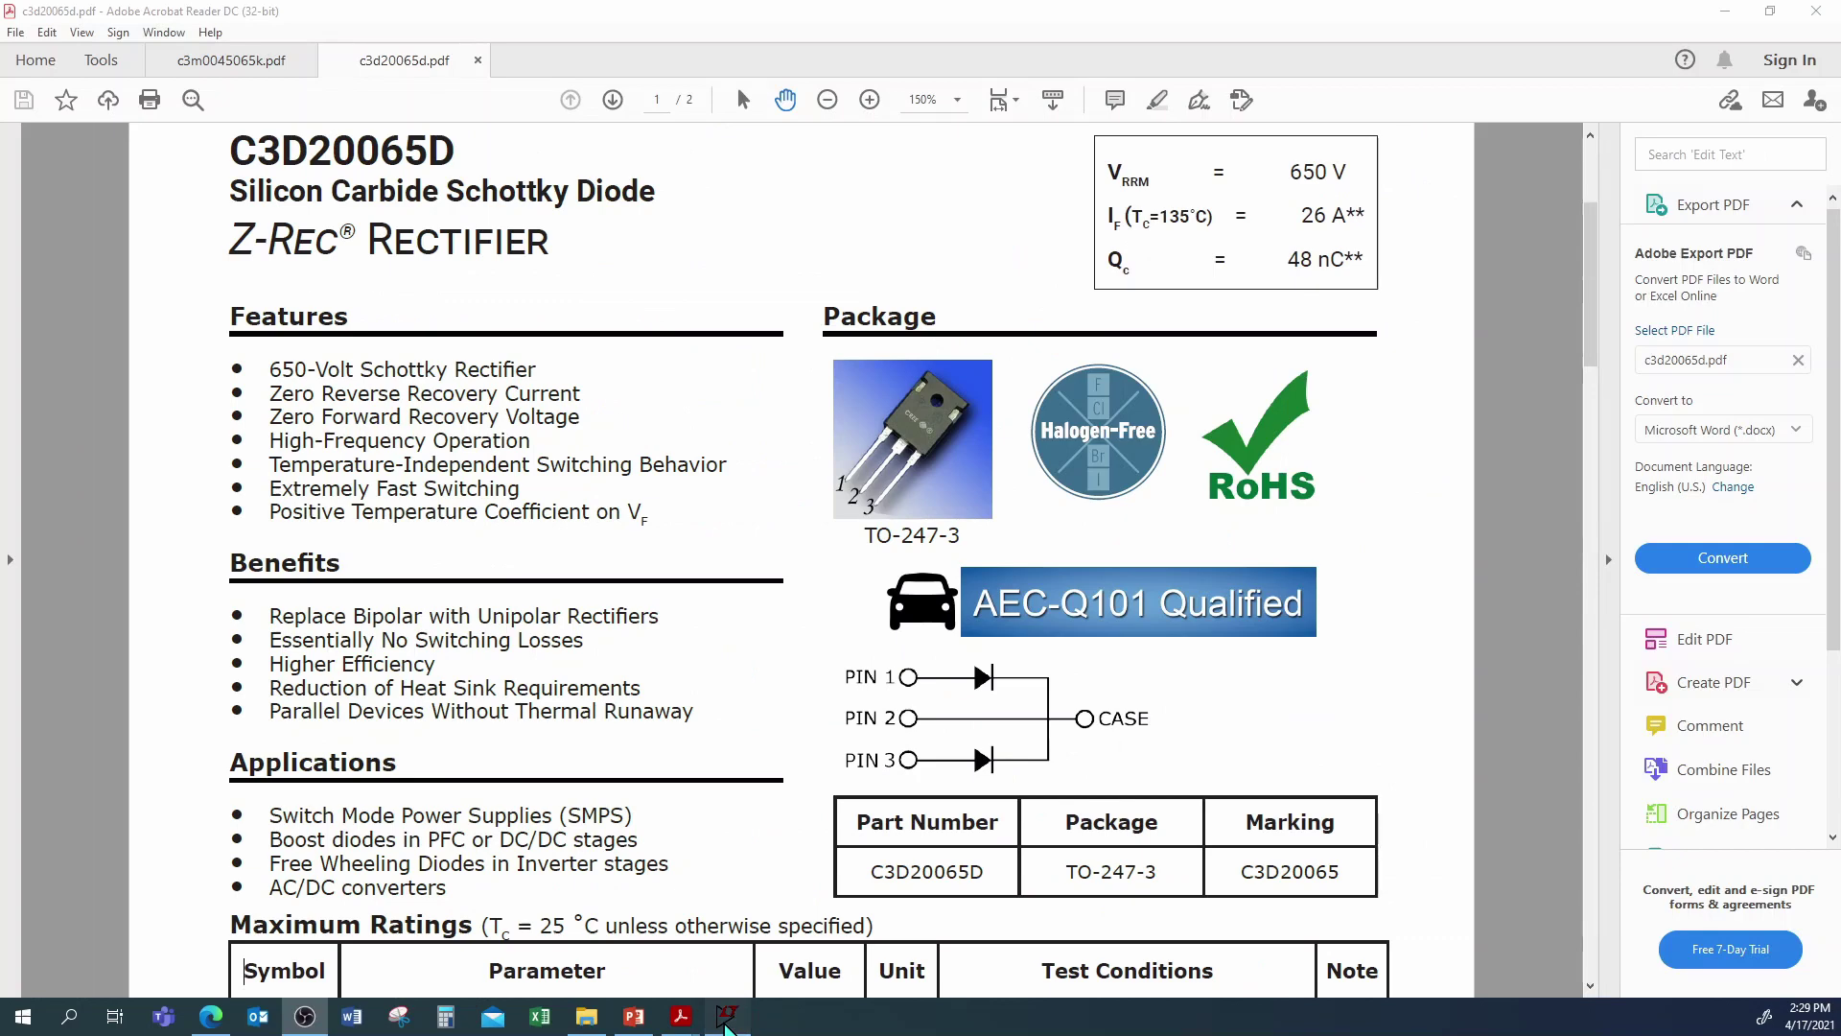
Step: Switch back to LTspice and, in the ChopperExample schematic, replace U1's value with the copied name C3M0045065K
{"action": "left_click", "coordinate": [727, 1015]}
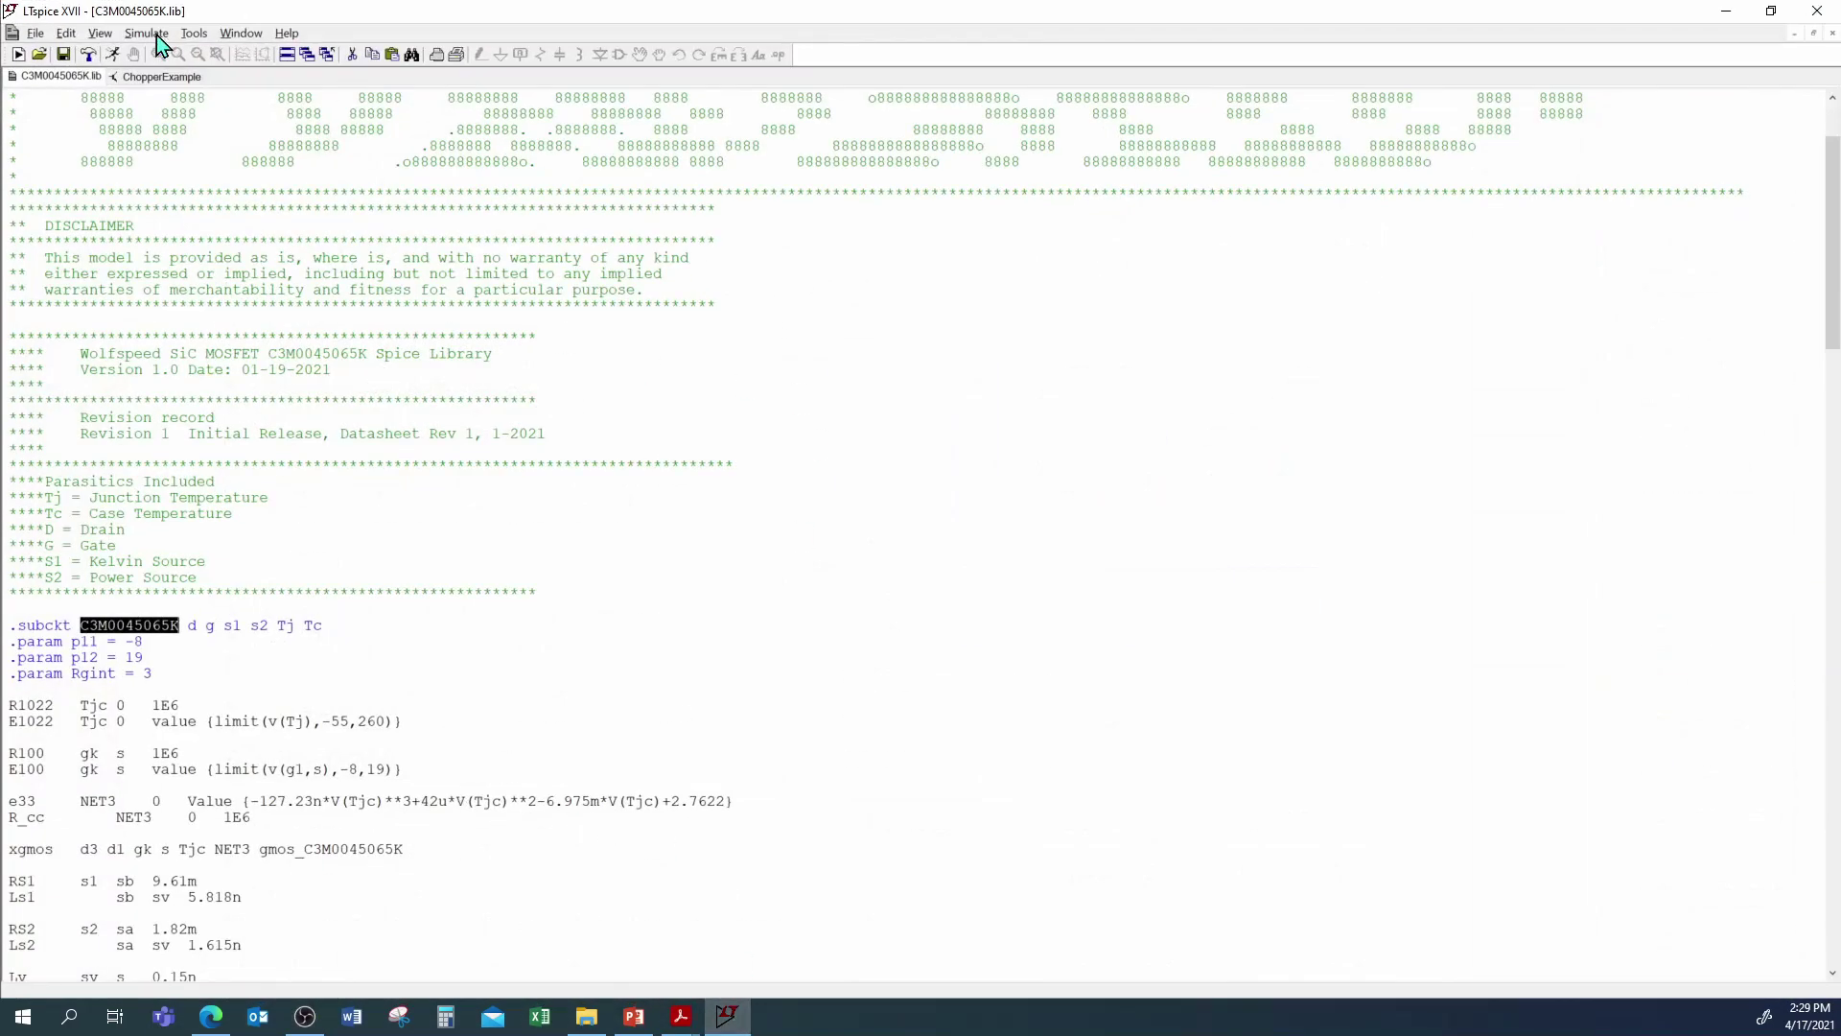
{"action": "left_click", "coordinate": [151, 83]}
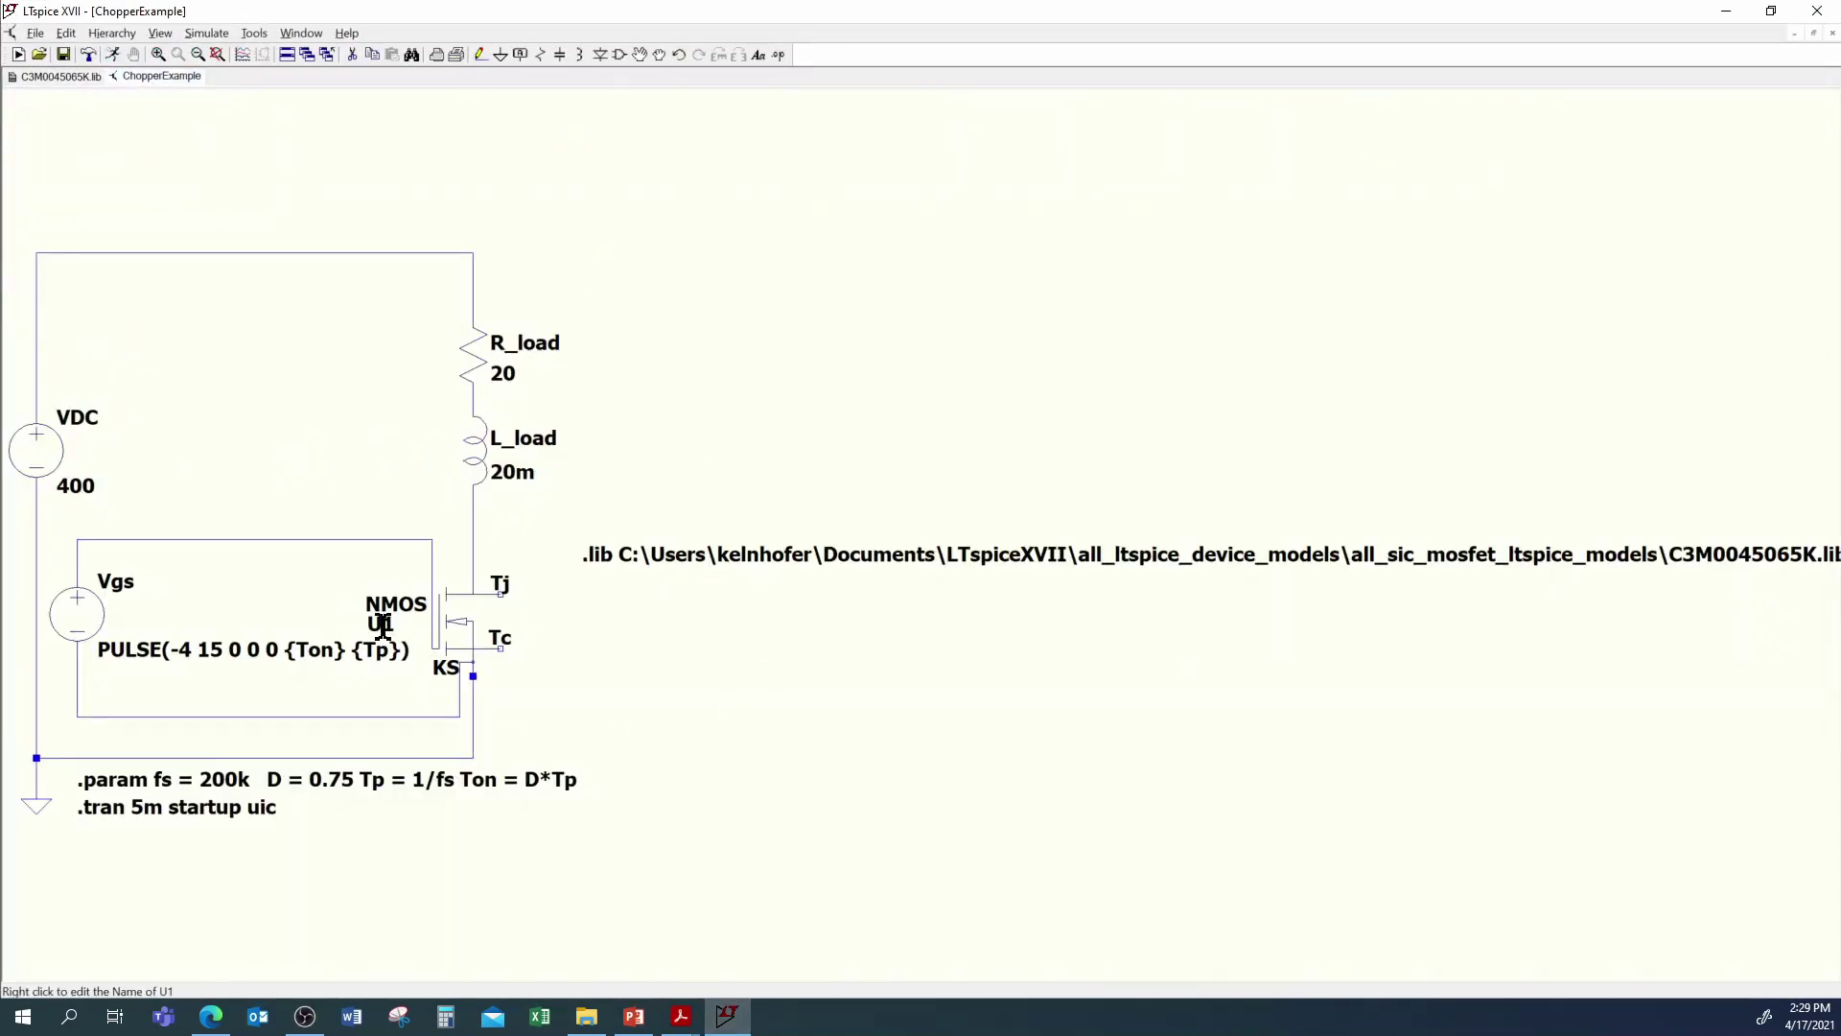
{"action": "right_click", "coordinate": [397, 604]}
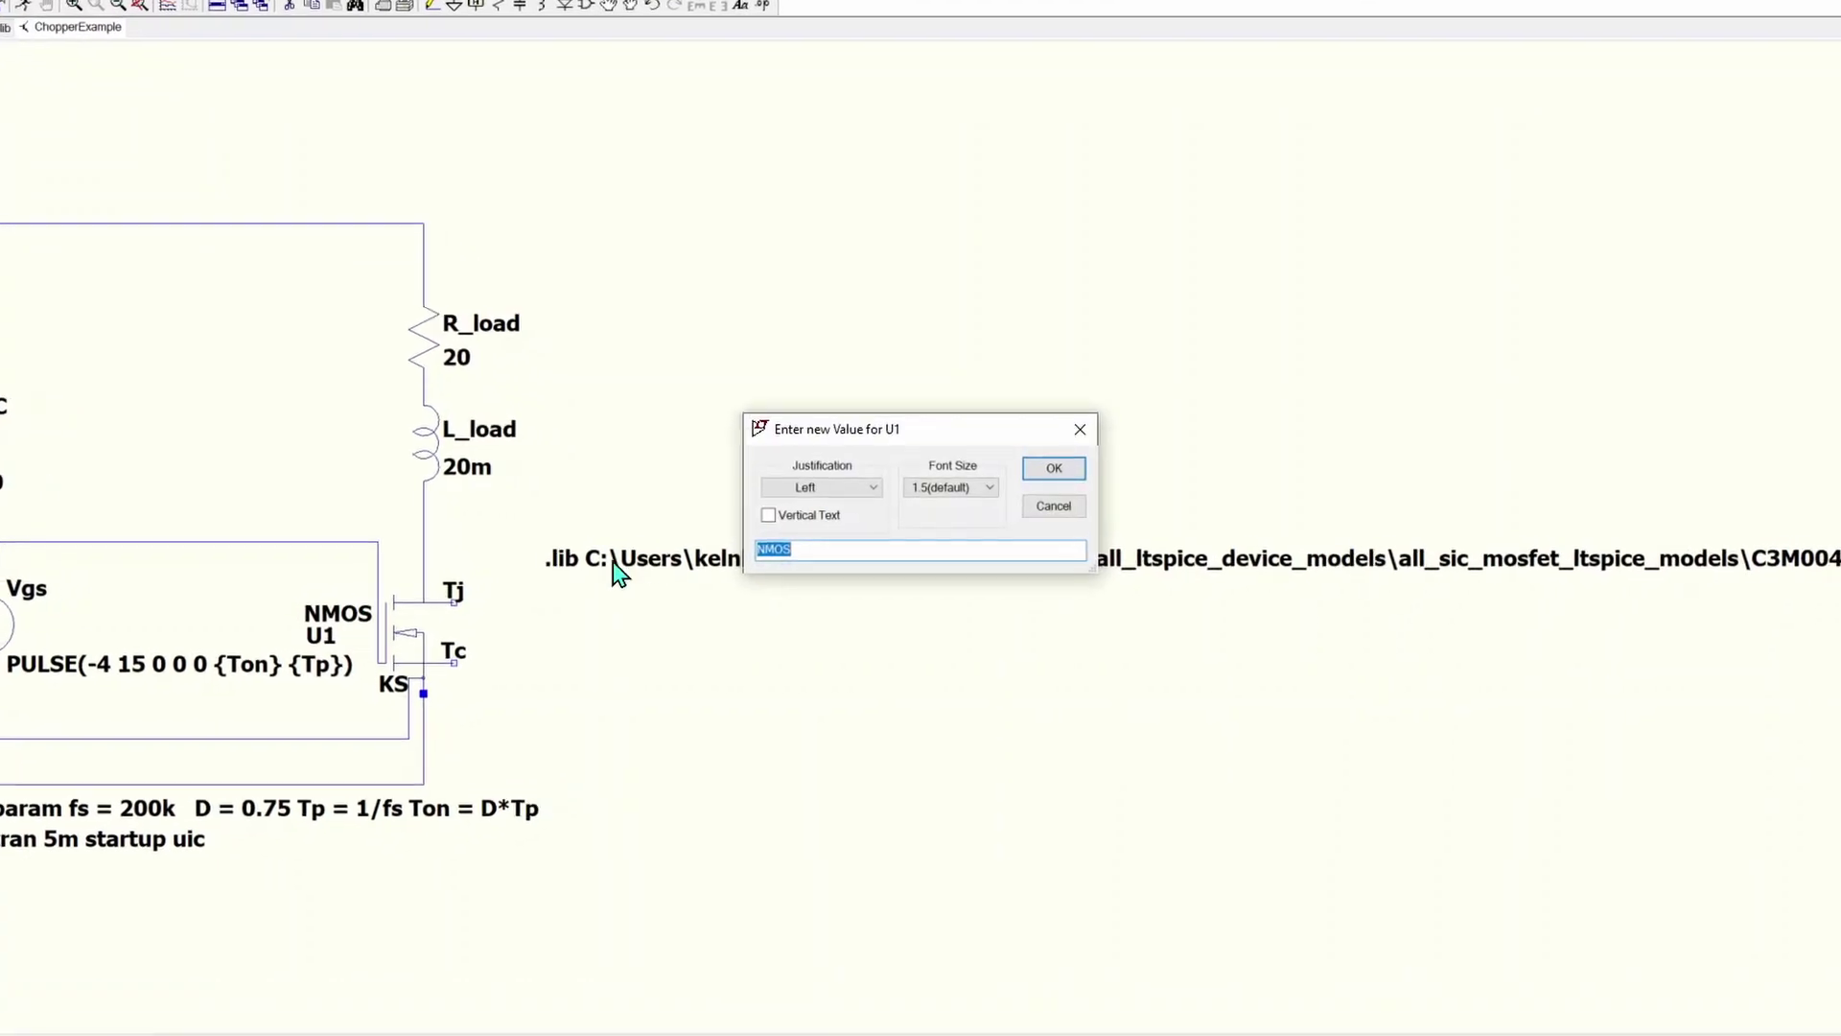
{"action": "key", "text": "BackSpace"}
{"action": "right_click", "coordinate": [779, 561]}
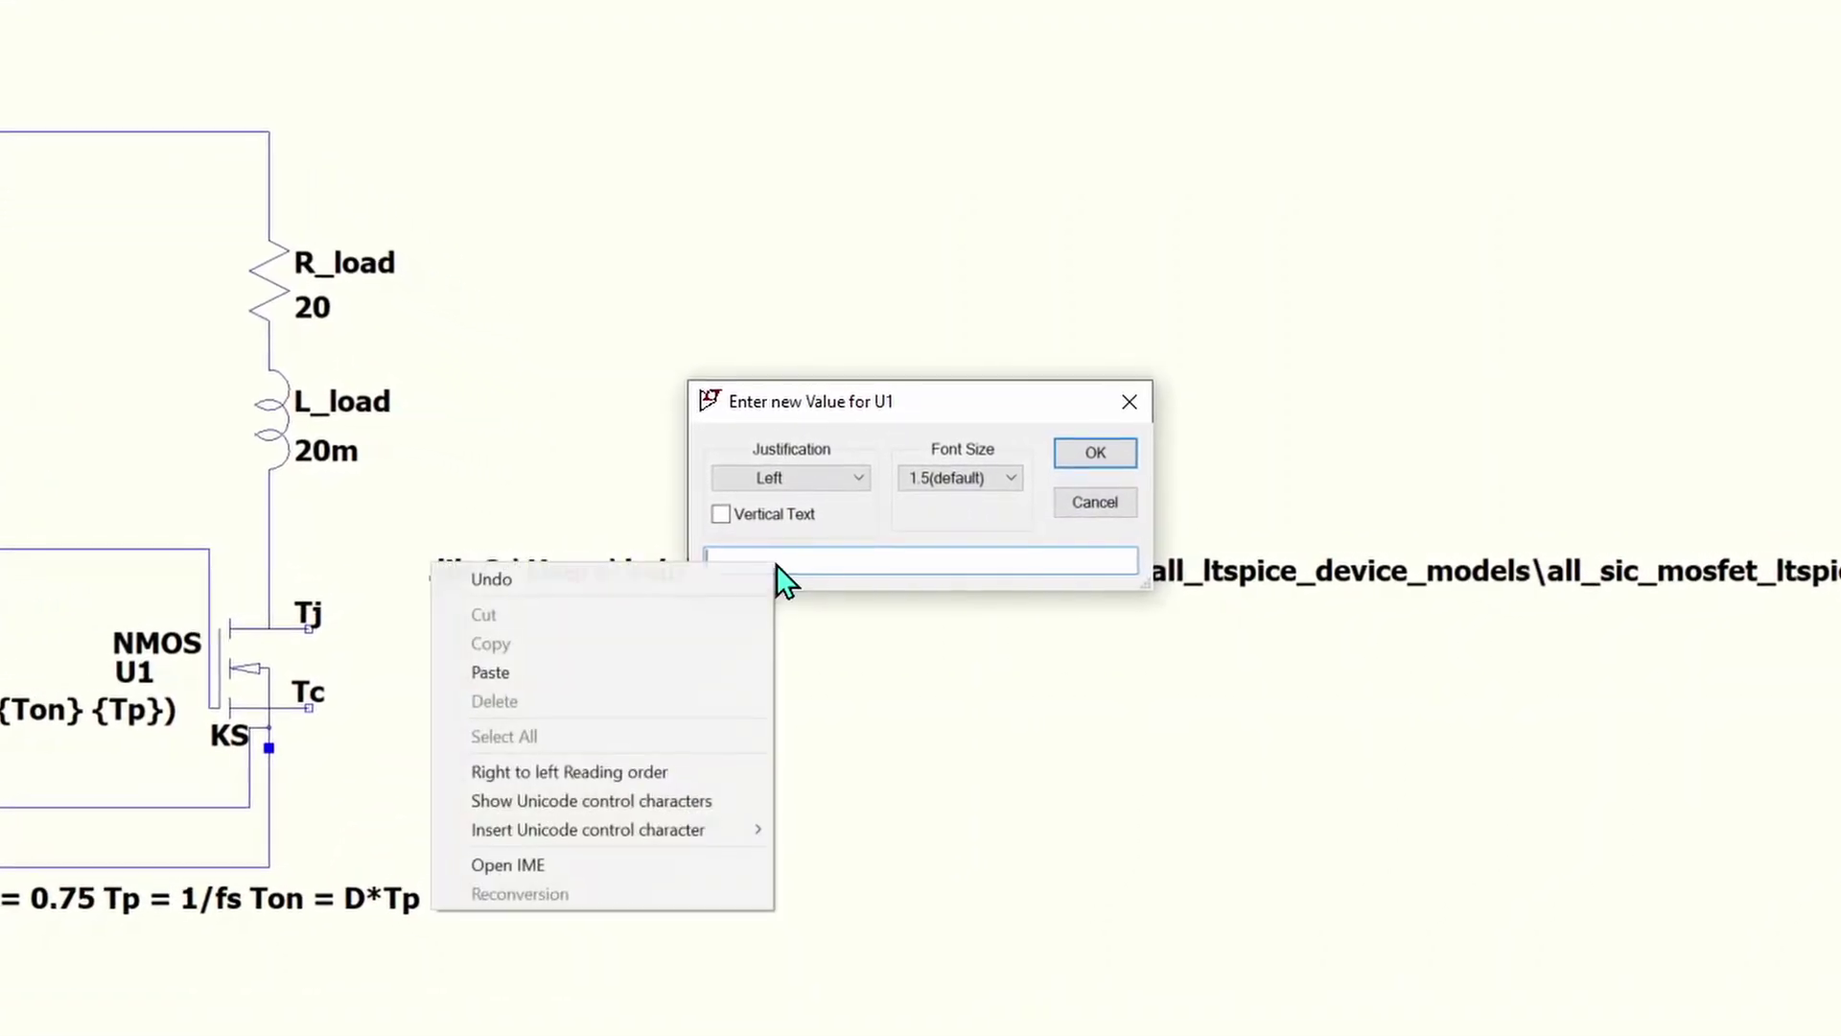
{"action": "left_click", "coordinate": [641, 674]}
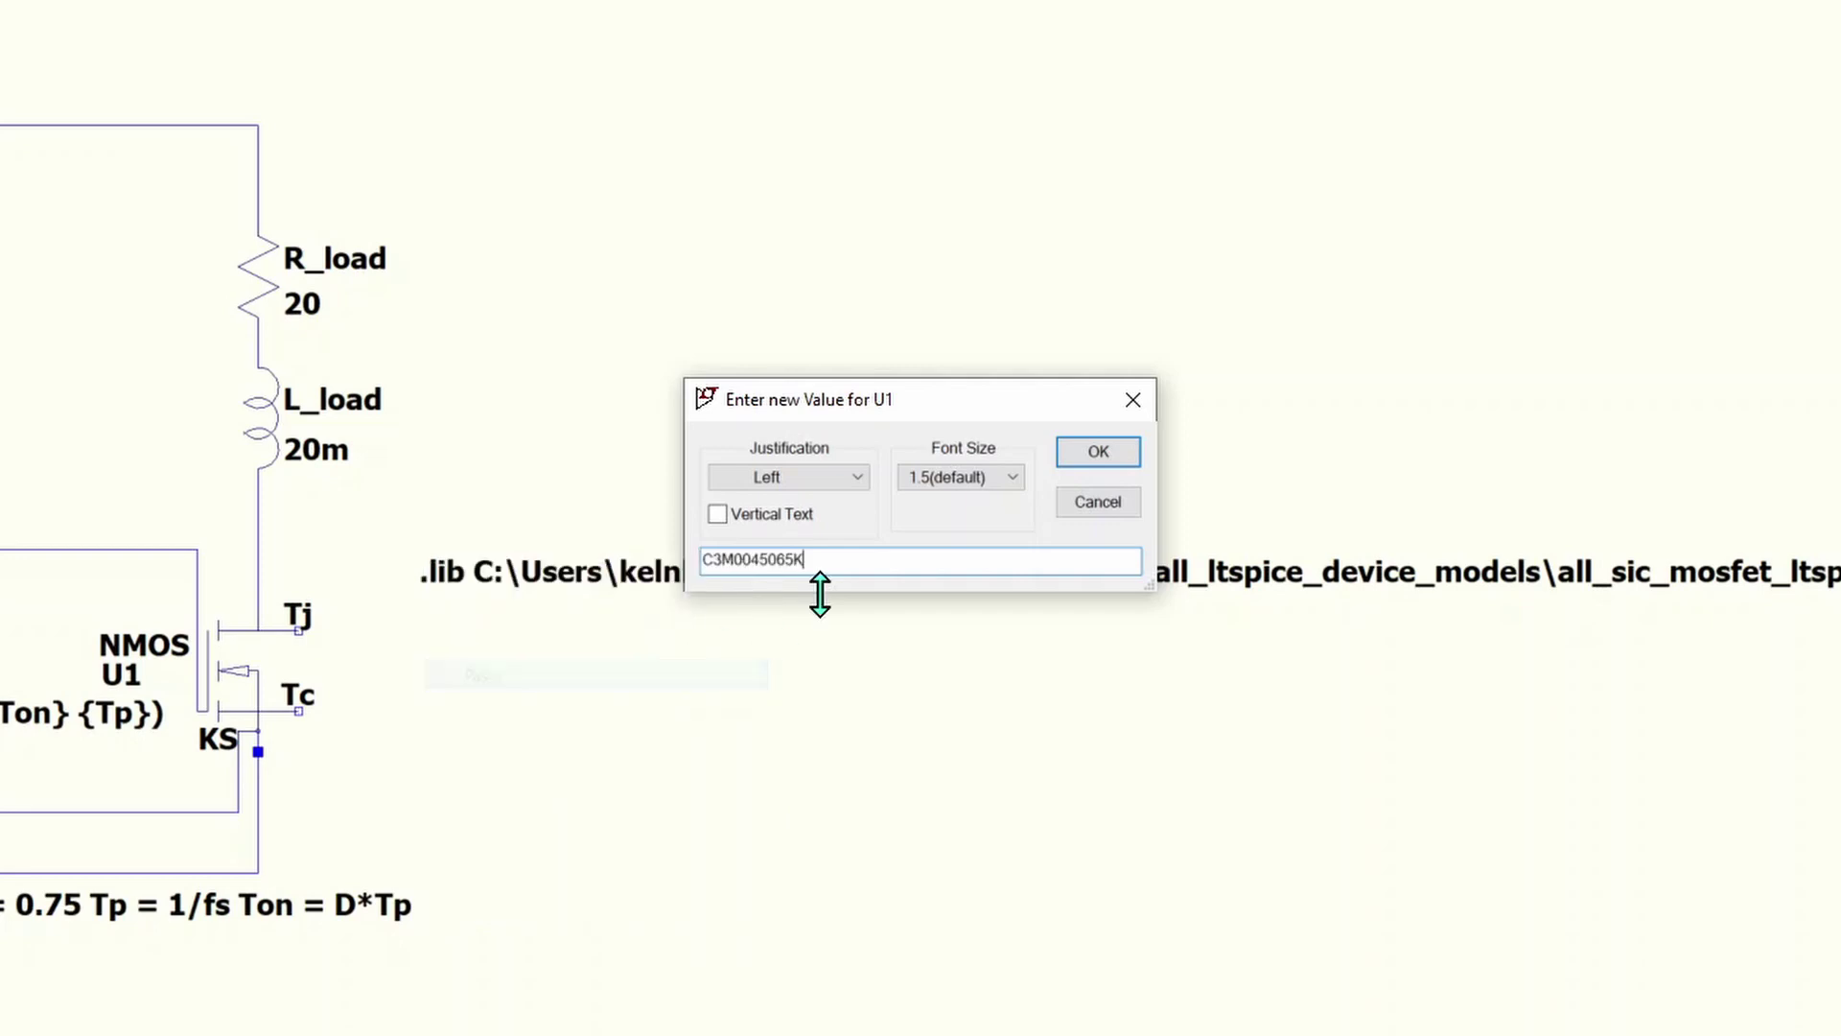
{"action": "left_click", "coordinate": [1120, 448]}
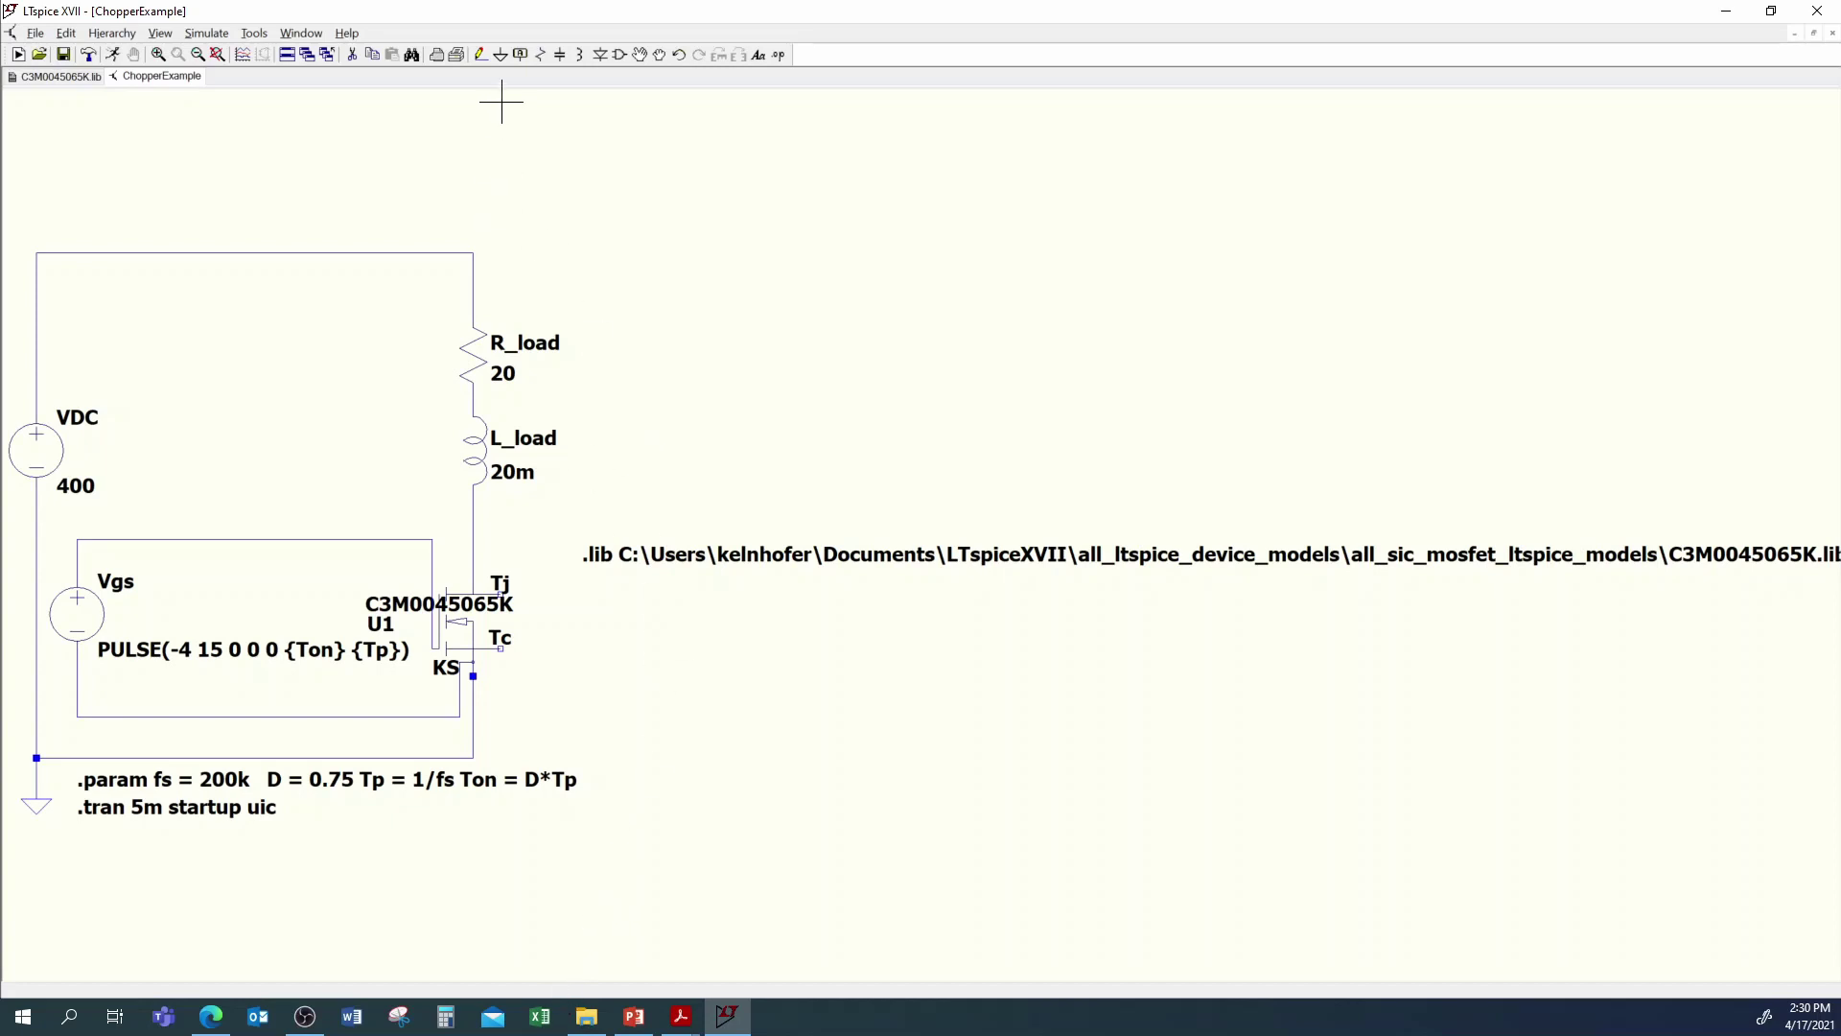
Step: Place one C3D20065D diode from SiCWolfspeedDevices between VDC and R_load, rotated so its Case pin points up
{"action": "left_click", "coordinate": [619, 55]}
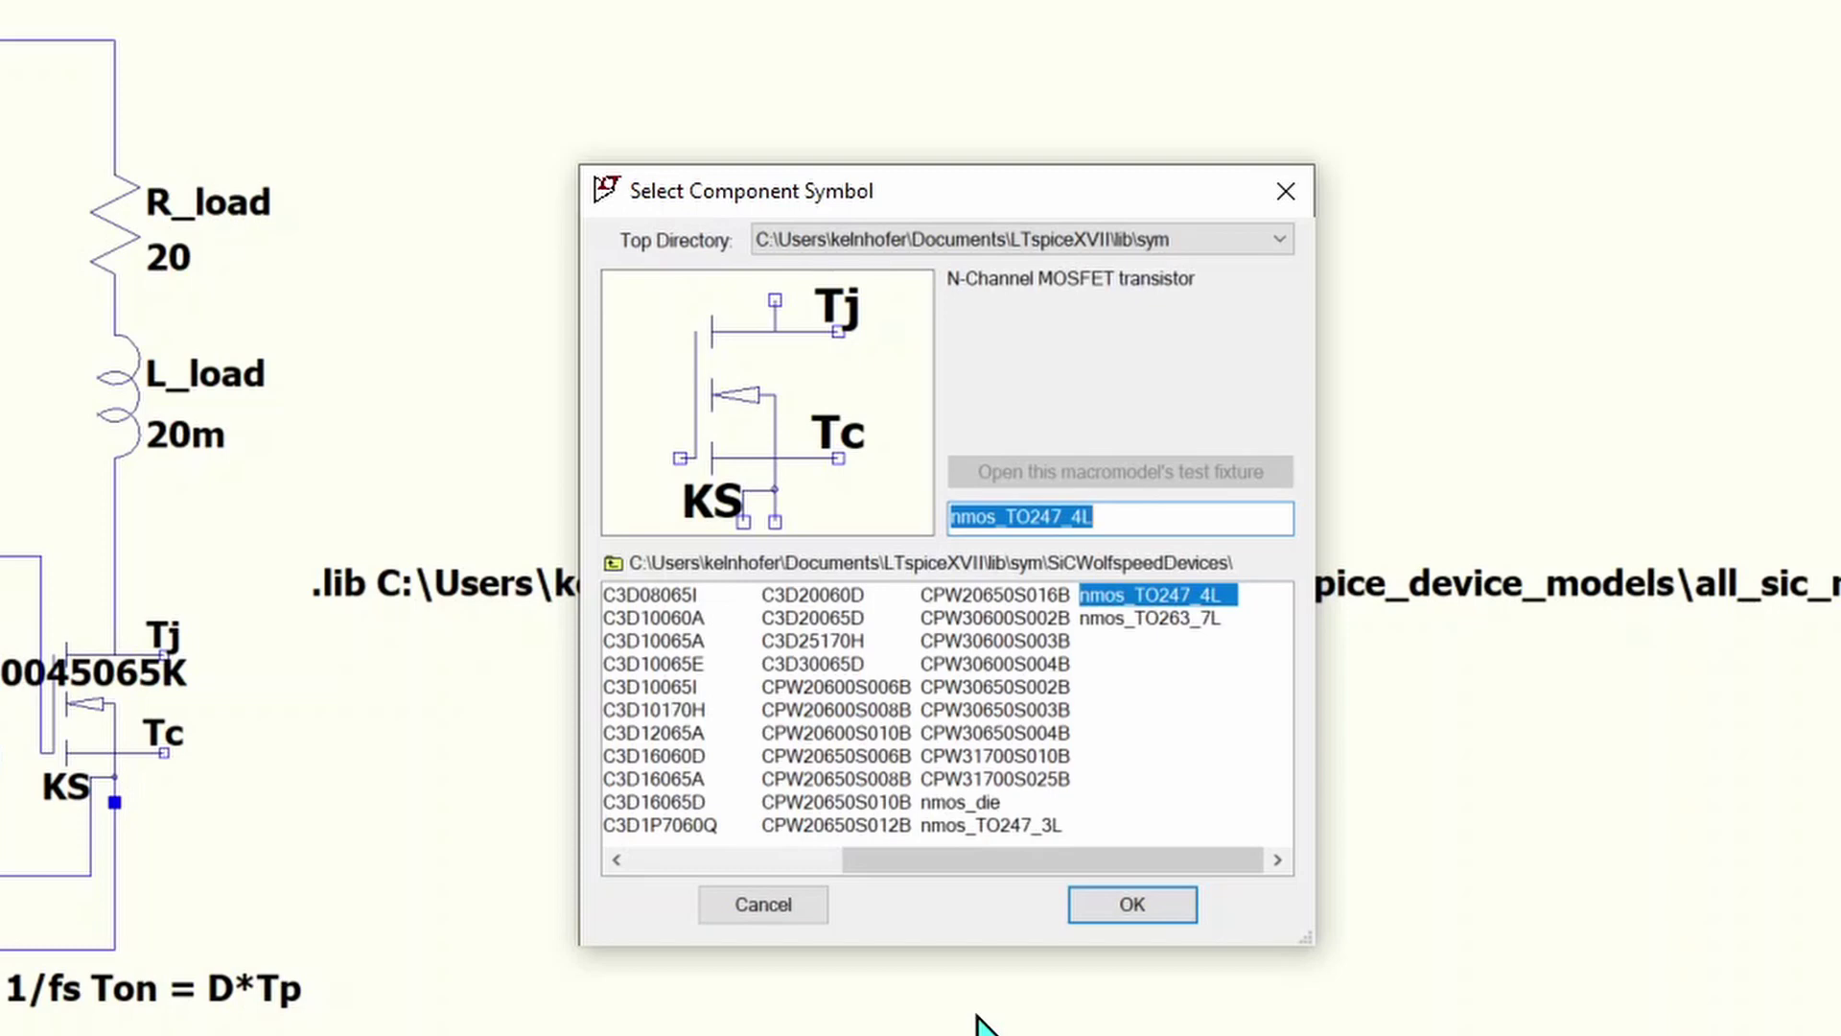
{"action": "left_click_drag", "start_coordinate": [1033, 878], "coordinate": [918, 884]}
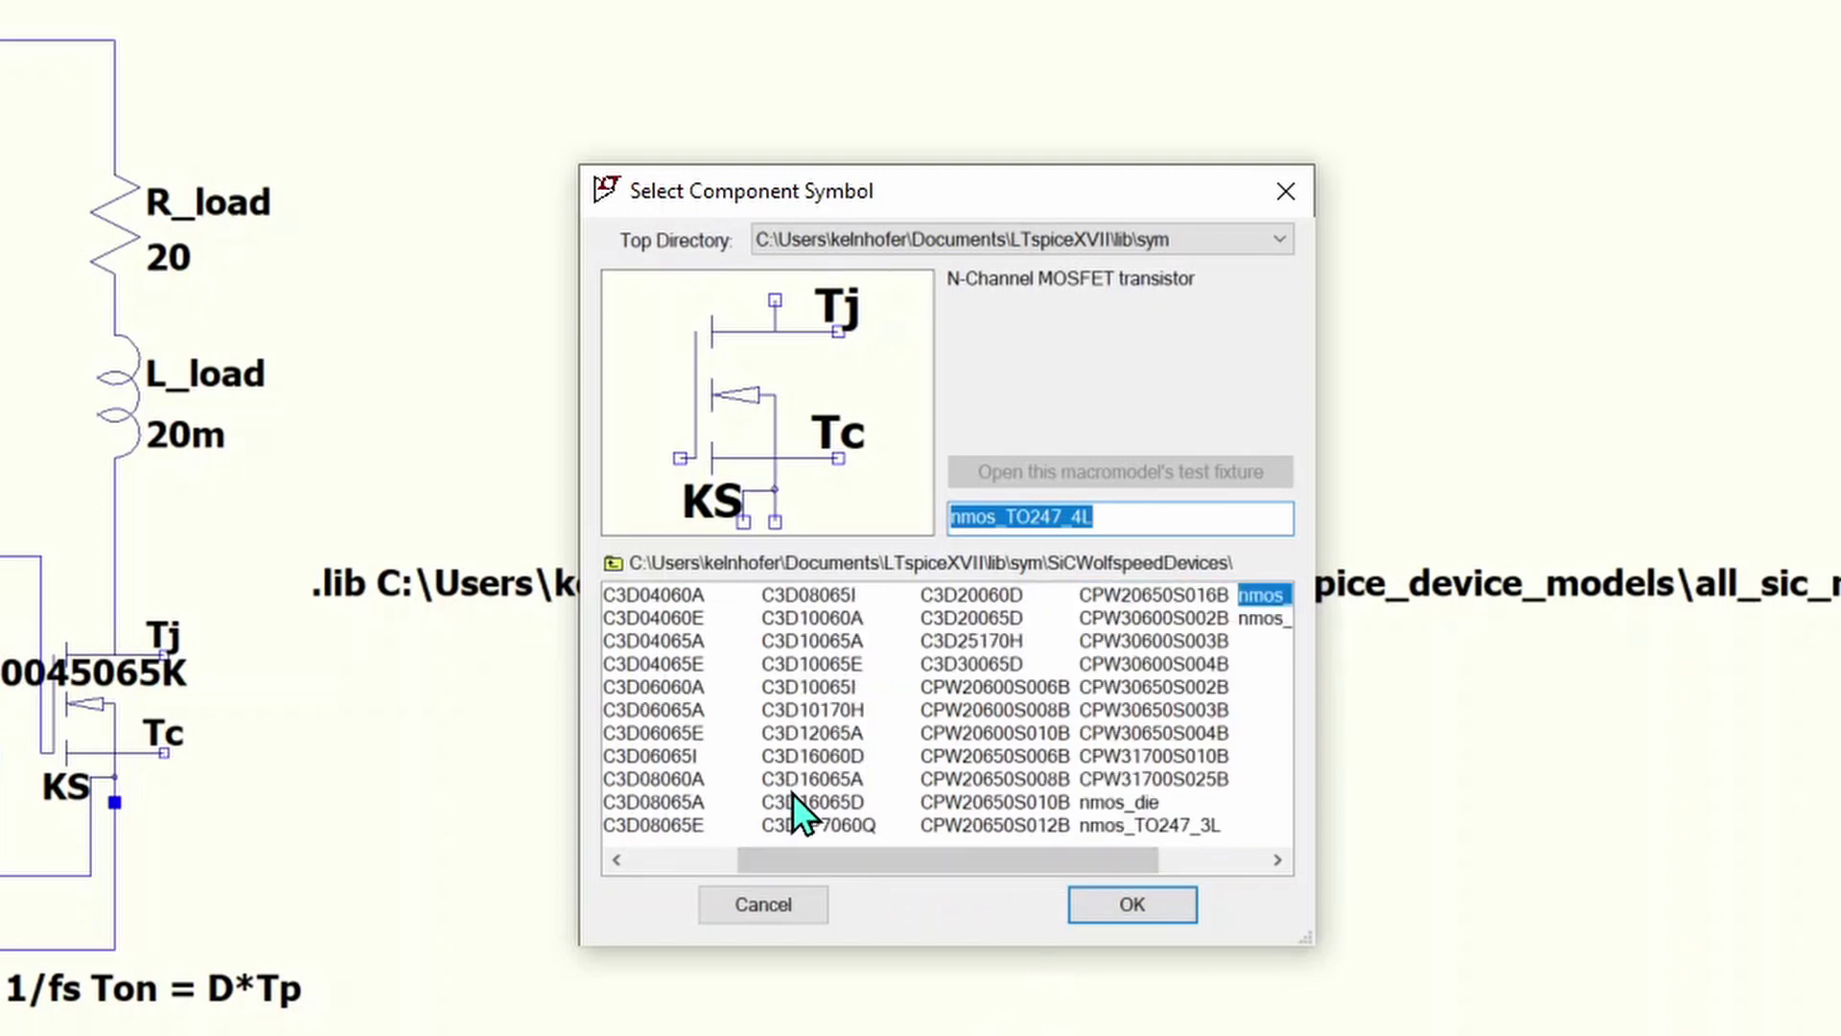
{"action": "left_click", "coordinate": [985, 621]}
{"action": "left_click", "coordinate": [1111, 909]}
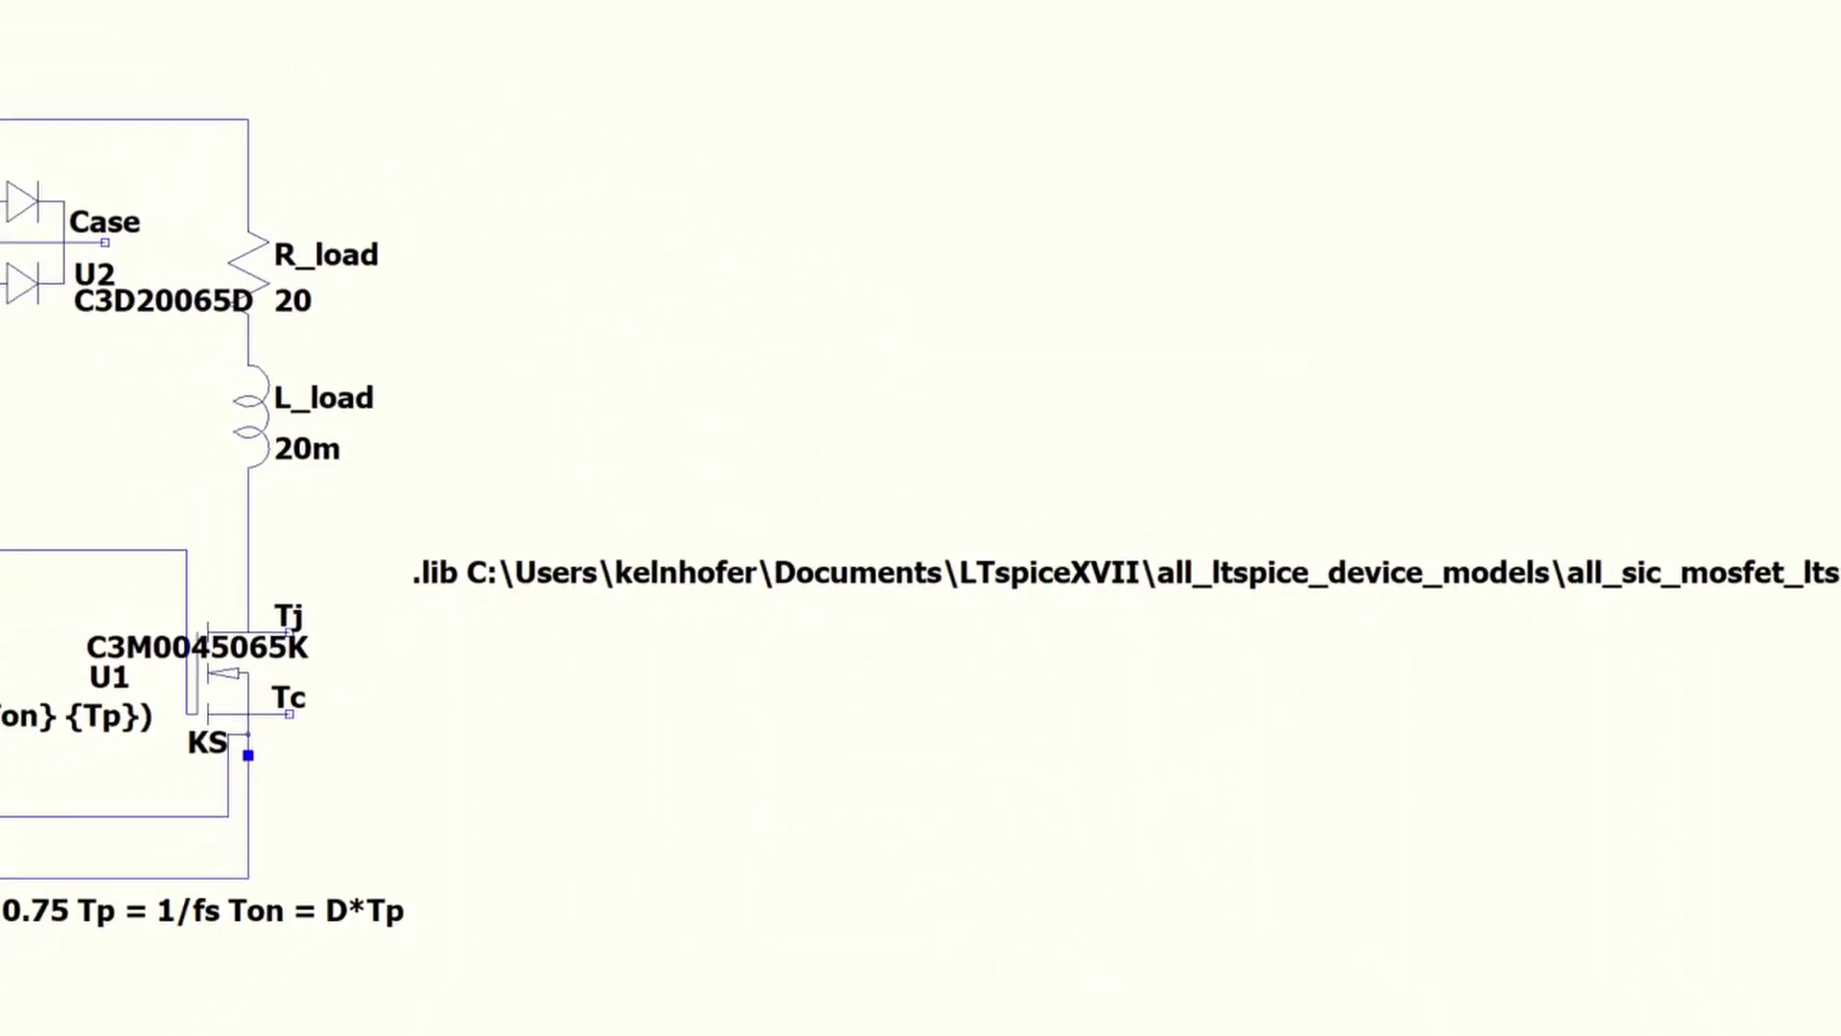
{"action": "key", "text": "ctrl+r"}
{"action": "key", "text": "ctrl+r"}
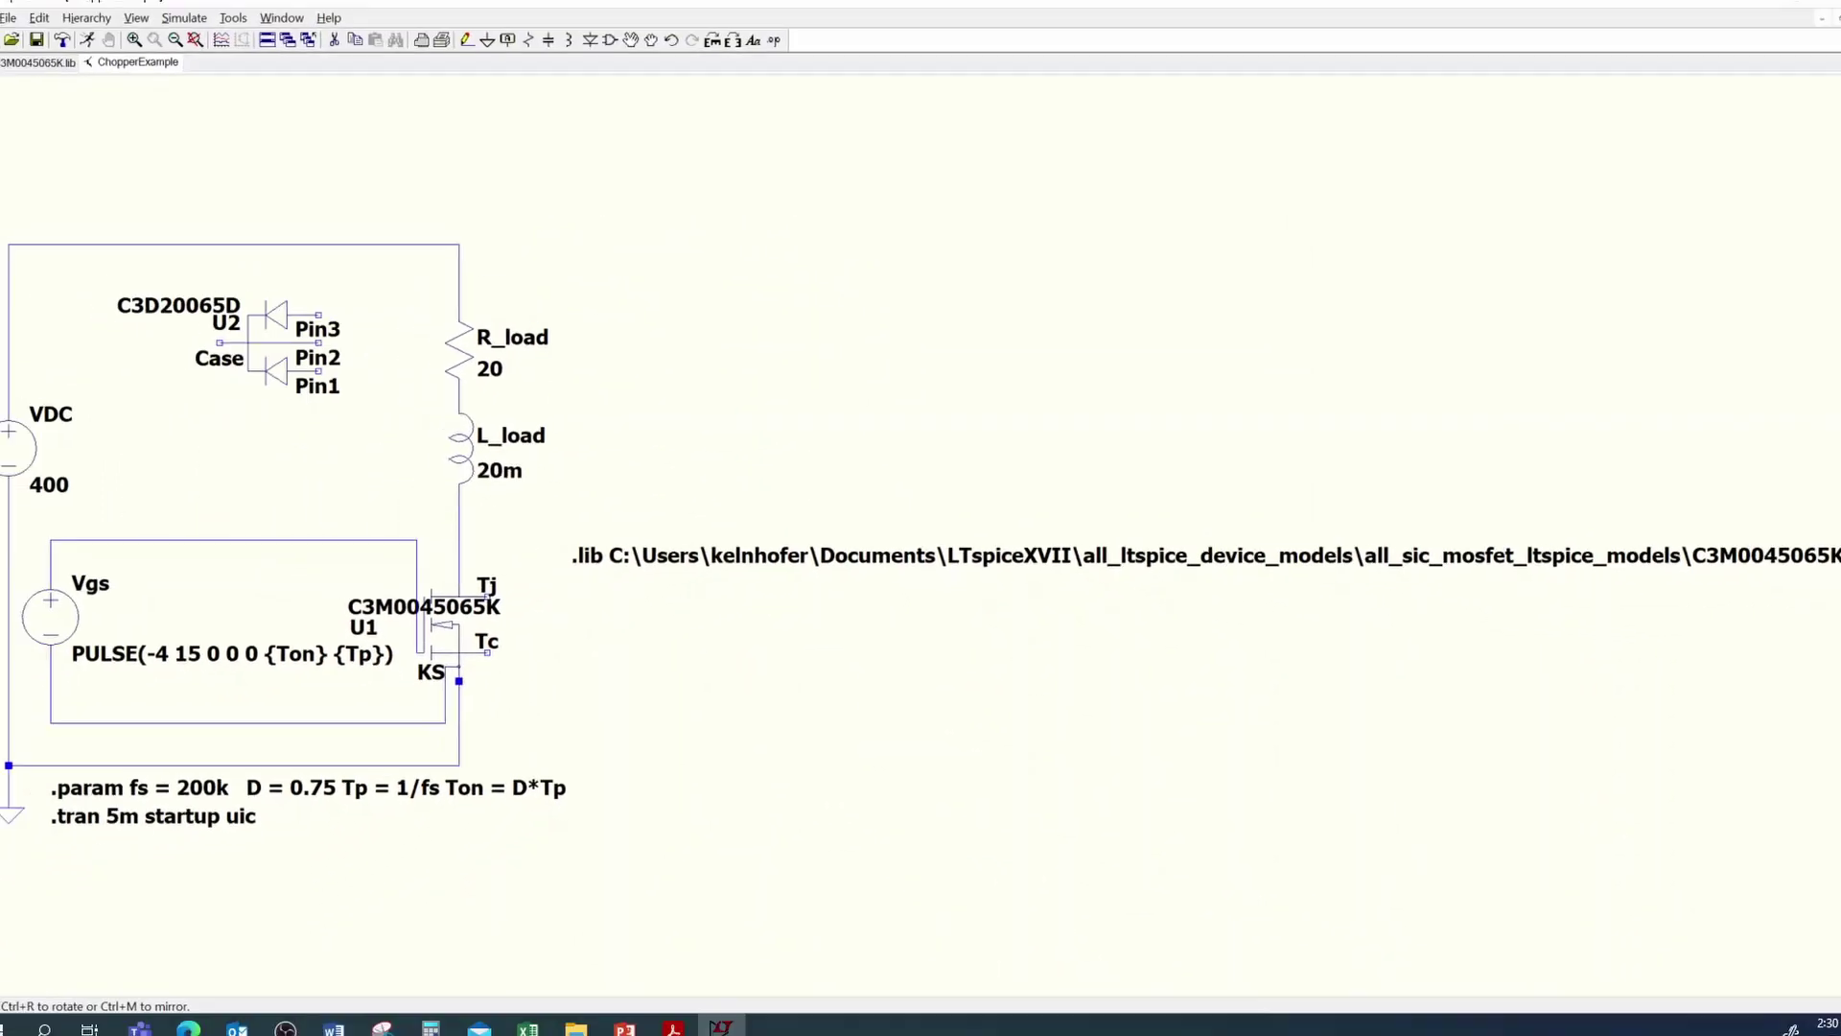
{"action": "key", "text": "ctrl+r"}
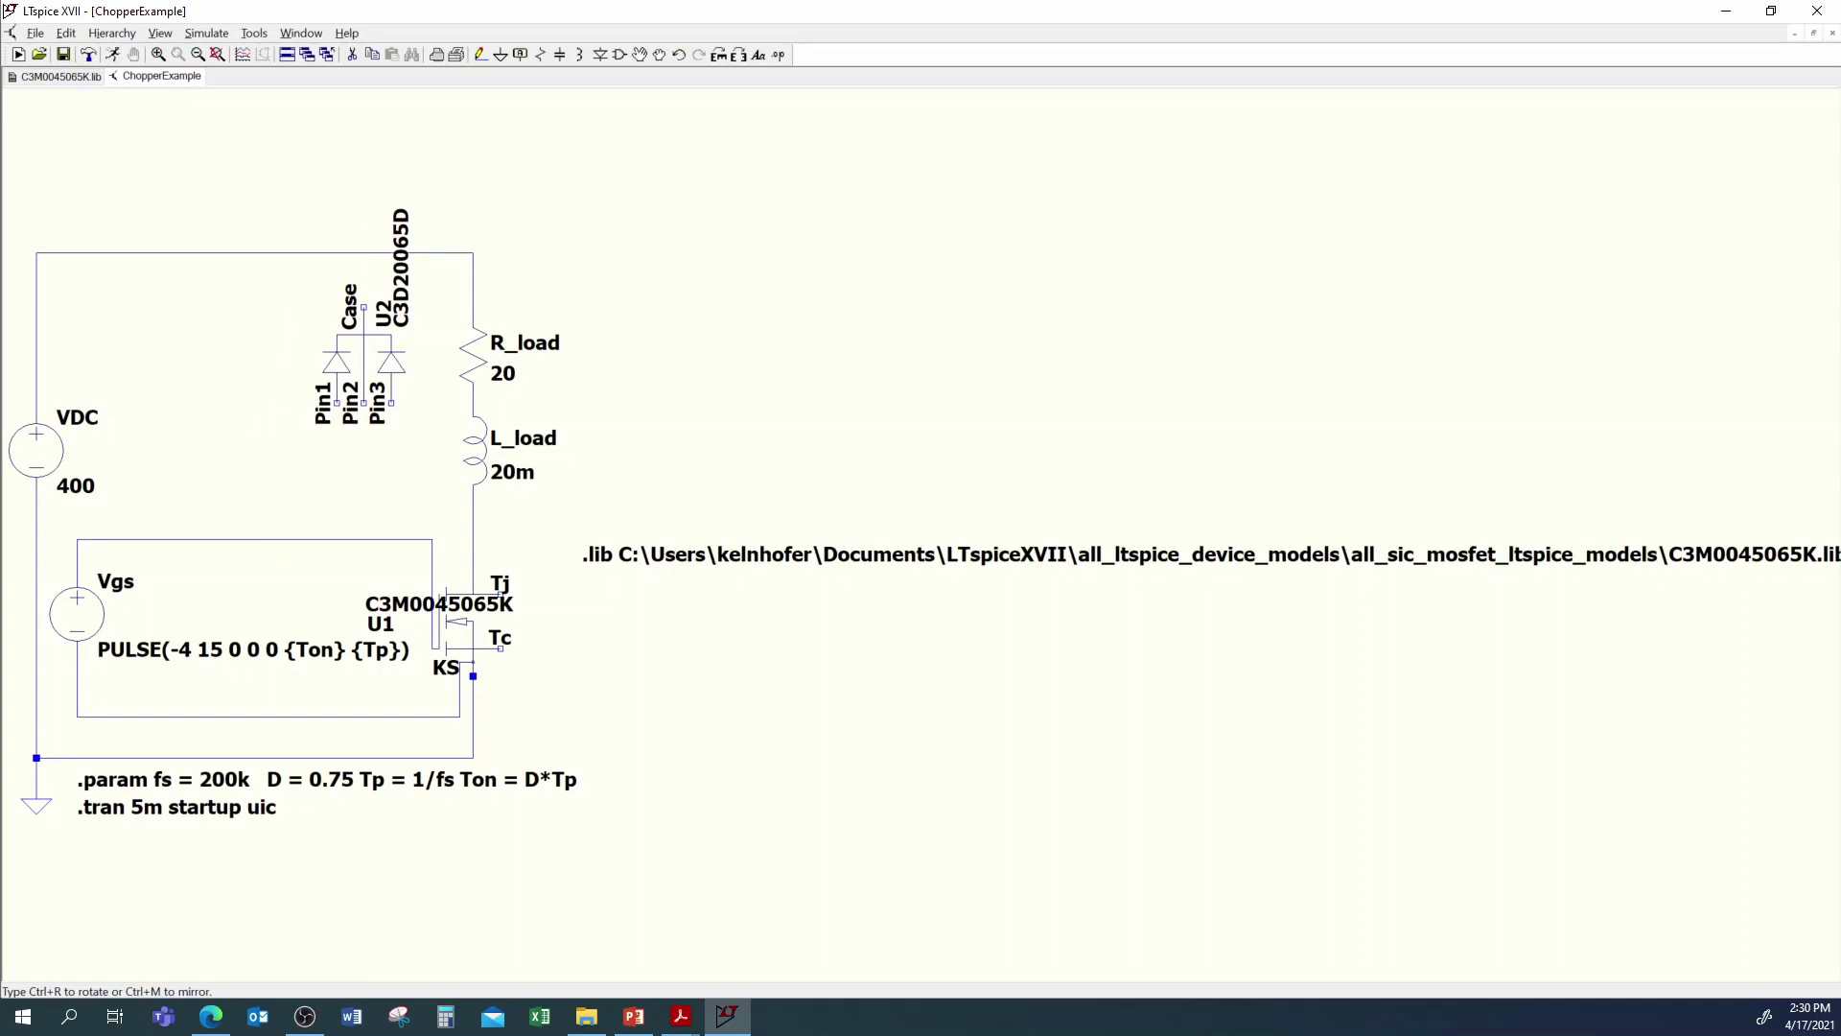
{"action": "left_click", "coordinate": [441, 470]}
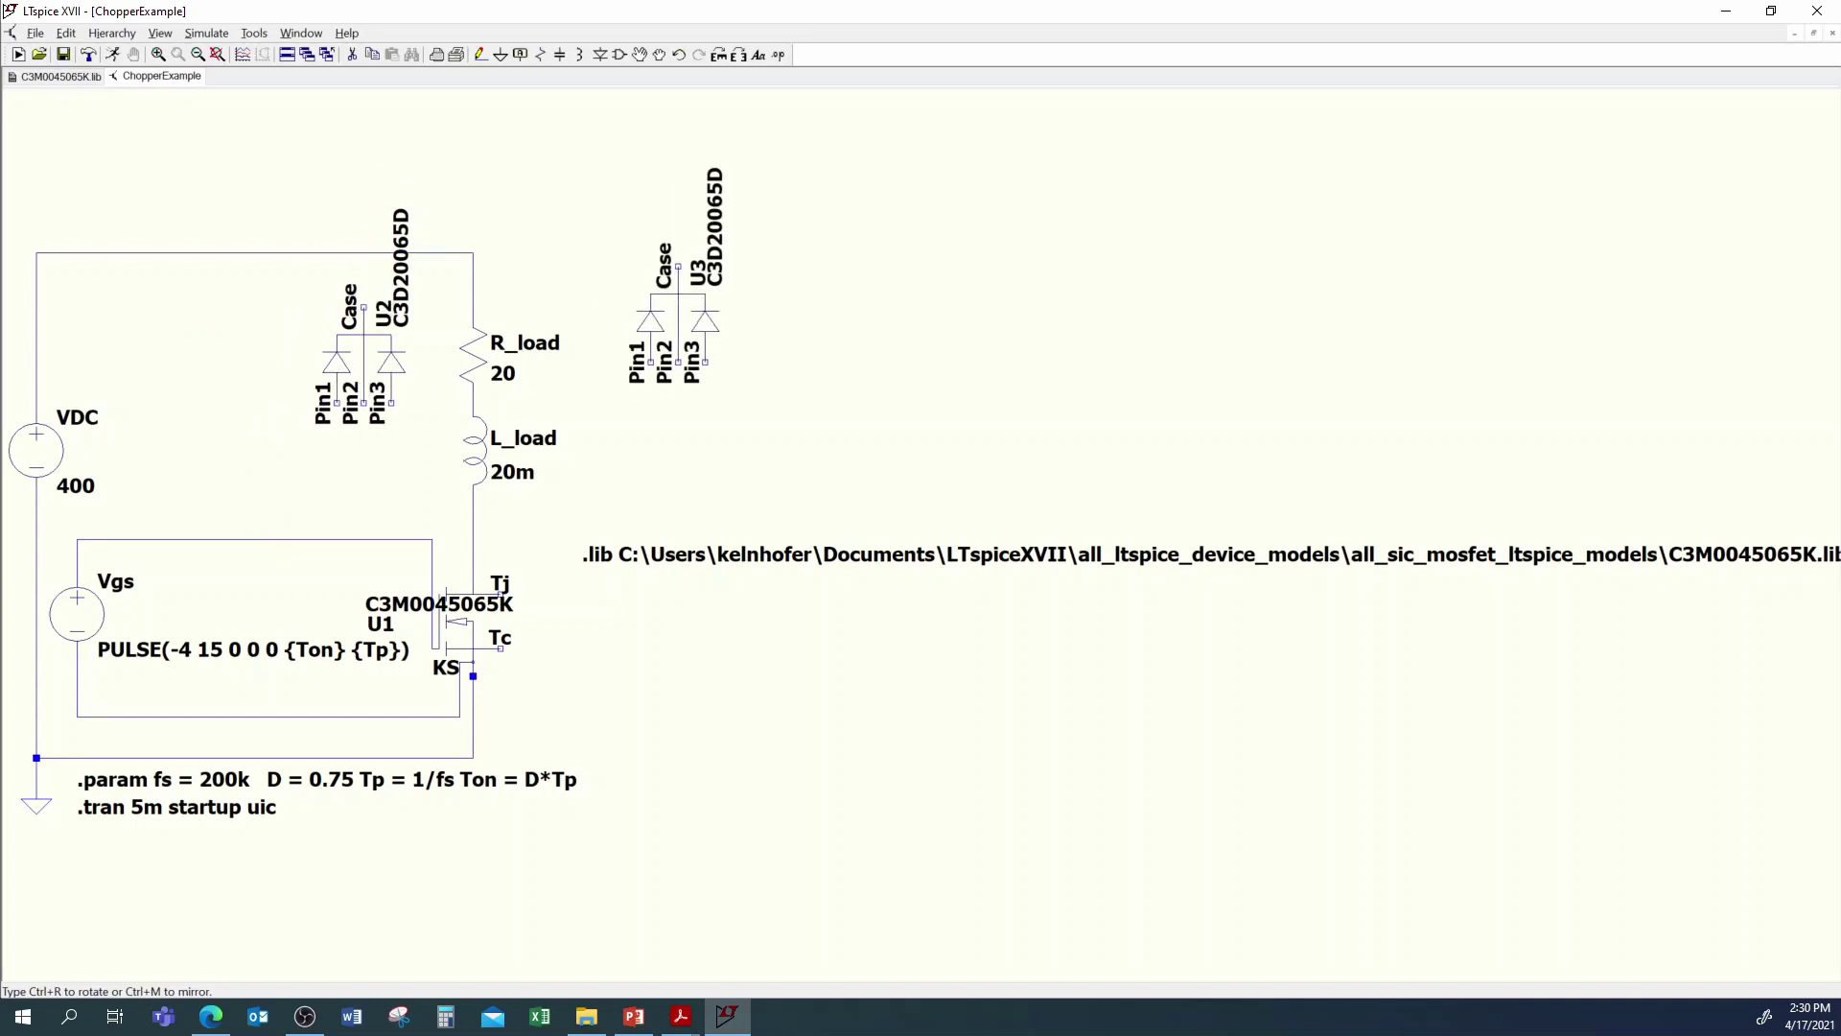
{"action": "key", "text": "Escape"}
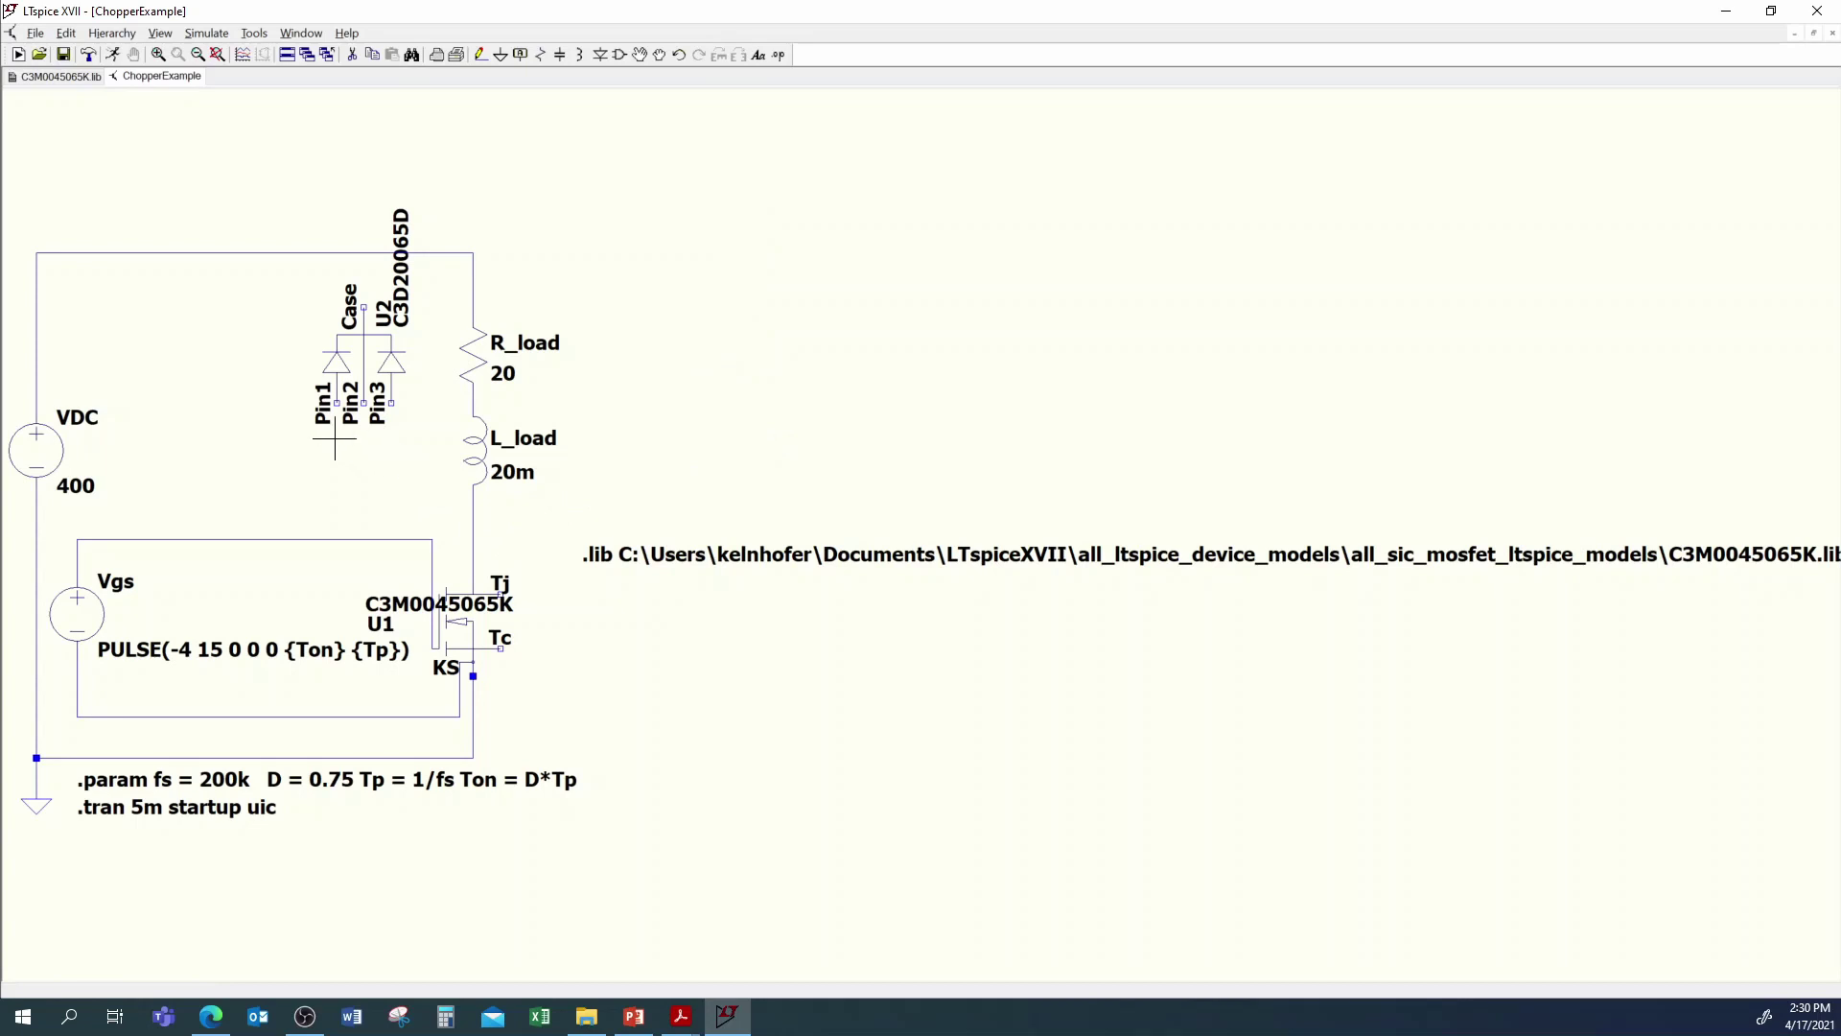
Step: Wire Pin1 and Pin3 of diode U2 to the node between L_load and the drain of U1
{"action": "key", "text": "F3"}
{"action": "left_click", "coordinate": [337, 404]}
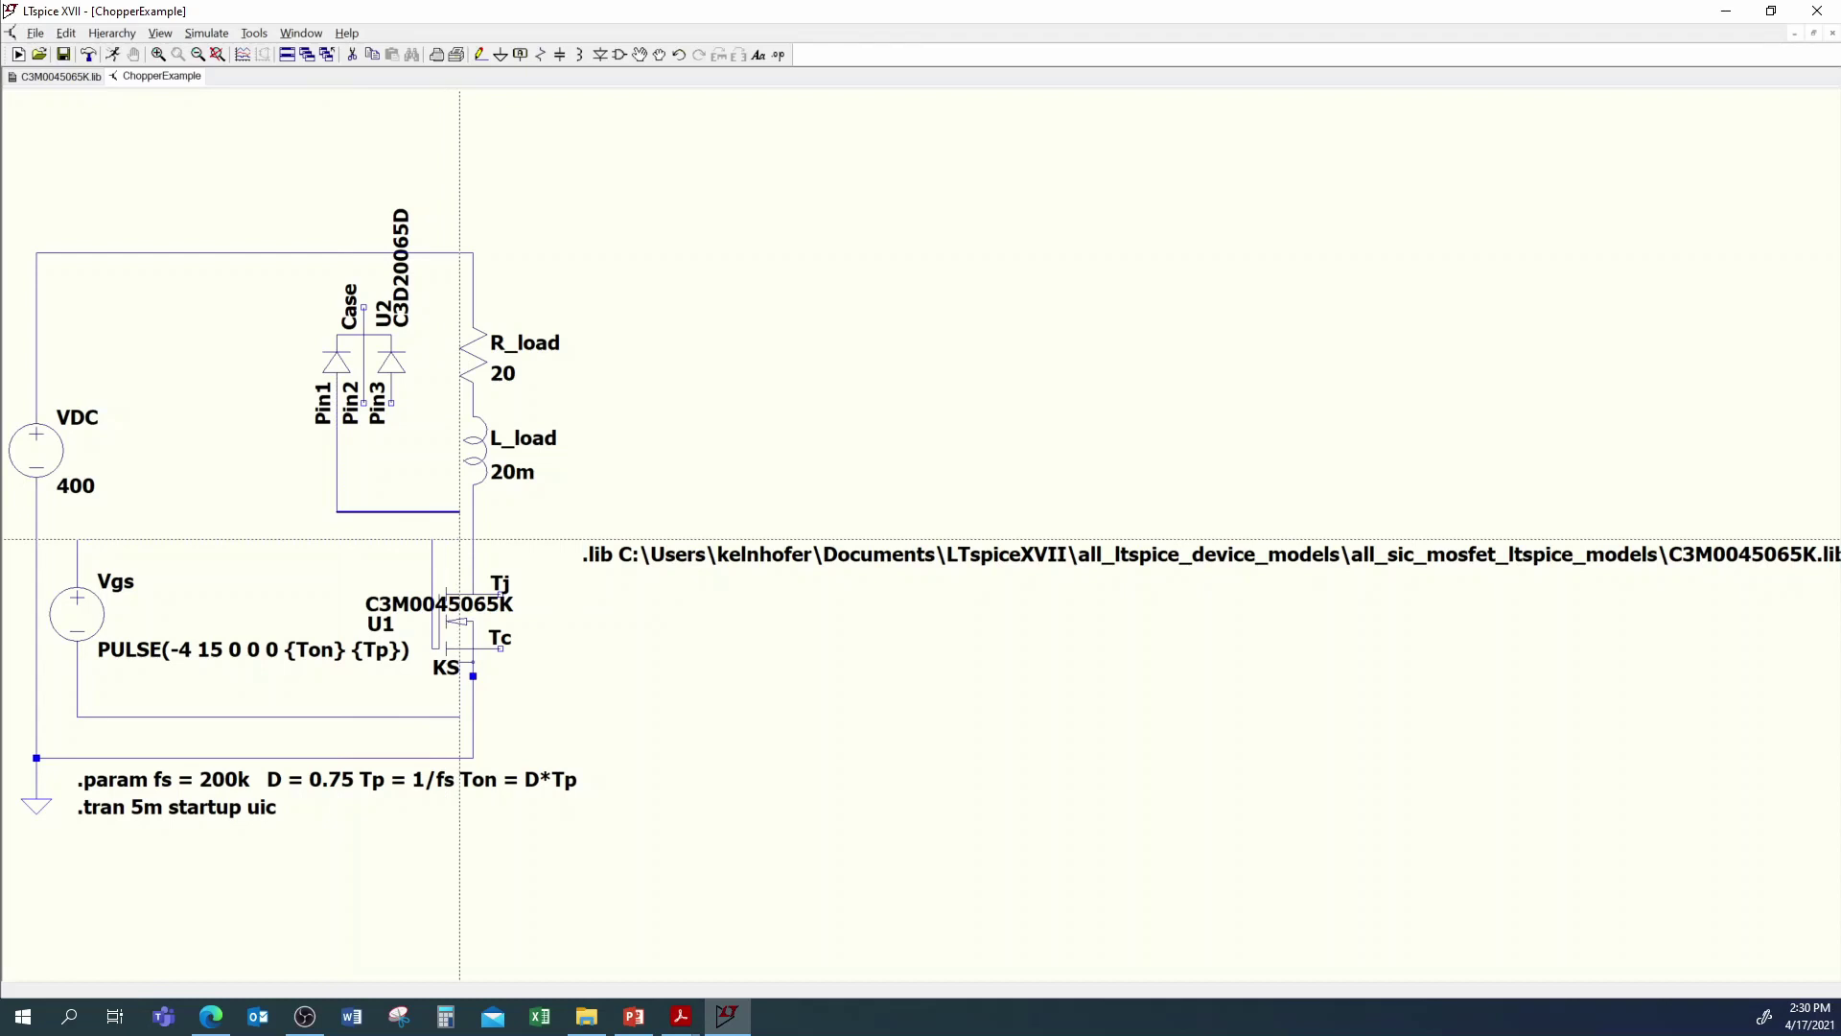
{"action": "left_click", "coordinate": [472, 512]}
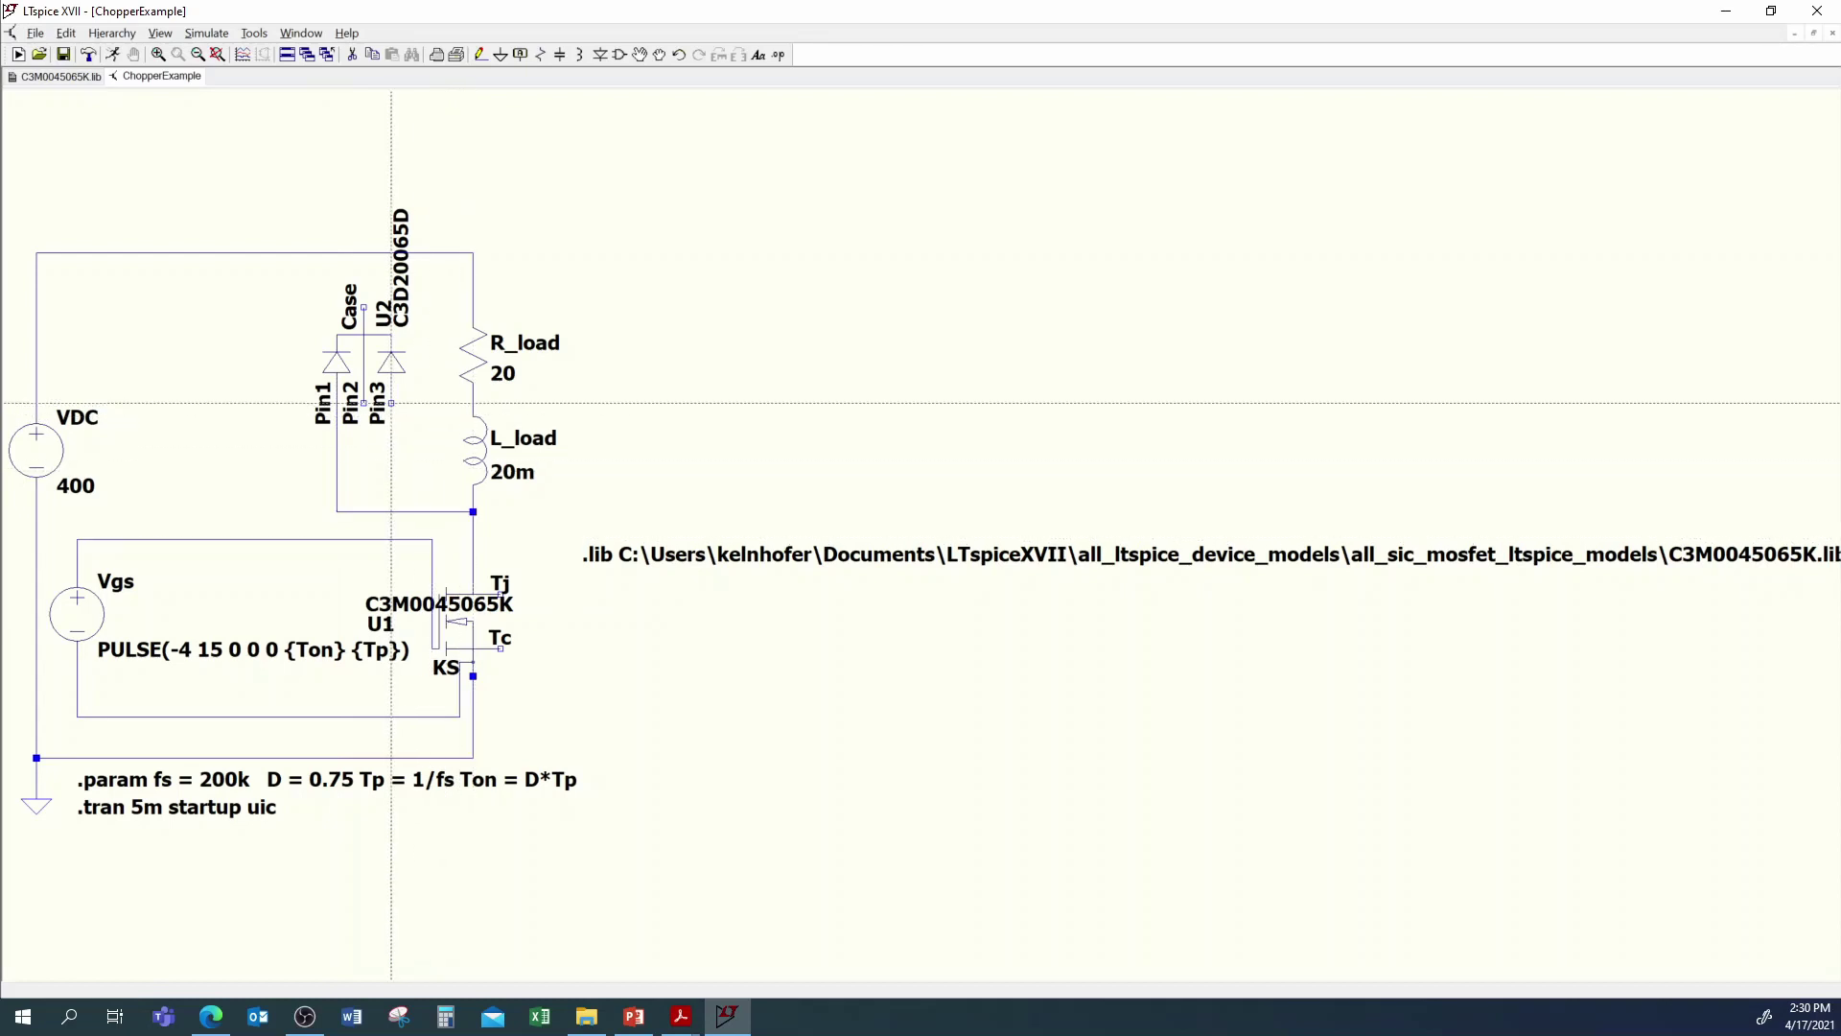
{"action": "left_click", "coordinate": [391, 404]}
{"action": "left_click", "coordinate": [391, 512]}
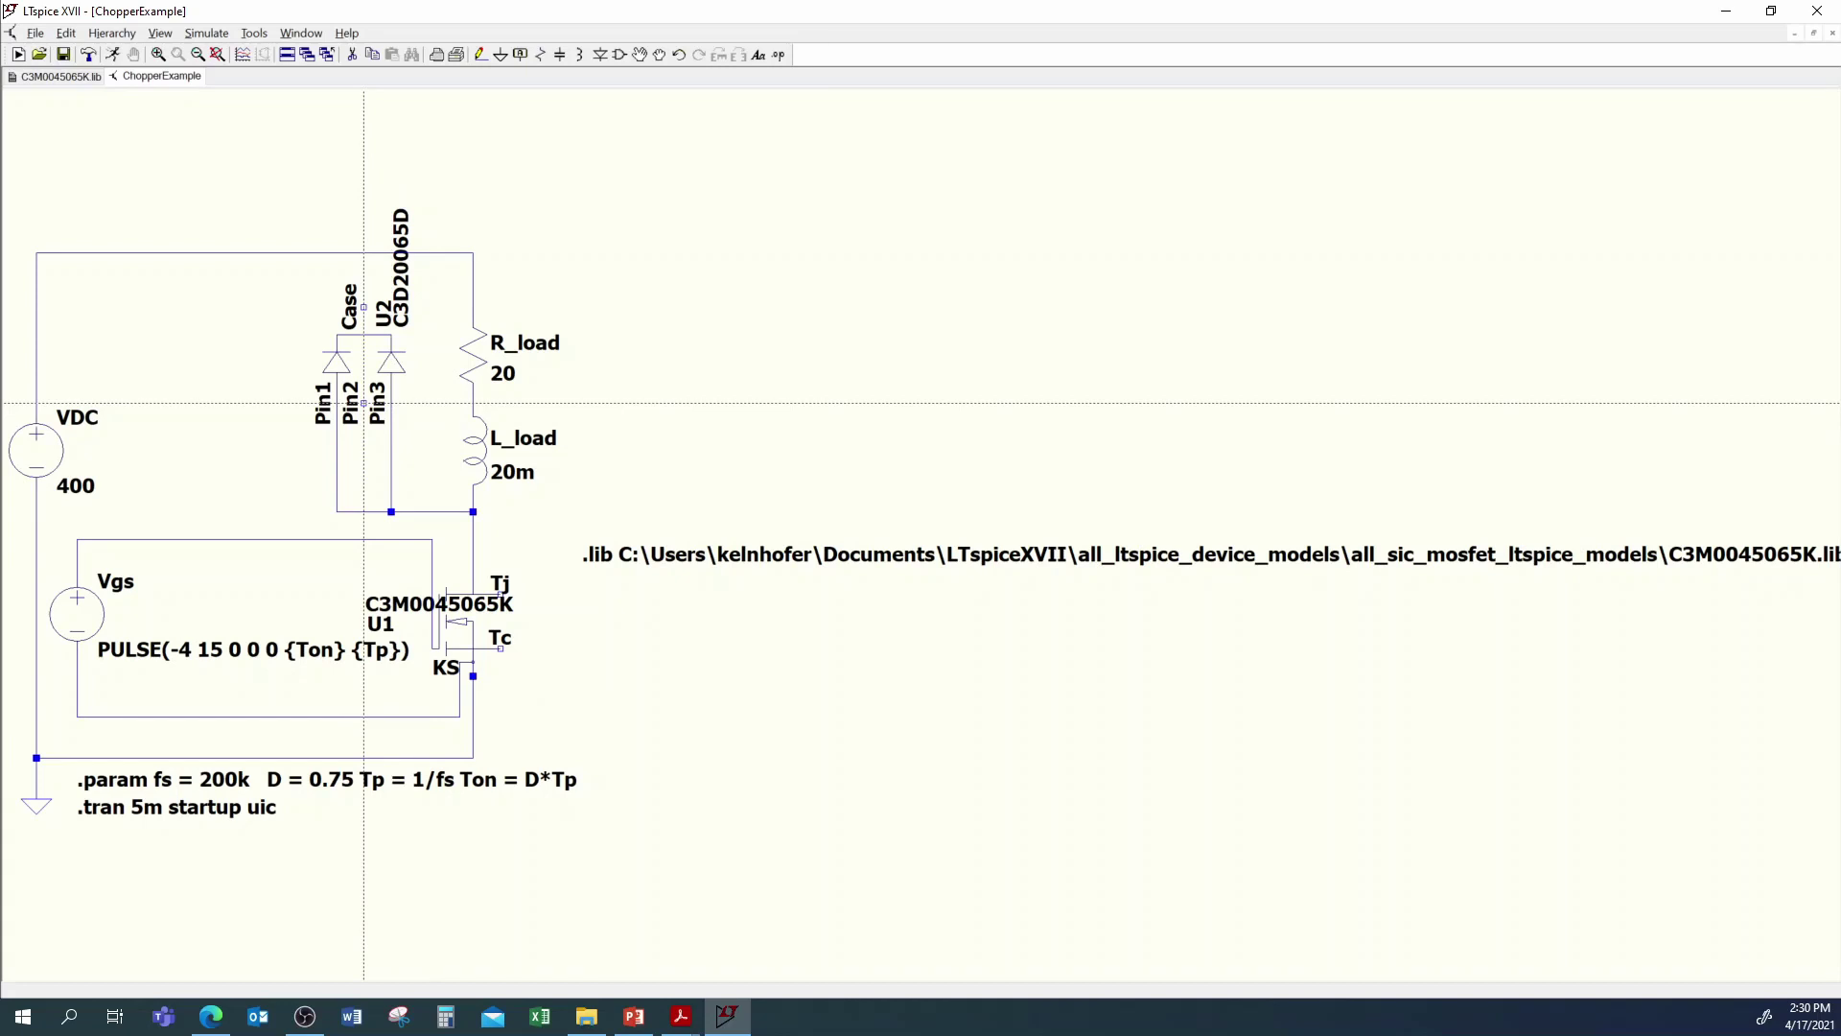
Step: Wire Pin2 and the Case pin of diode U2 to the positive supply wire between VDC and R_load
{"action": "left_click", "coordinate": [364, 404]}
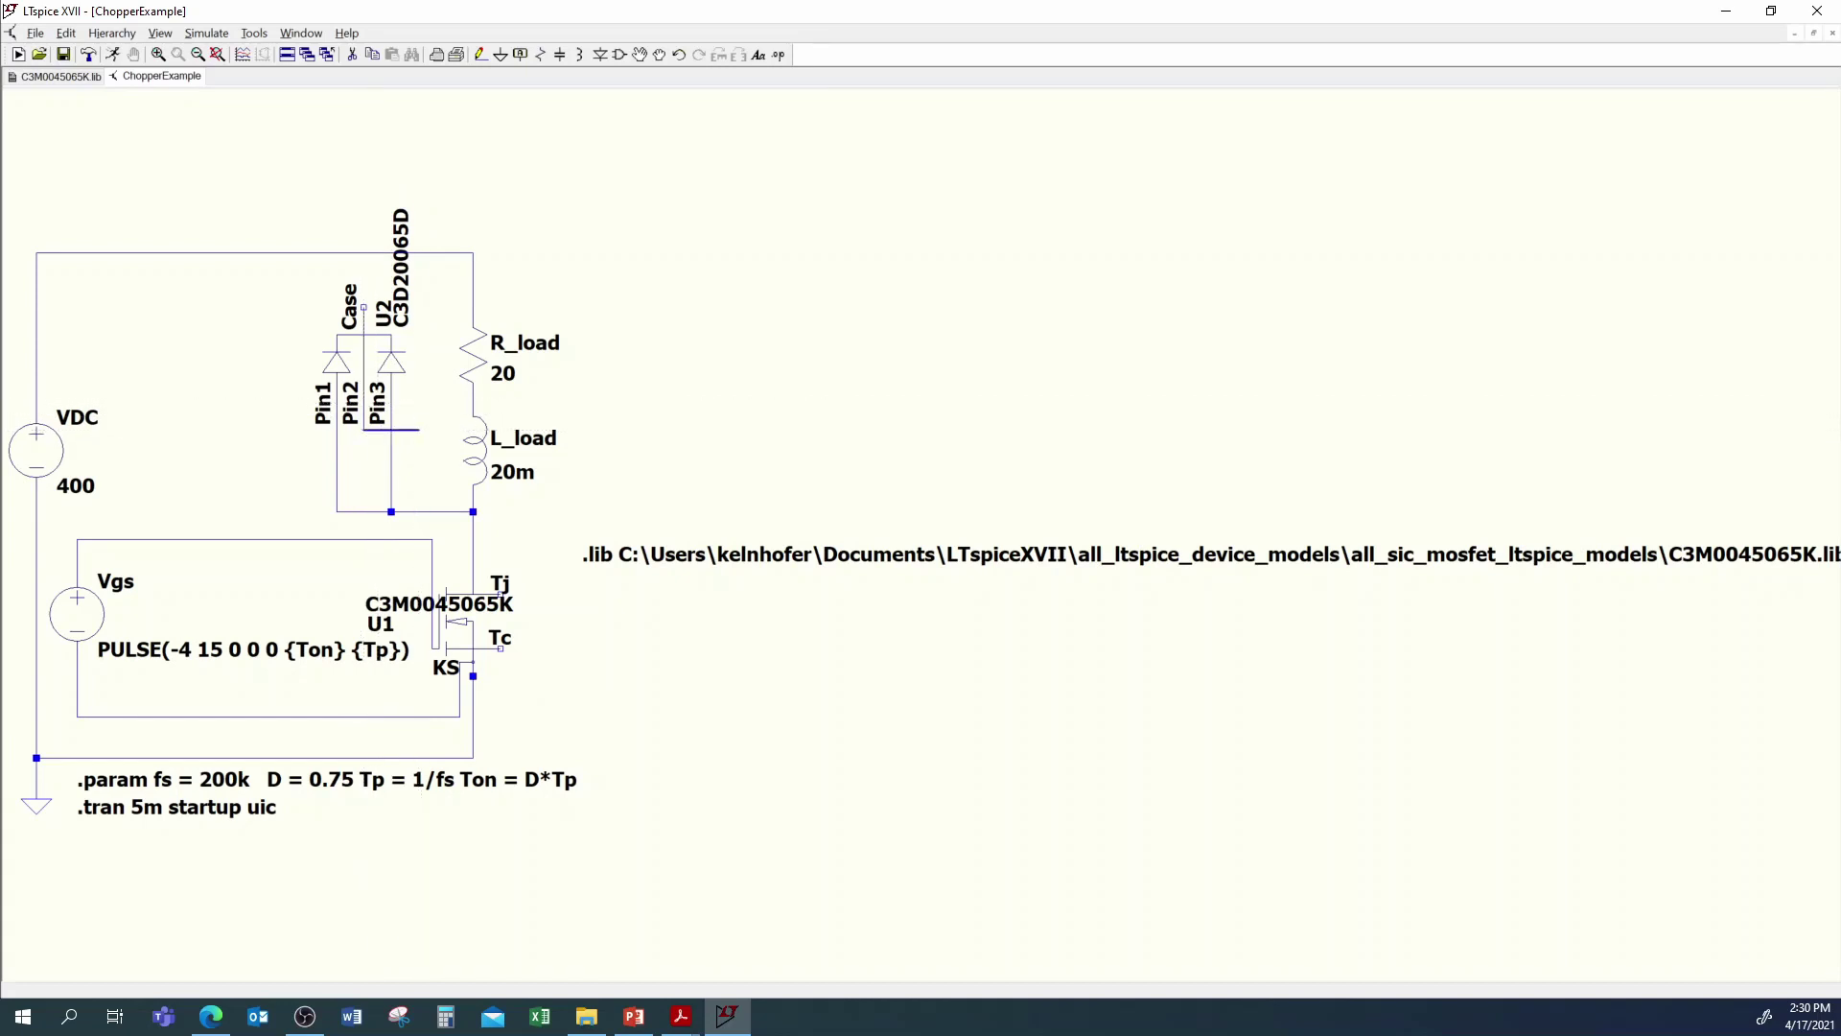
{"action": "left_click", "coordinate": [433, 430]}
{"action": "left_click", "coordinate": [432, 253]}
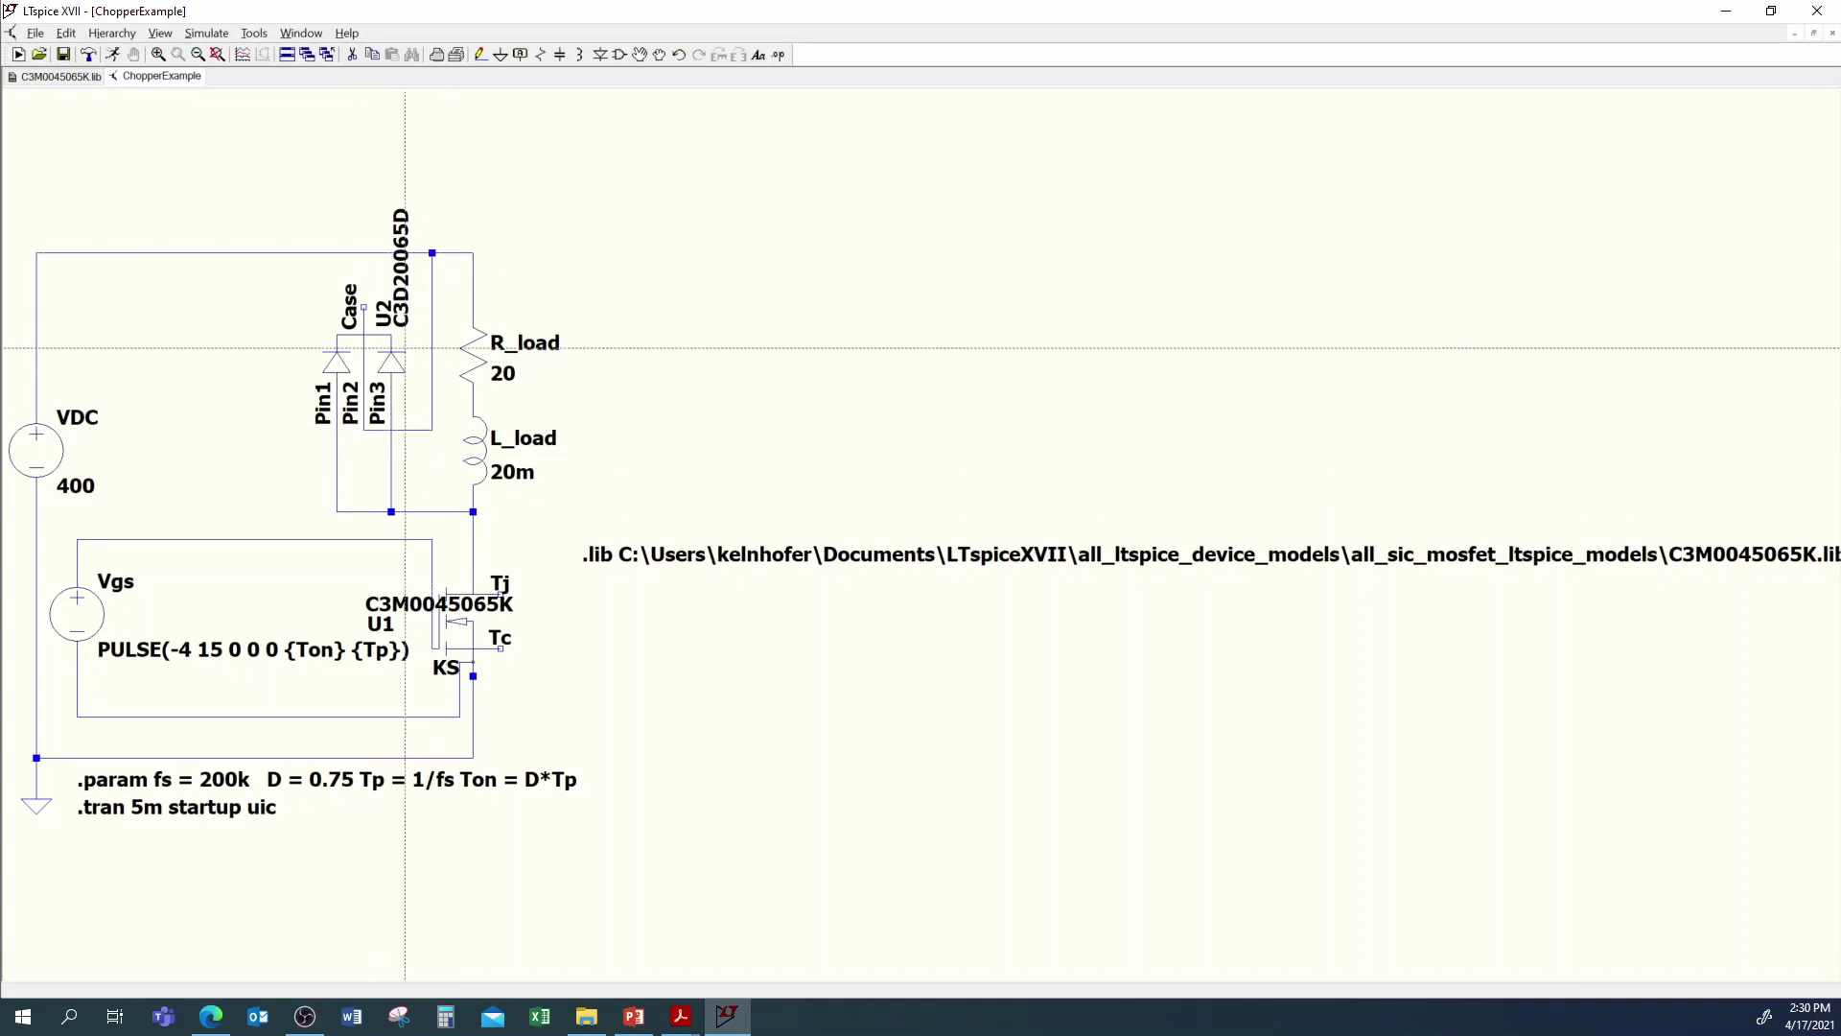
{"action": "left_click", "coordinate": [363, 308]}
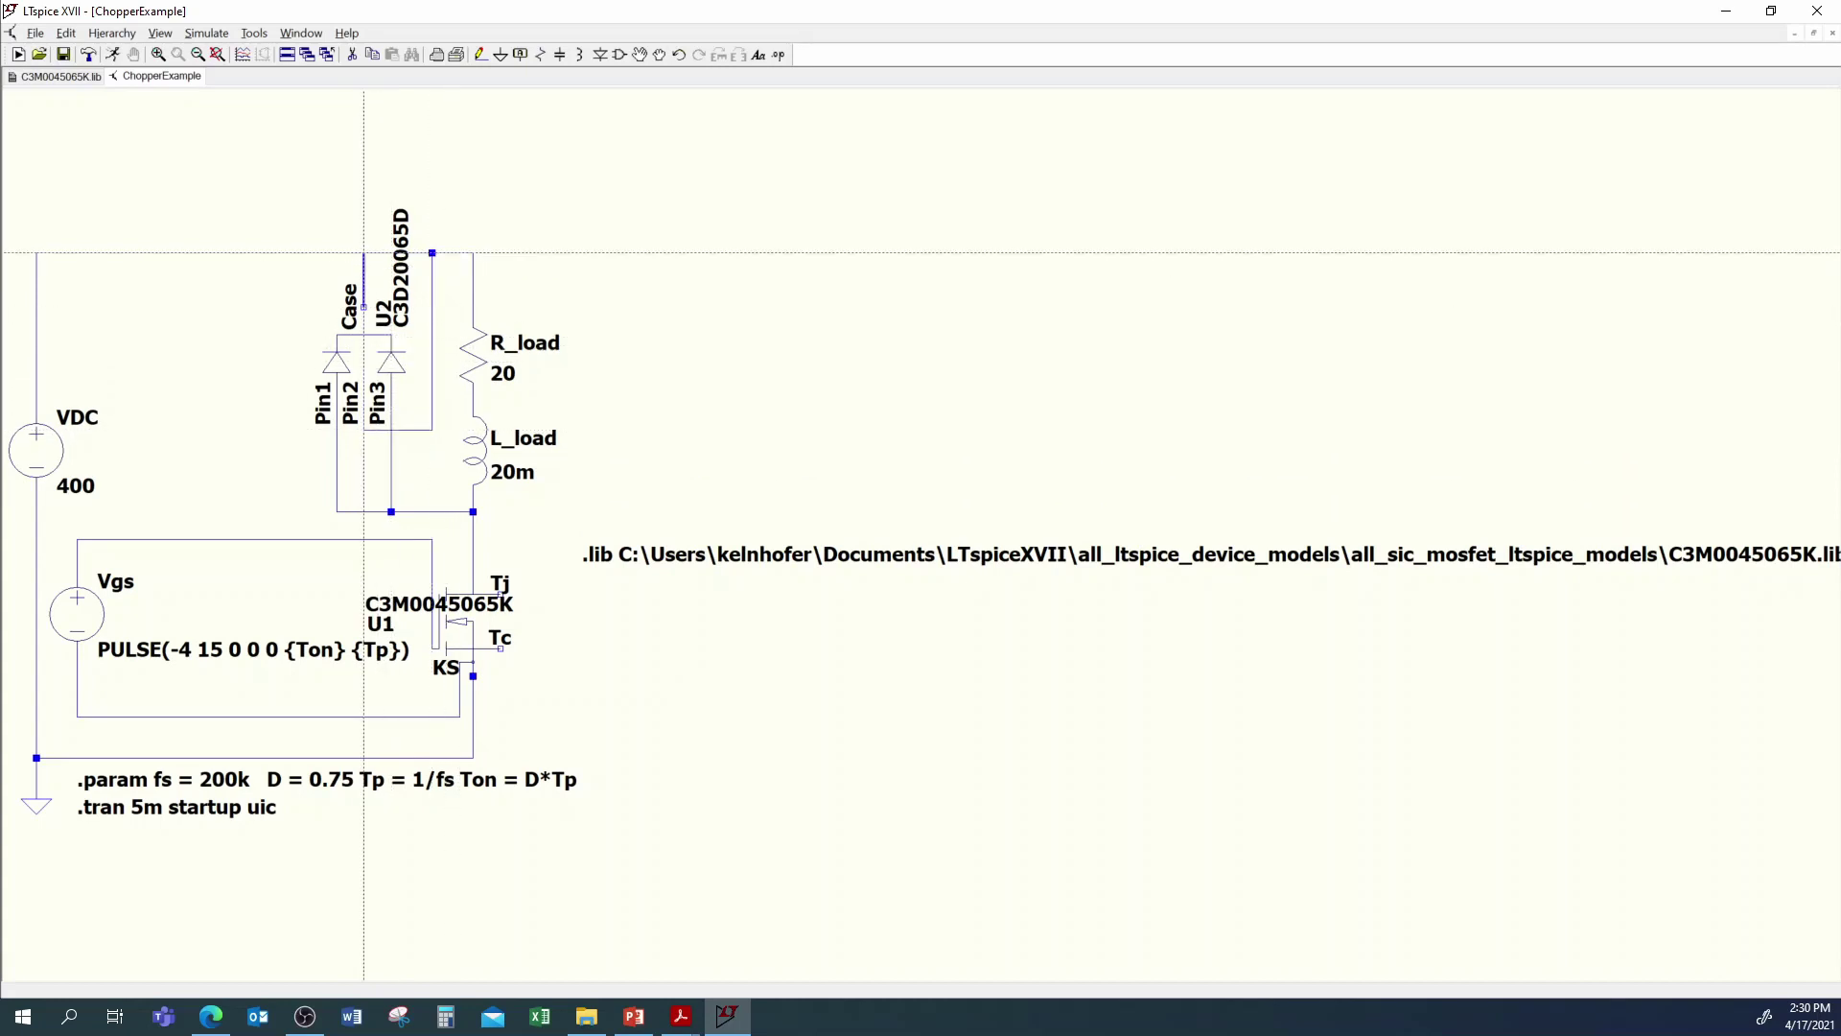
{"action": "left_click", "coordinate": [363, 253]}
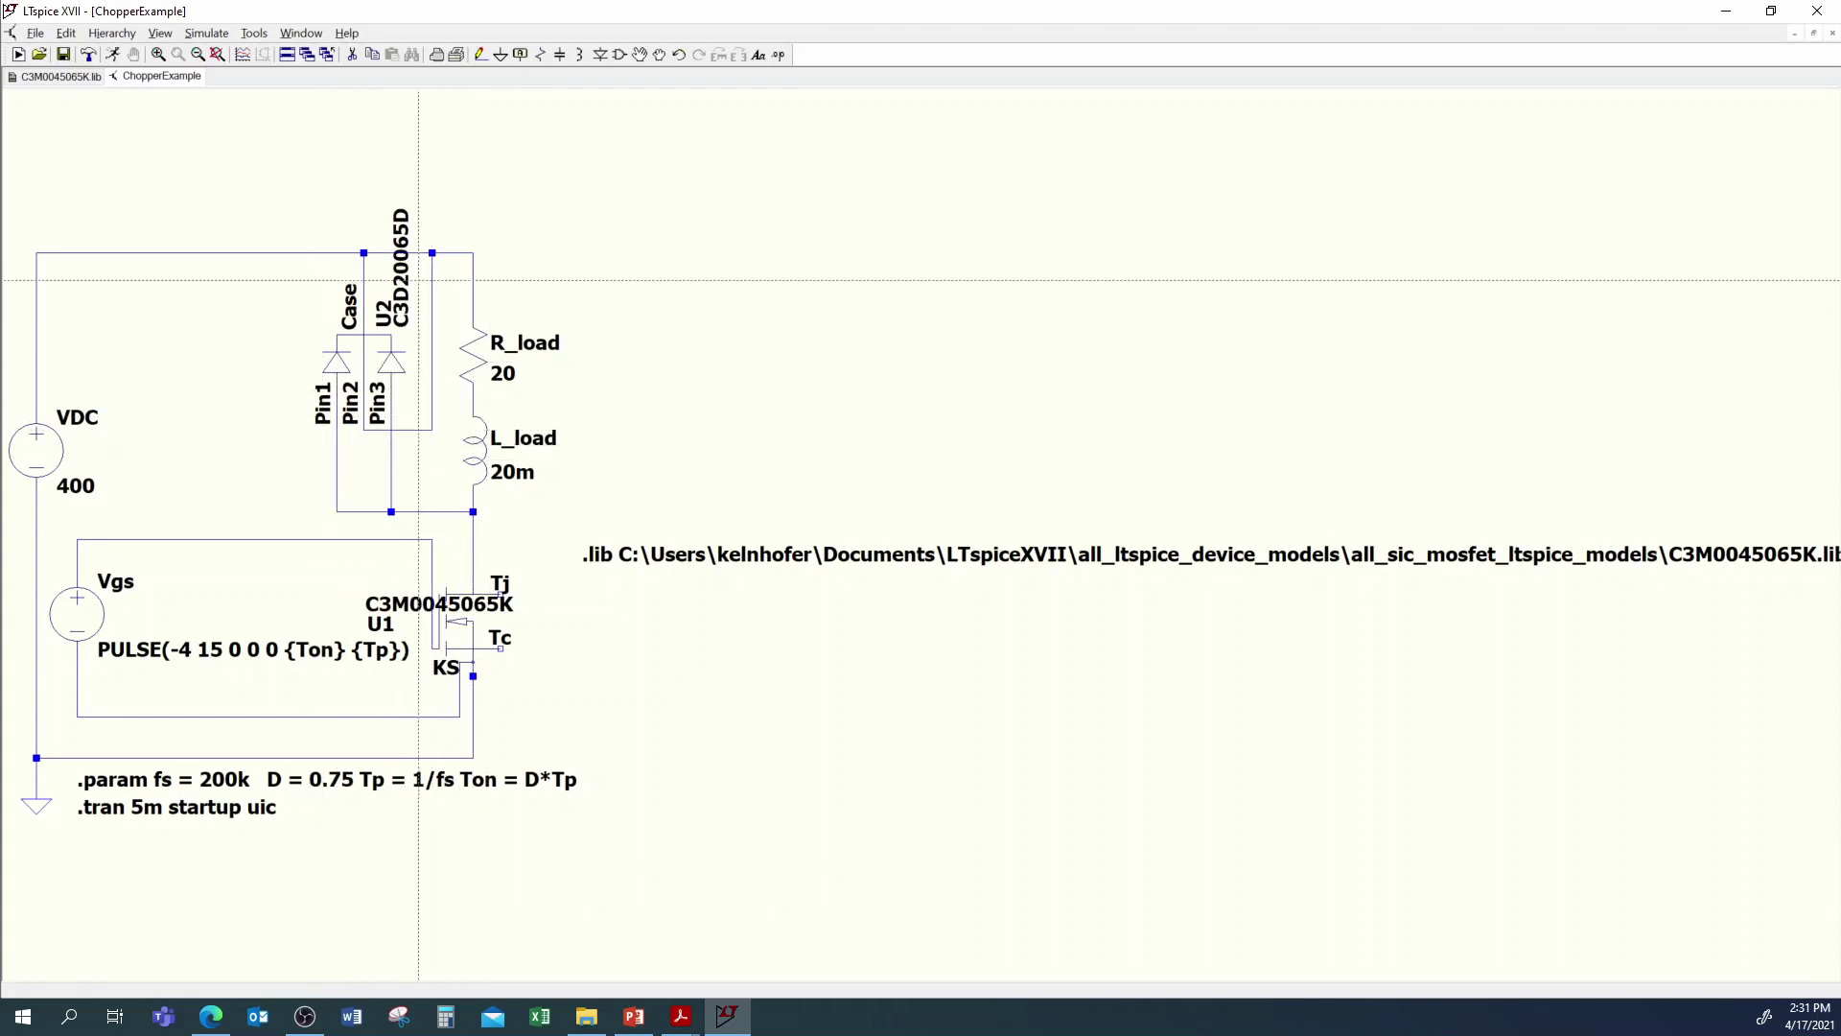
{"action": "left_click", "coordinate": [431, 253]}
Step: Add a second SPICE directive reading .lib just above the existing .lib line, left-aligned with it
{"action": "scroll", "coordinate": [814, 547], "scroll_direction": "up", "scroll_amount": 4}
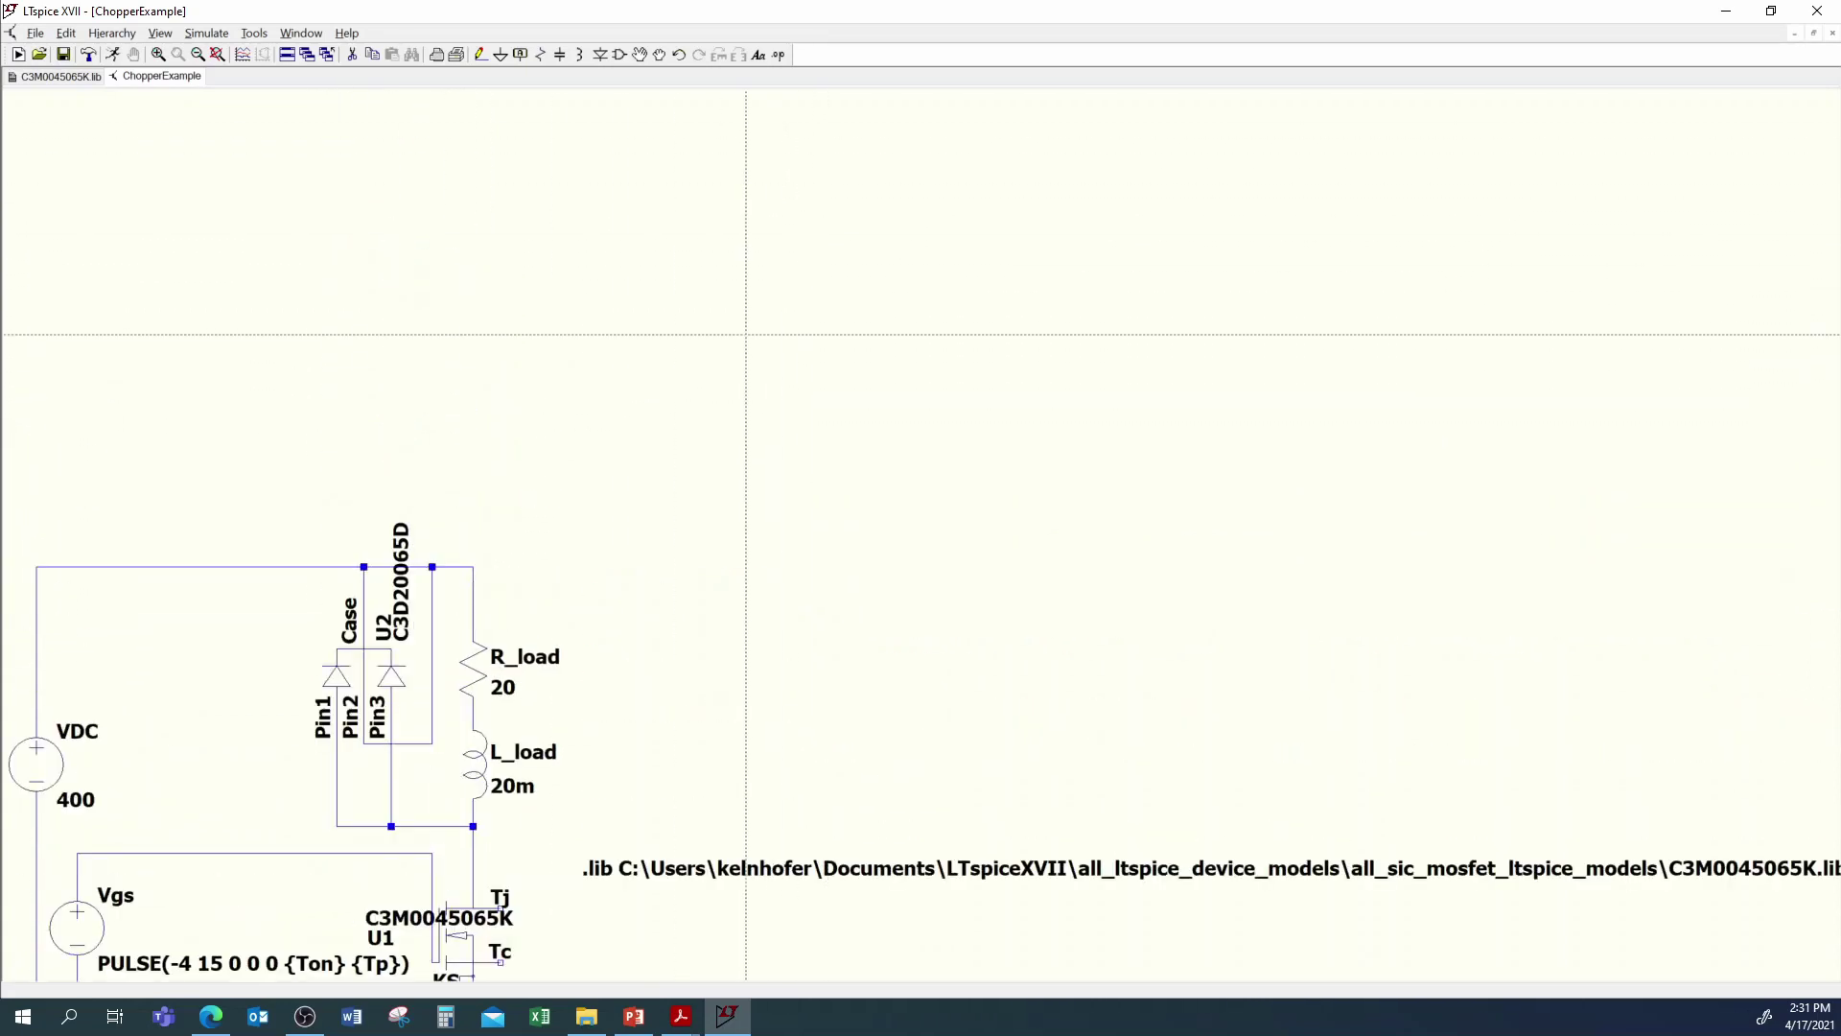
{"action": "scroll", "coordinate": [677, 829], "scroll_direction": "down", "scroll_amount": 3}
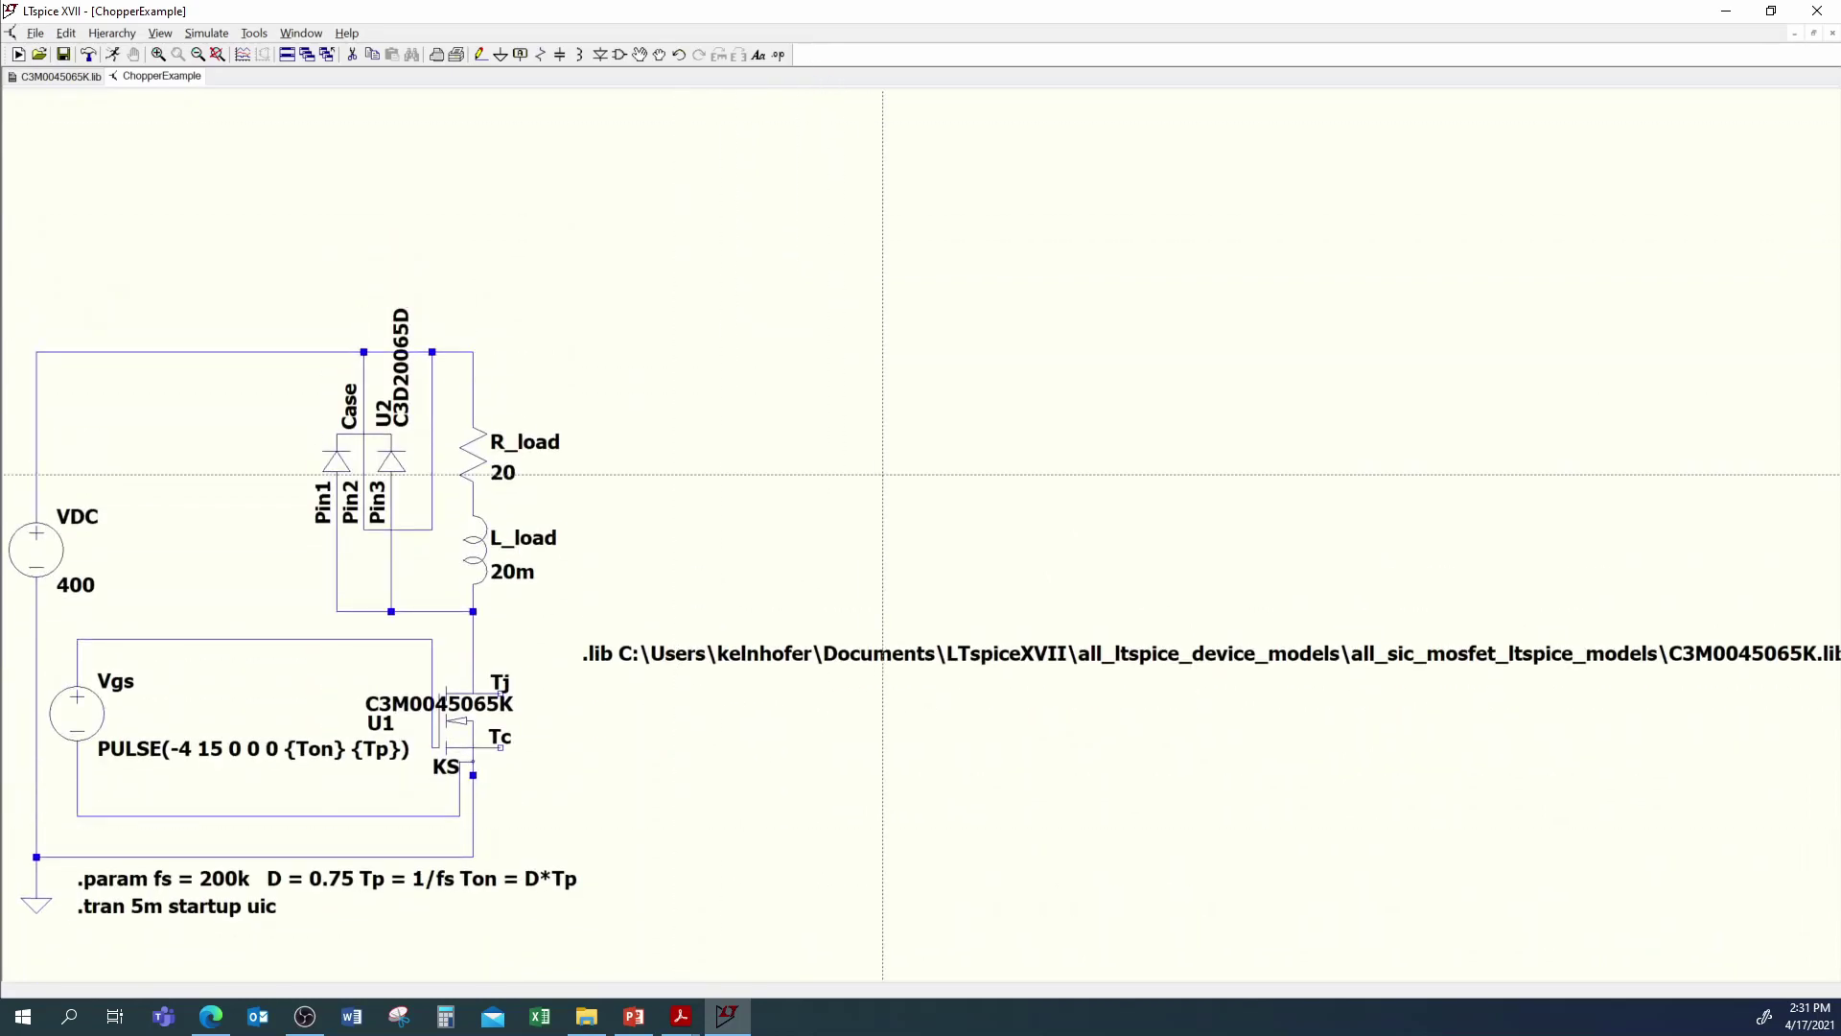
{"action": "scroll", "coordinate": [705, 656], "scroll_direction": "up", "scroll_amount": 3}
{"action": "left_click", "coordinate": [778, 55]}
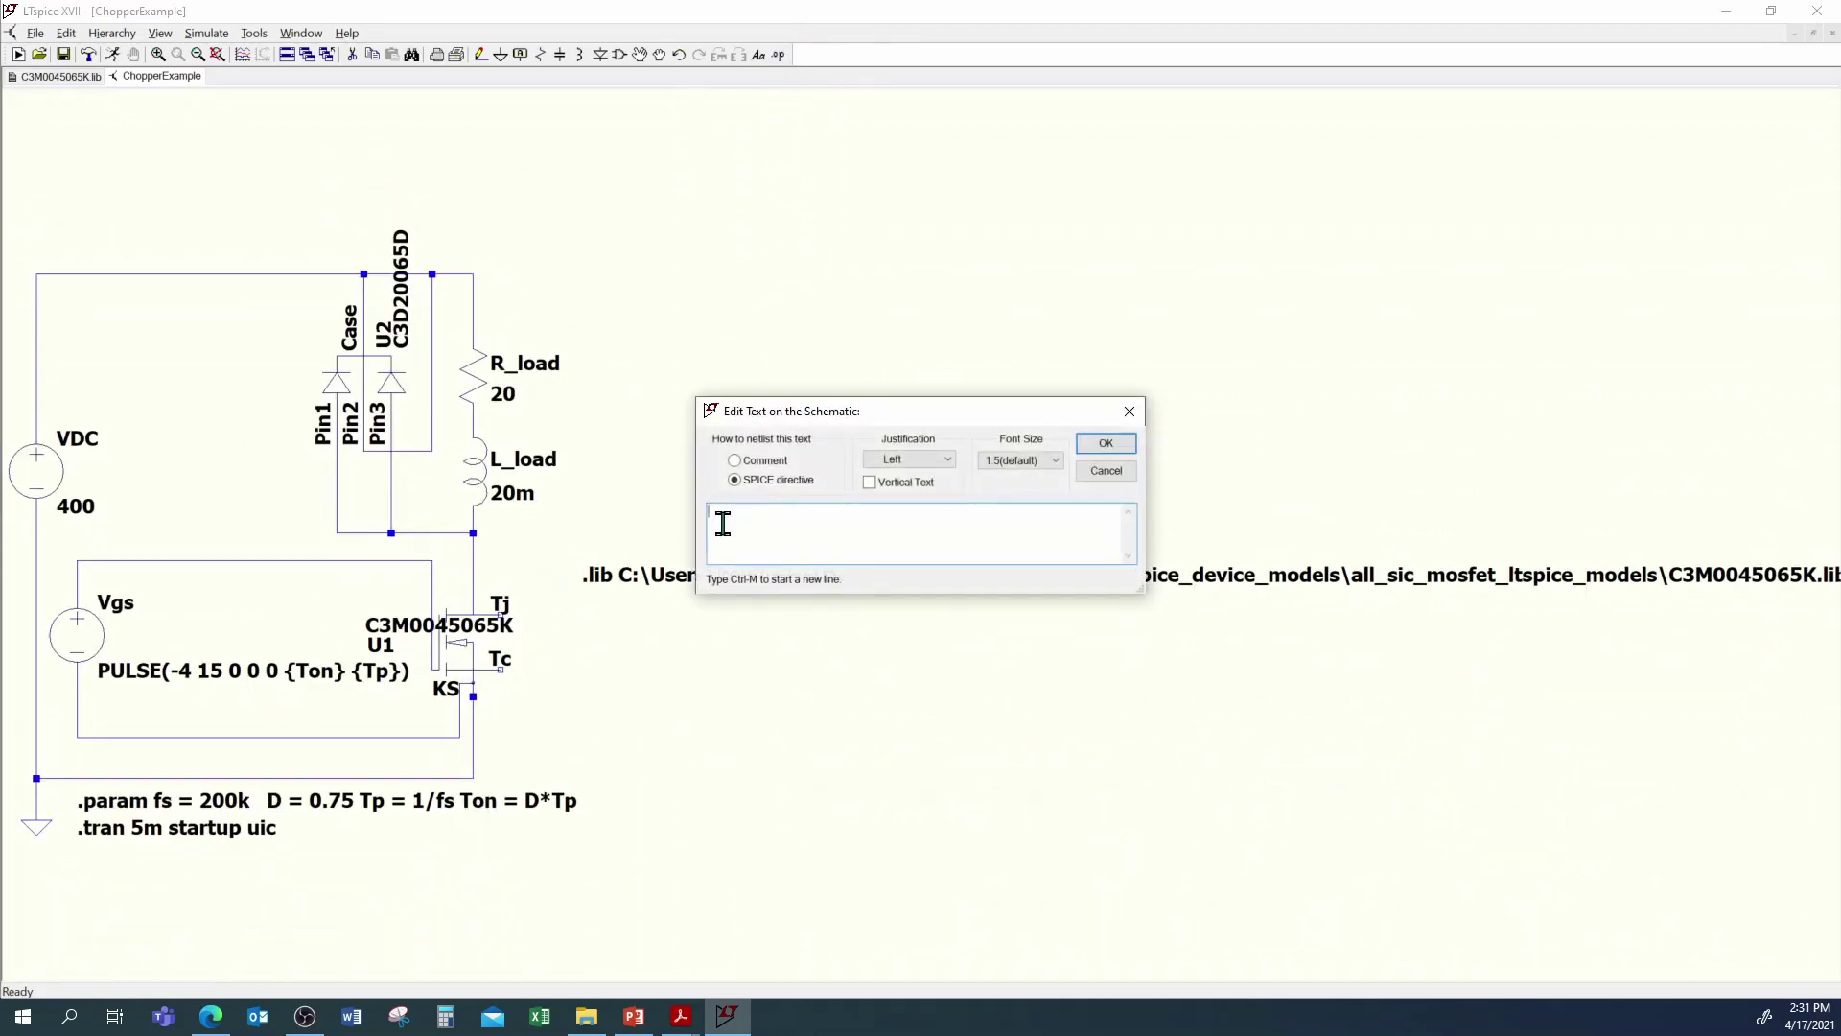
{"action": "type", "text": ".lib"}
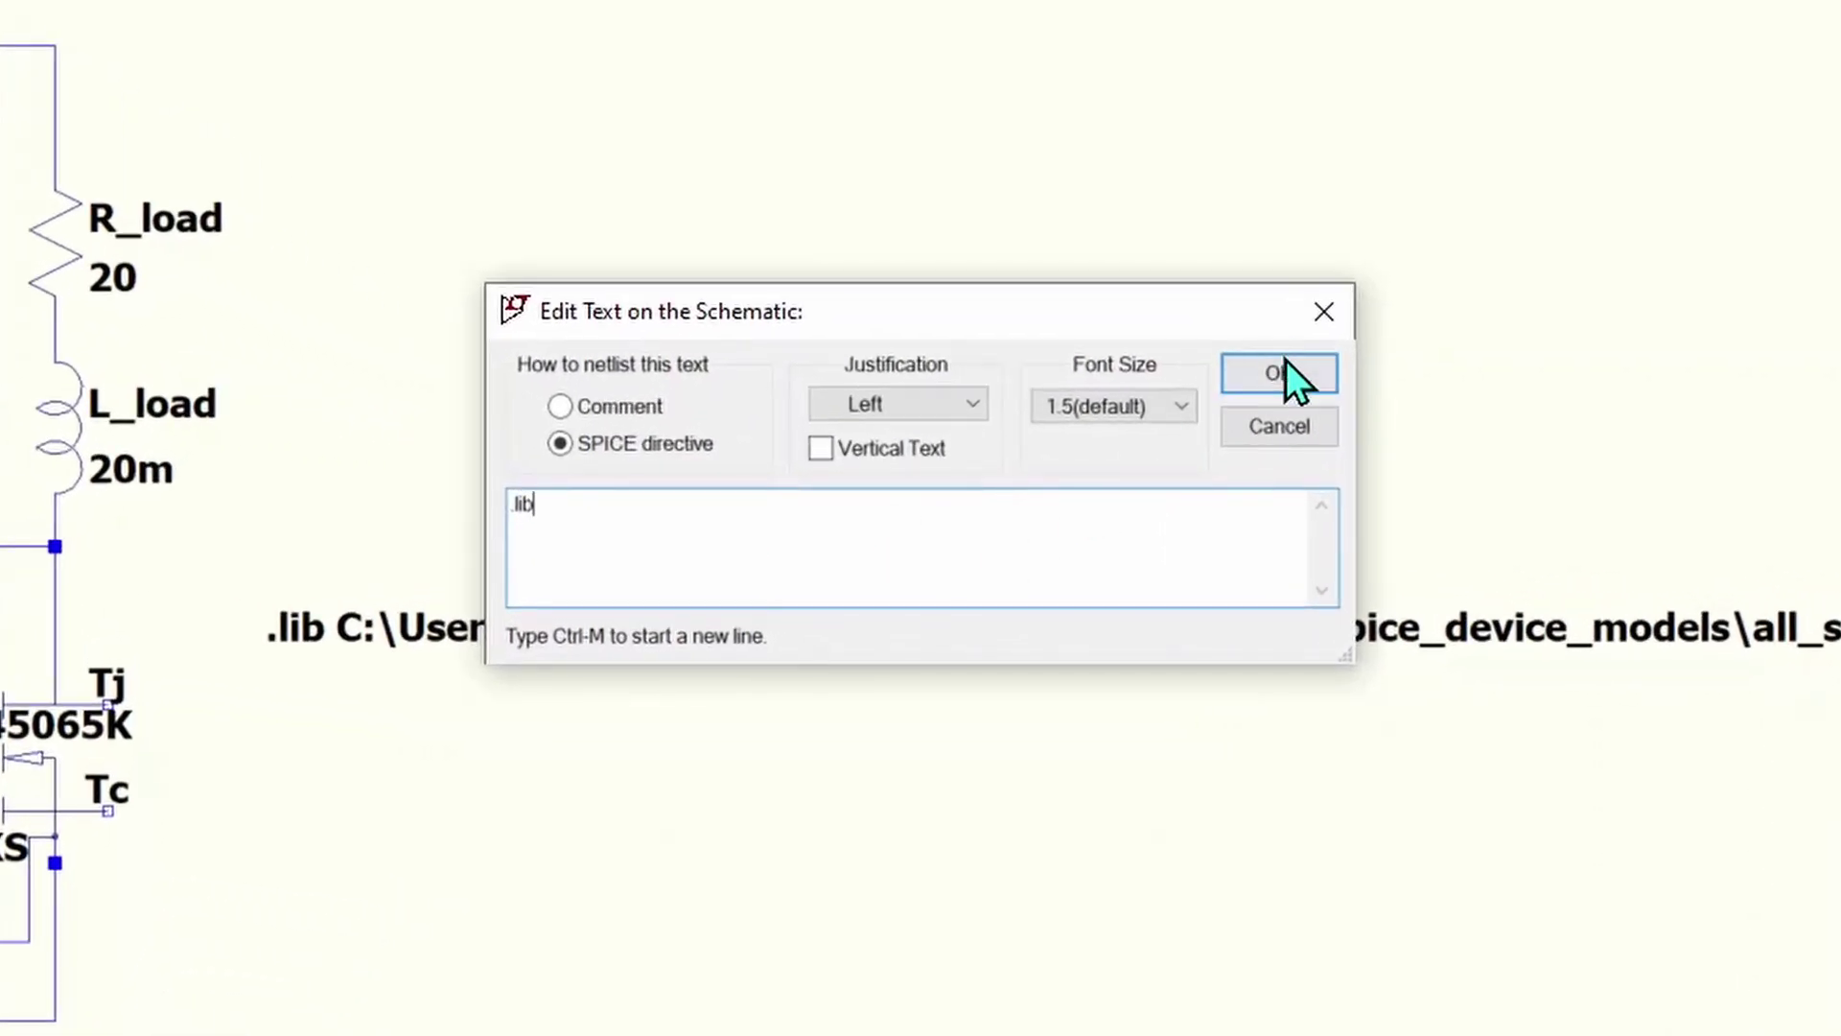
{"action": "left_click", "coordinate": [1285, 364]}
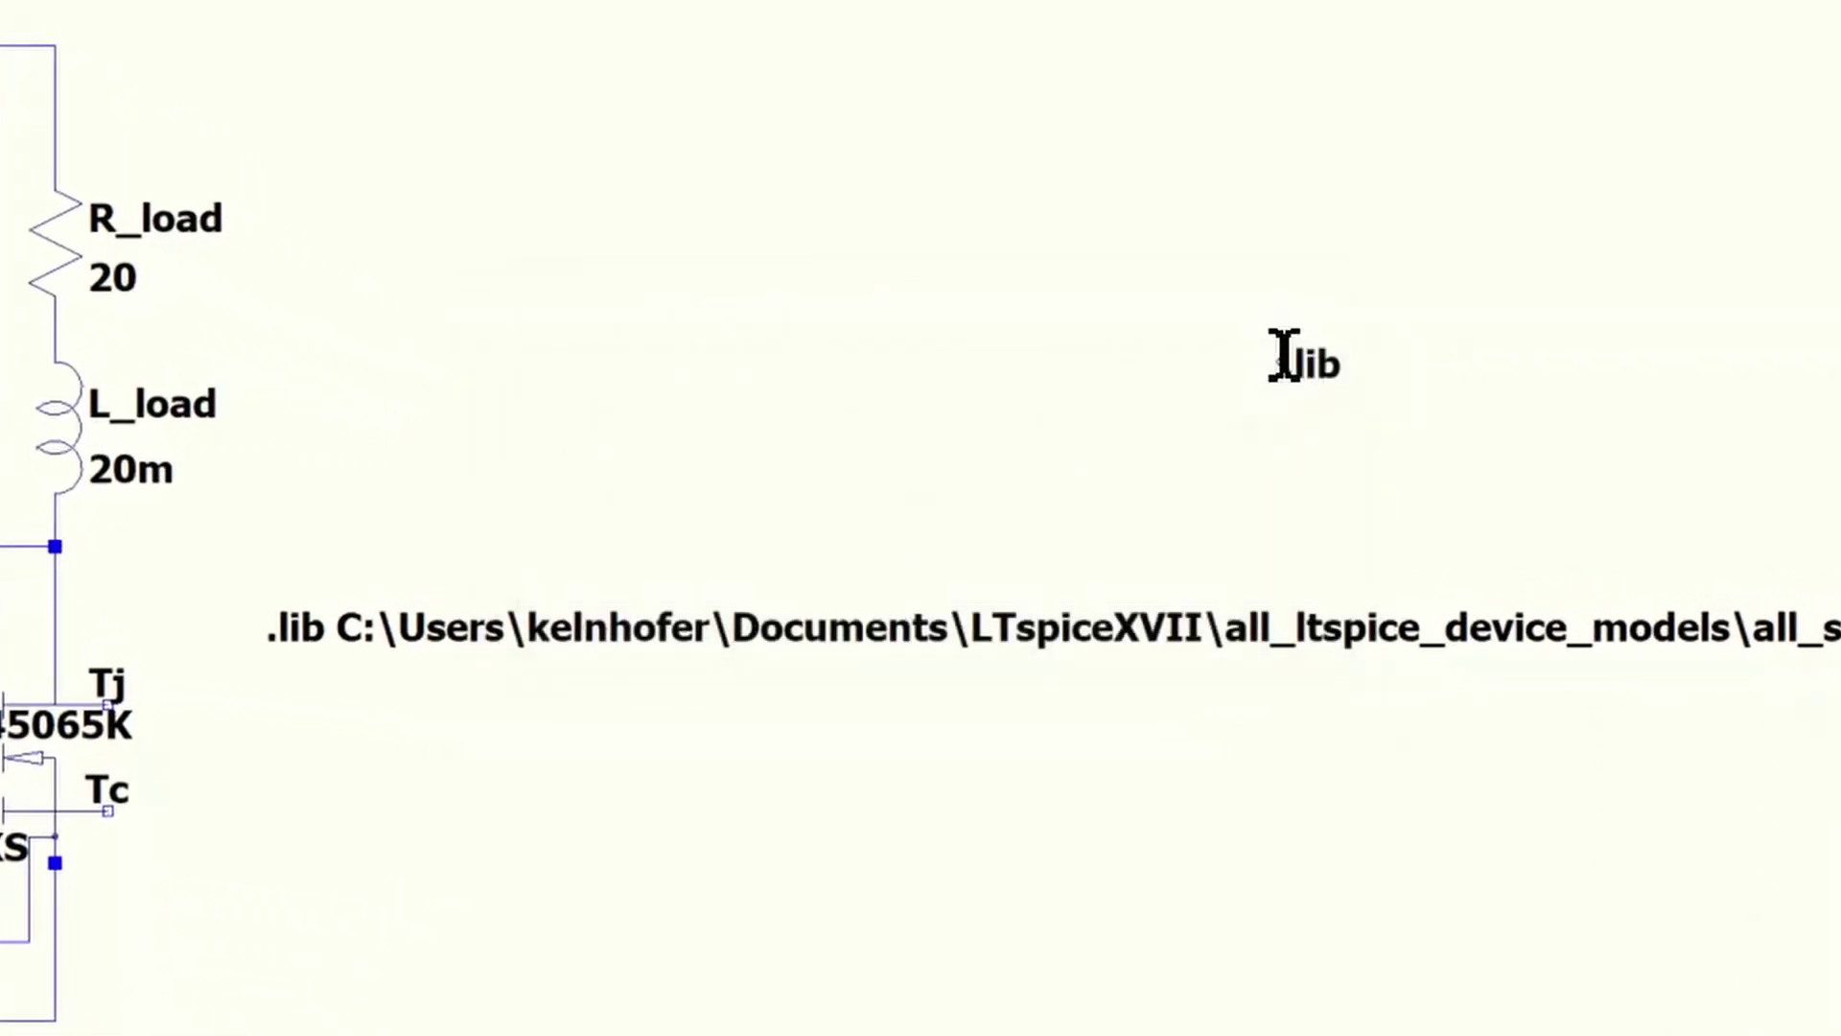
{"action": "left_click", "coordinate": [277, 269]}
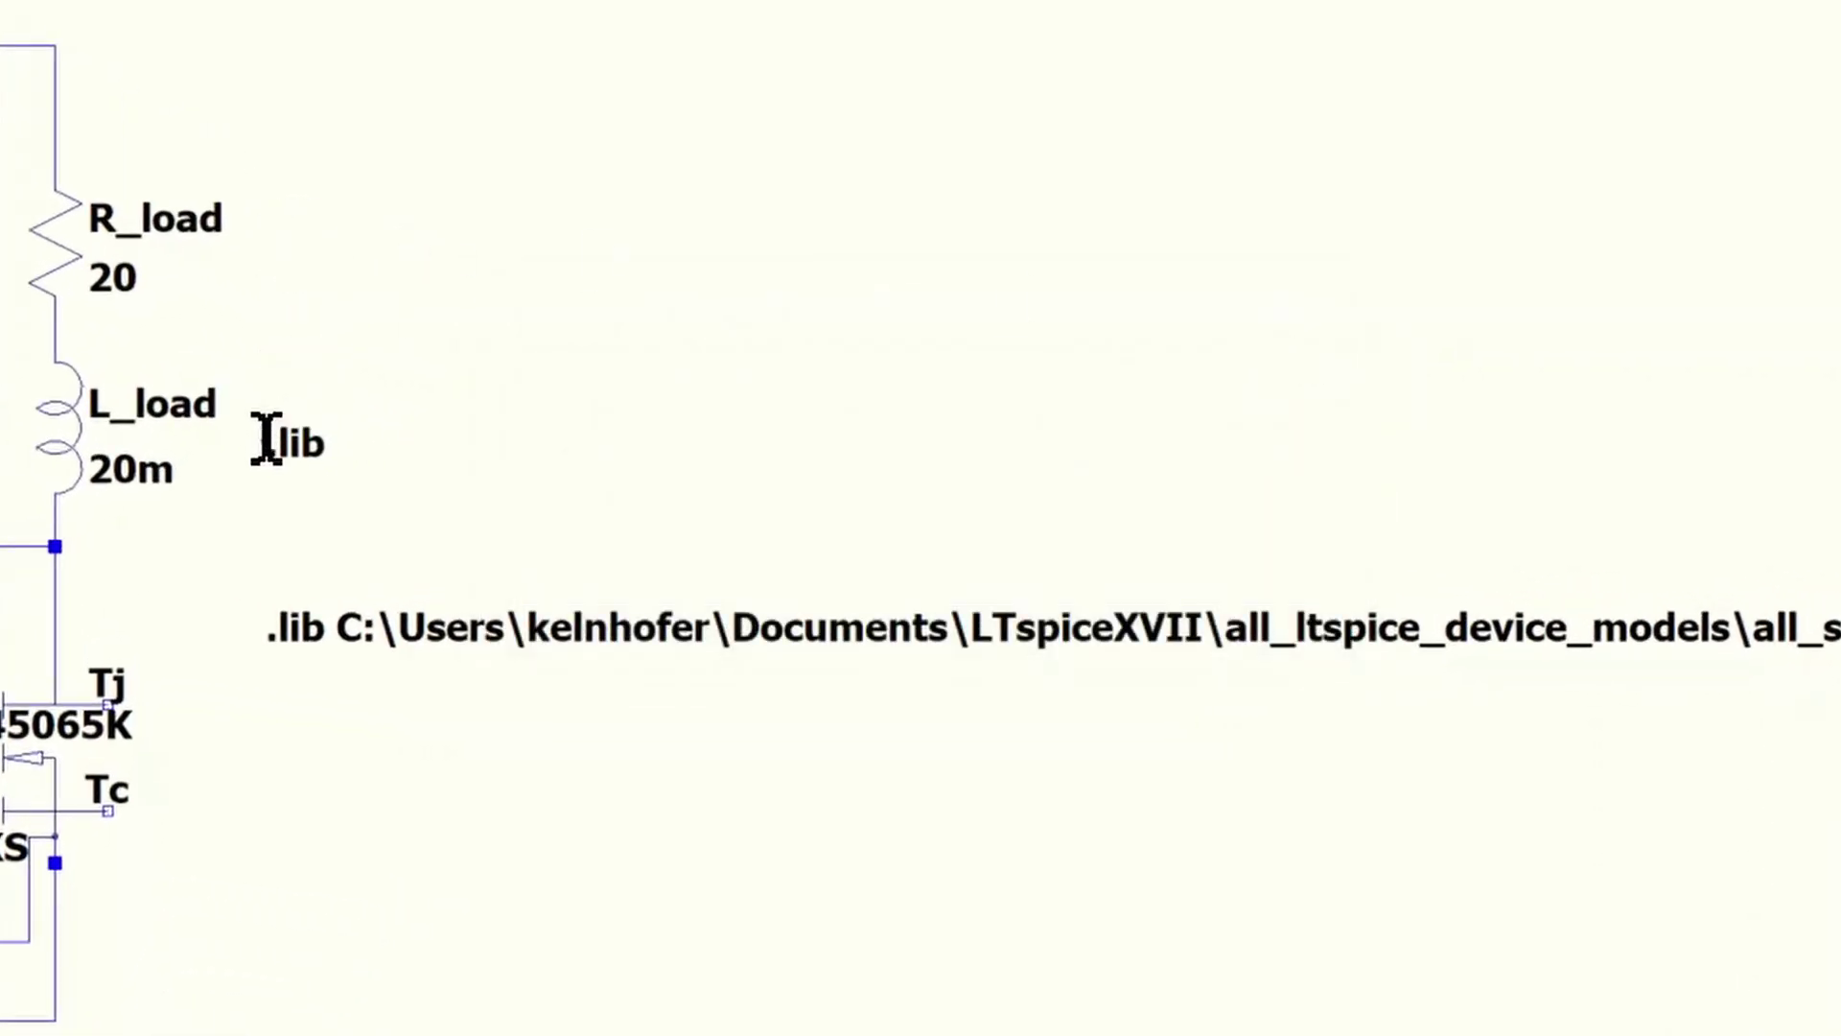
{"action": "left_click", "coordinate": [261, 492]}
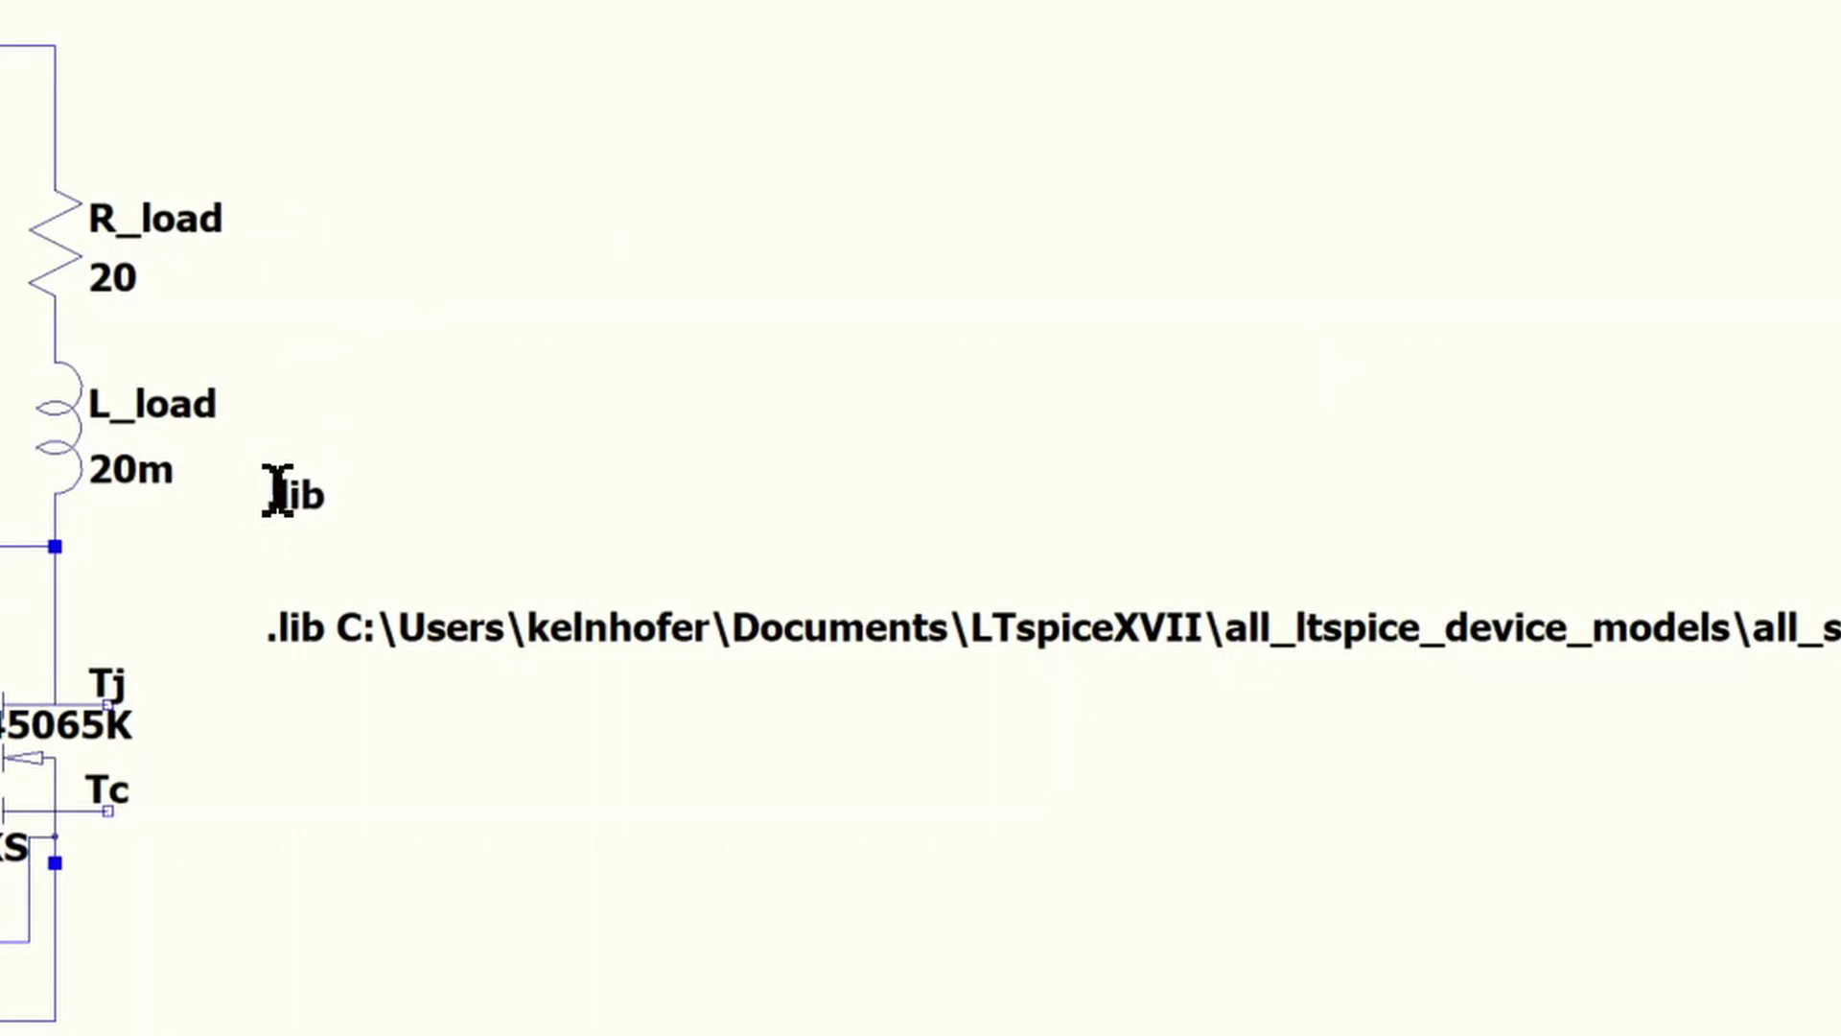
Step: Set the new .lib directive's file to Cree Power C3D Packaged SPICE Model Library, inside all_sic_schottky_diode_ltspice_models, in the nested Cree Power C3D CPW2 CPW3 SPICE Models folders
{"action": "right_click", "coordinate": [292, 491]}
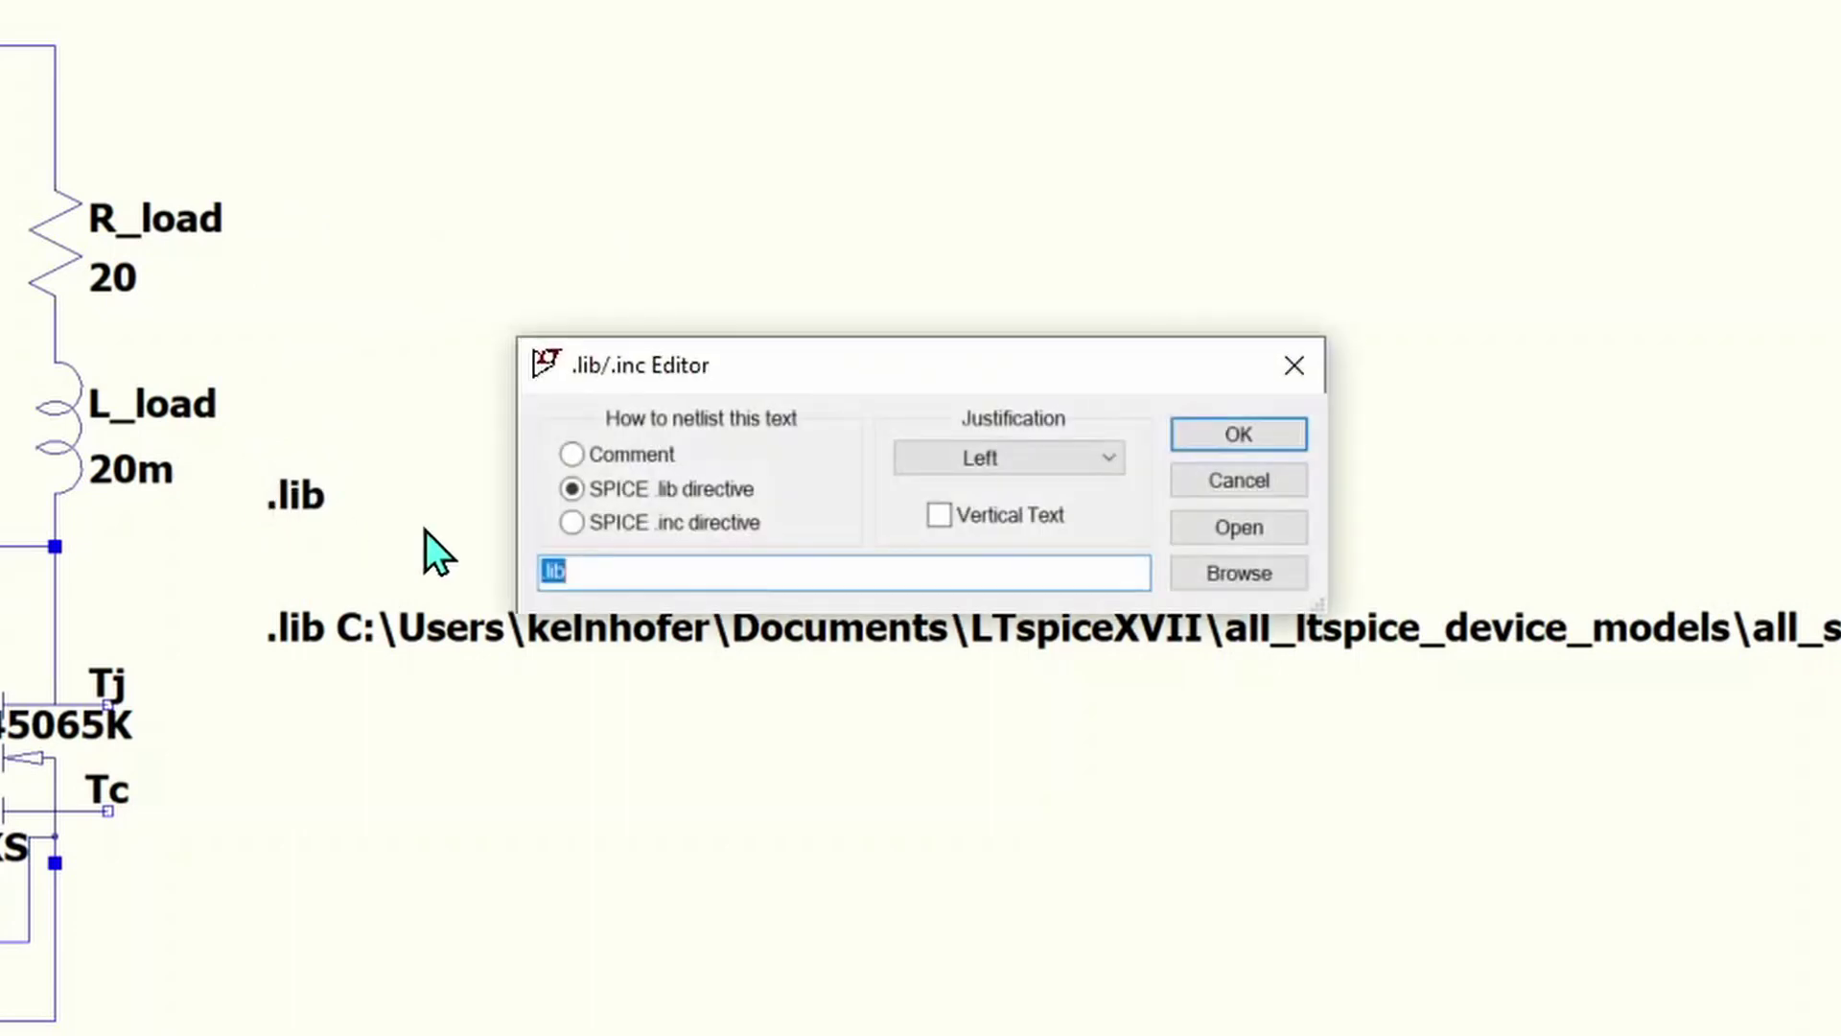
{"action": "left_click", "coordinate": [1233, 579]}
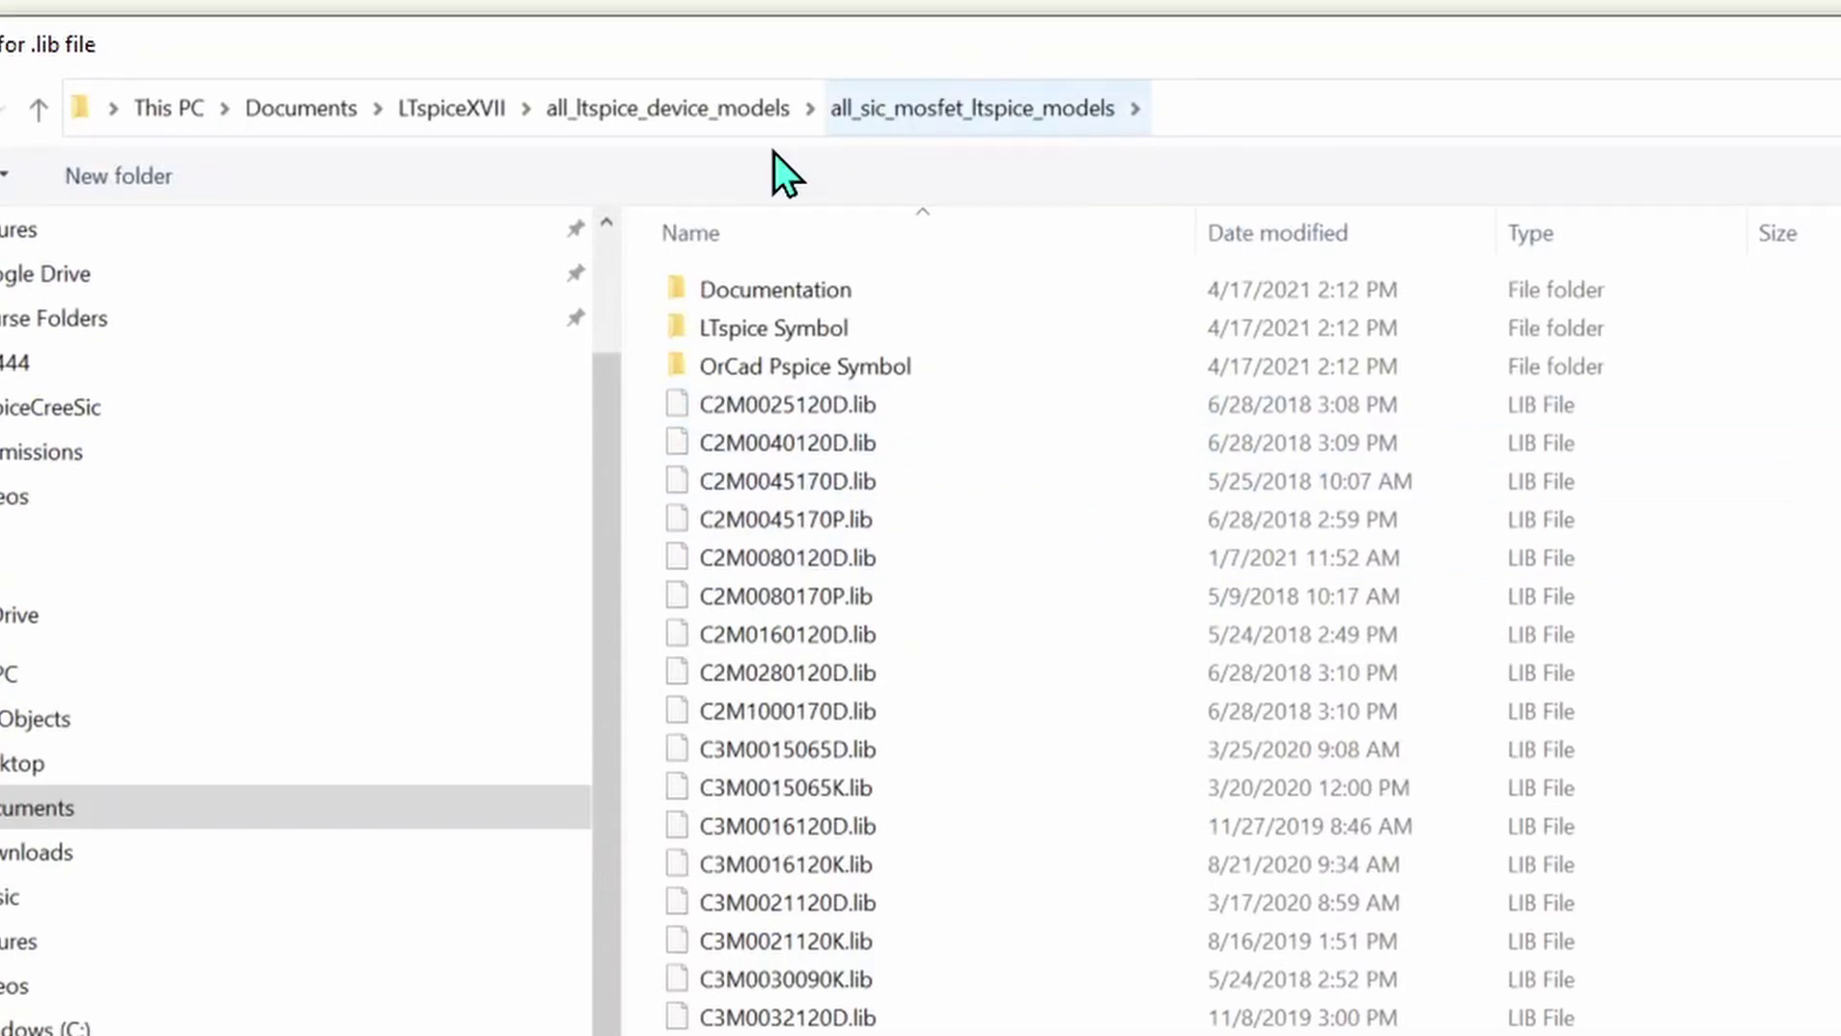
{"action": "left_click", "coordinate": [736, 123]}
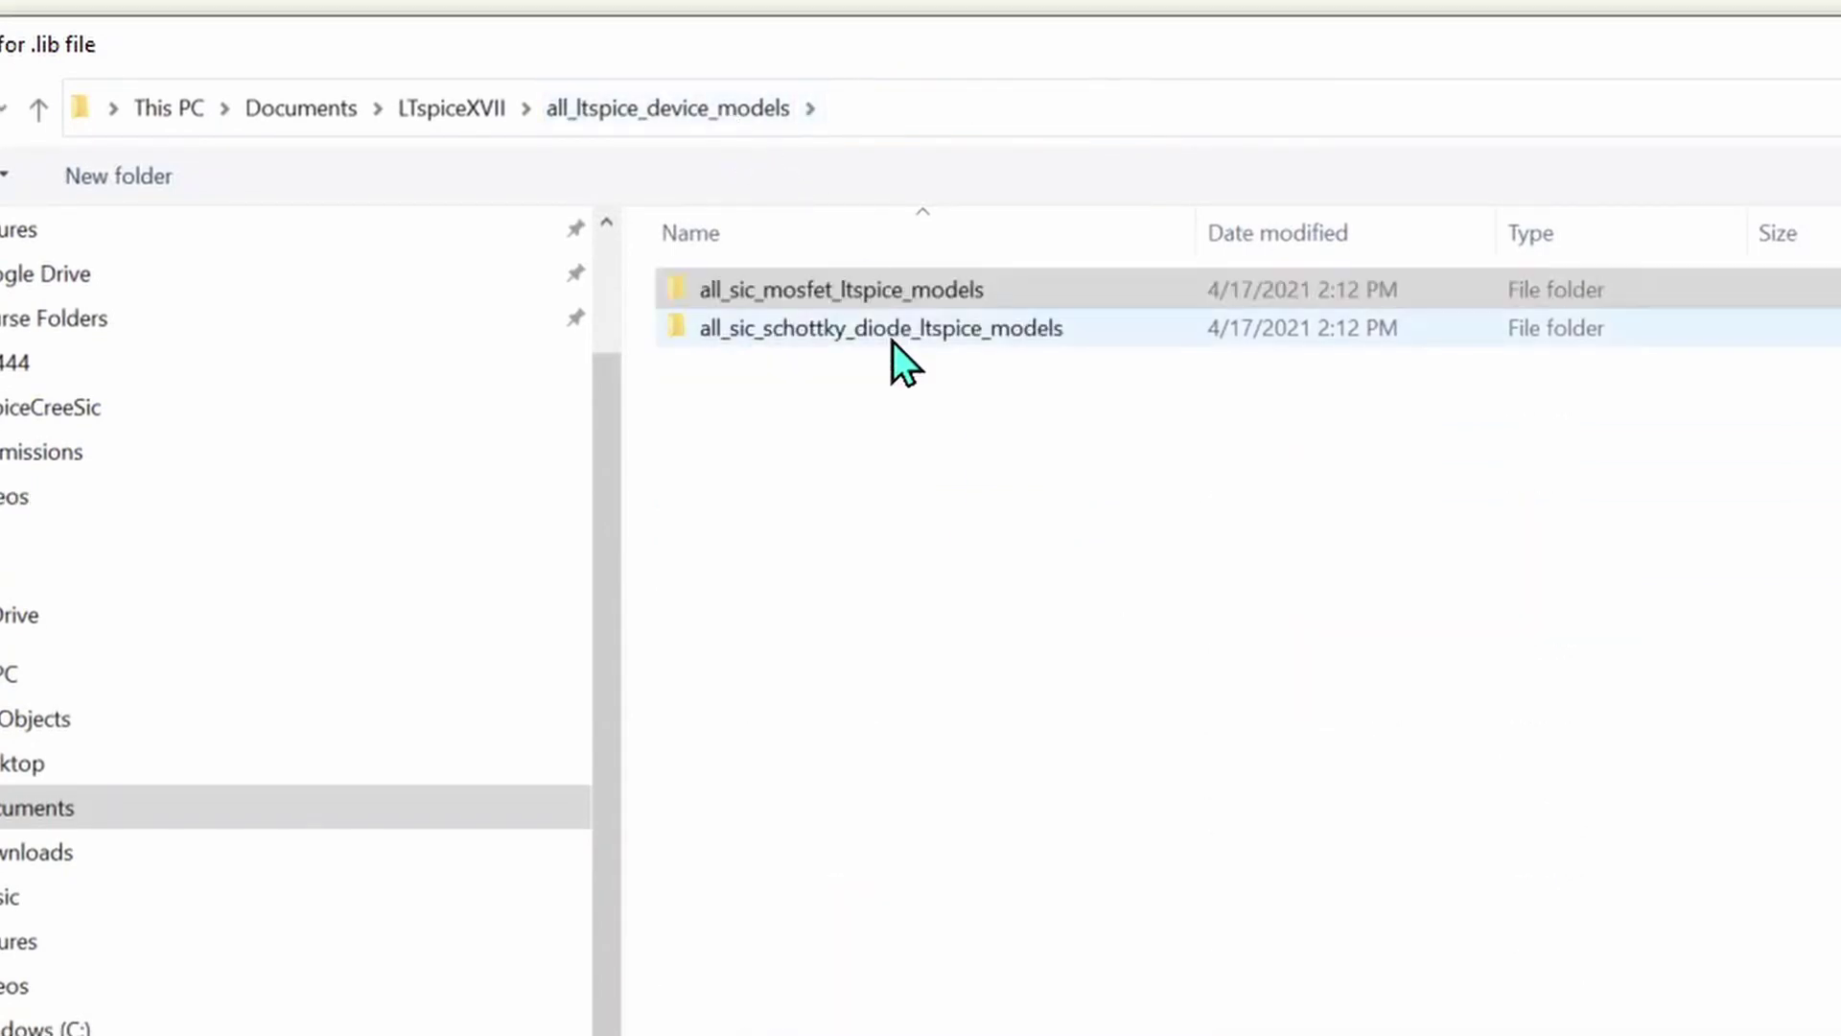
{"action": "double_click", "coordinate": [809, 338]}
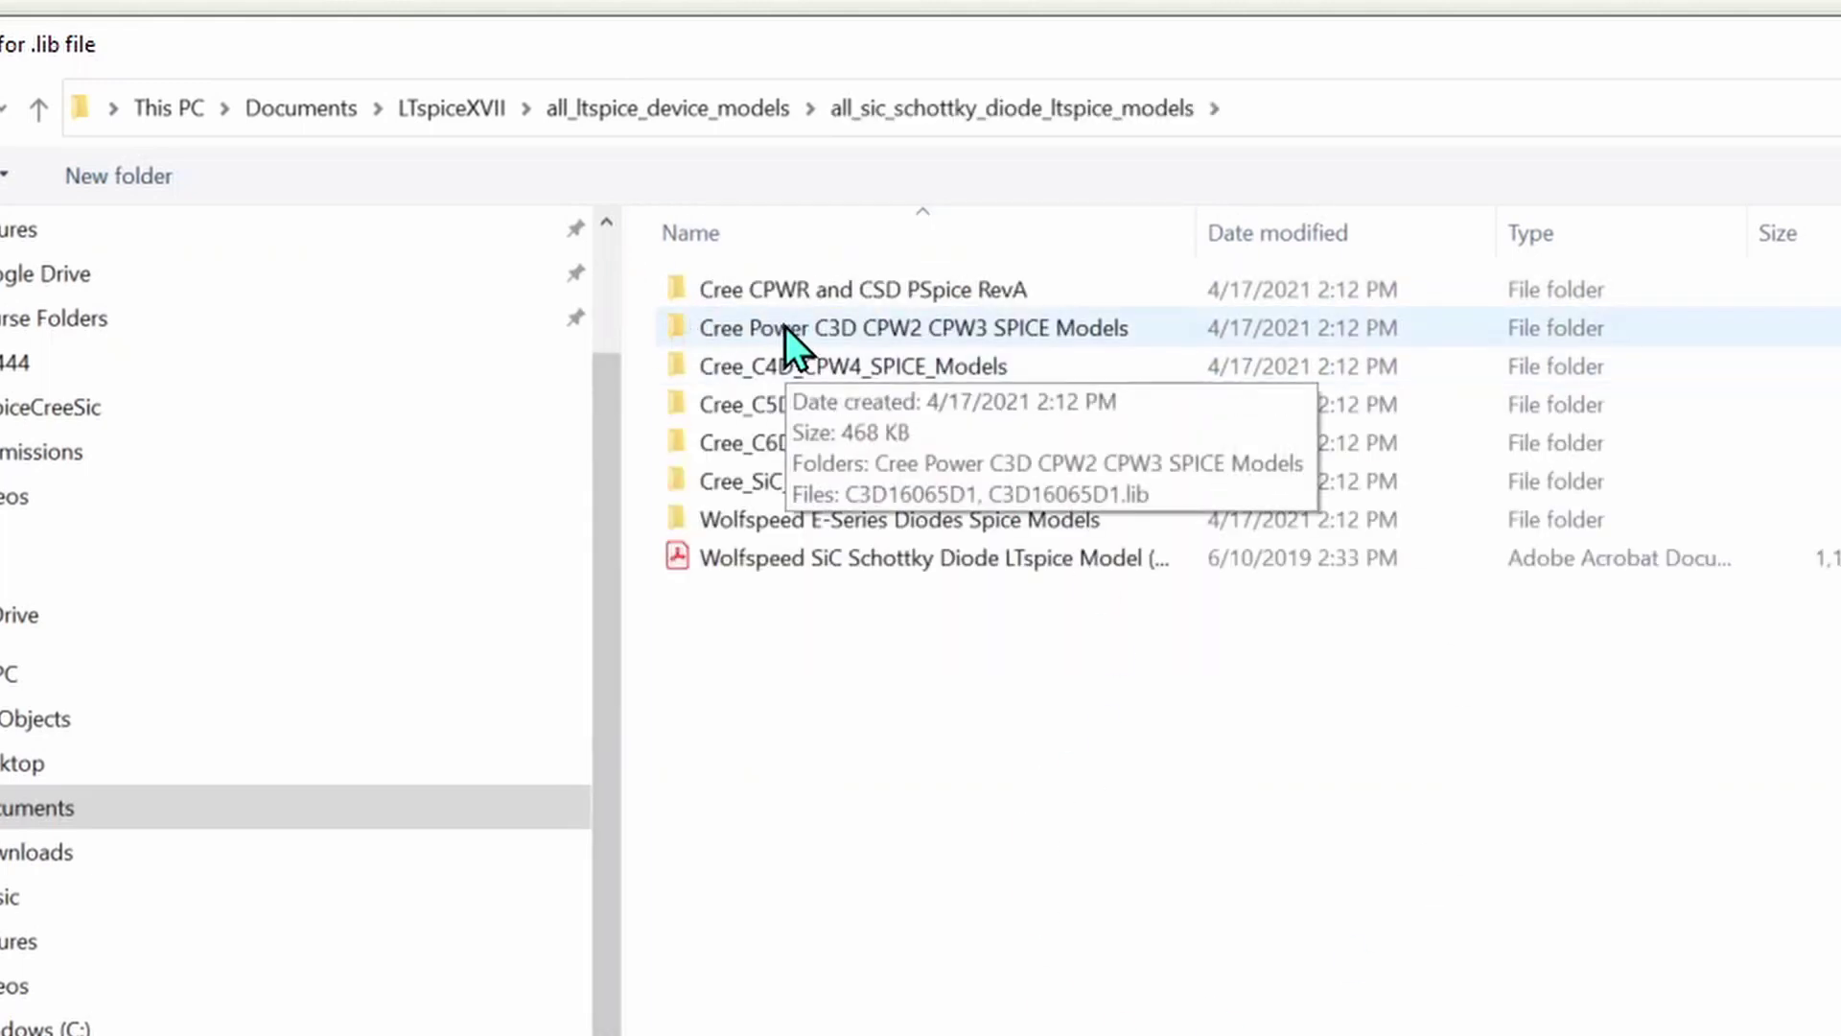
{"action": "double_click", "coordinate": [882, 340]}
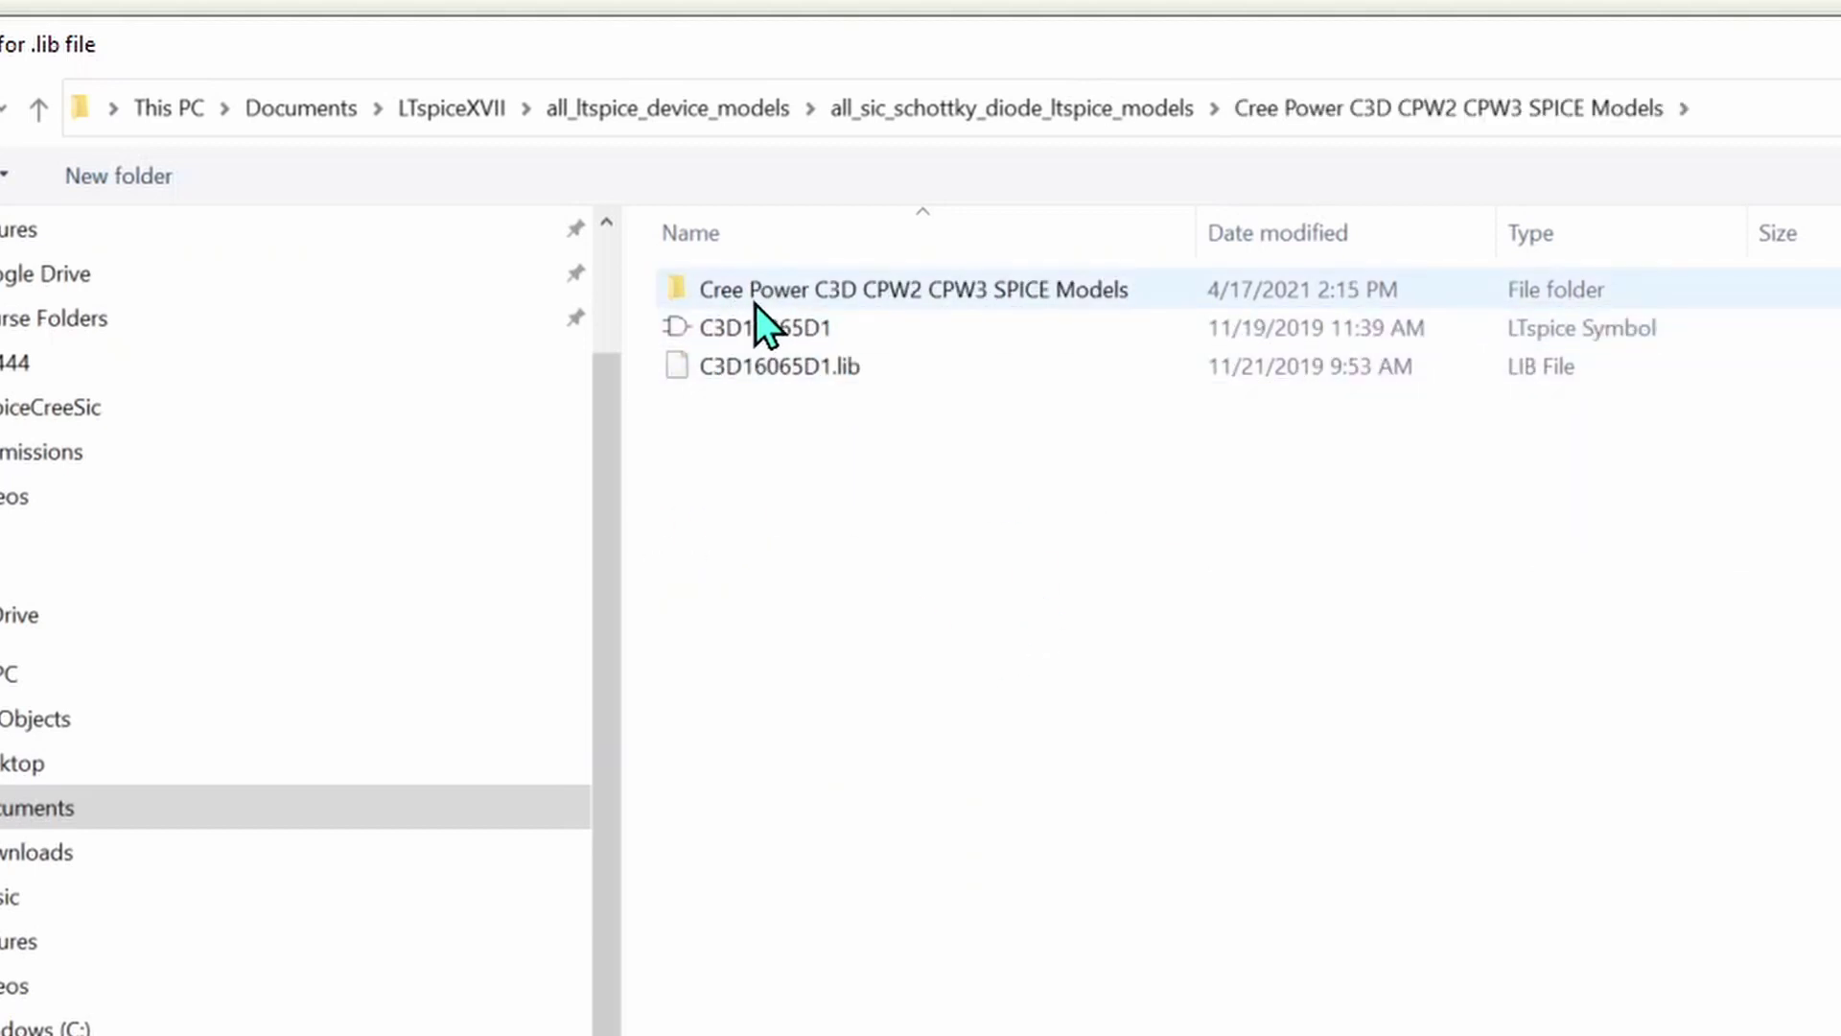
{"action": "double_click", "coordinate": [980, 291]}
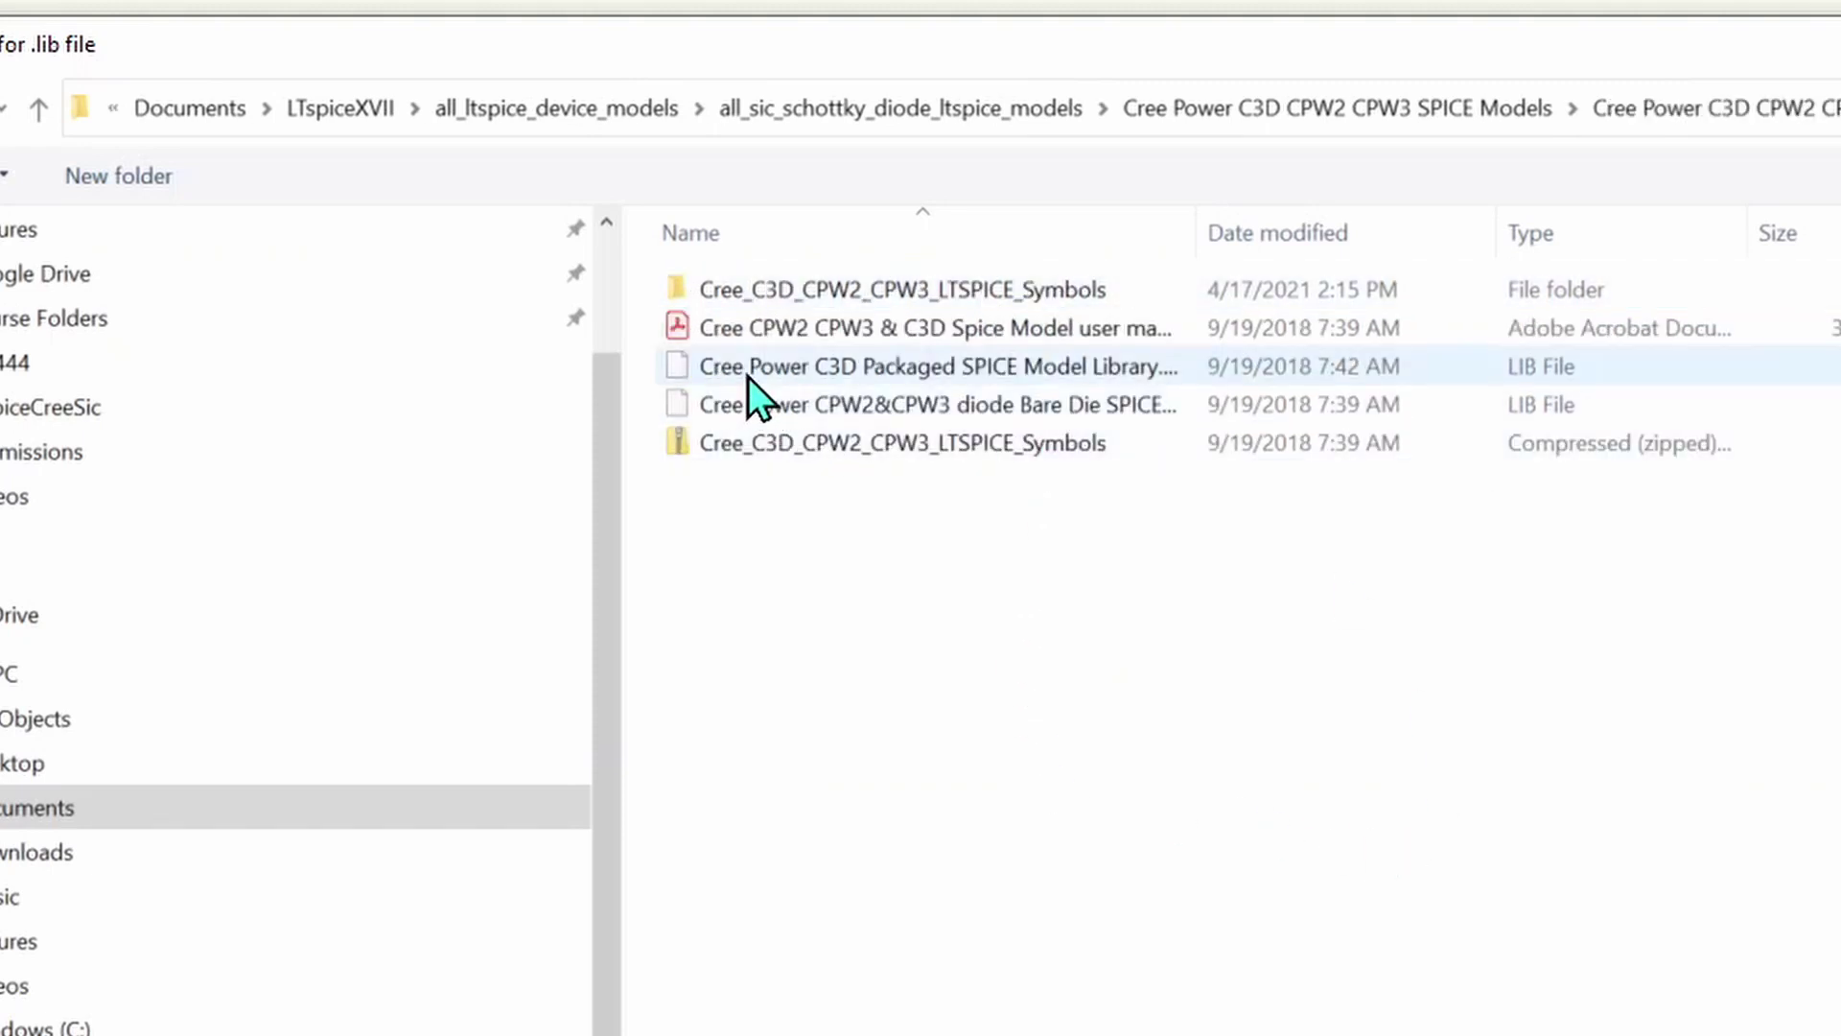
{"action": "left_click", "coordinate": [957, 374]}
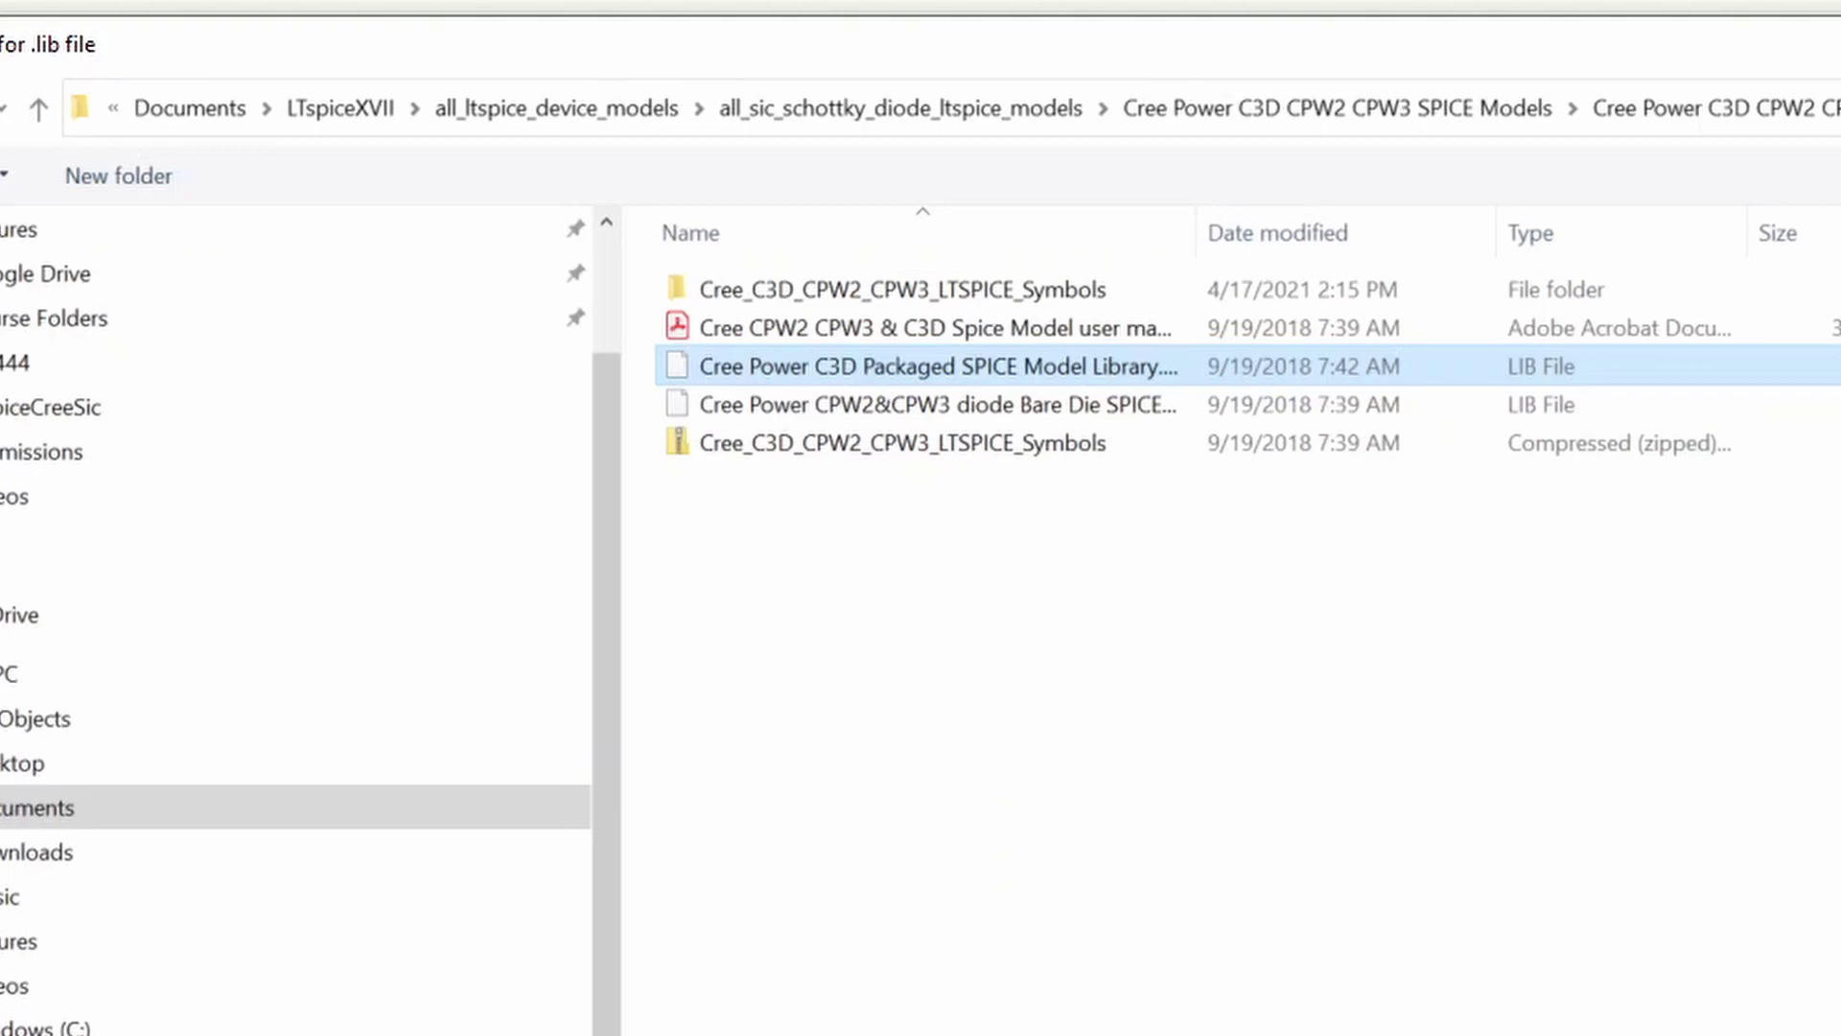
{"action": "key", "text": "Return"}
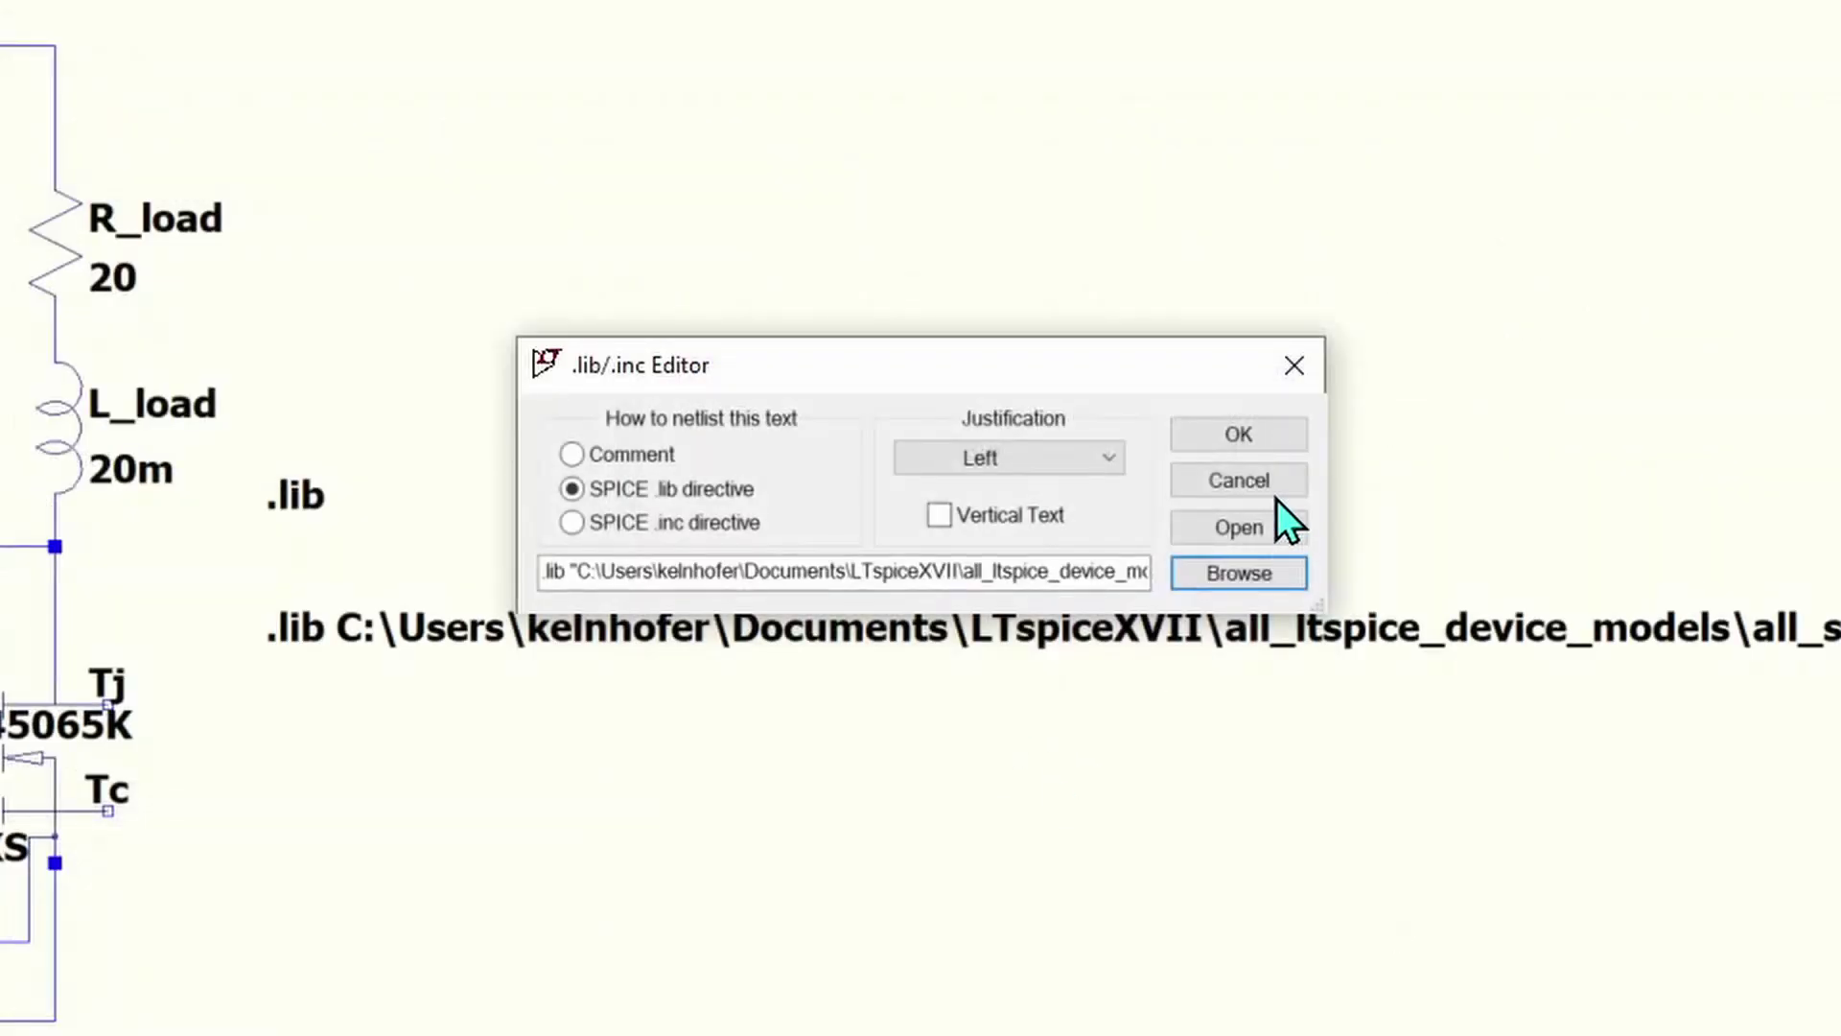
{"action": "left_click", "coordinate": [1256, 434]}
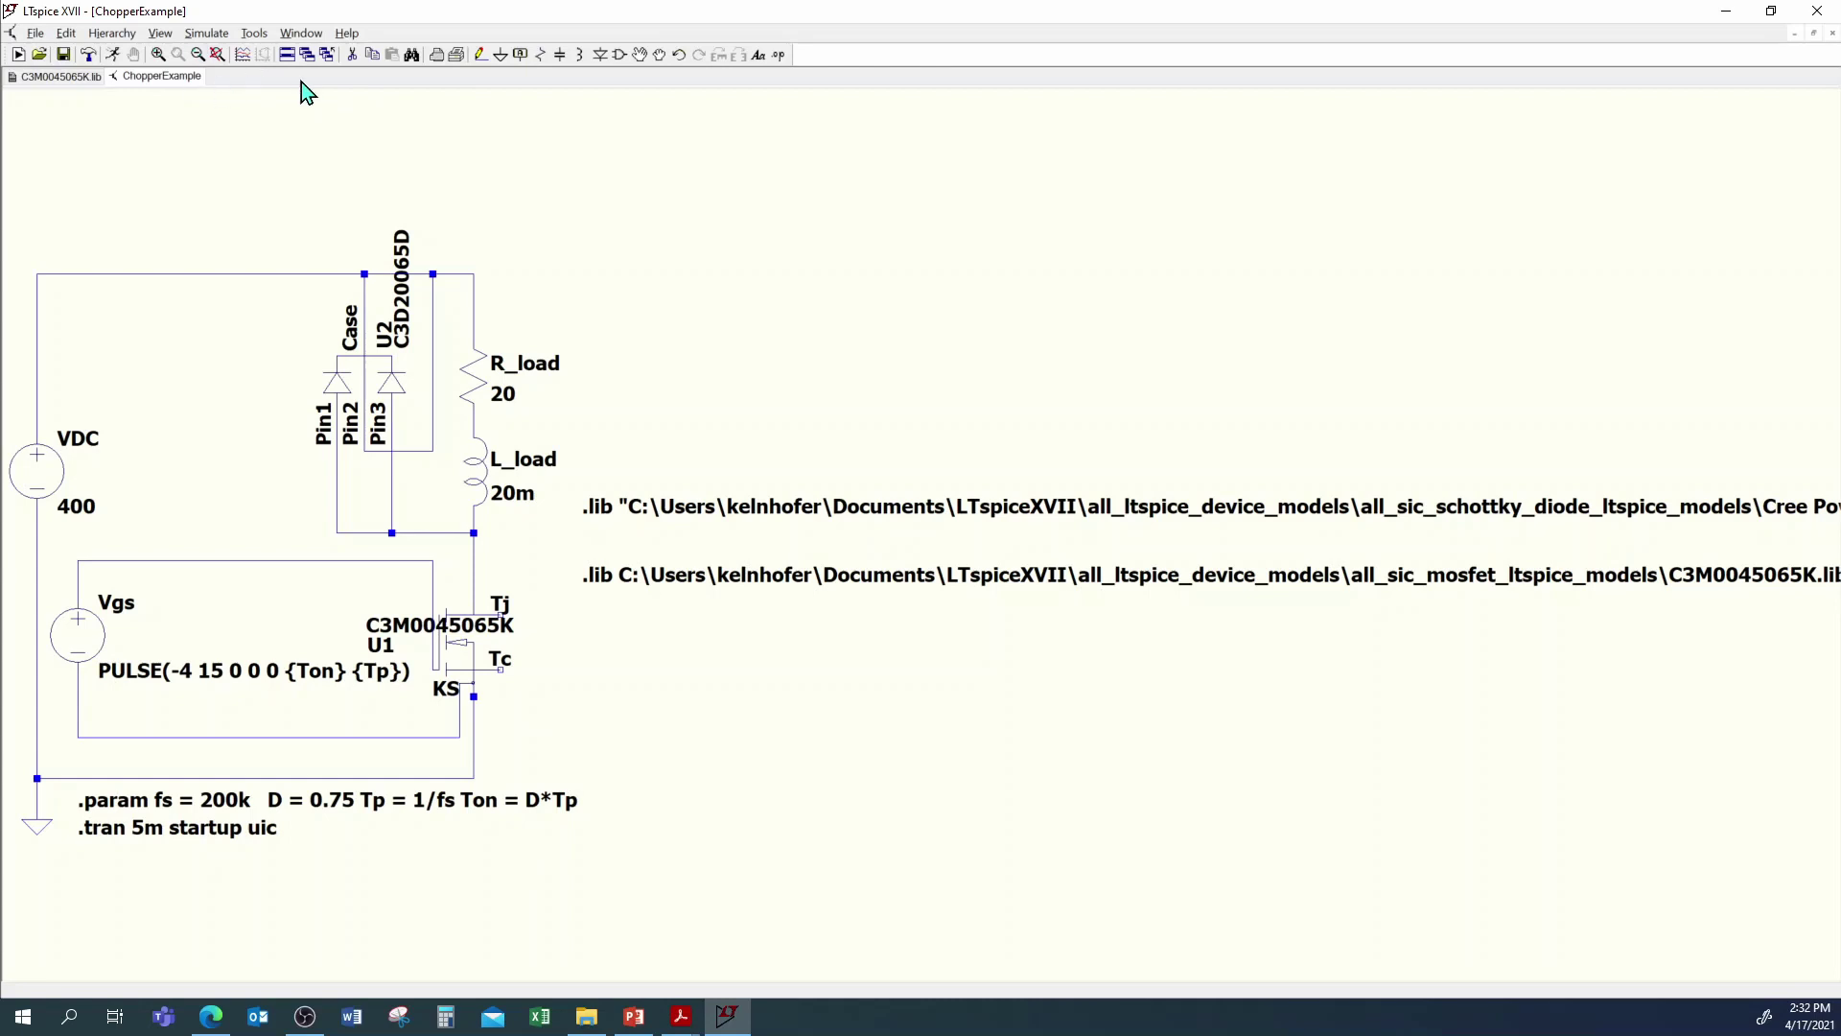
Step: Run the transient simulation and close the C3M0045065K.lib window to make room for a taller schematic window
{"action": "left_click", "coordinate": [113, 59]}
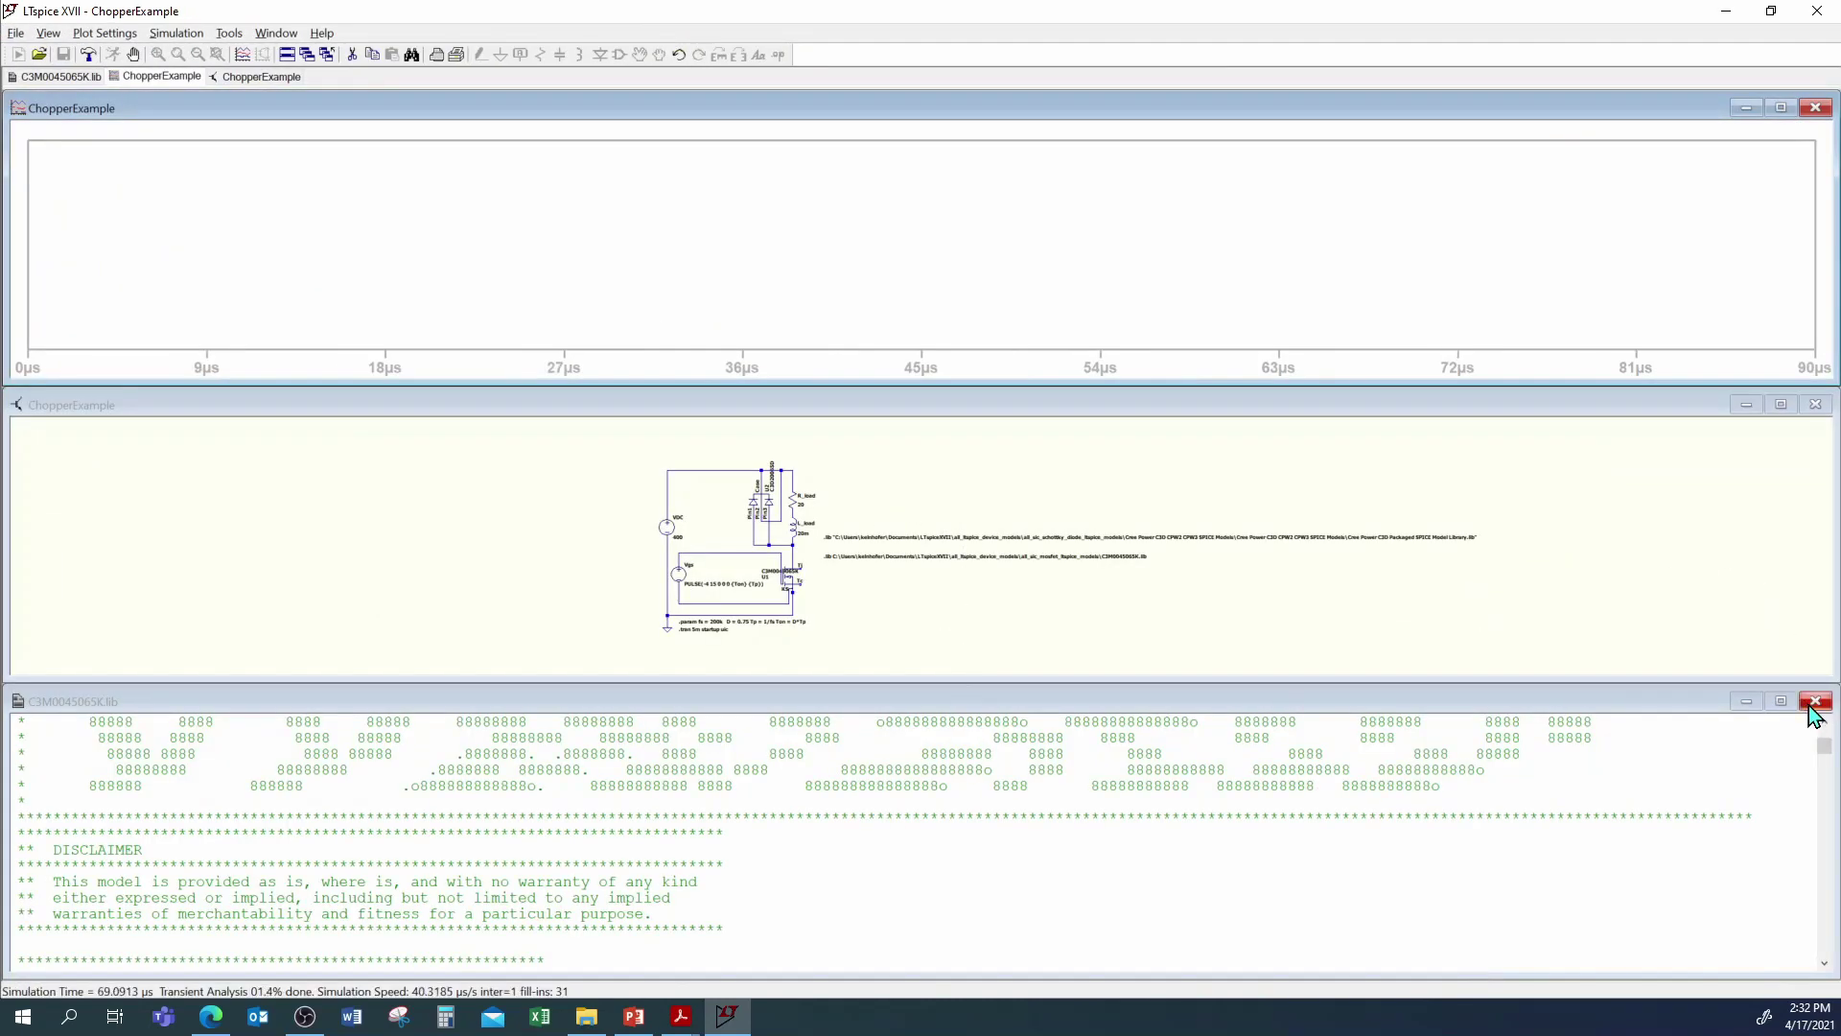
{"action": "left_click", "coordinate": [1815, 700]}
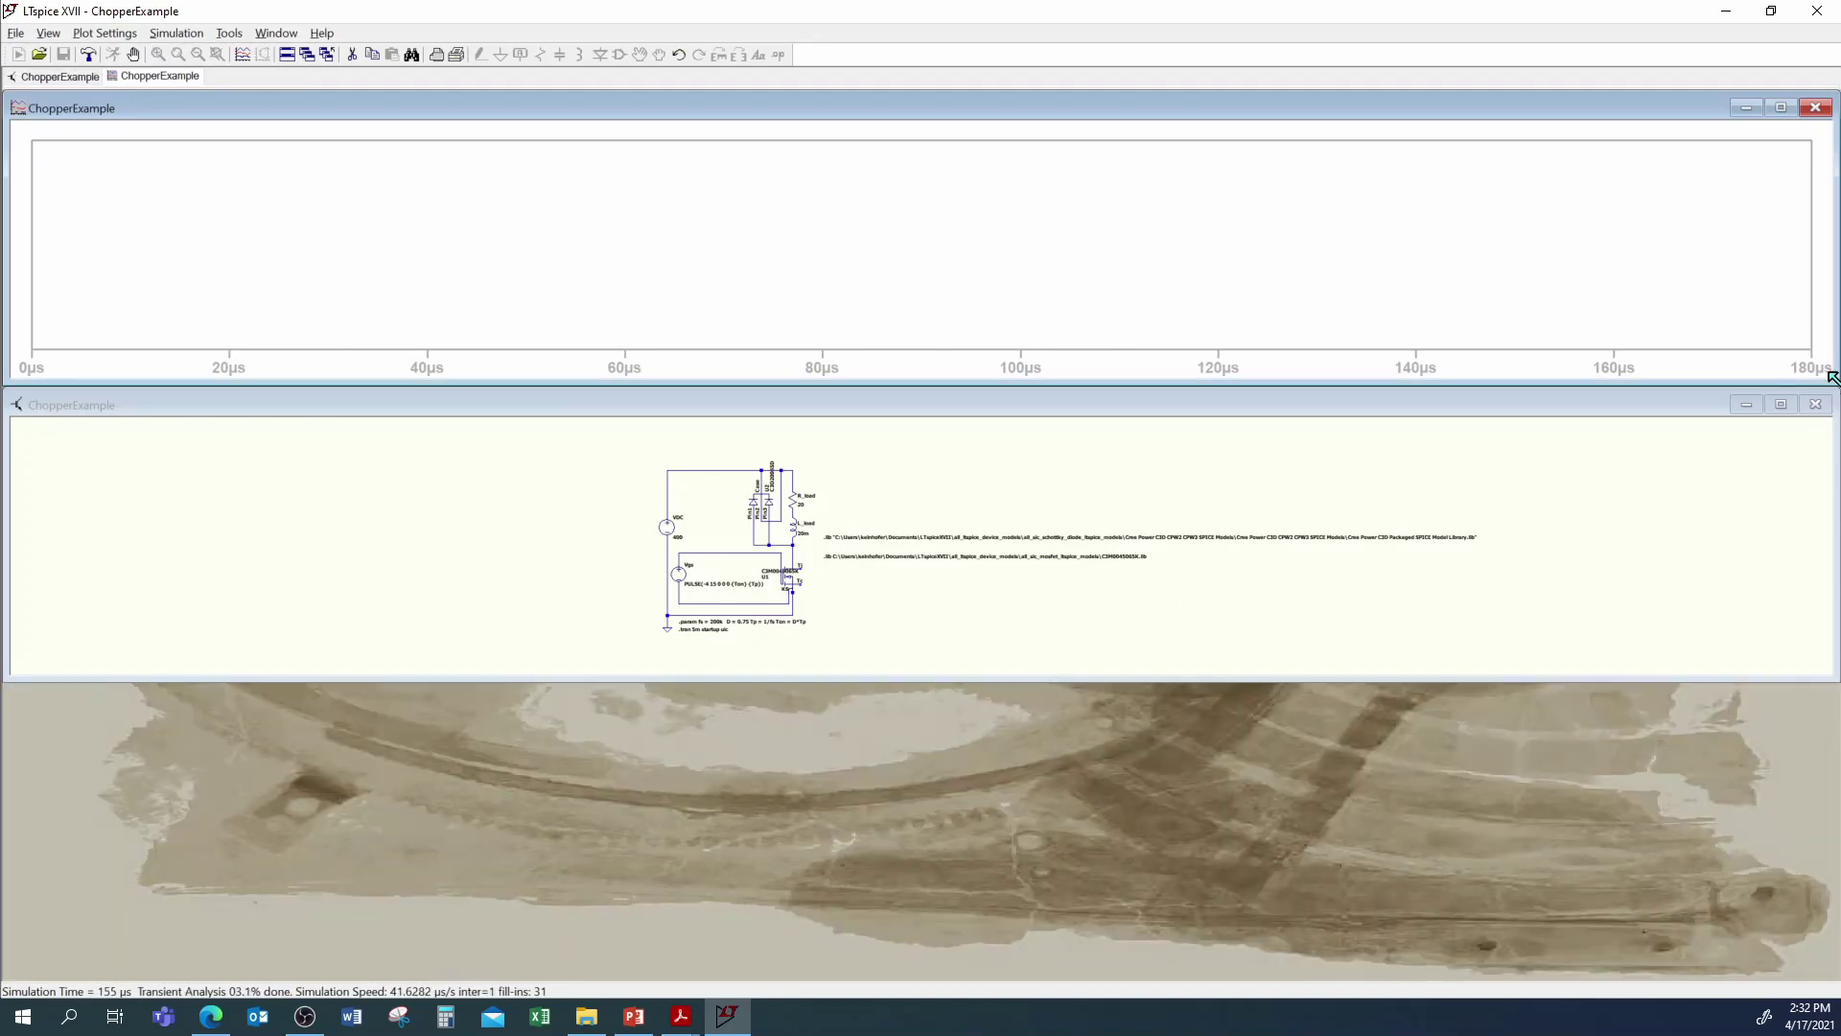
{"action": "left_click_drag", "start_coordinate": [1384, 679], "coordinate": [1366, 954]}
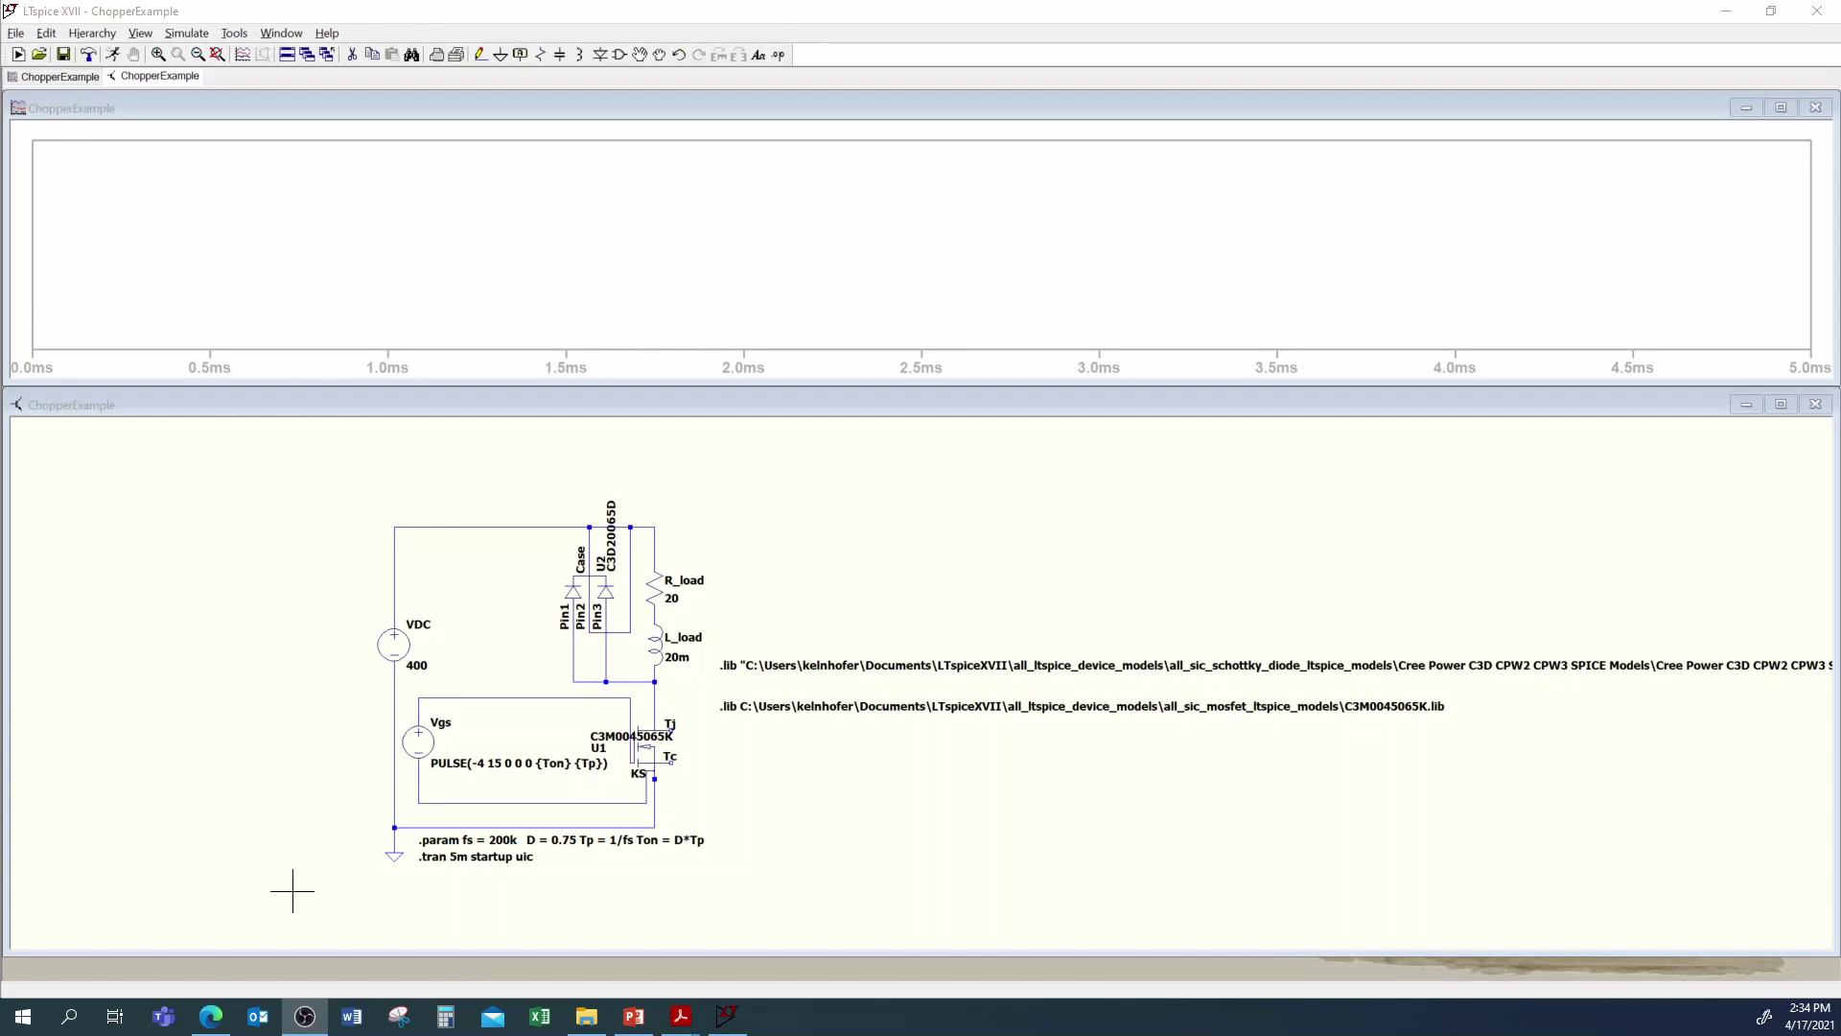
Step: Plot the R_load current and the drain voltage of U1 relative to its source
{"action": "left_click", "coordinate": [661, 586]}
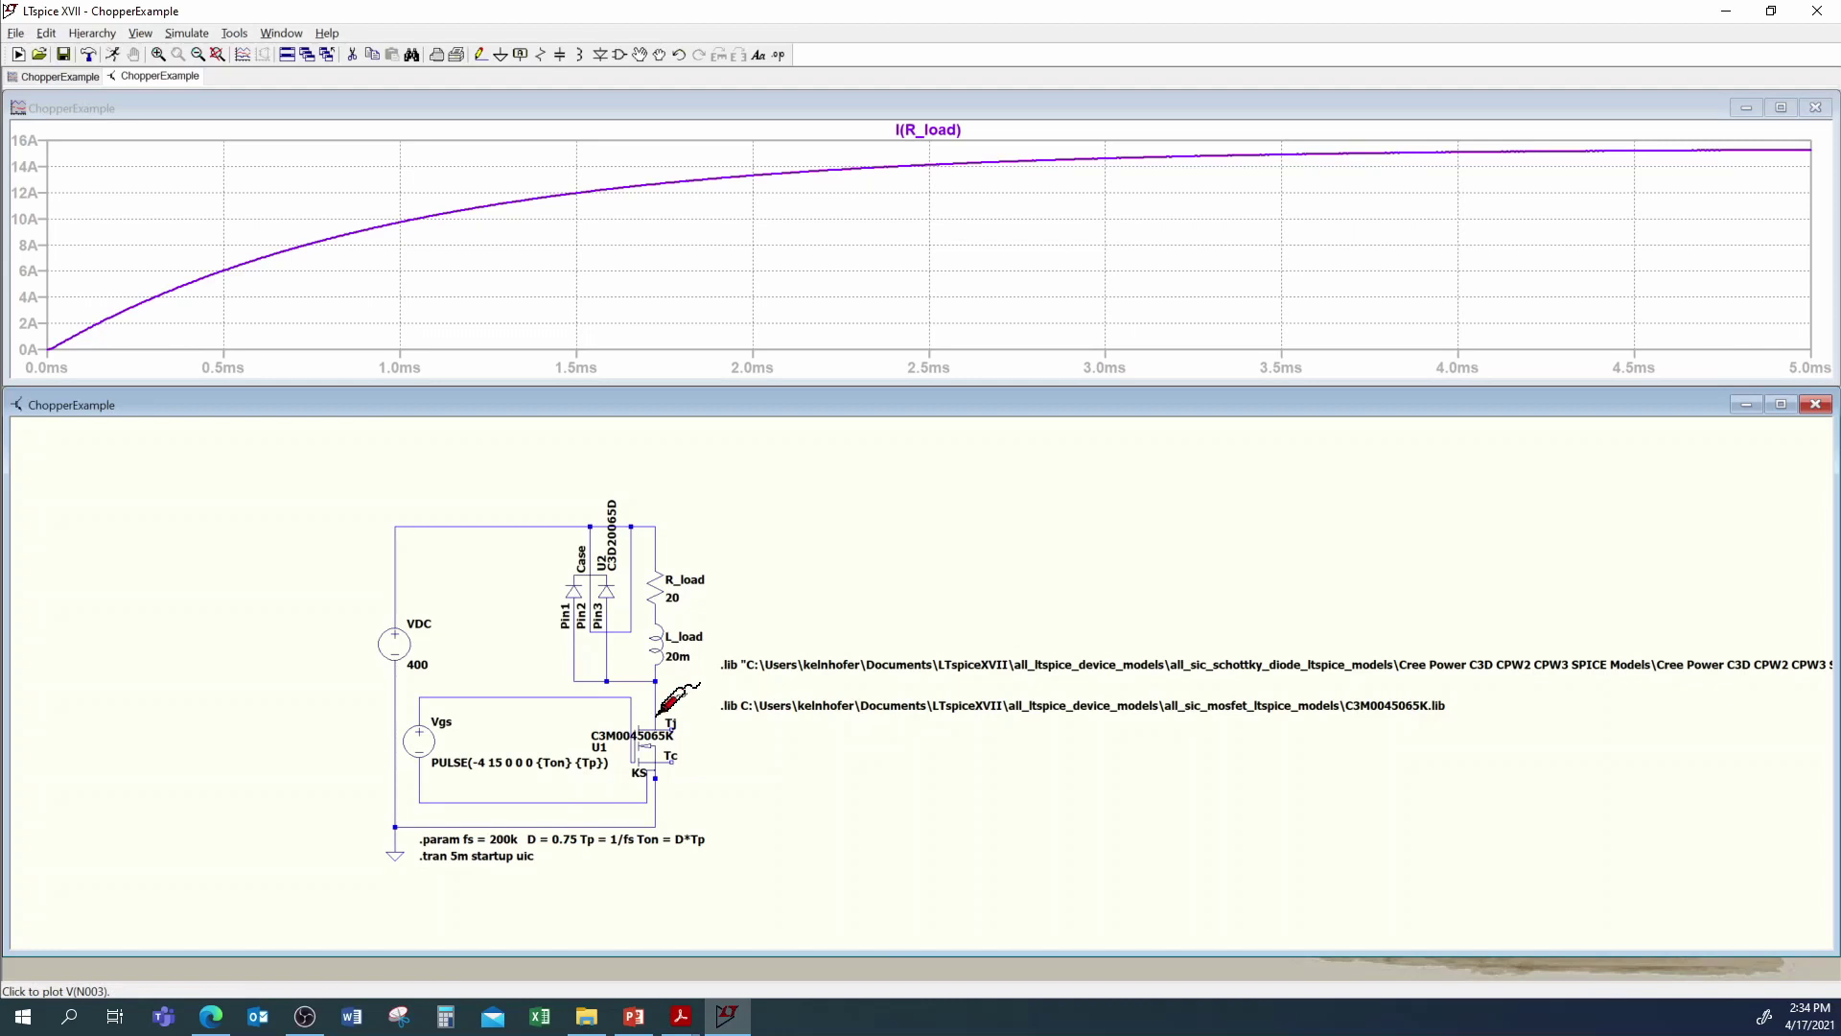
{"action": "left_click_drag", "start_coordinate": [658, 715], "coordinate": [659, 798]}
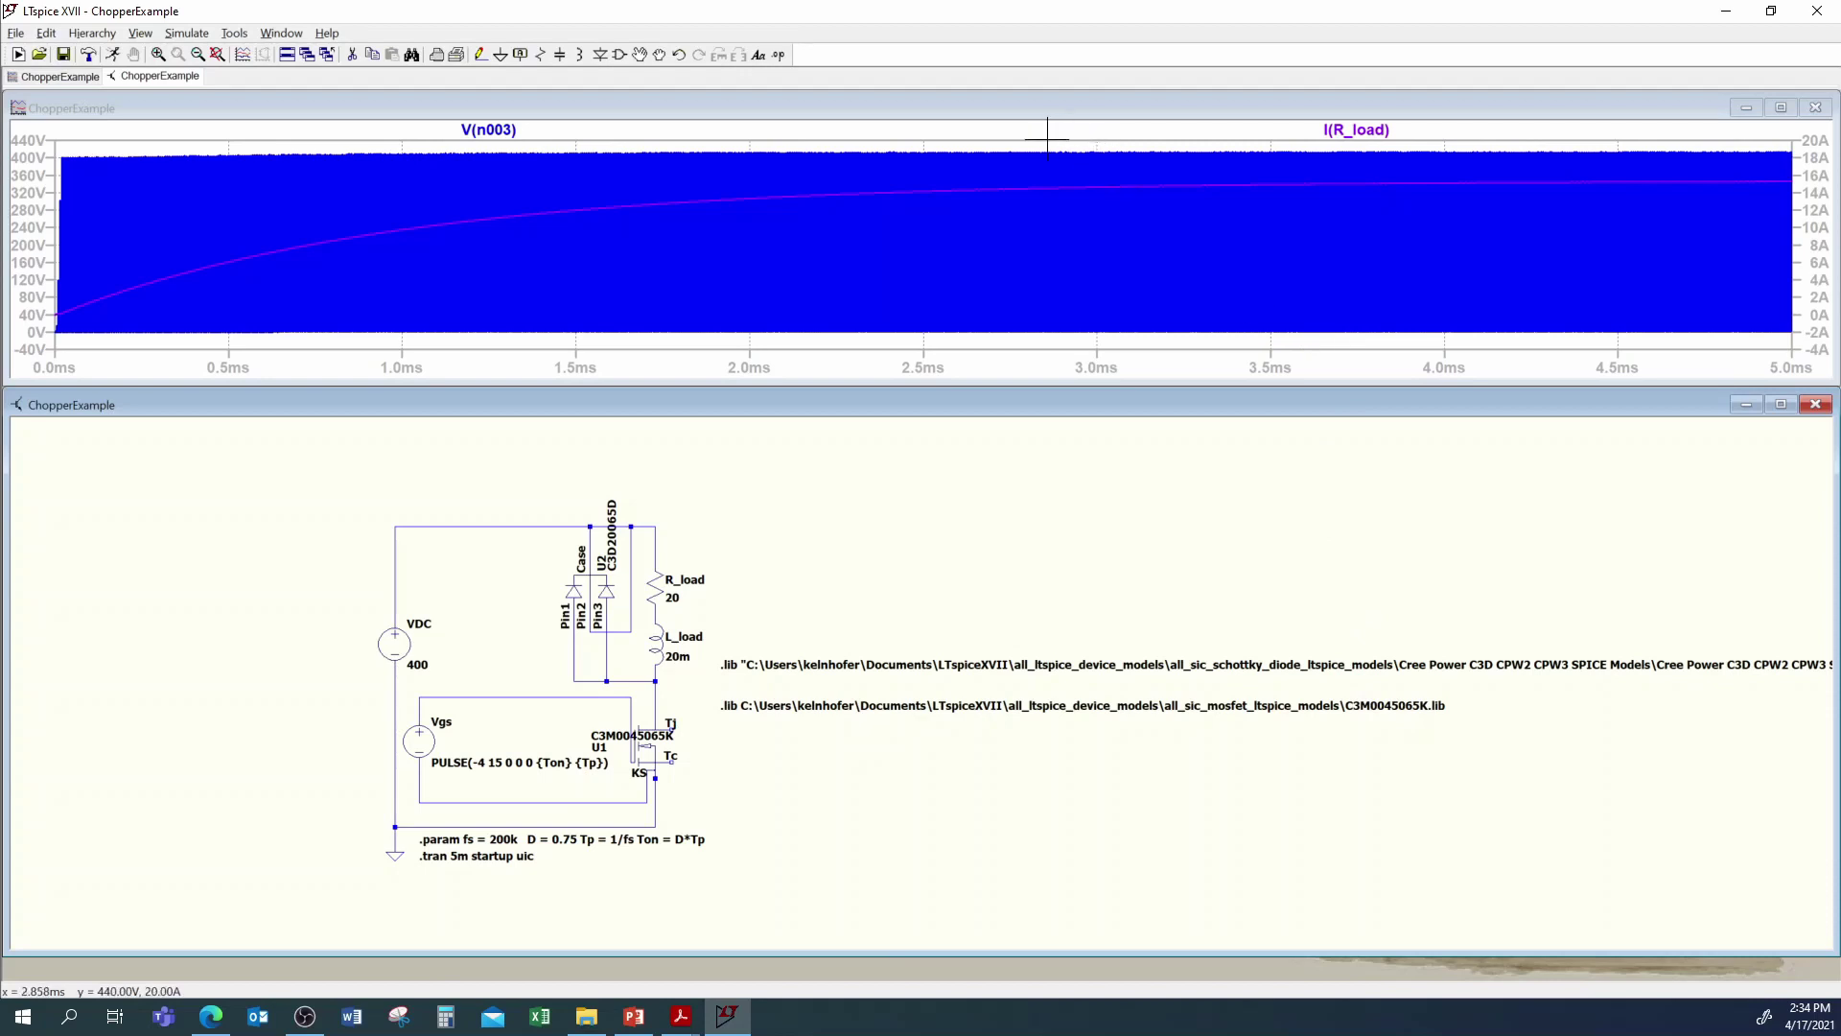
Step: Zoom the waveform plot in around 3.009 ms until a single drain-voltage pulse and its rising and falling edges can be examined
{"action": "left_click_drag", "start_coordinate": [1047, 134], "coordinate": [1138, 359]}
{"action": "left_click_drag", "start_coordinate": [1038, 163], "coordinate": [1172, 351]}
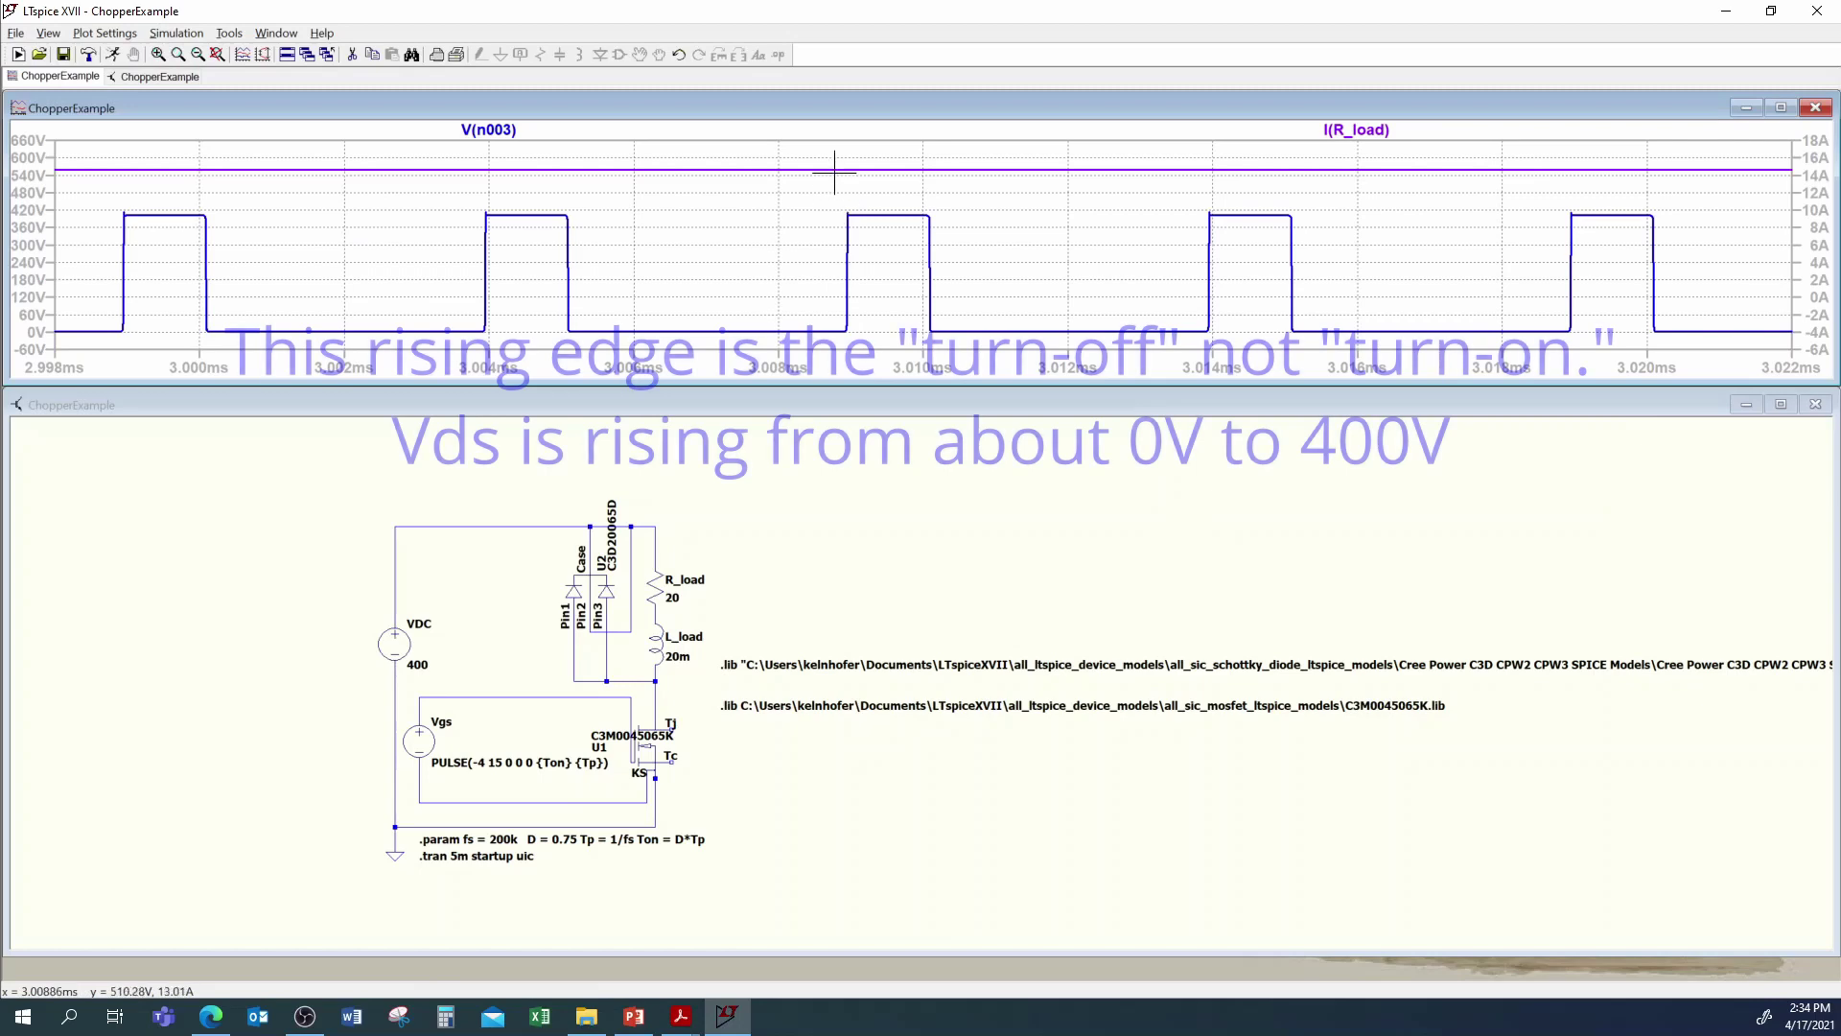
{"action": "left_click_drag", "start_coordinate": [822, 134], "coordinate": [968, 361]}
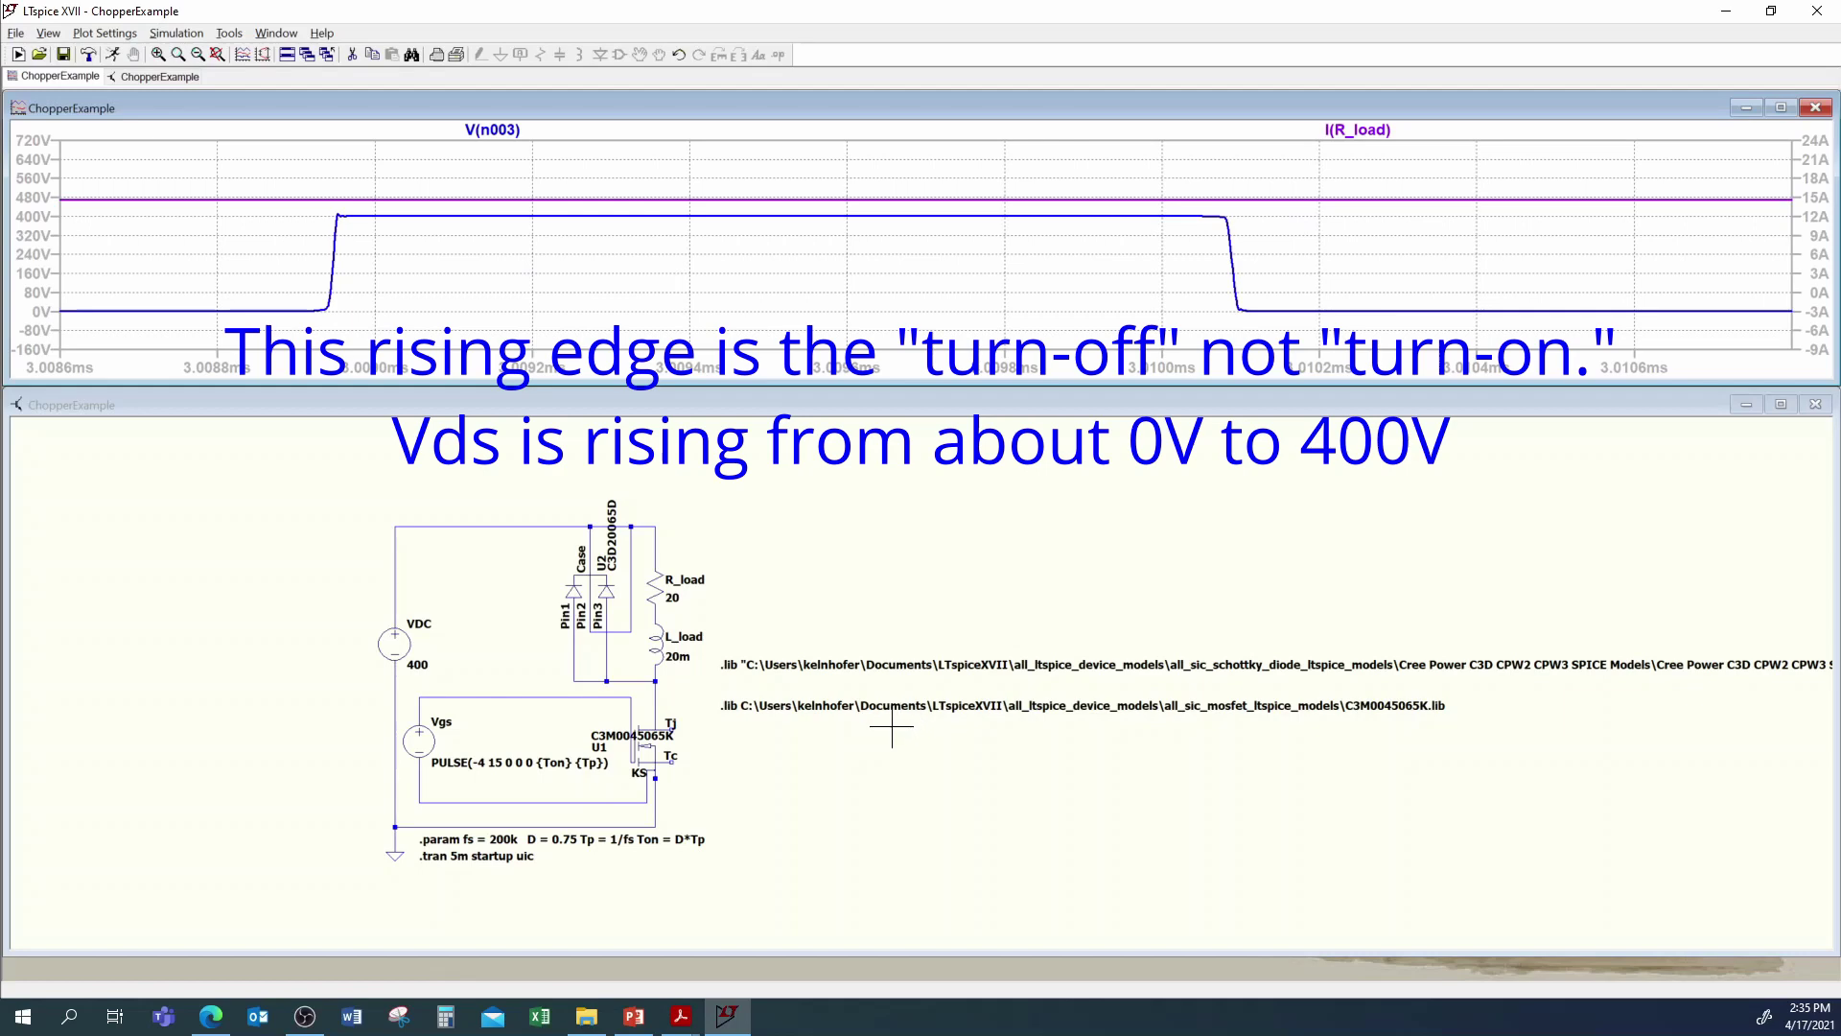
Step: Delete the V(n003) and I(R_load) traces from the waveform plot
{"action": "right_click", "coordinate": [506, 132]}
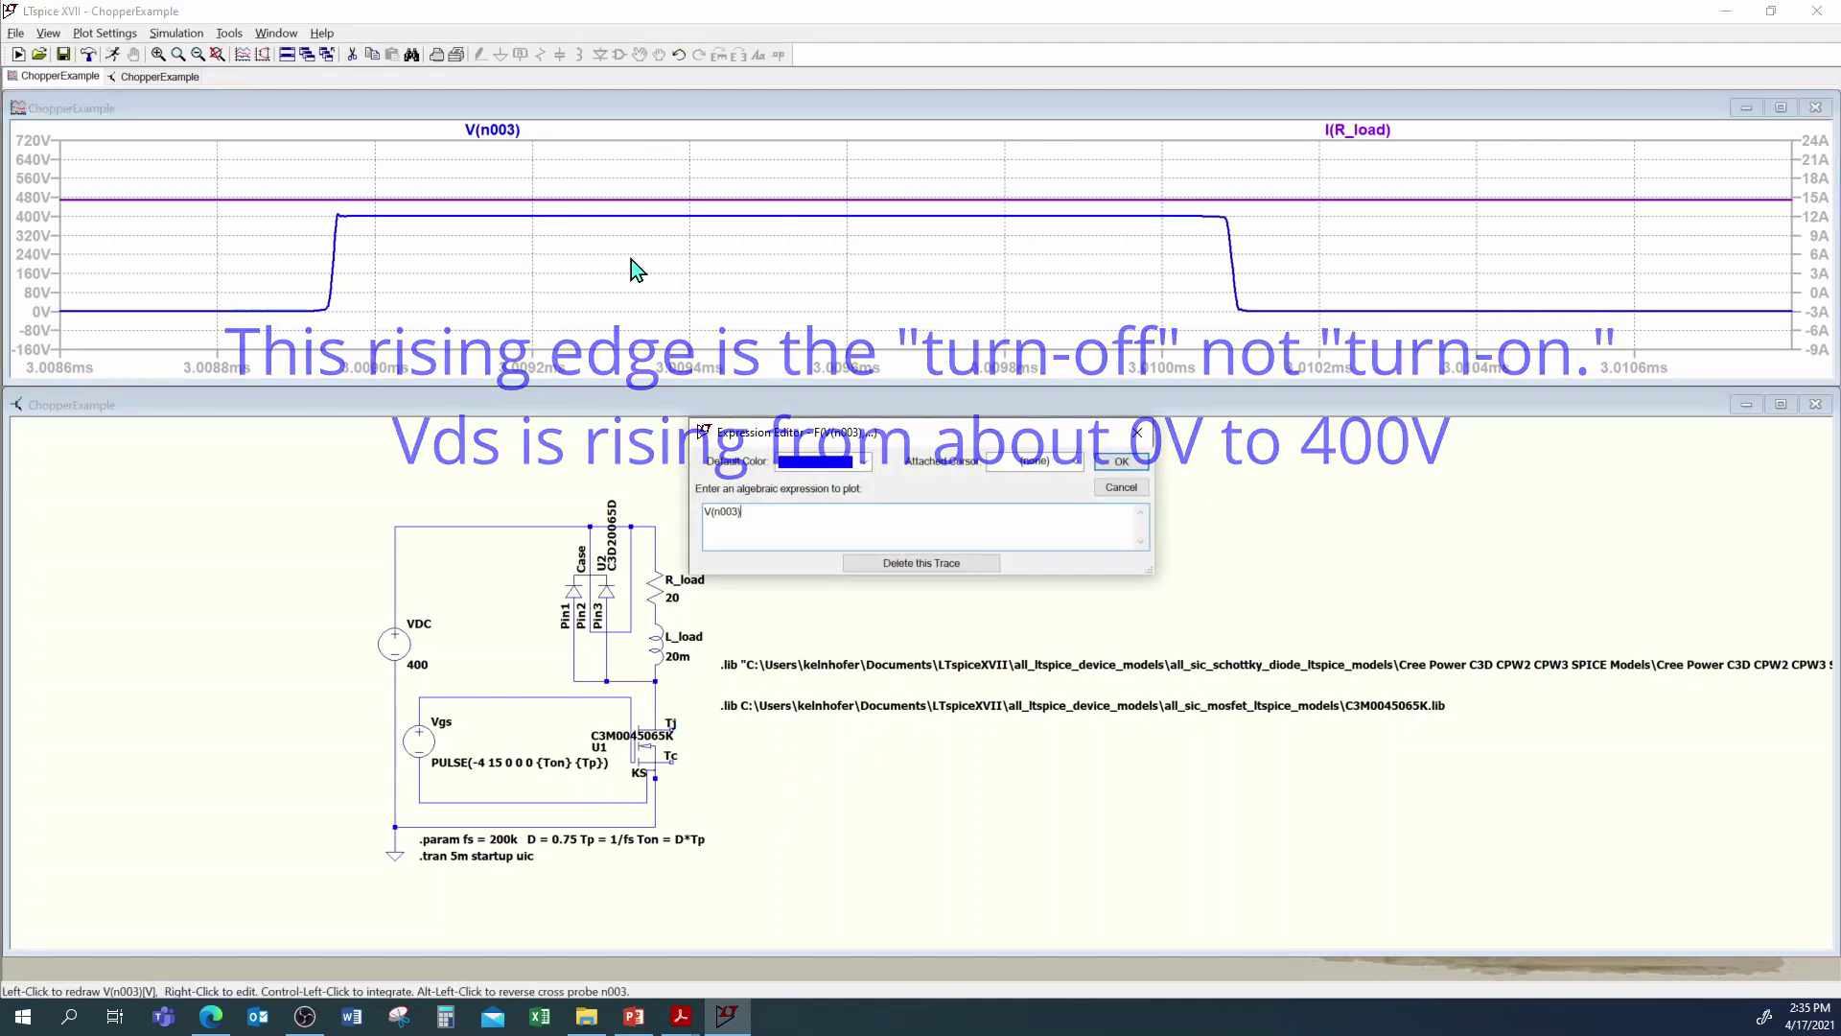
{"action": "left_click", "coordinate": [913, 562]}
{"action": "right_click", "coordinate": [924, 135]}
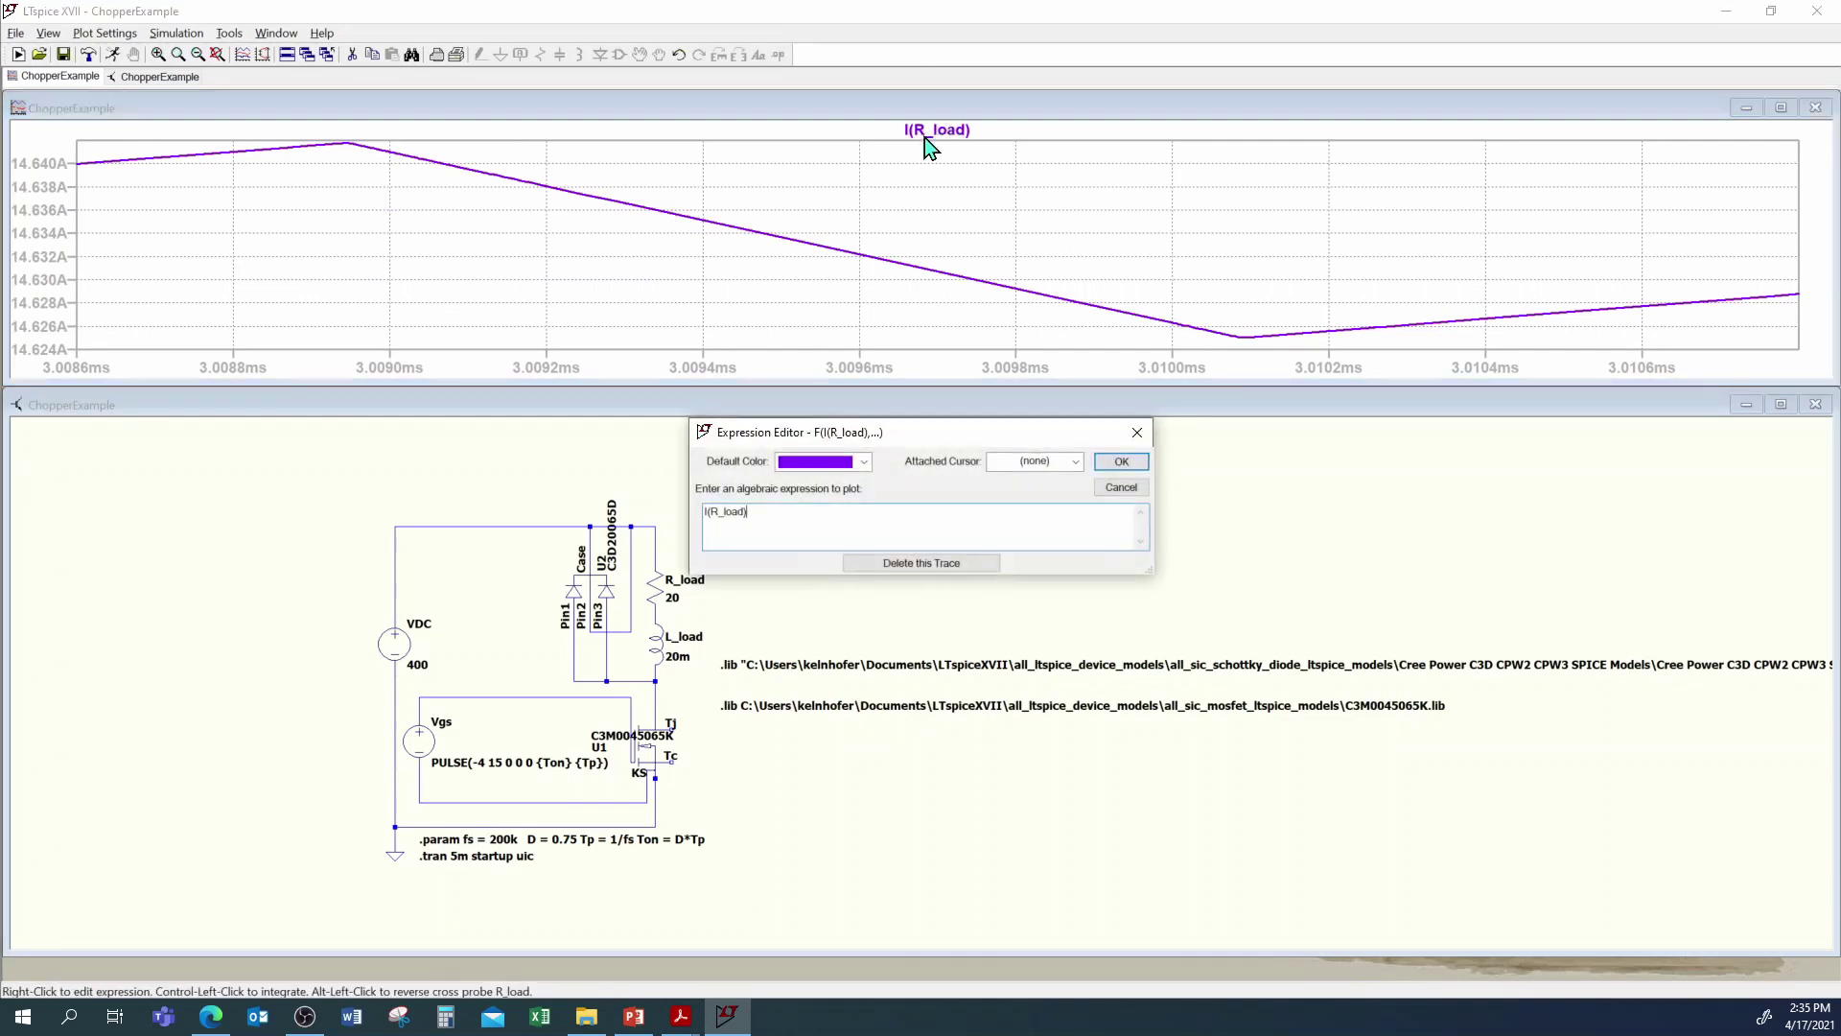
{"action": "left_click", "coordinate": [949, 566]}
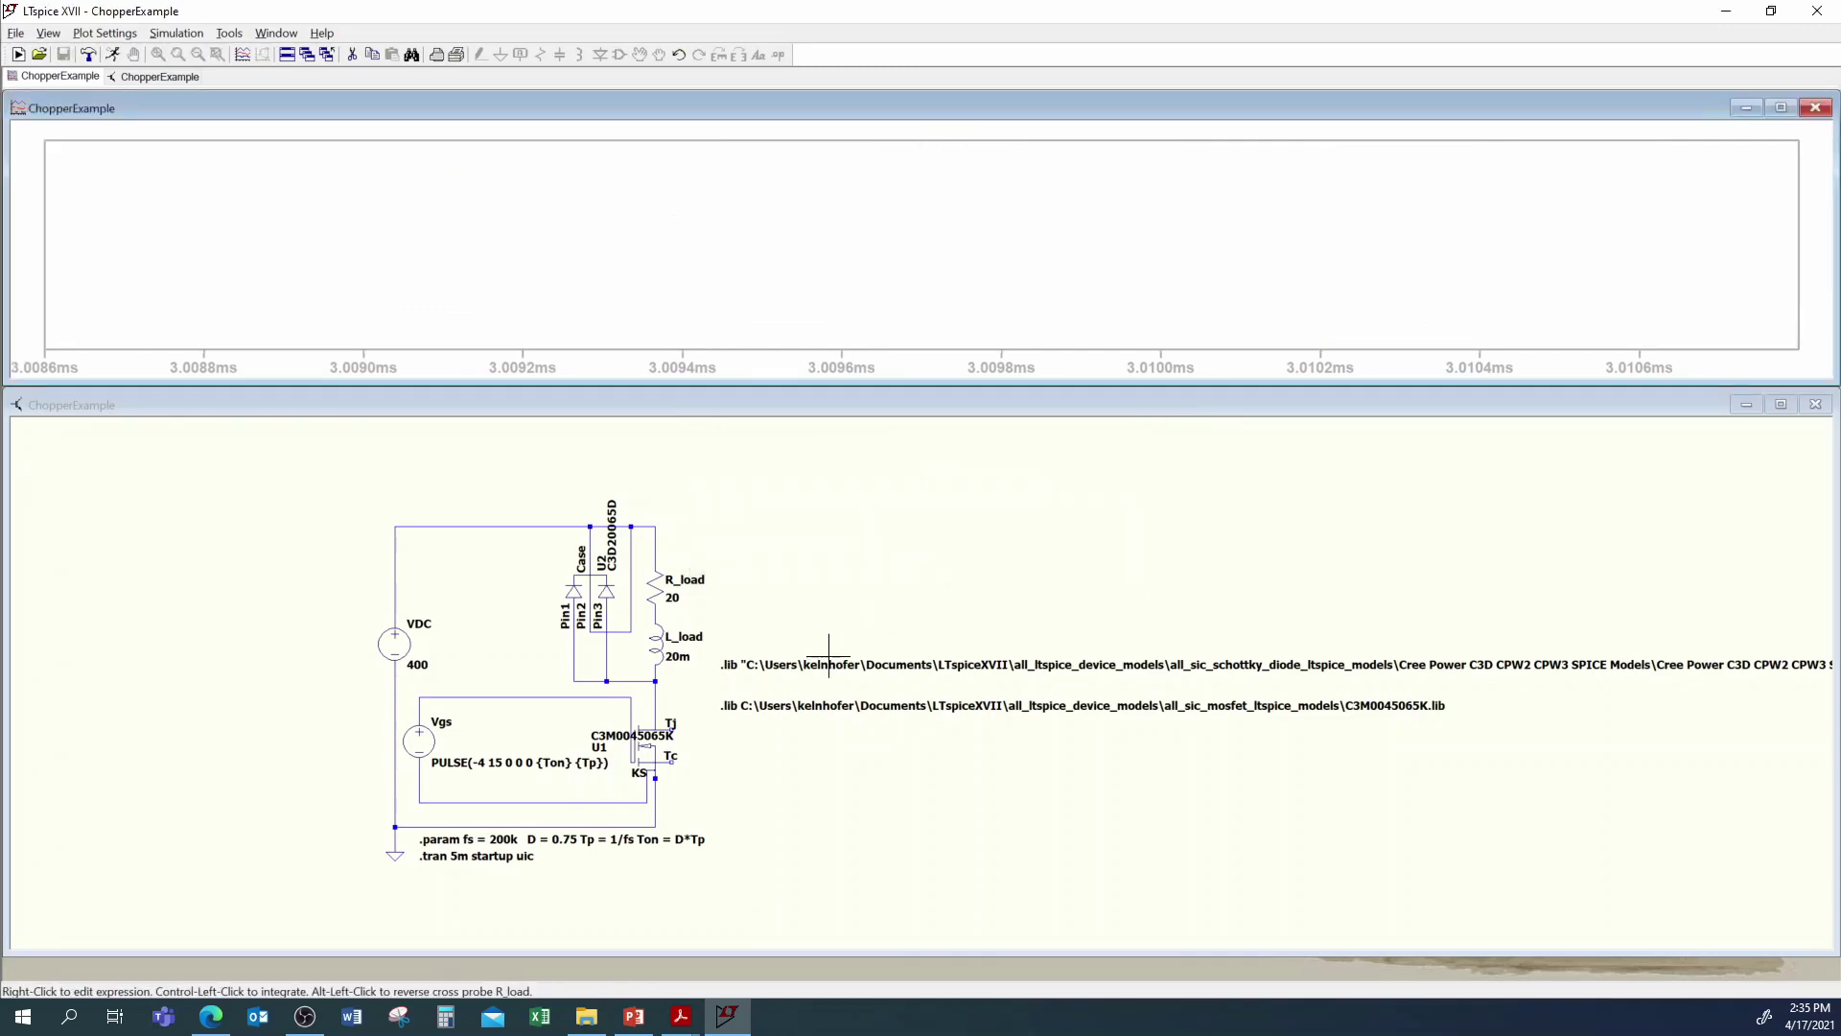
Step: Plot the power dissipation of MOSFET U1 and fit the plot to the full simulation time
{"action": "left_click", "coordinate": [705, 767]}
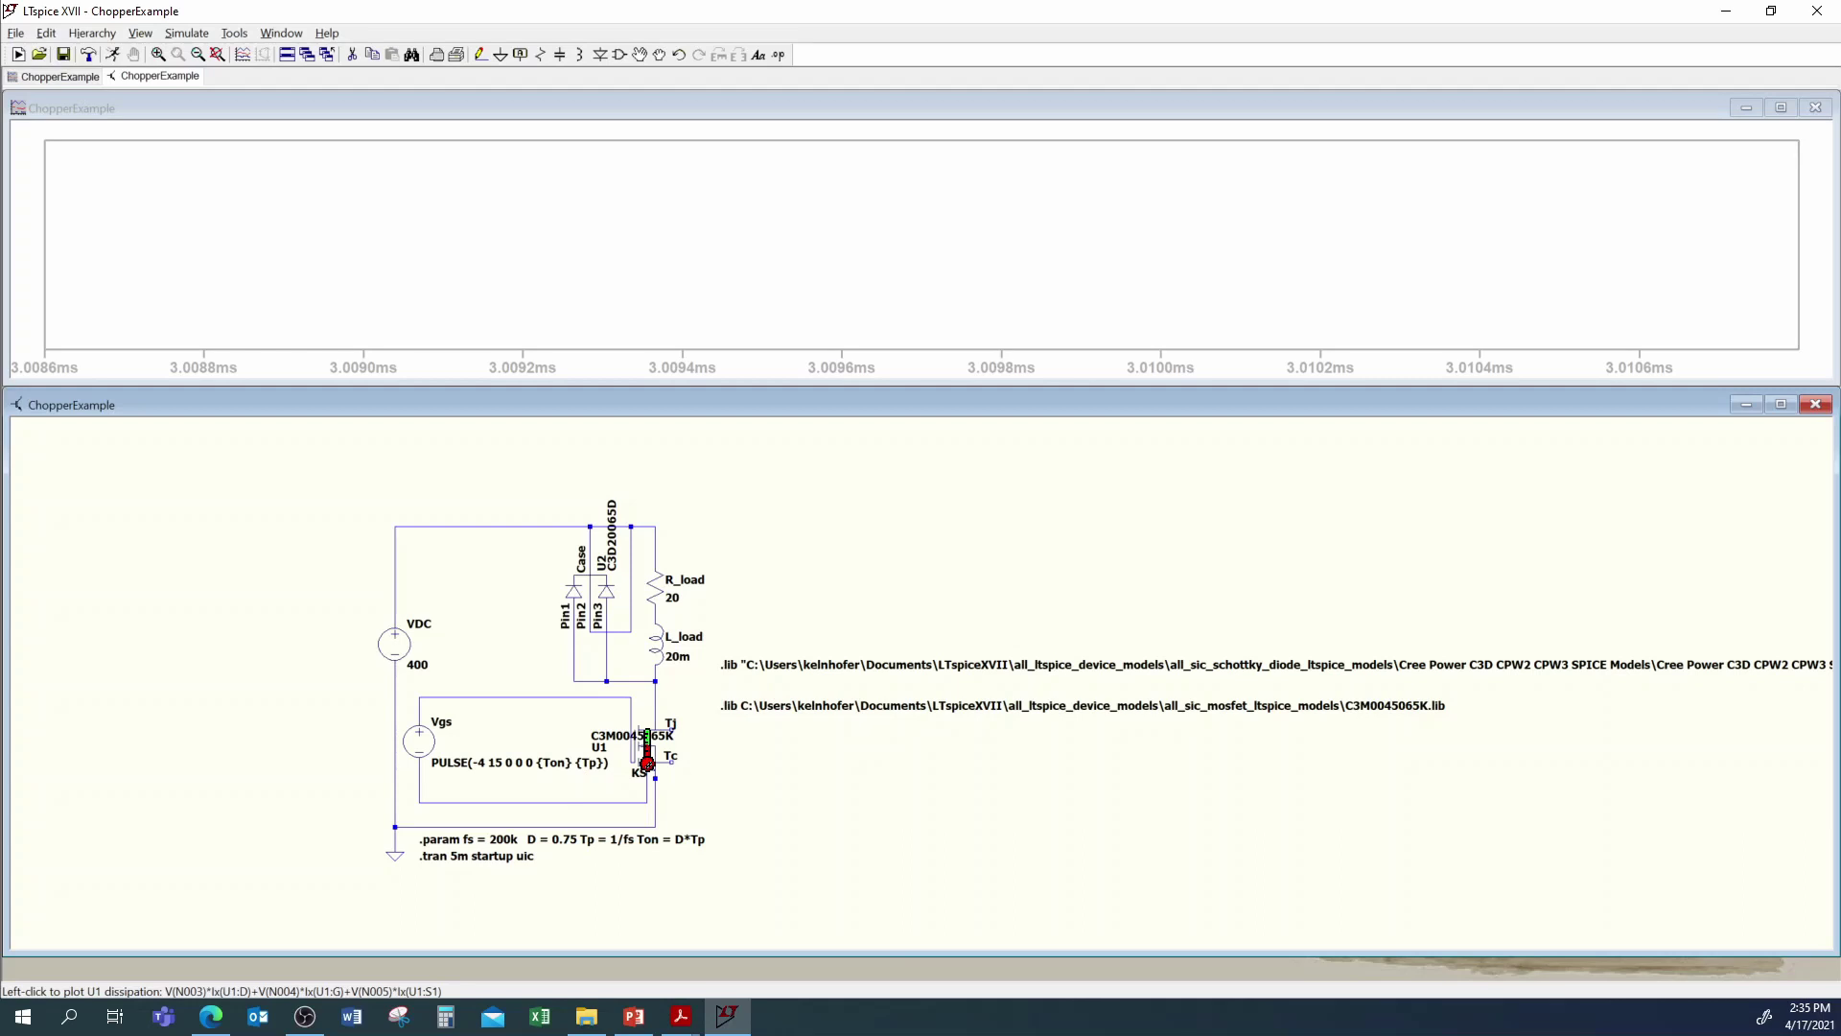
{"action": "left_click", "coordinate": [648, 763], "text": "alt"}
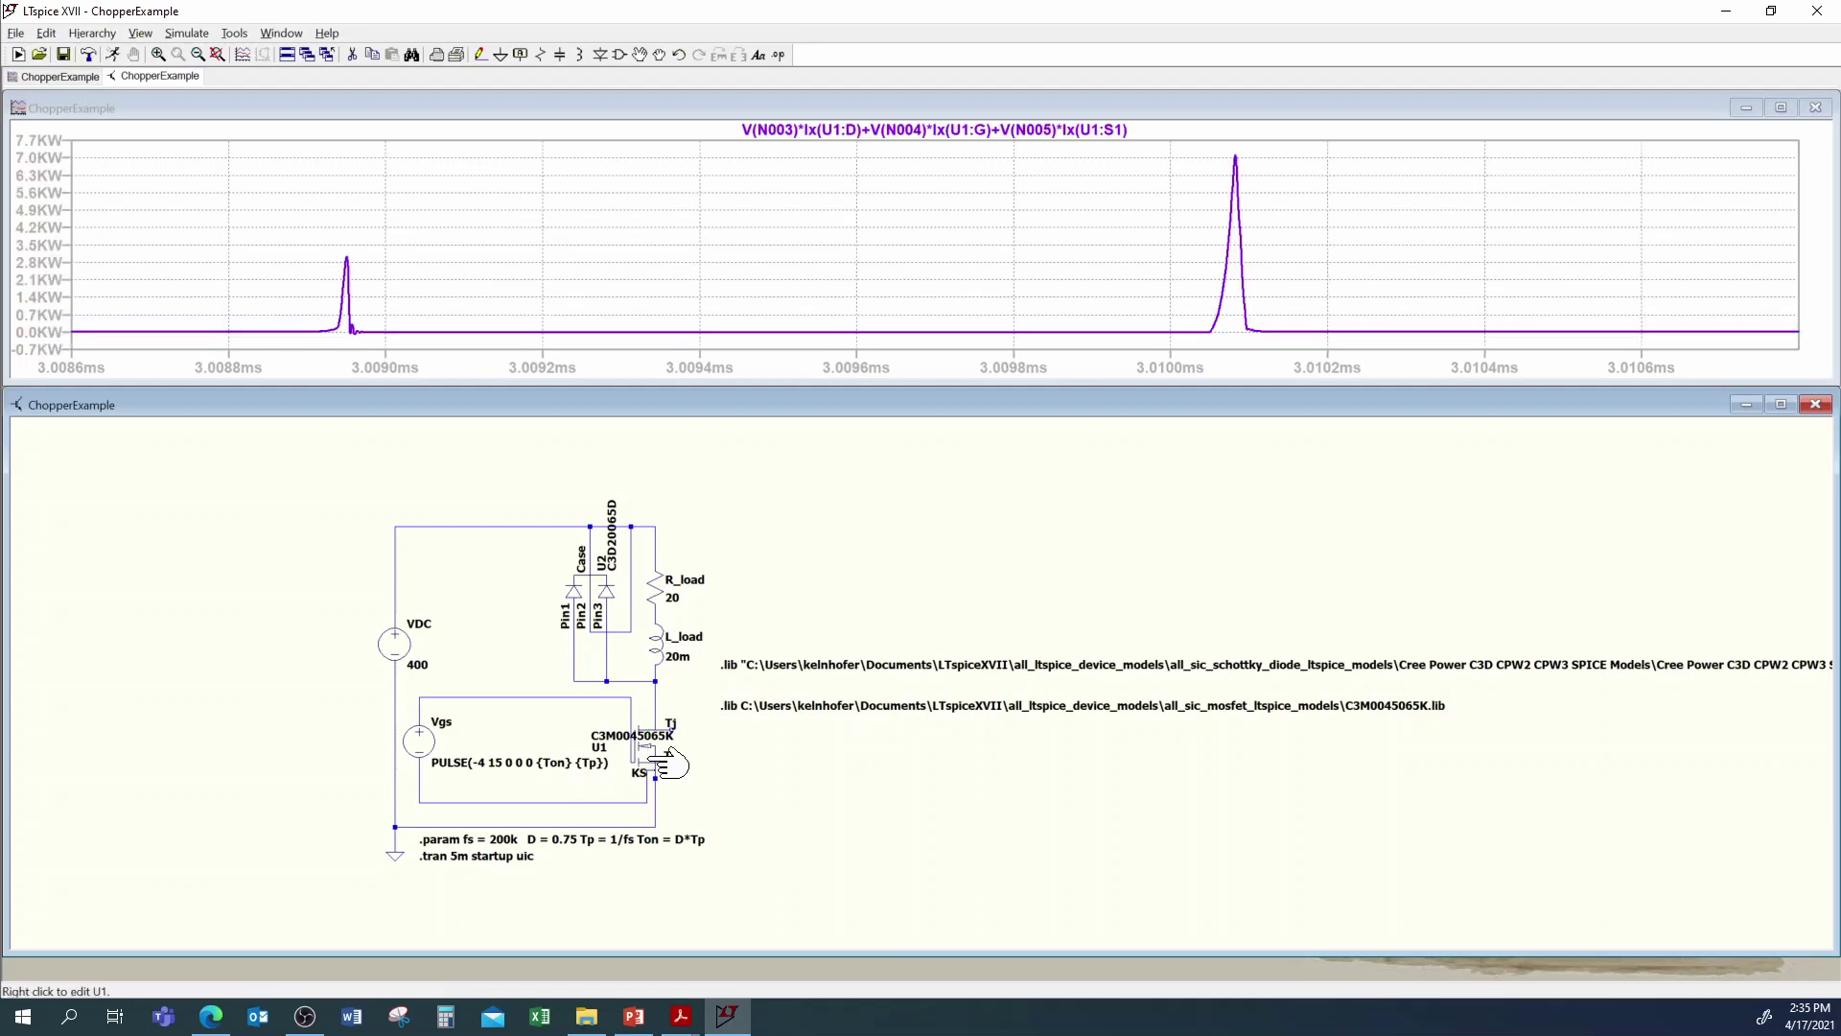
{"action": "right_click", "coordinate": [811, 239]}
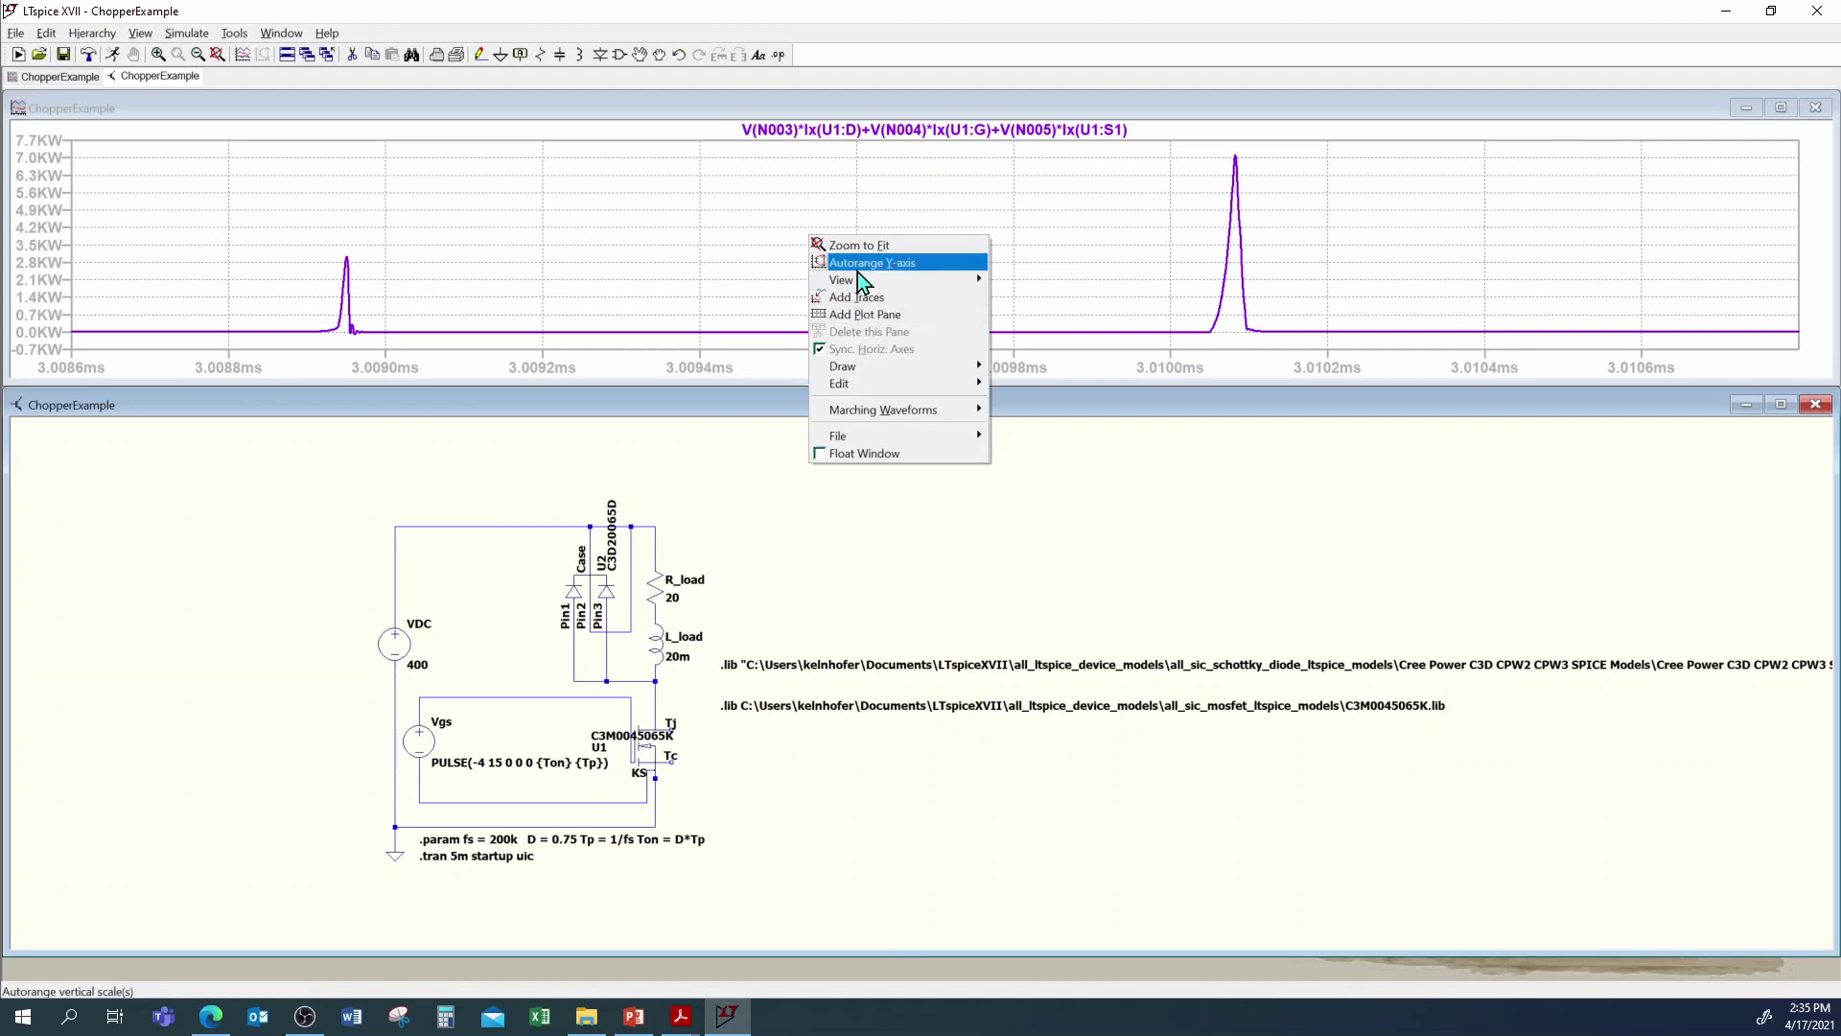
{"action": "left_click", "coordinate": [856, 267]}
{"action": "right_click", "coordinate": [888, 227]}
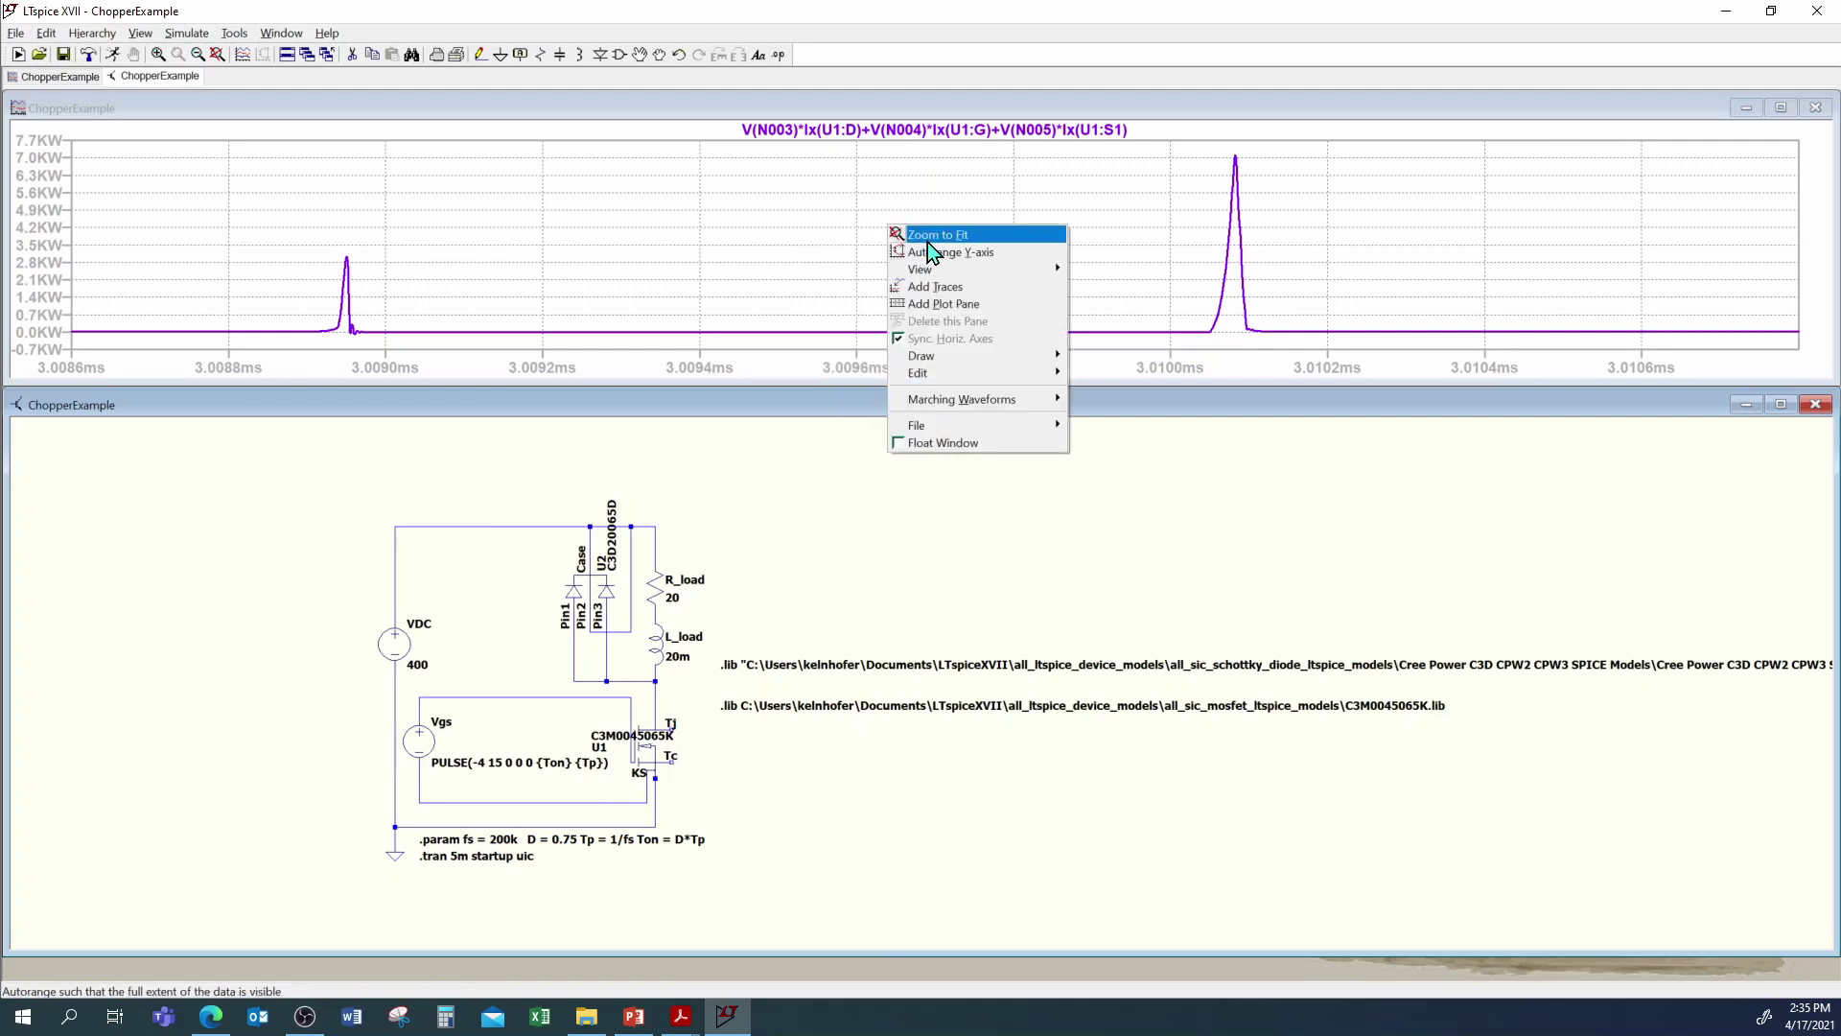
{"action": "left_click", "coordinate": [927, 234]}
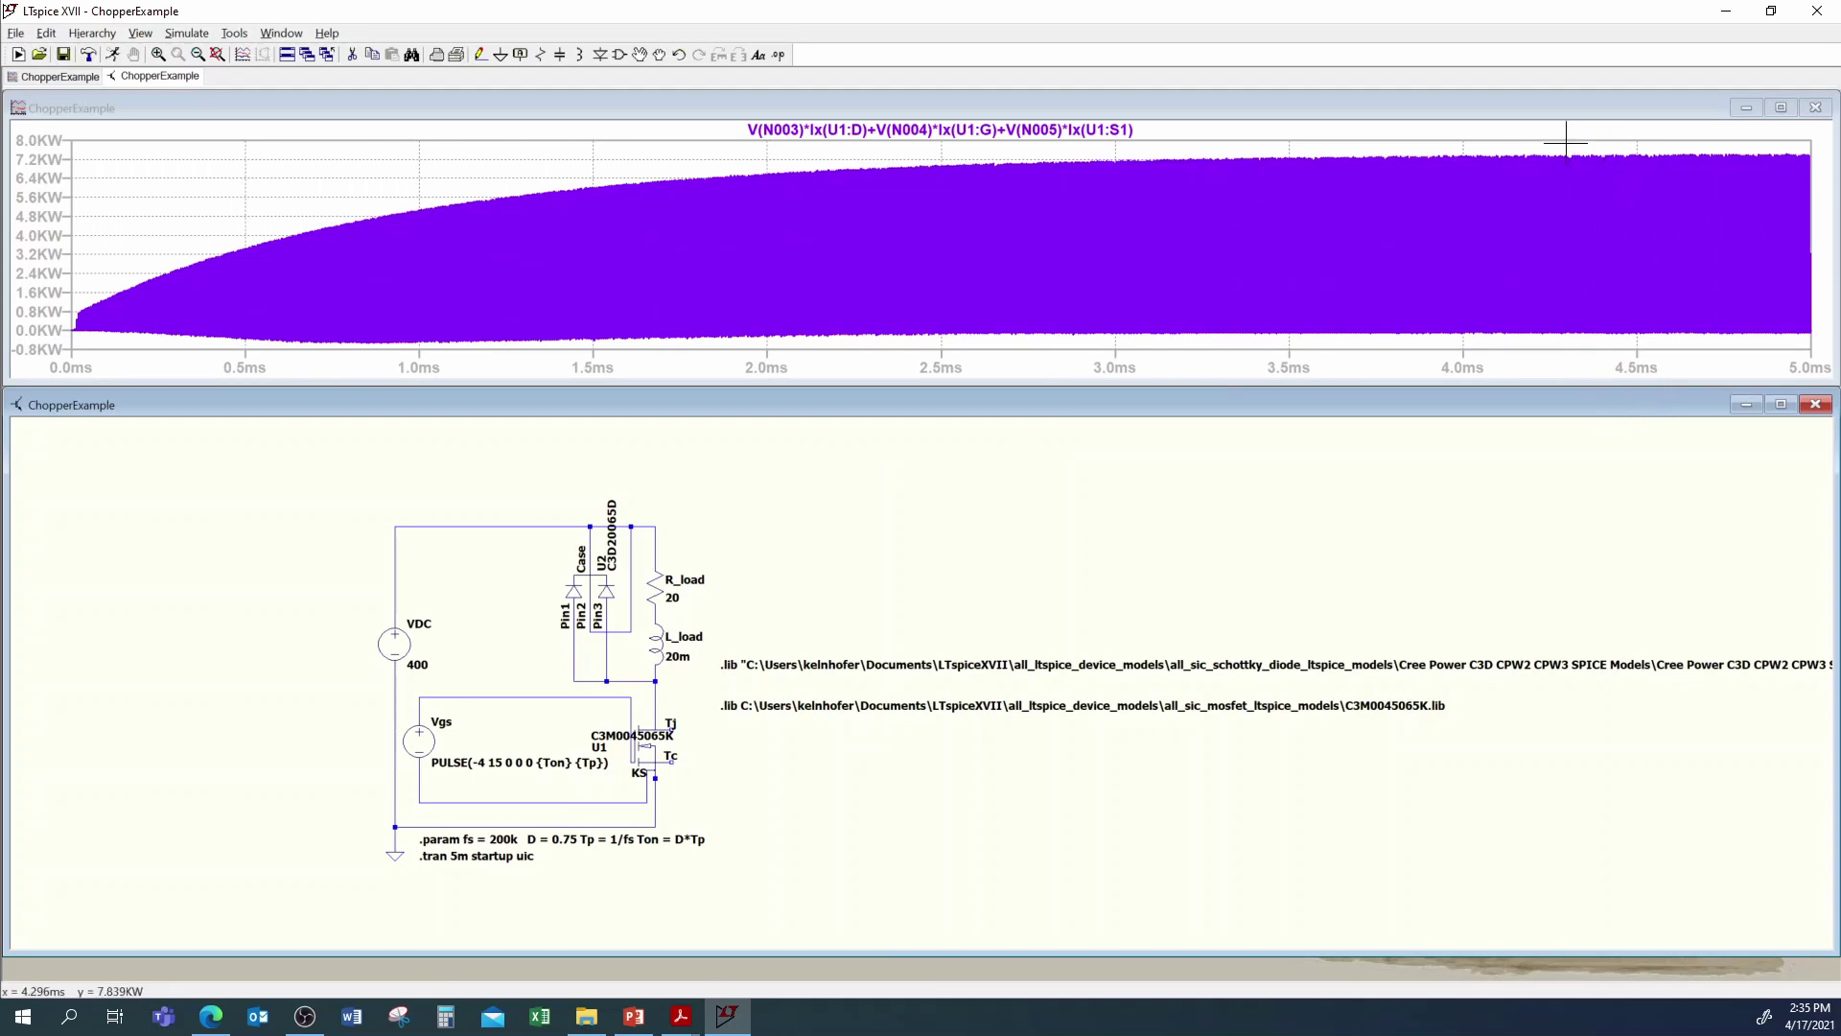
Step: Read U1's average power dissipation over the interval from about 4.27 ms to 5 ms, and close the readout
{"action": "left_click_drag", "start_coordinate": [1567, 144], "coordinate": [1809, 353]}
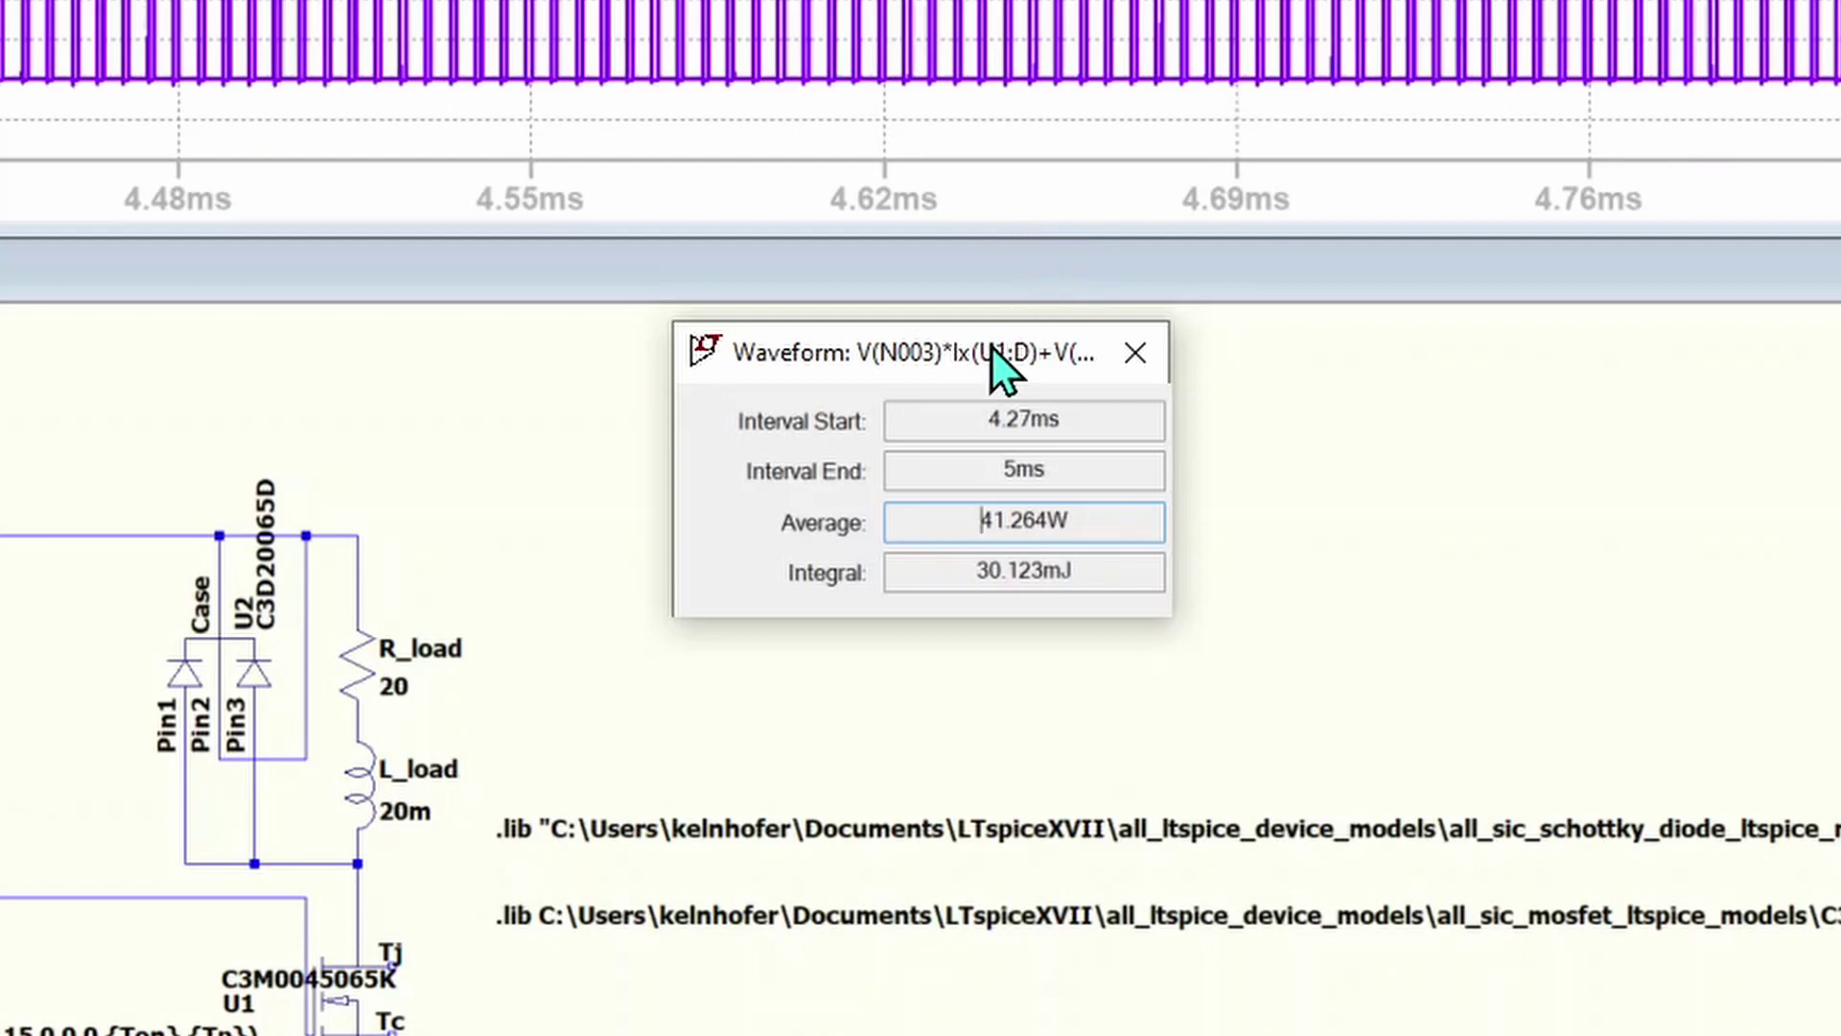
{"action": "left_click", "coordinate": [1059, 527]}
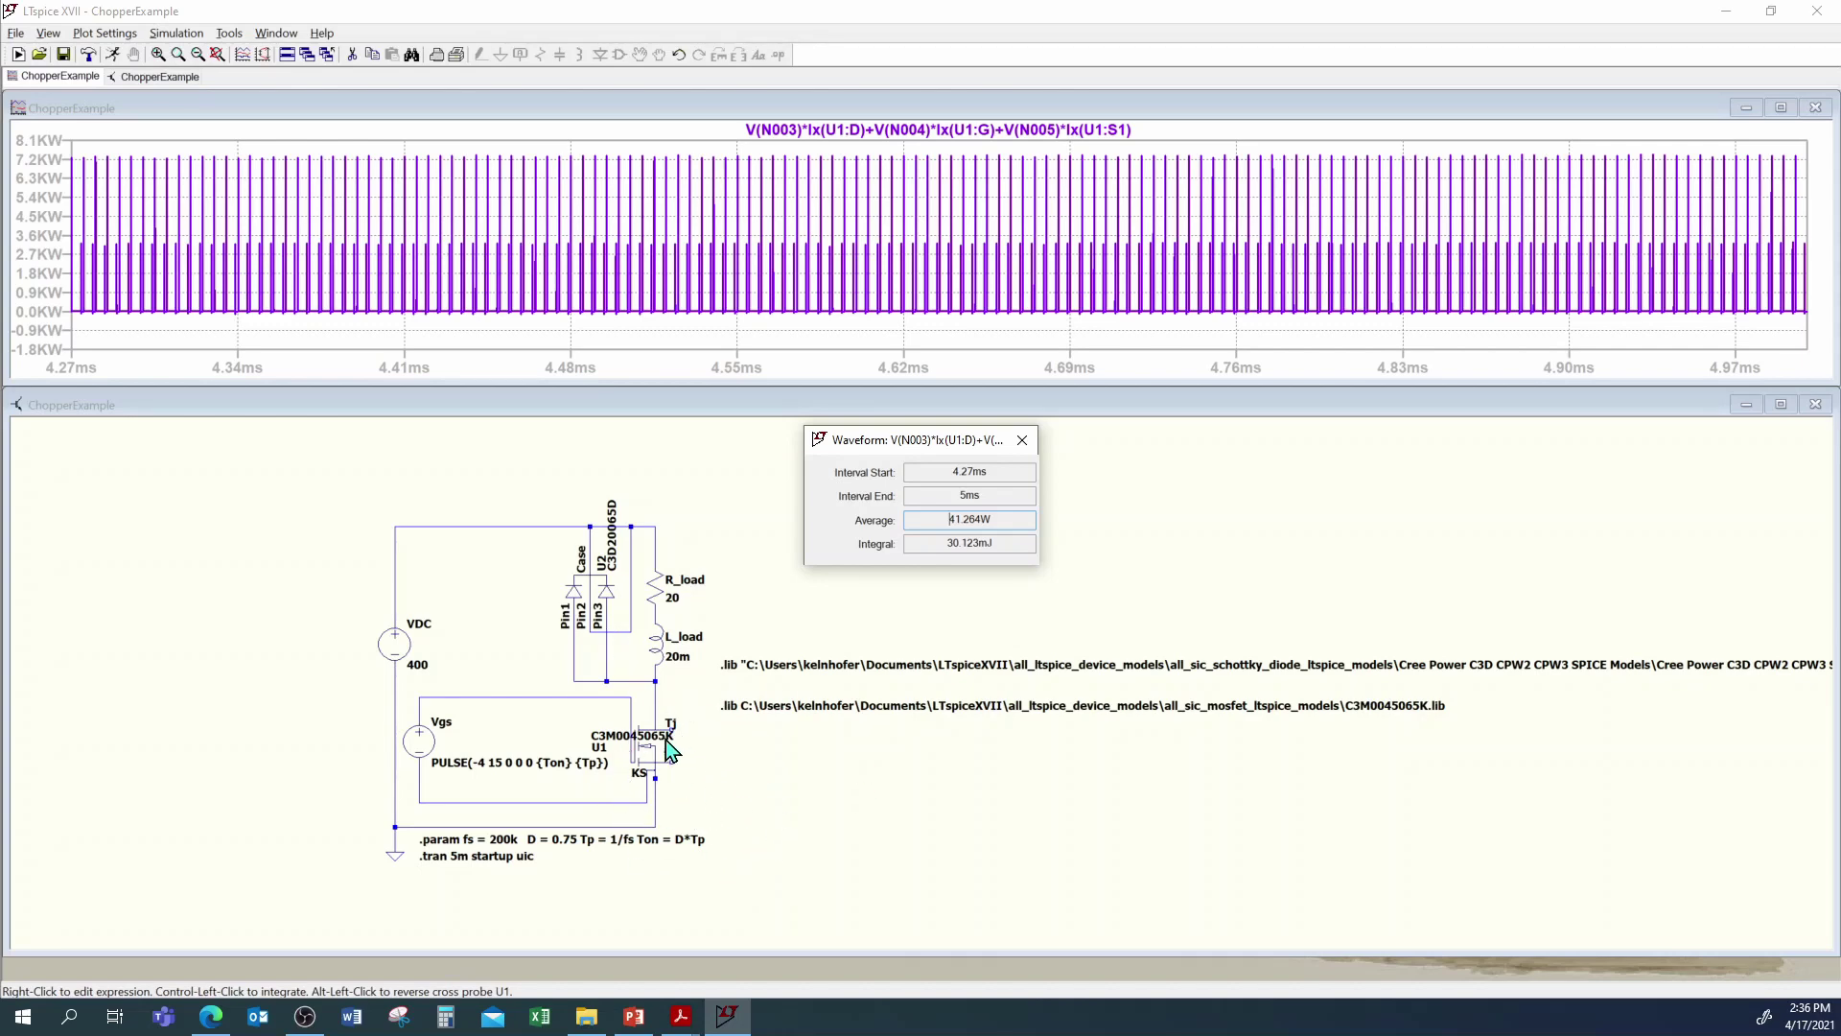
{"action": "left_click", "coordinate": [1022, 439]}
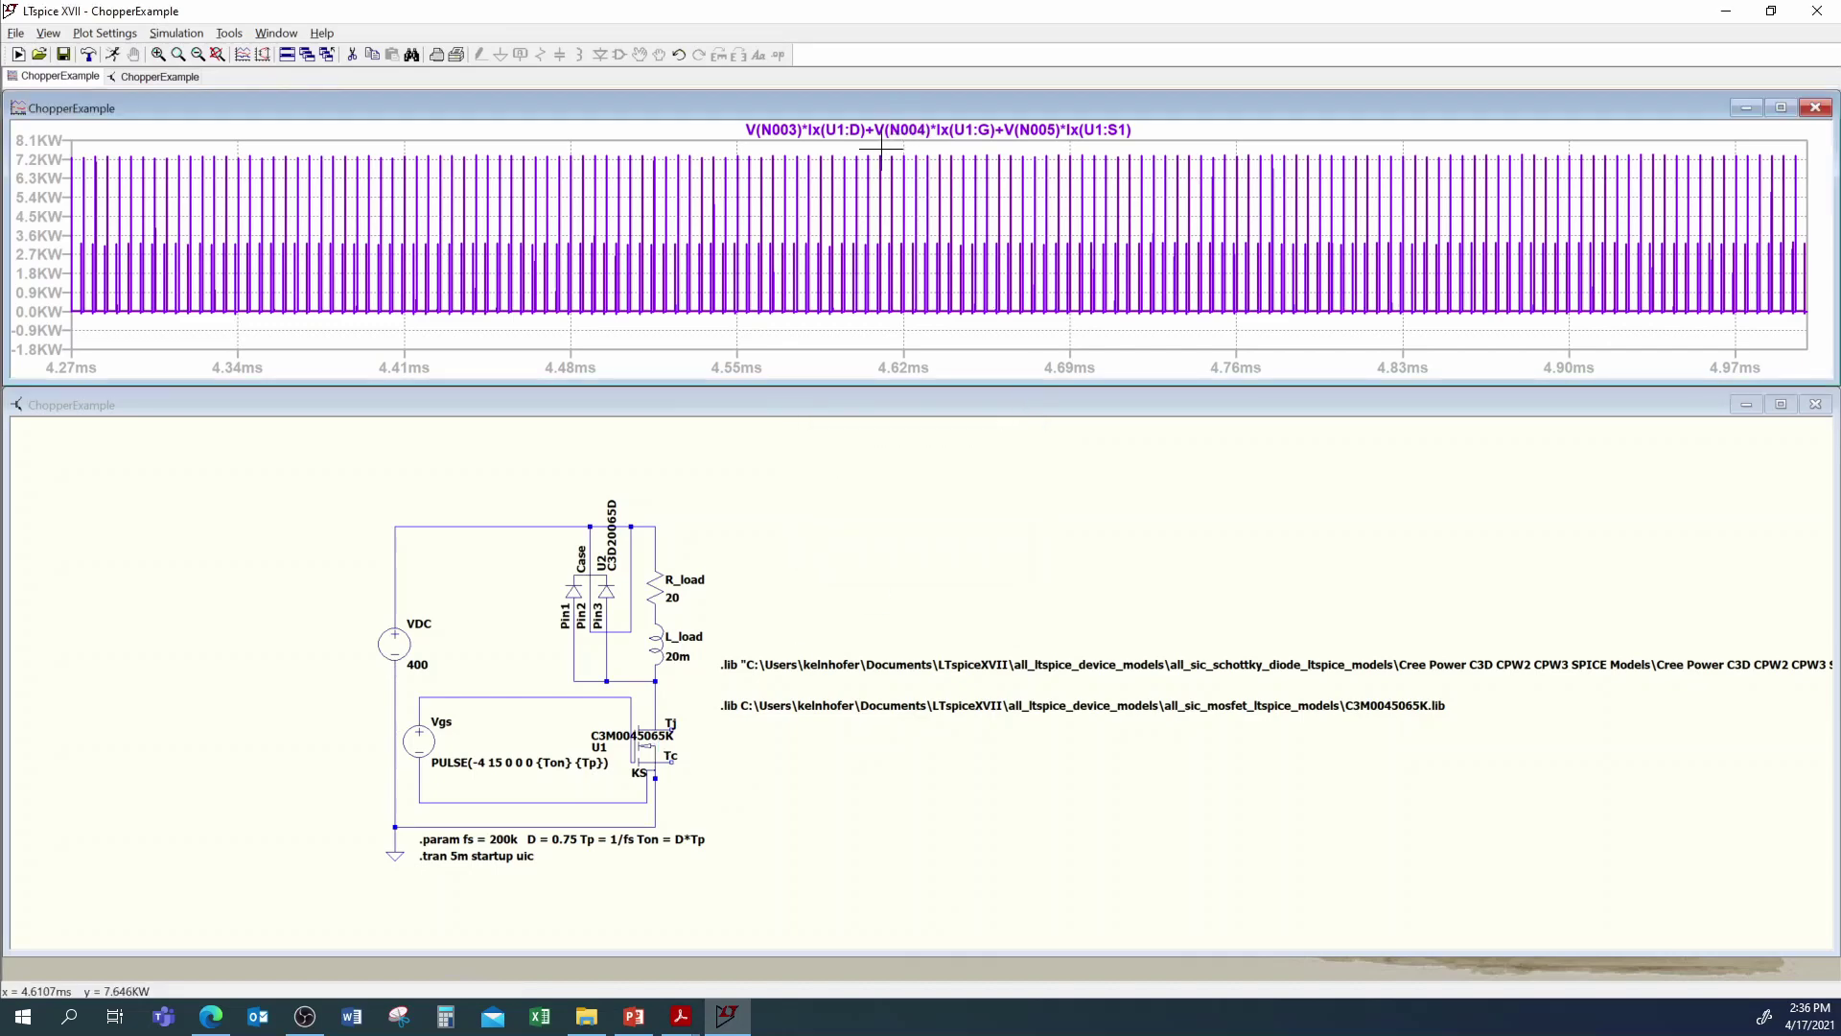
Step: Measure the widths of the two switching-loss spikes in U1's dissipation within one switching period starting near 4.635 ms
{"action": "left_click_drag", "start_coordinate": [882, 146], "coordinate": [997, 323]}
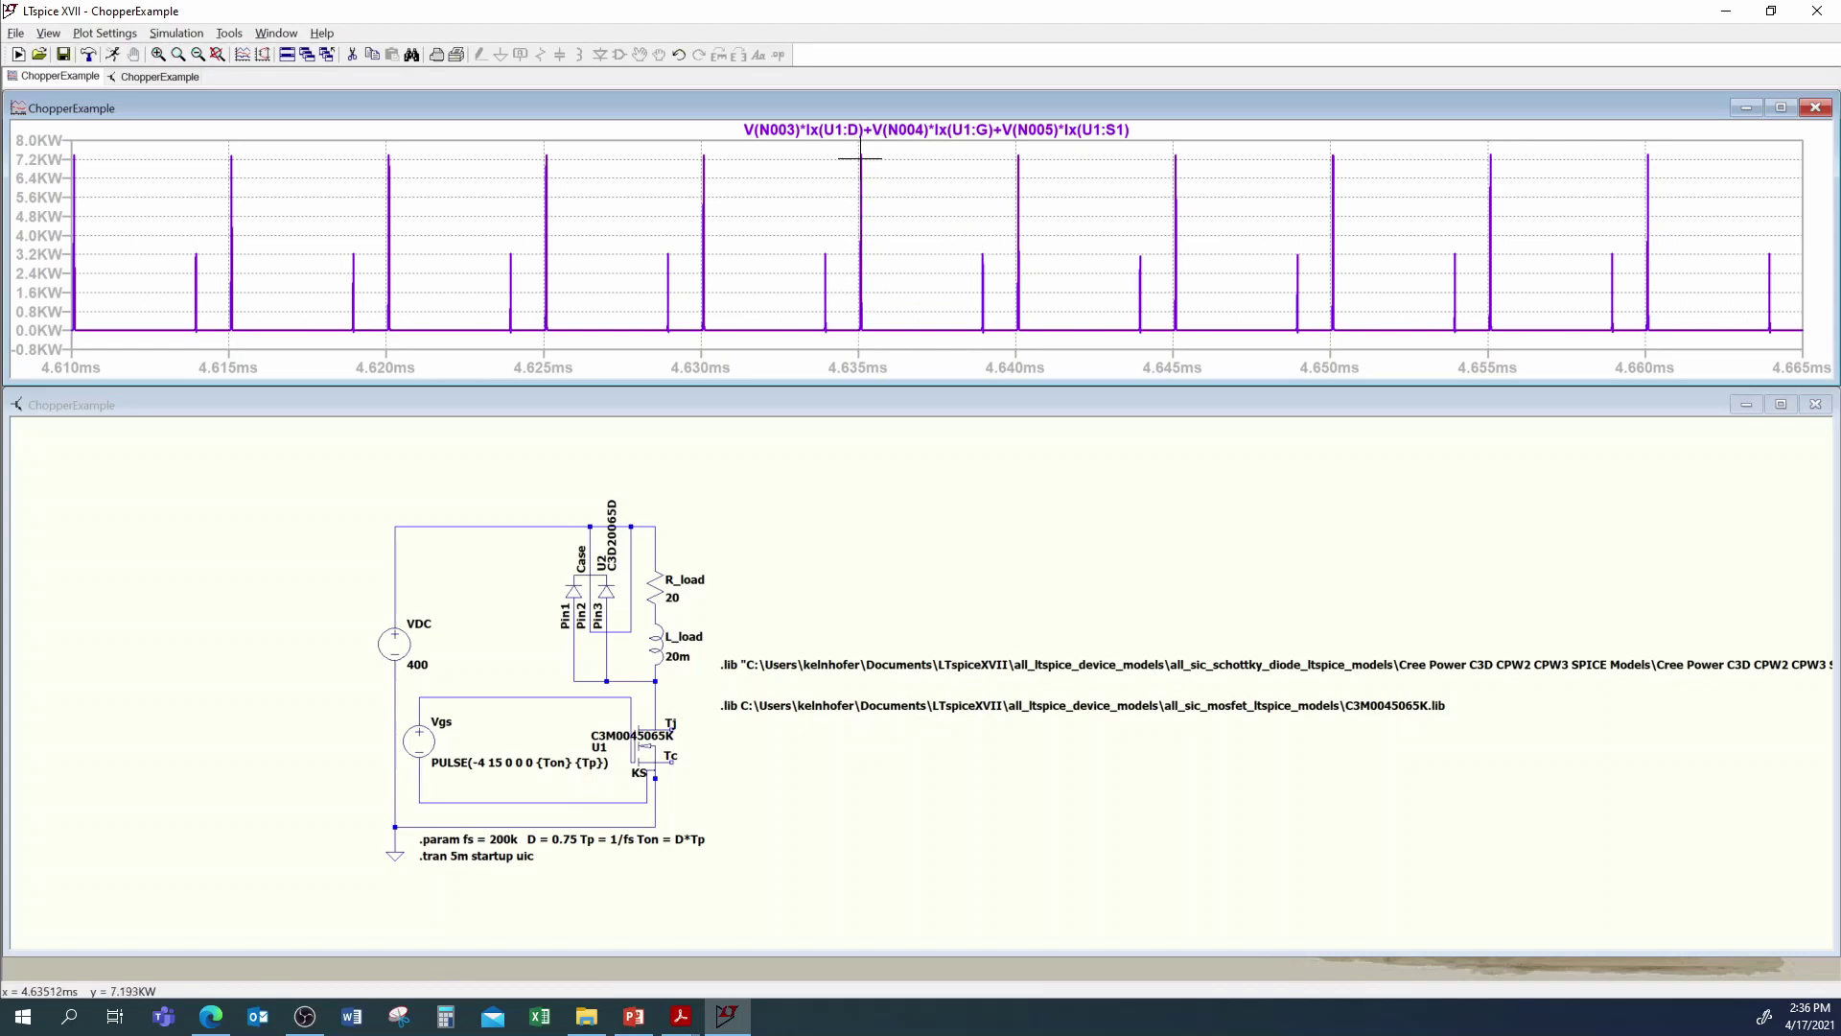
{"action": "left_click_drag", "start_coordinate": [852, 146], "coordinate": [997, 339]}
{"action": "left_click_drag", "start_coordinate": [998, 341], "coordinate": [998, 343]}
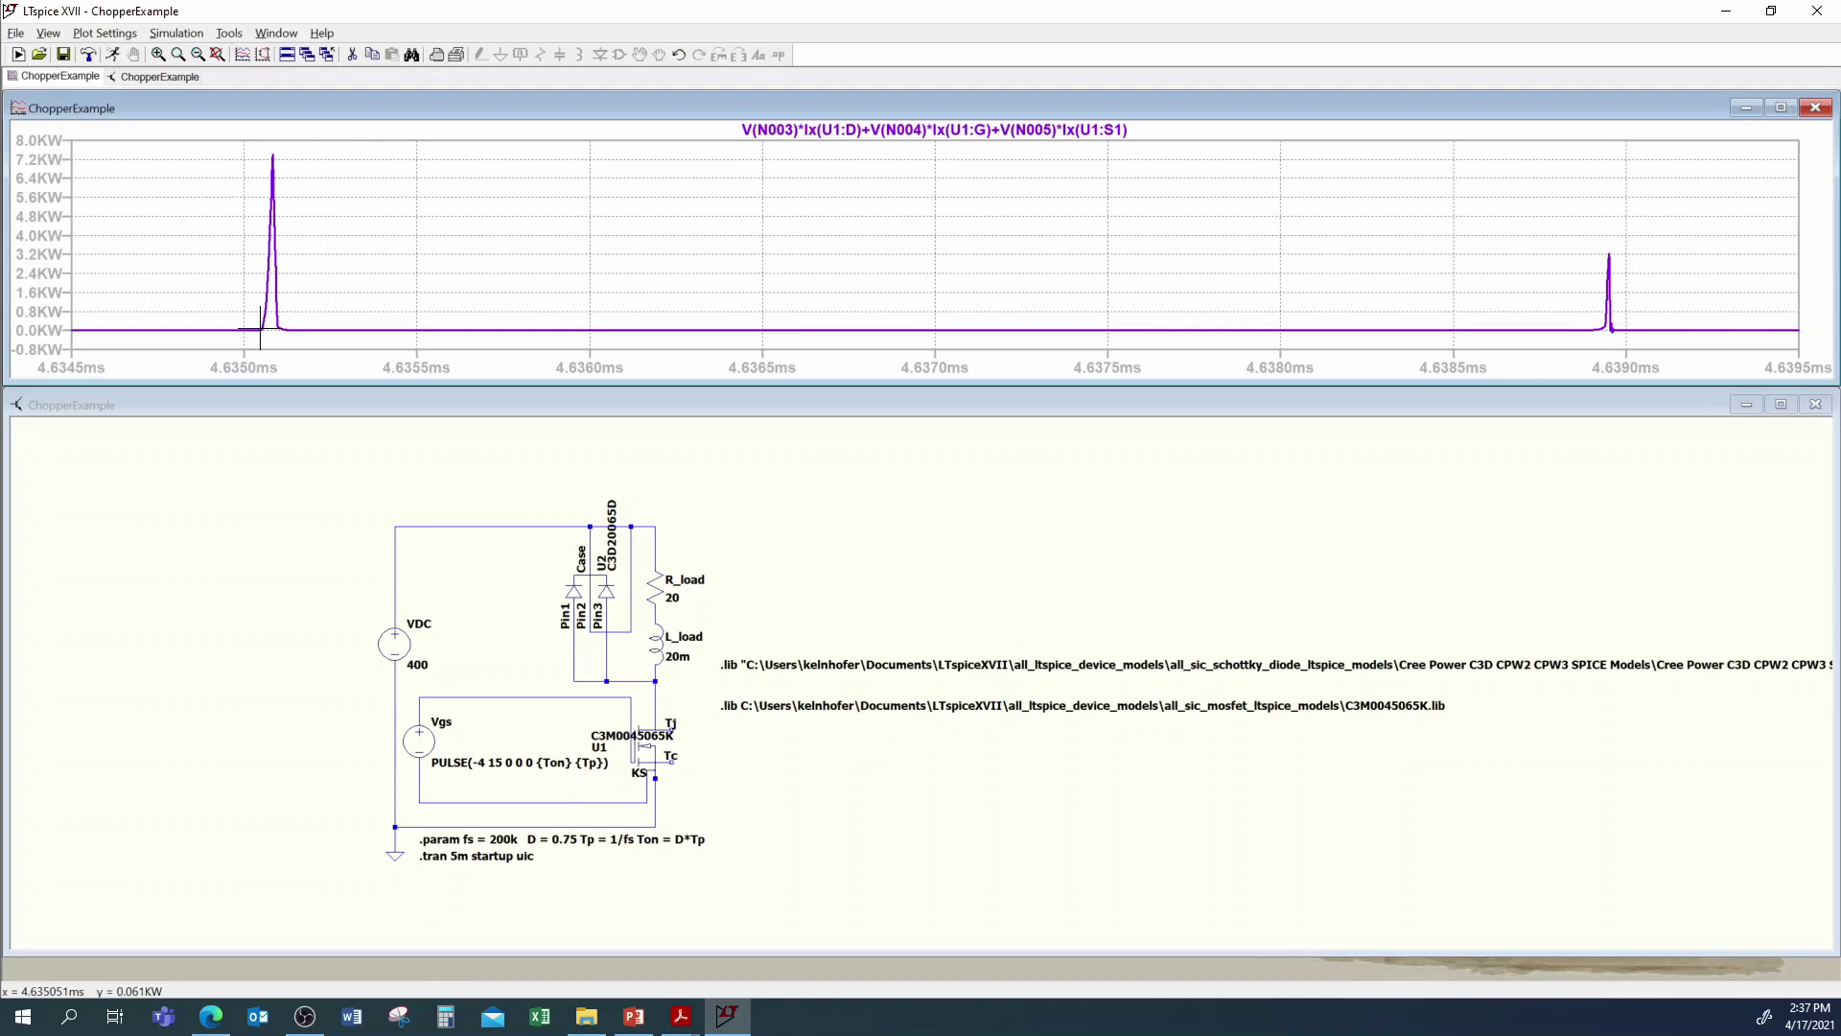
{"action": "left_click_drag", "start_coordinate": [262, 328], "coordinate": [277, 328]}
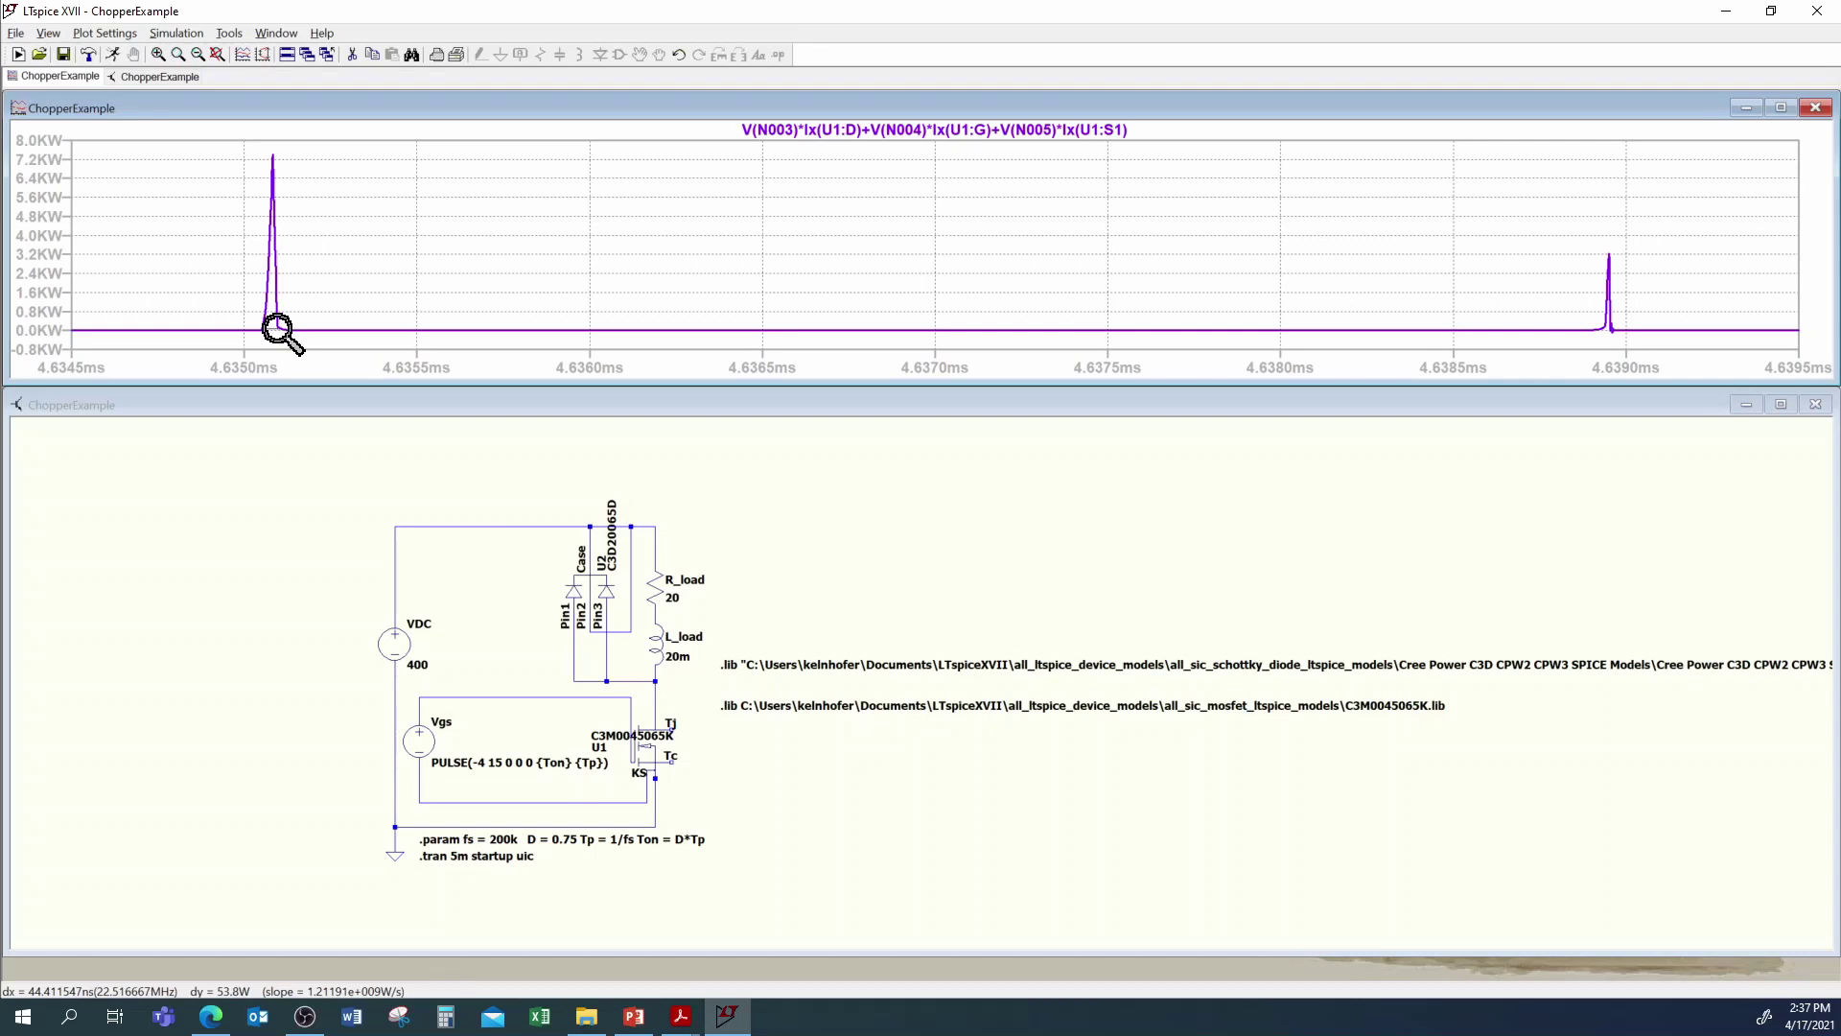
{"action": "left_click_drag", "start_coordinate": [278, 330], "coordinate": [280, 331]}
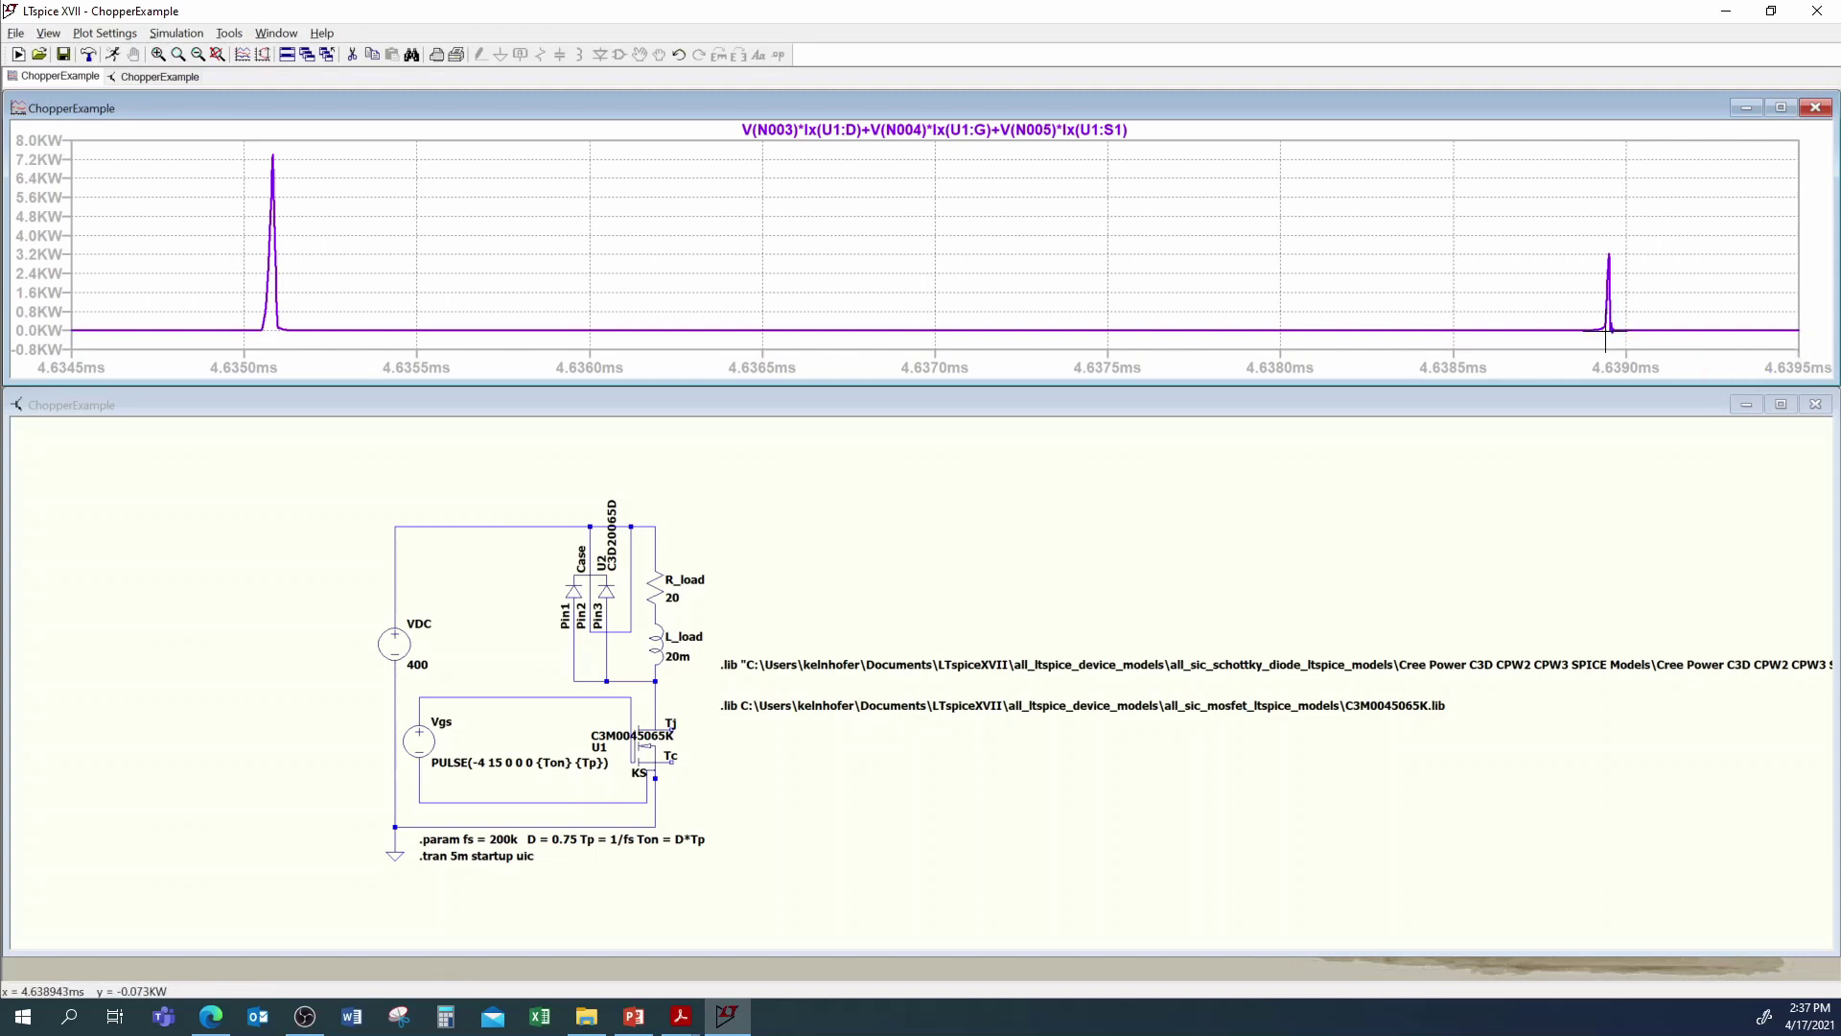
{"action": "left_click_drag", "start_coordinate": [1602, 331], "coordinate": [1610, 331]}
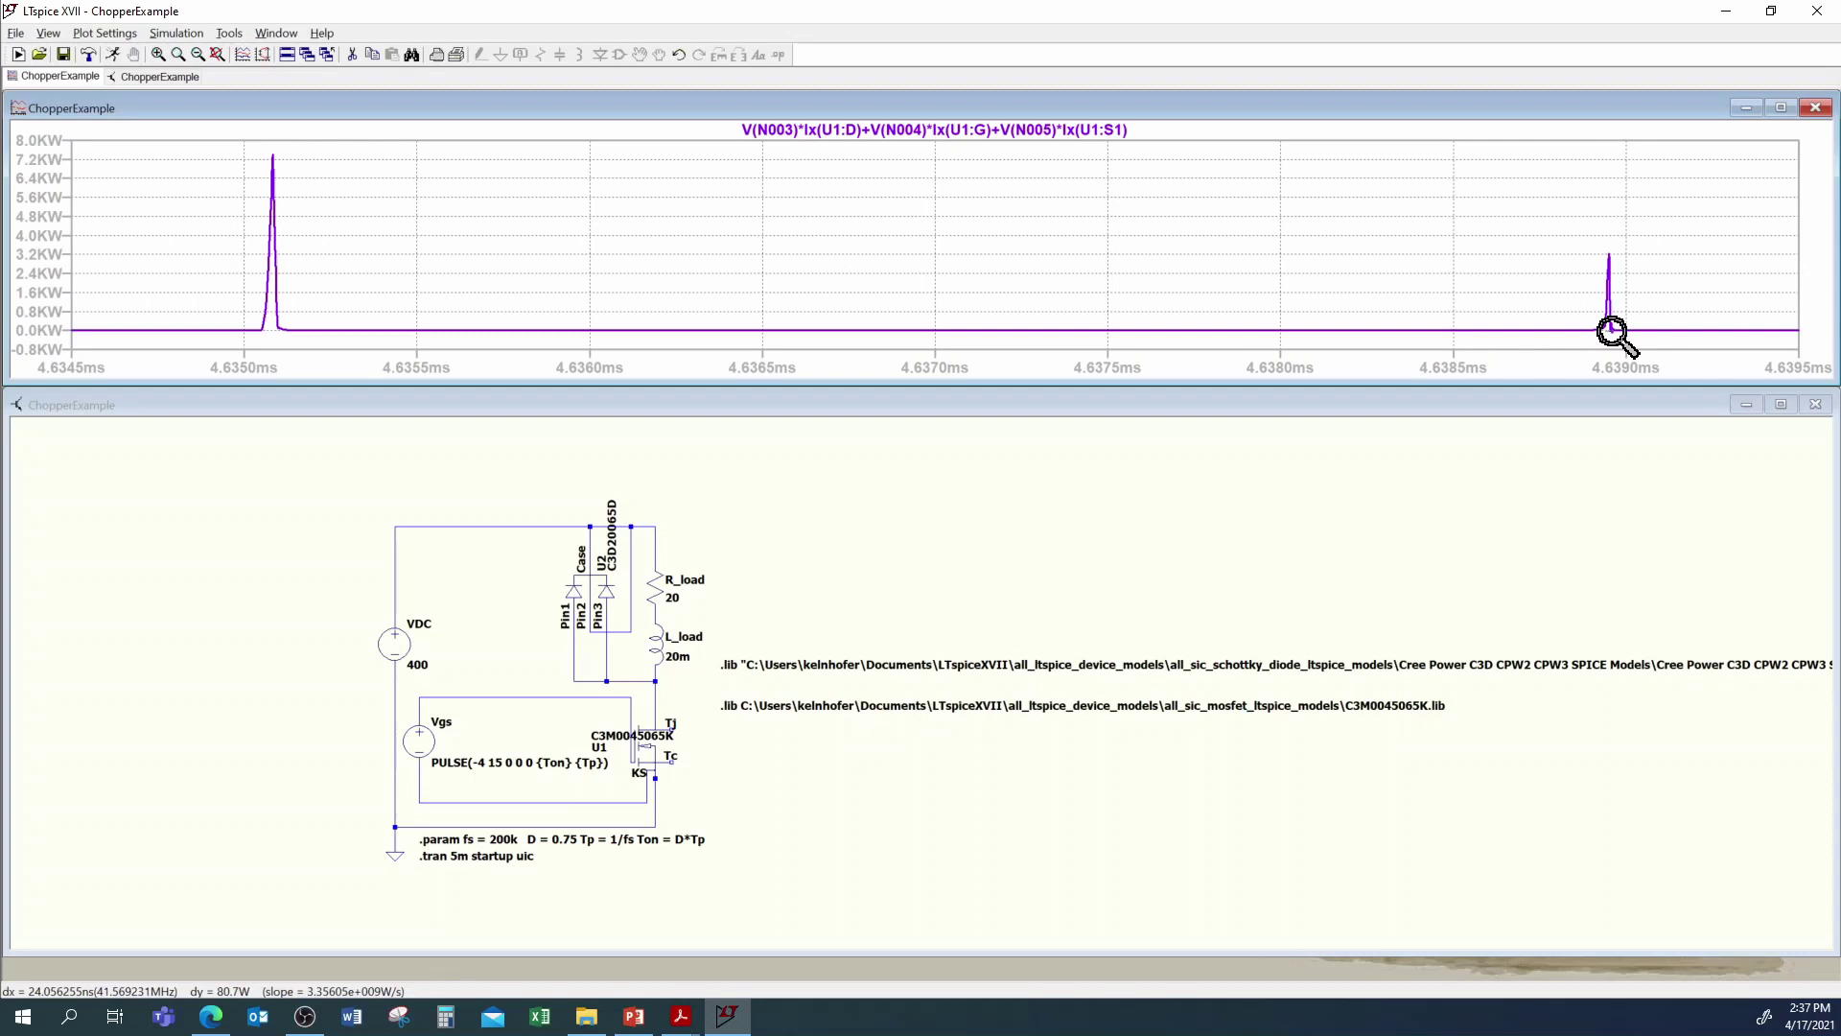
{"action": "left_click_drag", "start_coordinate": [1611, 331], "coordinate": [1611, 331]}
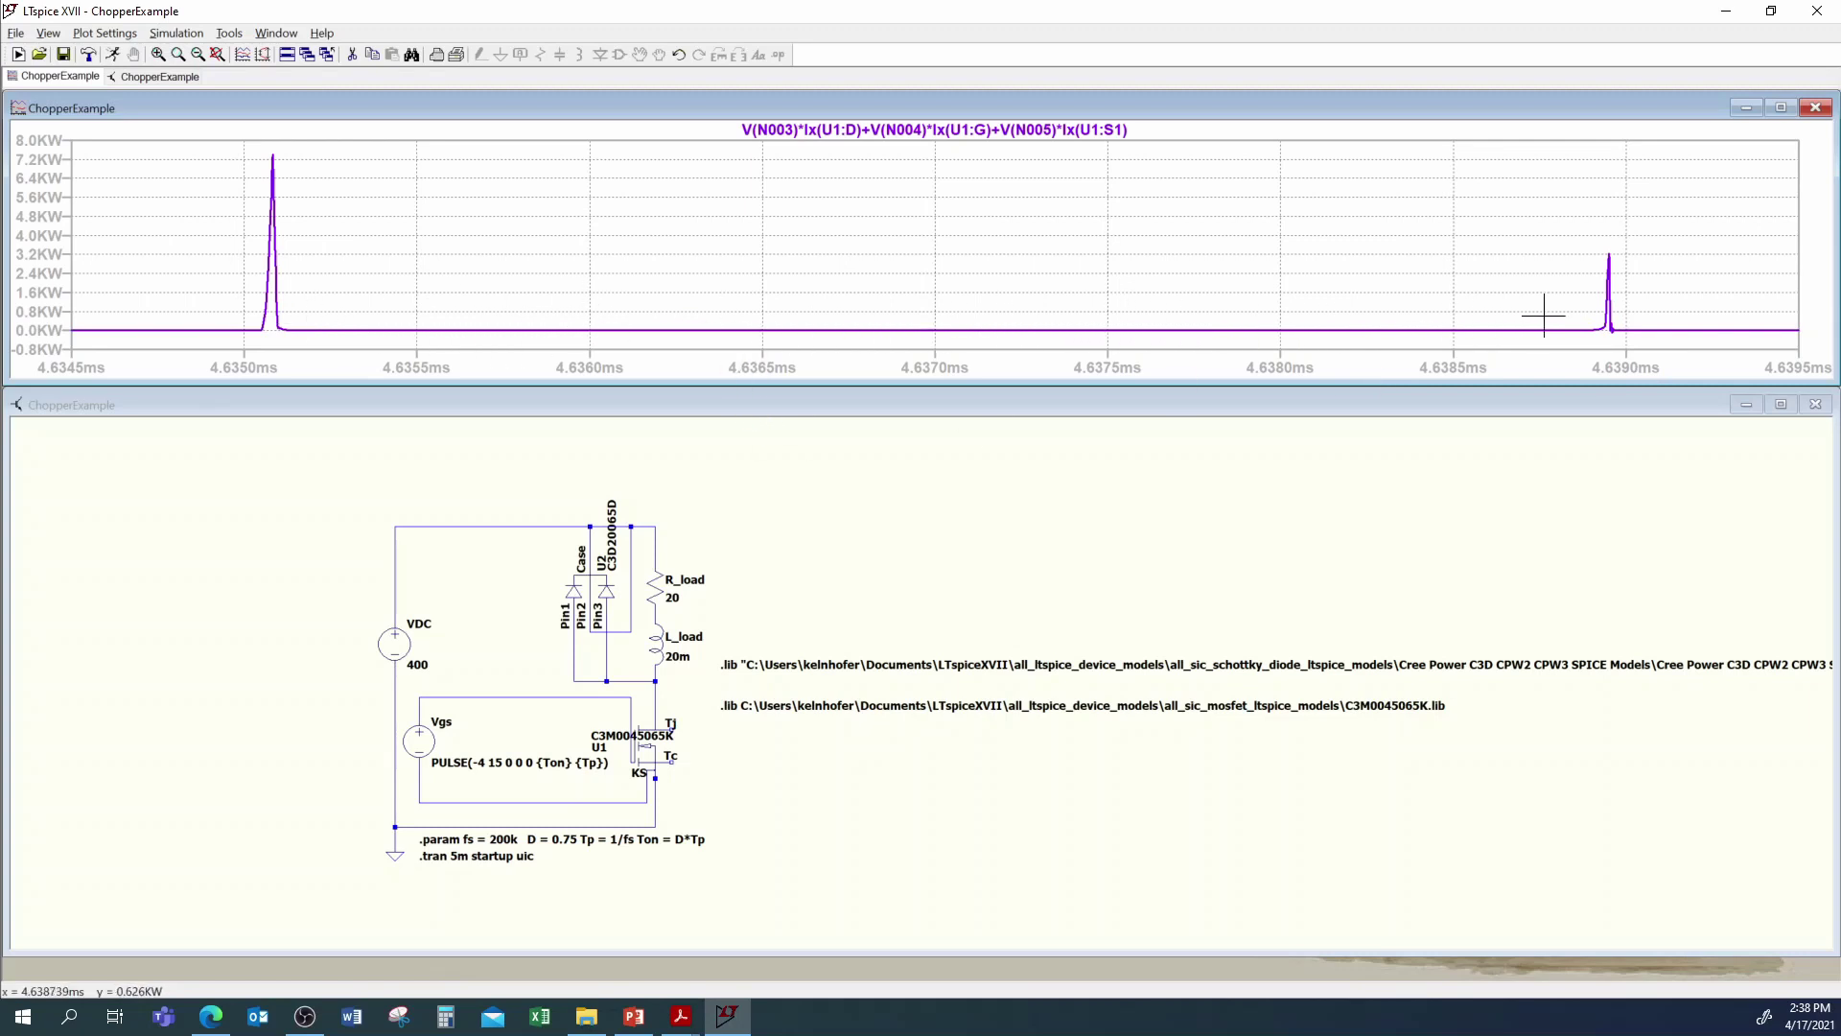
Step: Zoom in on the flat conduction interval between the two spikes and autorange the vertical axis to read U1's conduction loss
{"action": "left_click_drag", "start_coordinate": [643, 308], "coordinate": [1139, 352]}
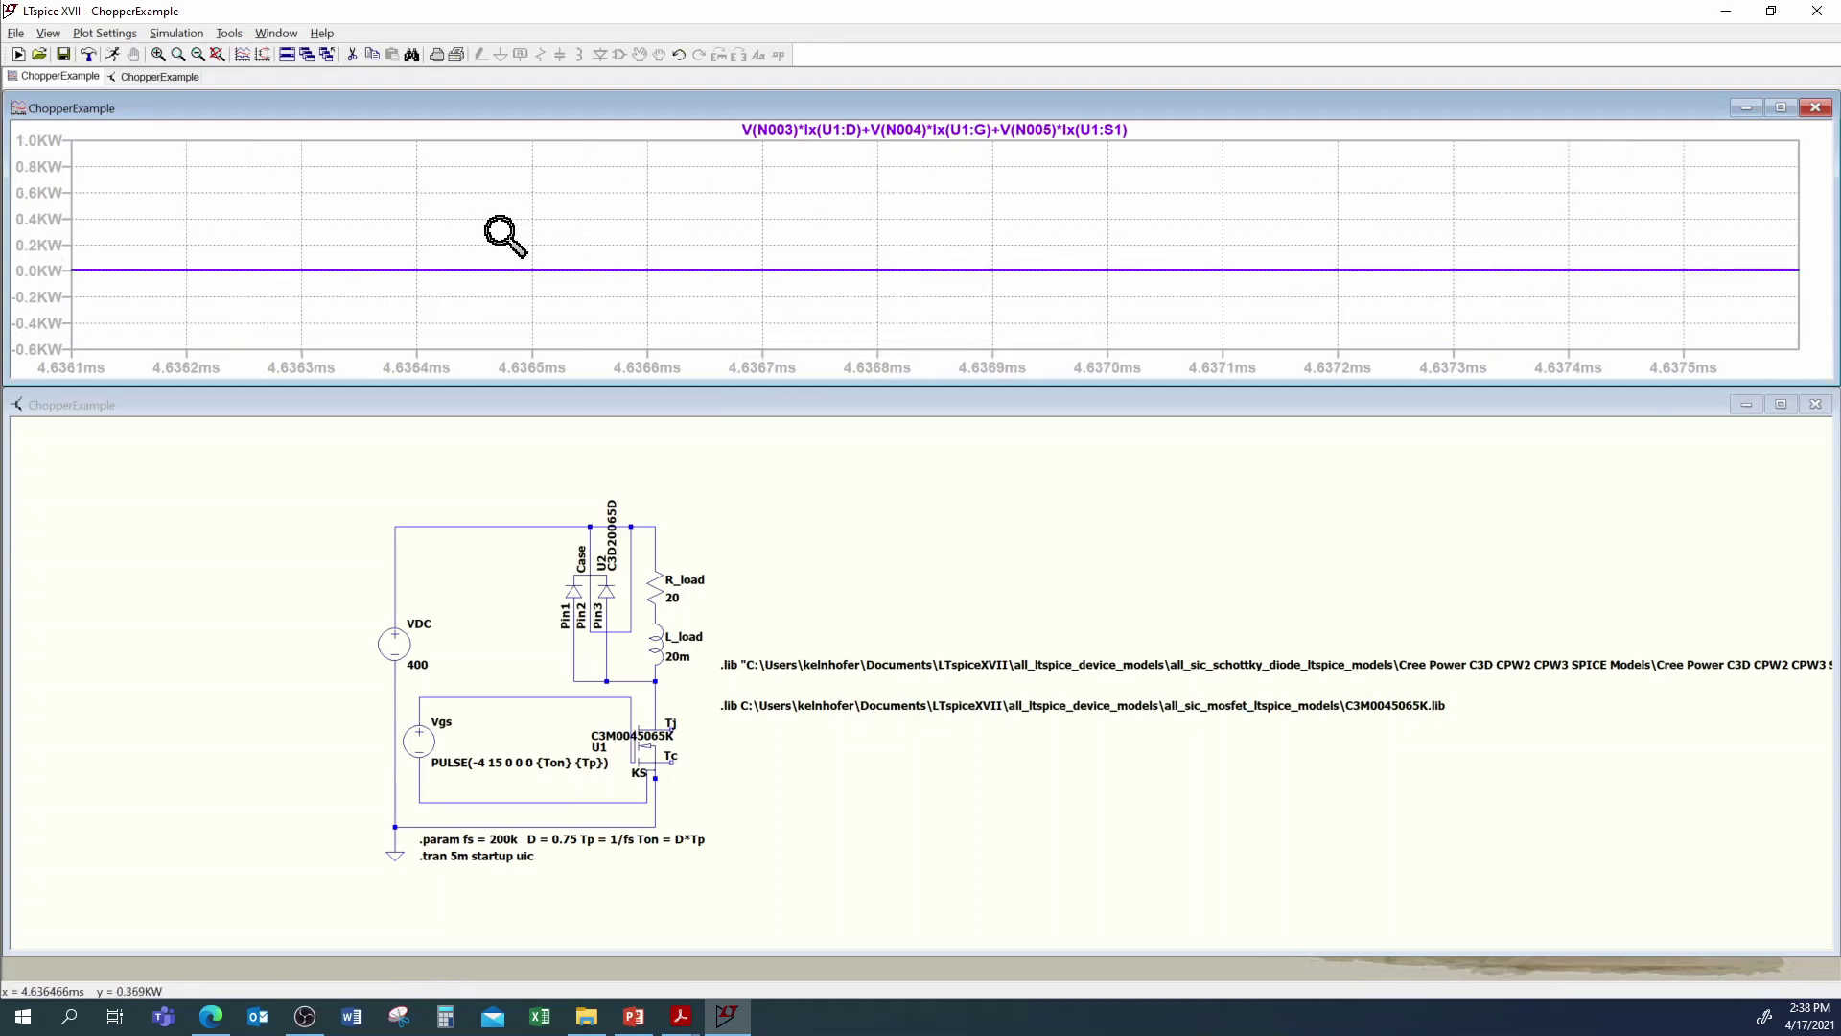
{"action": "left_click_drag", "start_coordinate": [487, 220], "coordinate": [992, 313]}
{"action": "left_click_drag", "start_coordinate": [409, 206], "coordinate": [883, 319]}
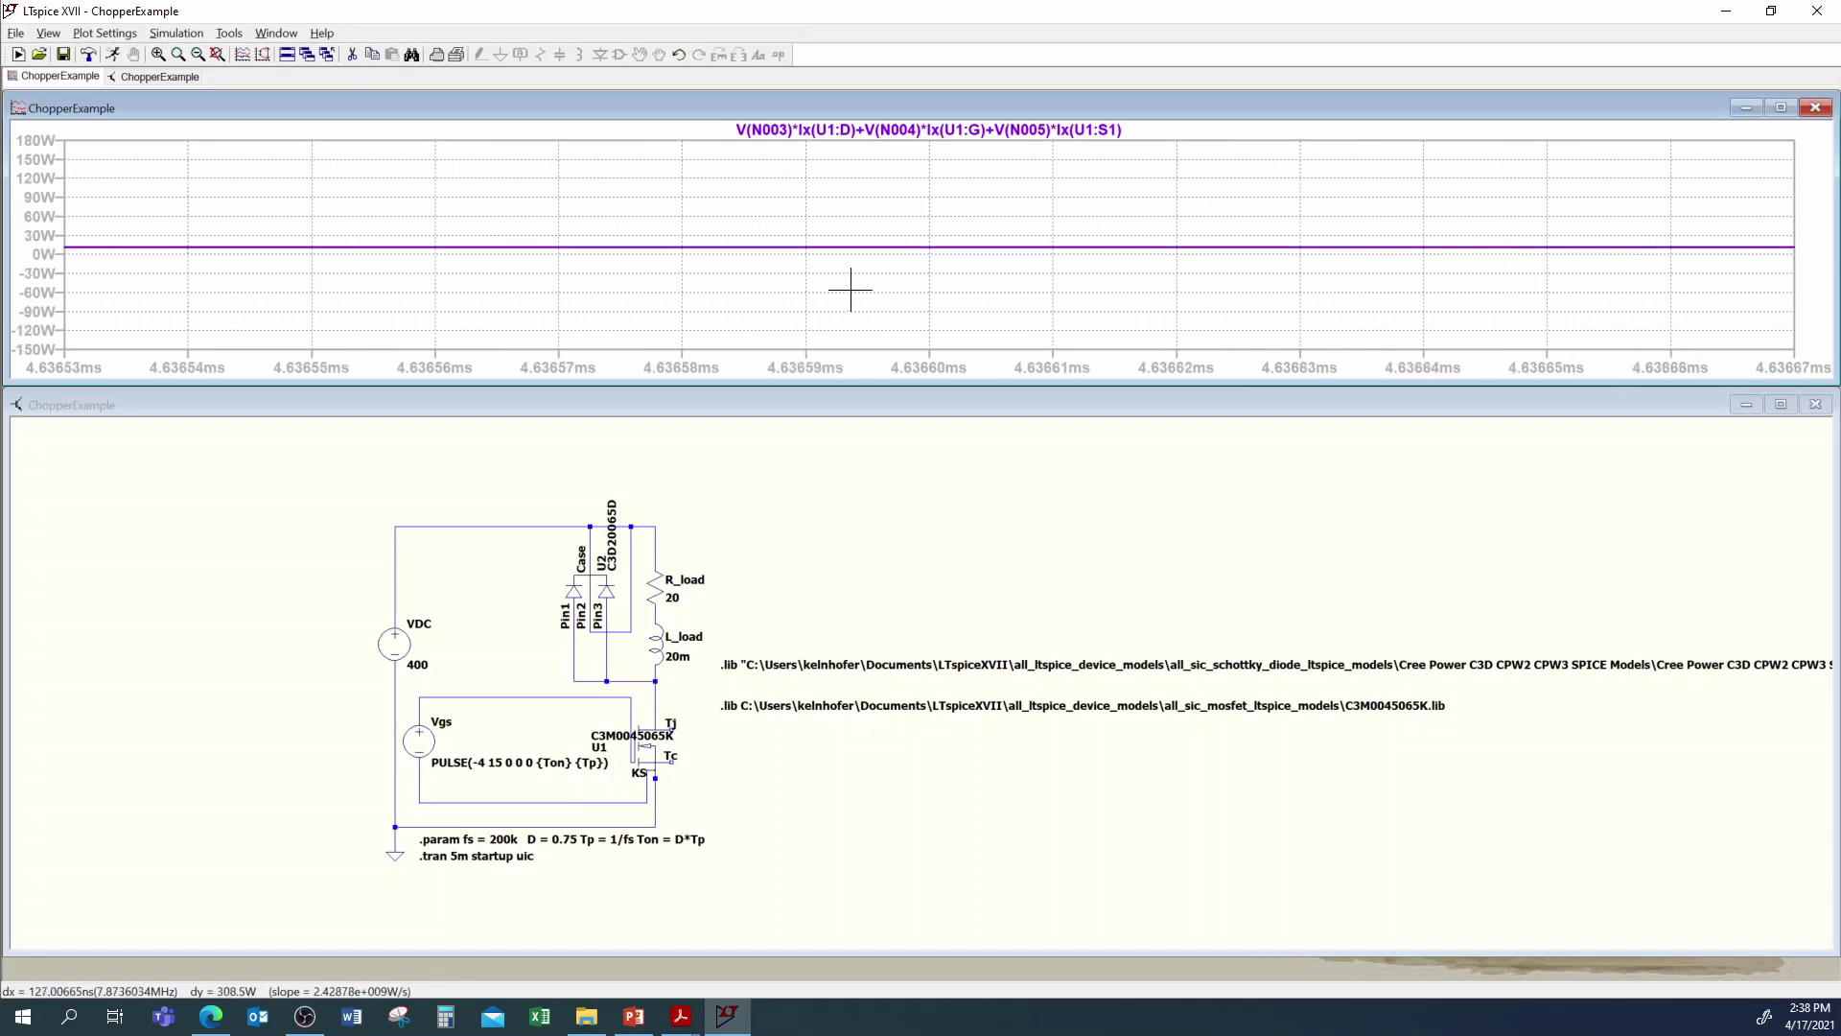
{"action": "right_click", "coordinate": [449, 215]}
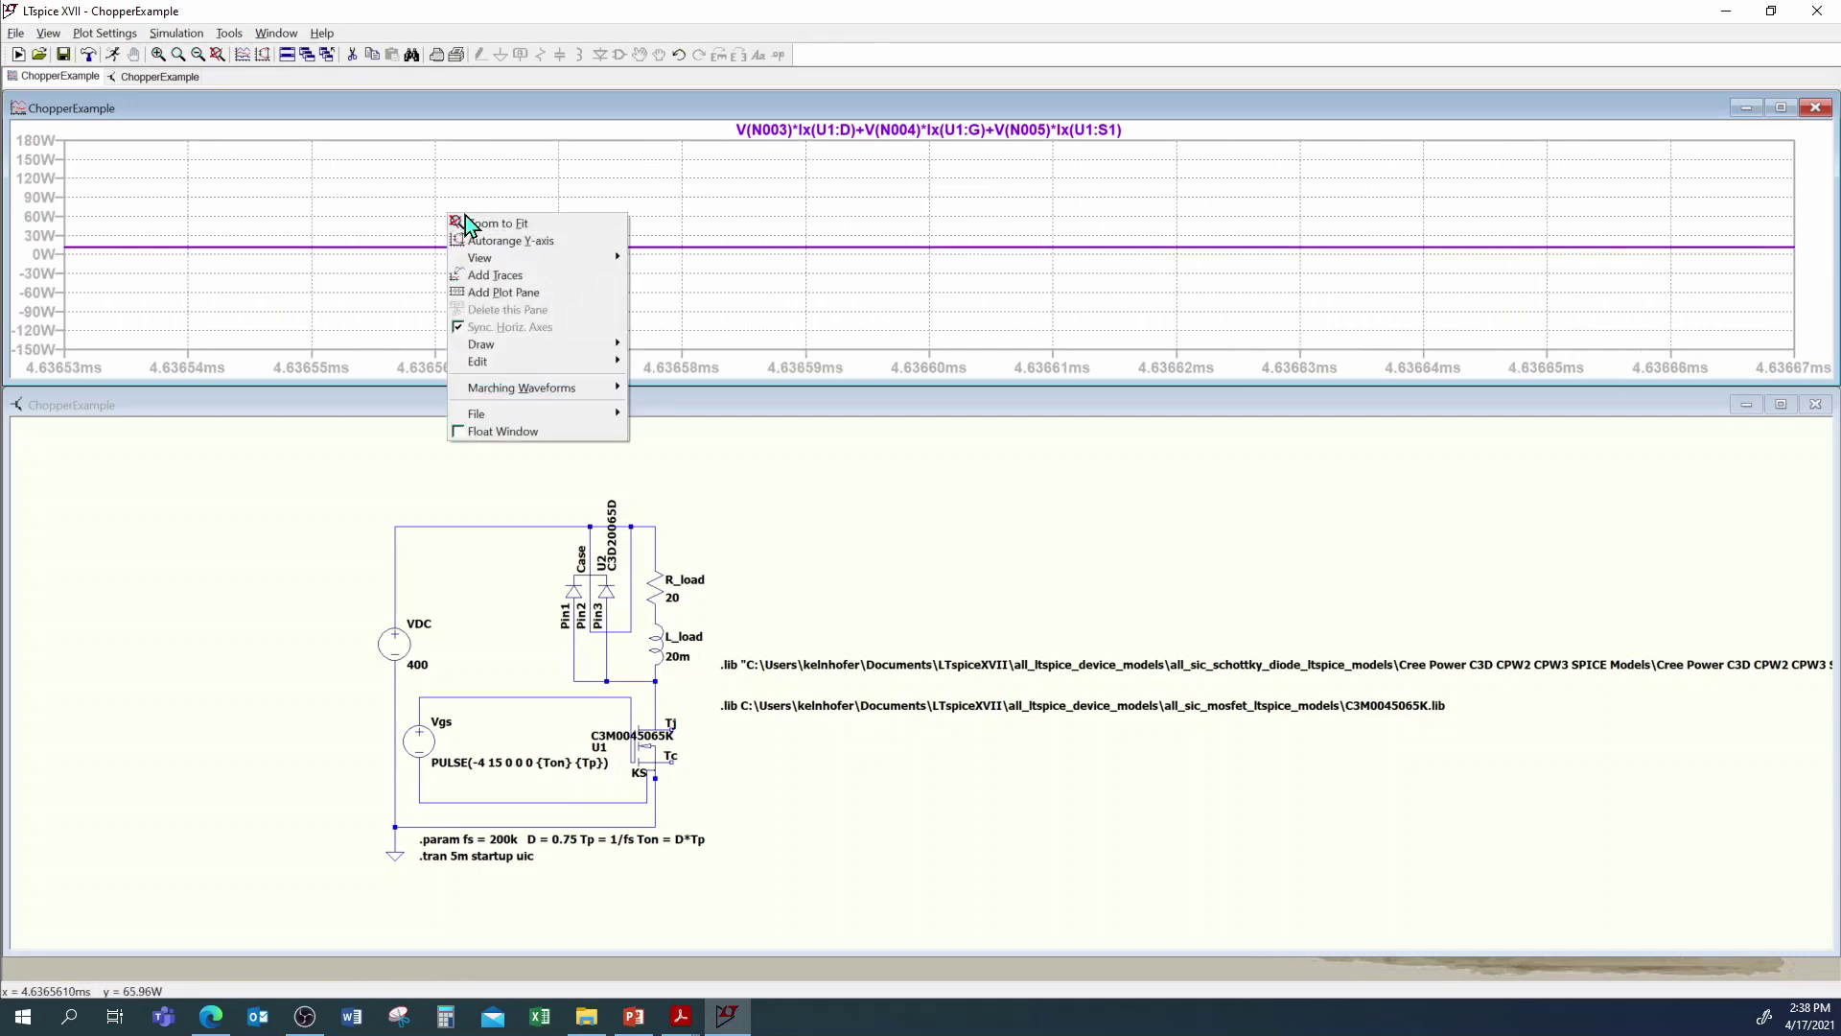
{"action": "left_click", "coordinate": [489, 242]}
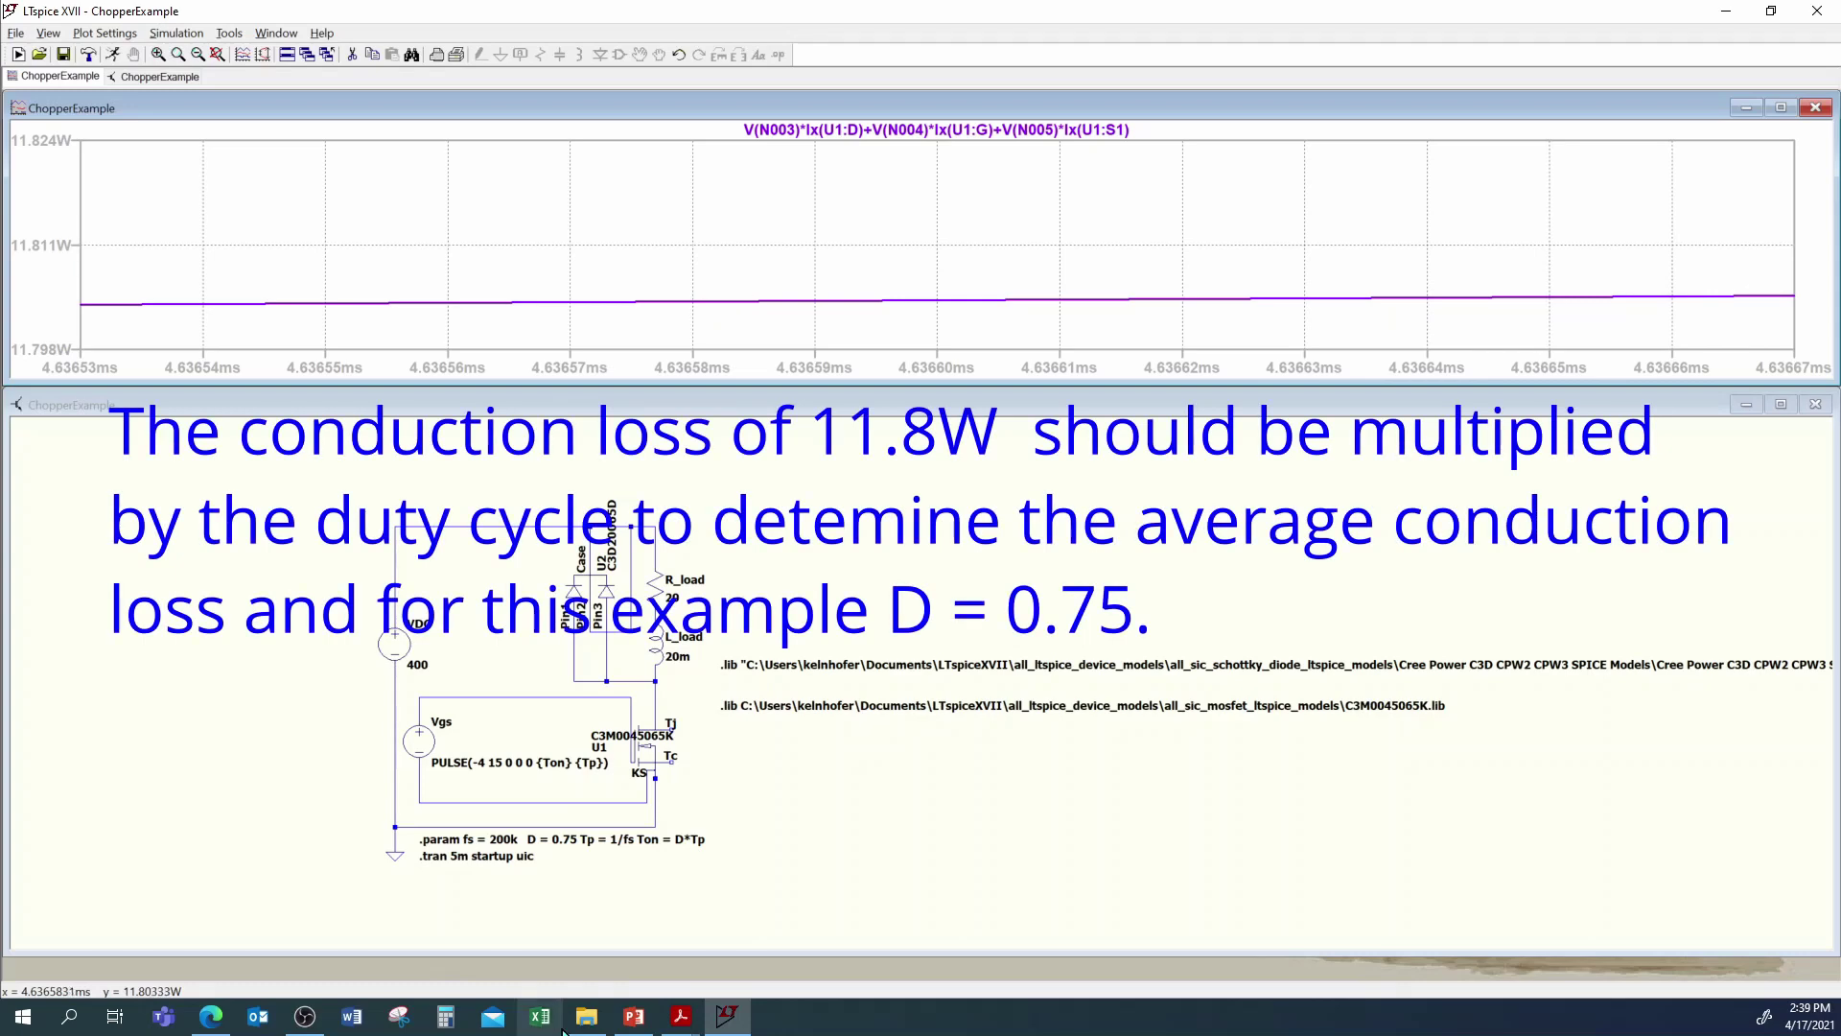
Step: Switch to the c3m0045065k.pdf datasheet in Acrobat Reader and look up the drain-source on-resistance and its test conditions
{"action": "left_click", "coordinate": [679, 1019]}
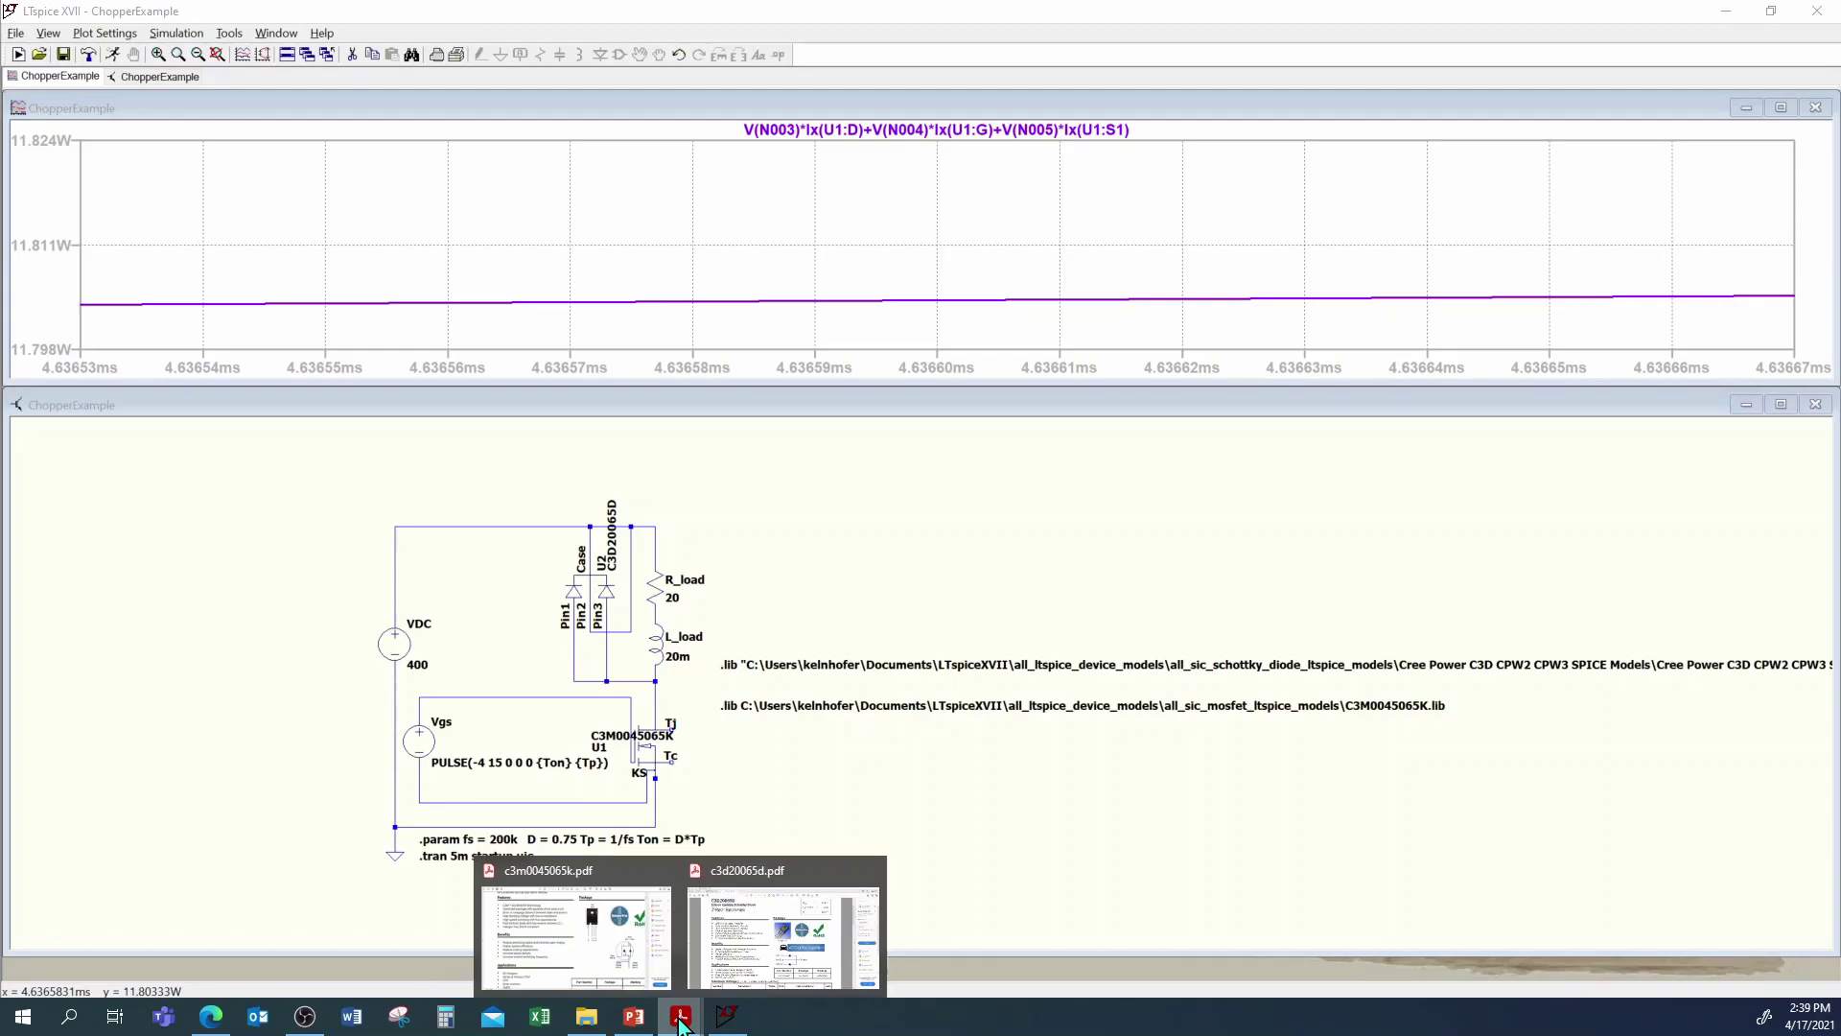
{"action": "left_click", "coordinate": [608, 947]}
{"action": "scroll", "coordinate": [721, 527], "scroll_direction": "down", "scroll_amount": 2}
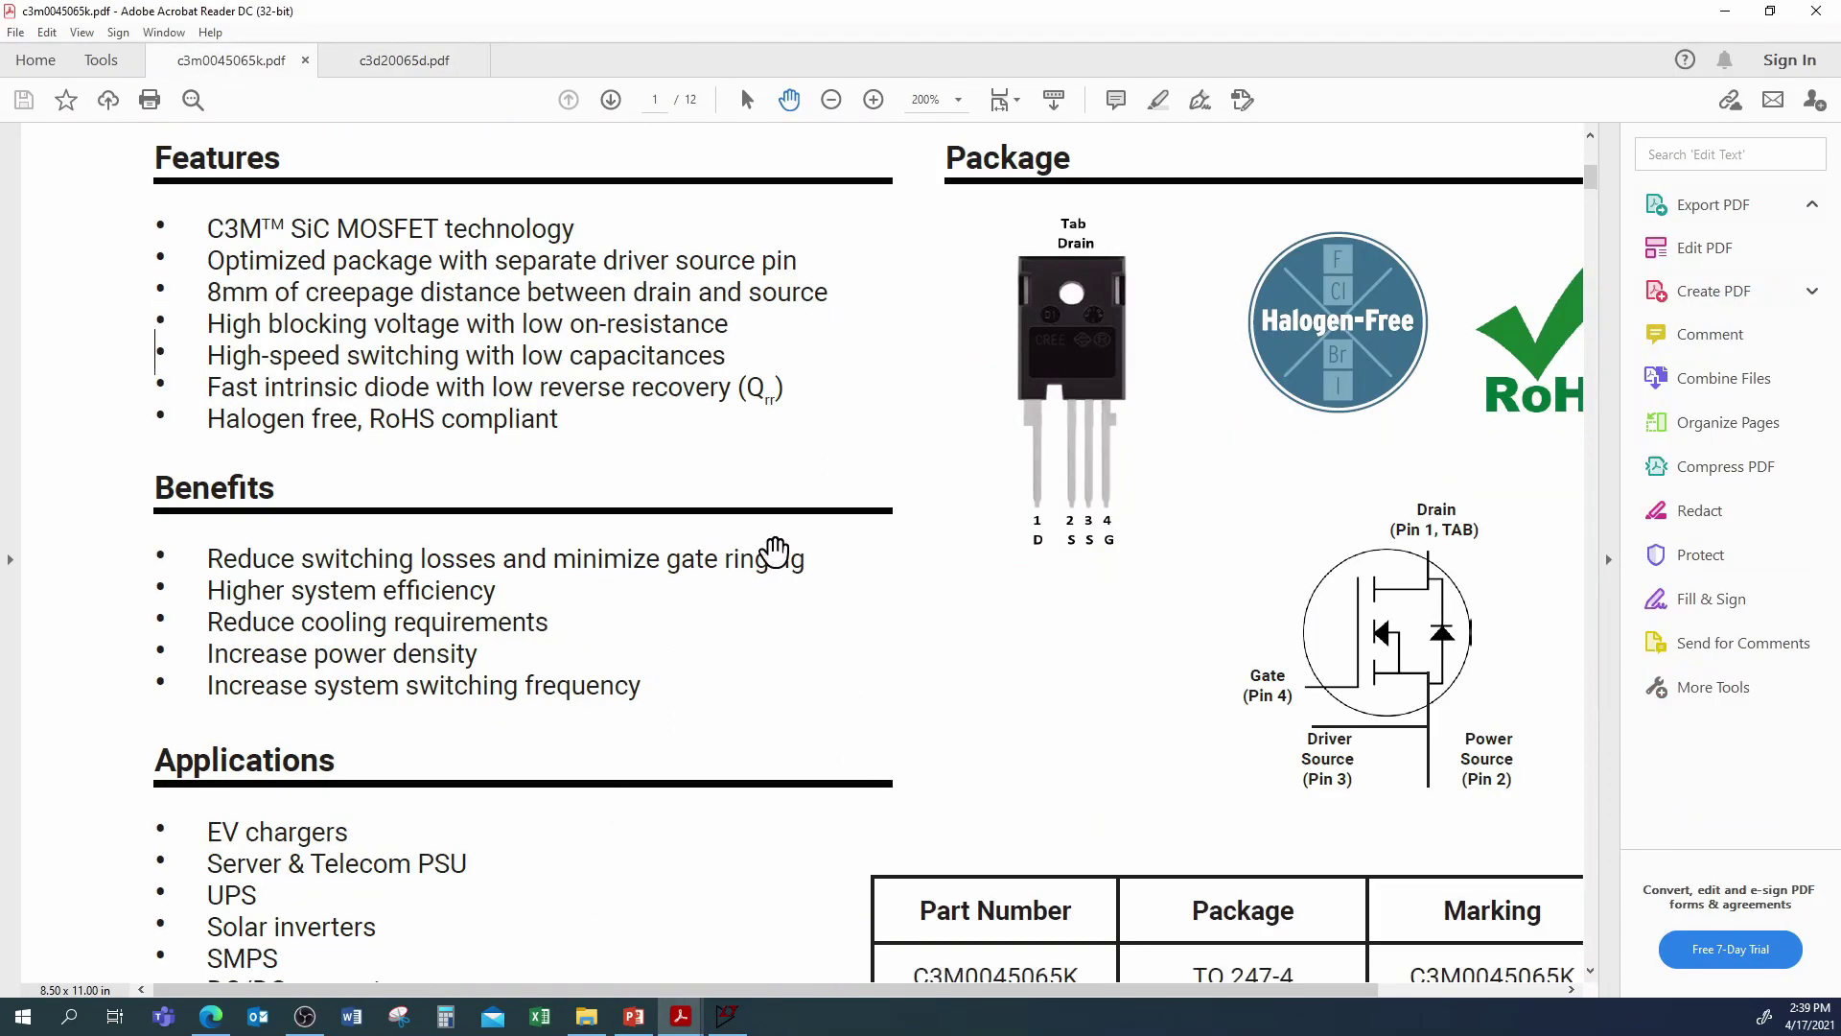
{"action": "scroll", "coordinate": [768, 552], "scroll_direction": "down", "scroll_amount": 4}
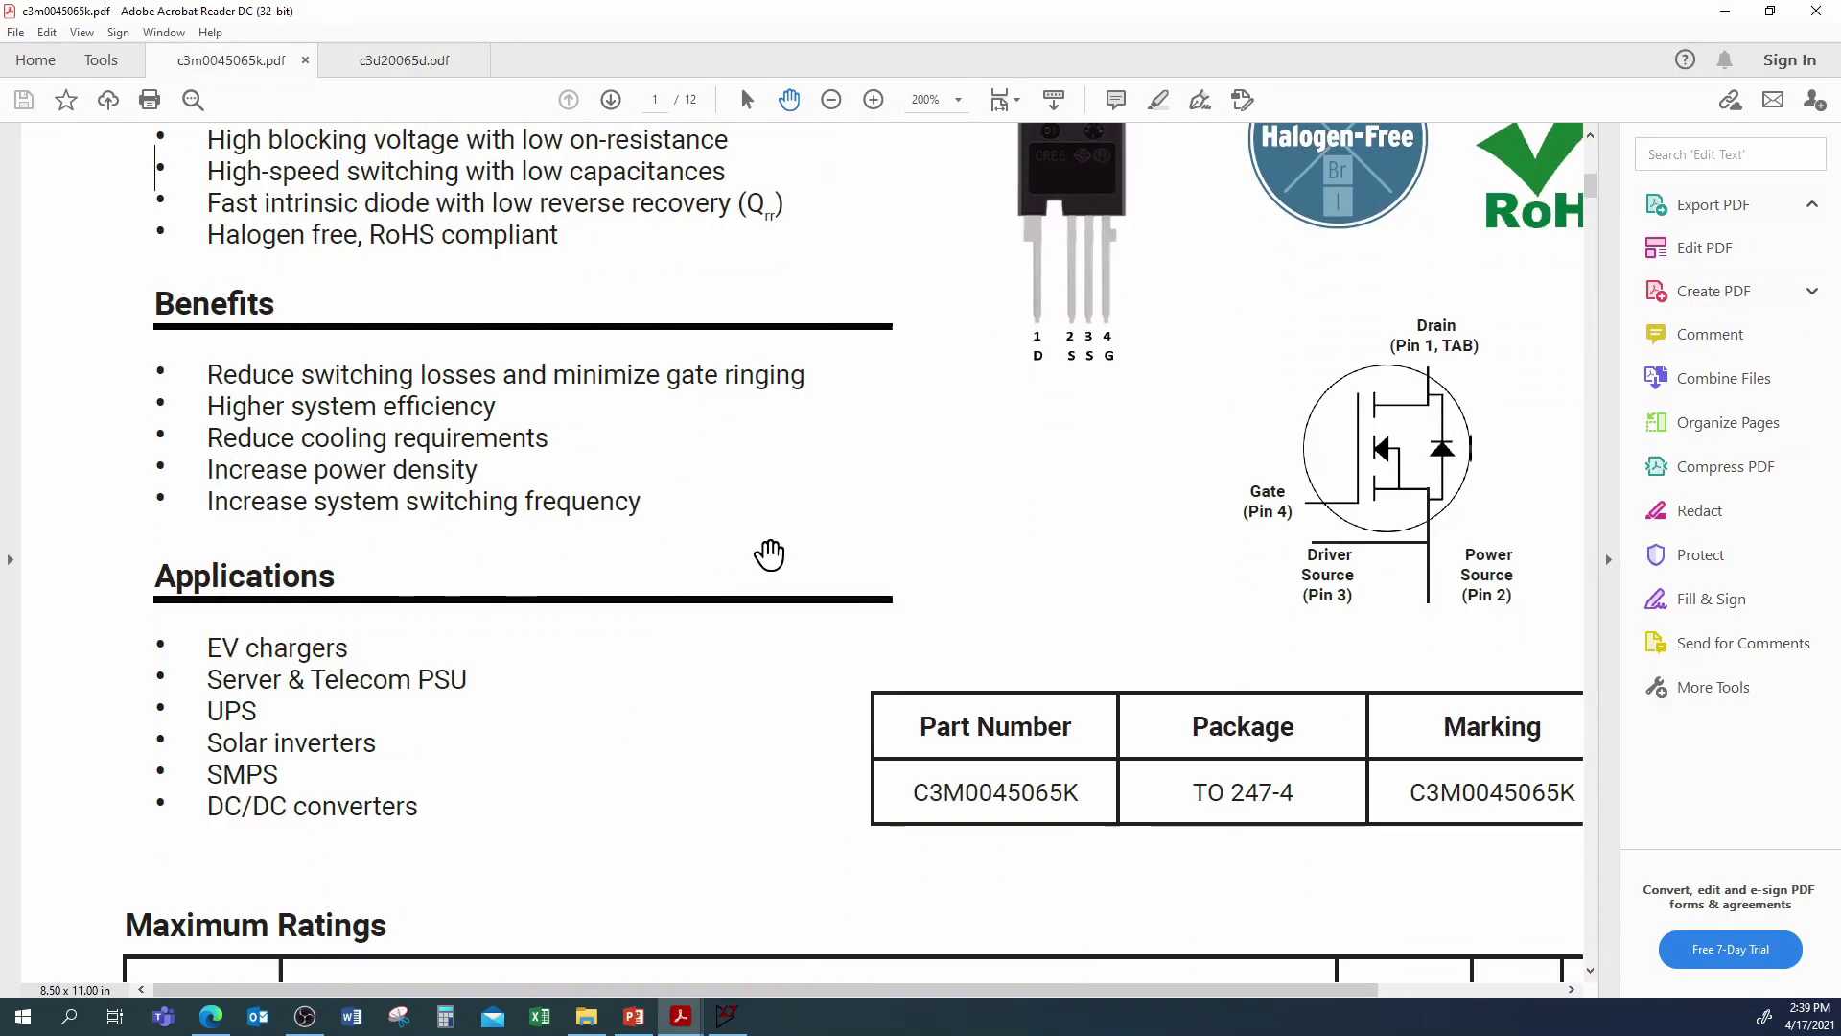
{"action": "scroll", "coordinate": [727, 628], "scroll_direction": "up", "scroll_amount": 5}
{"action": "scroll", "coordinate": [721, 604], "scroll_direction": "up", "scroll_amount": 4}
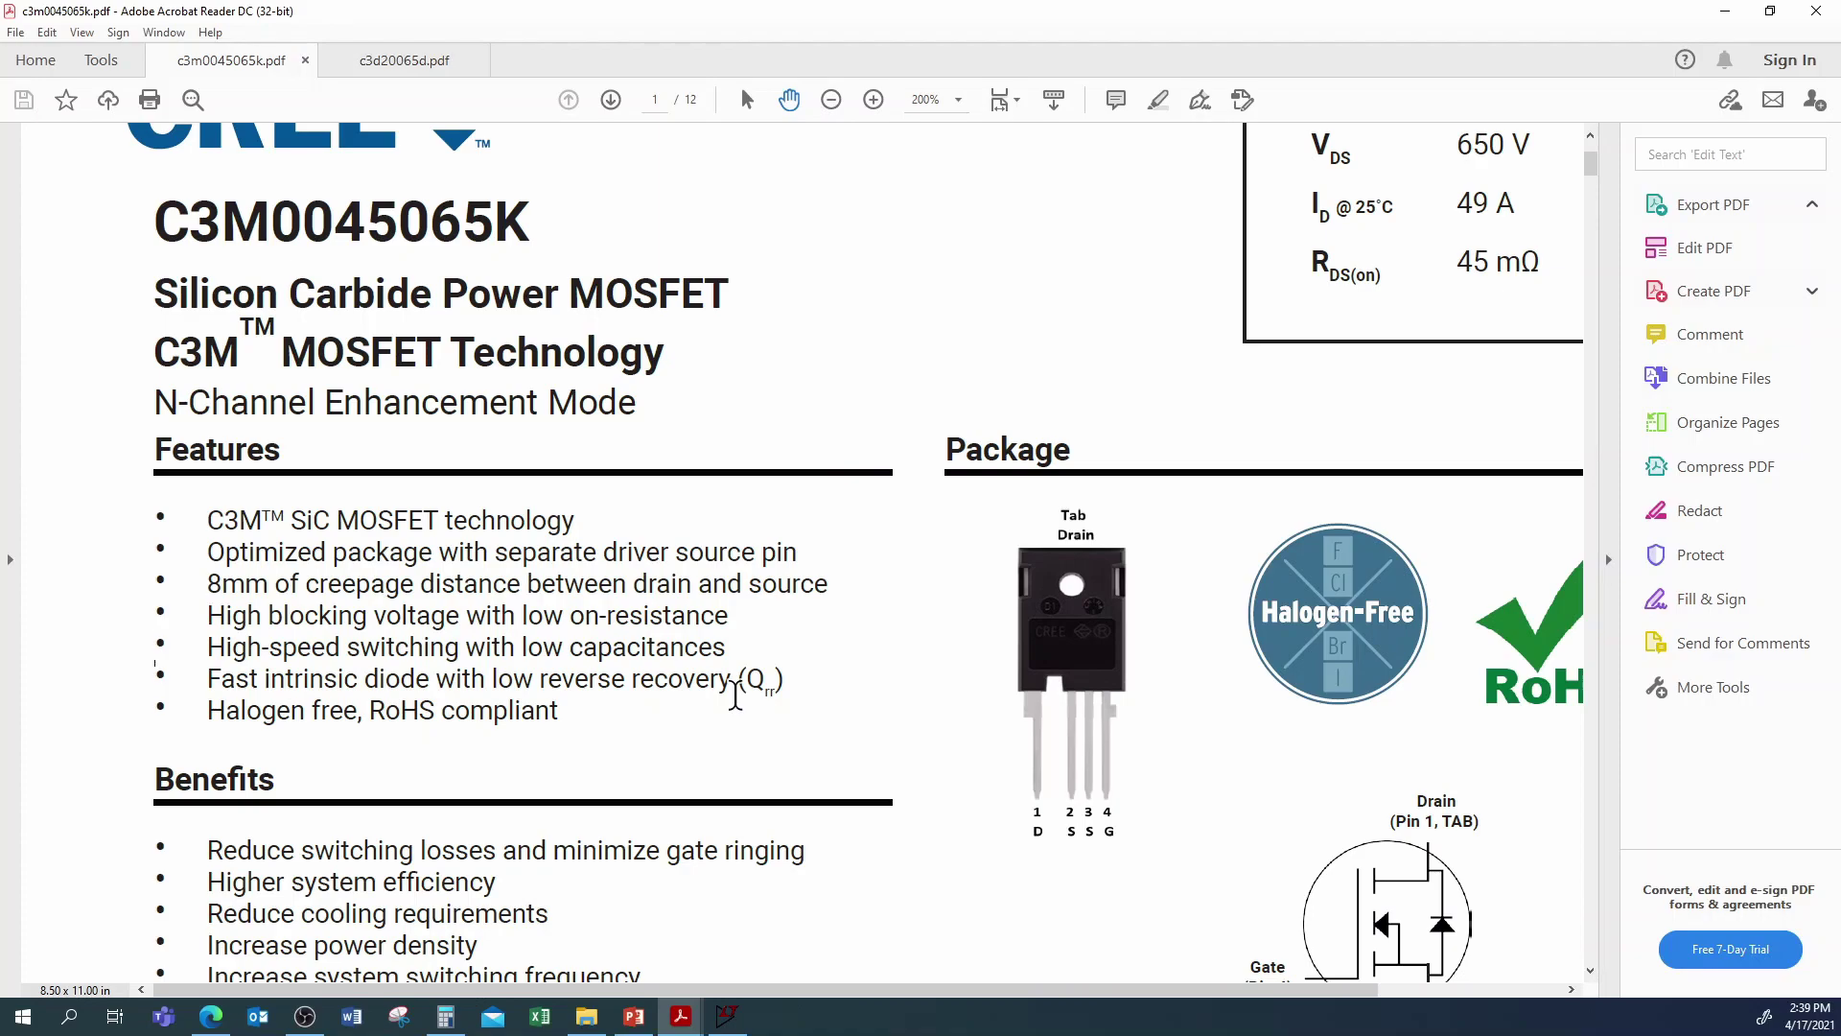
{"action": "scroll", "coordinate": [752, 699], "scroll_direction": "down", "scroll_amount": 5}
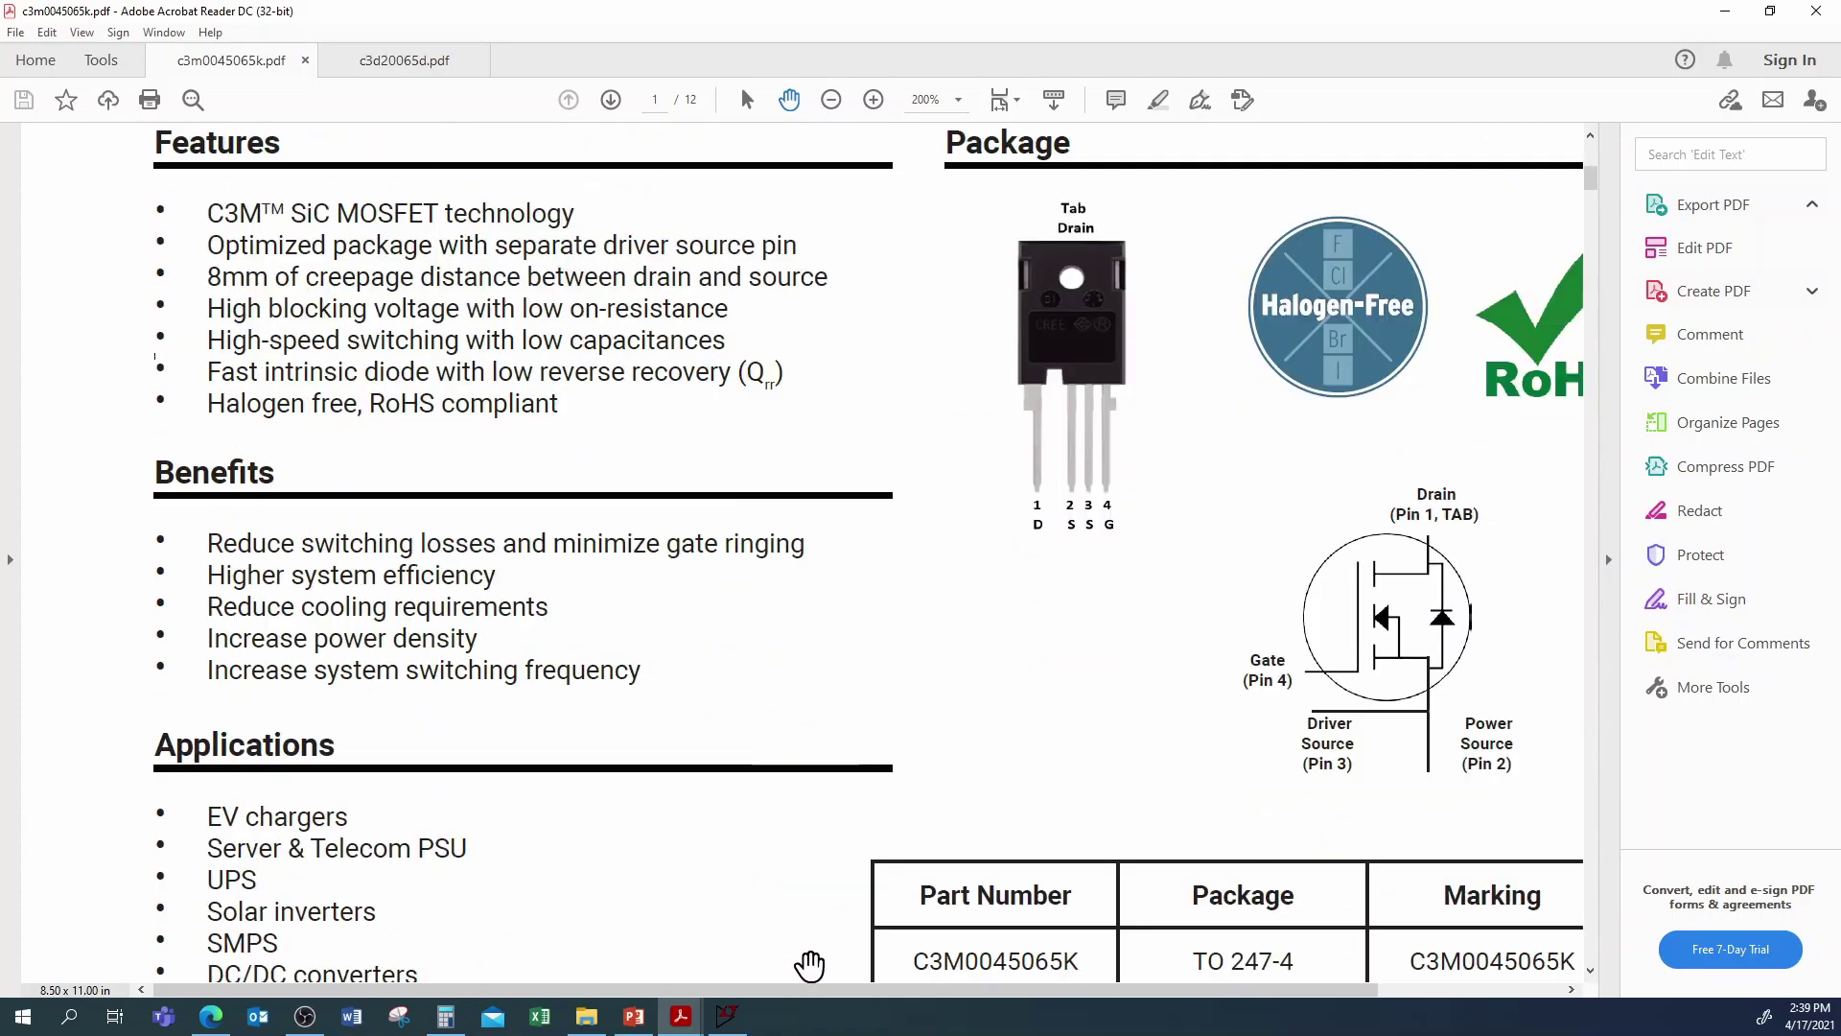
{"action": "scroll", "coordinate": [810, 964], "scroll_direction": "down", "scroll_amount": 4}
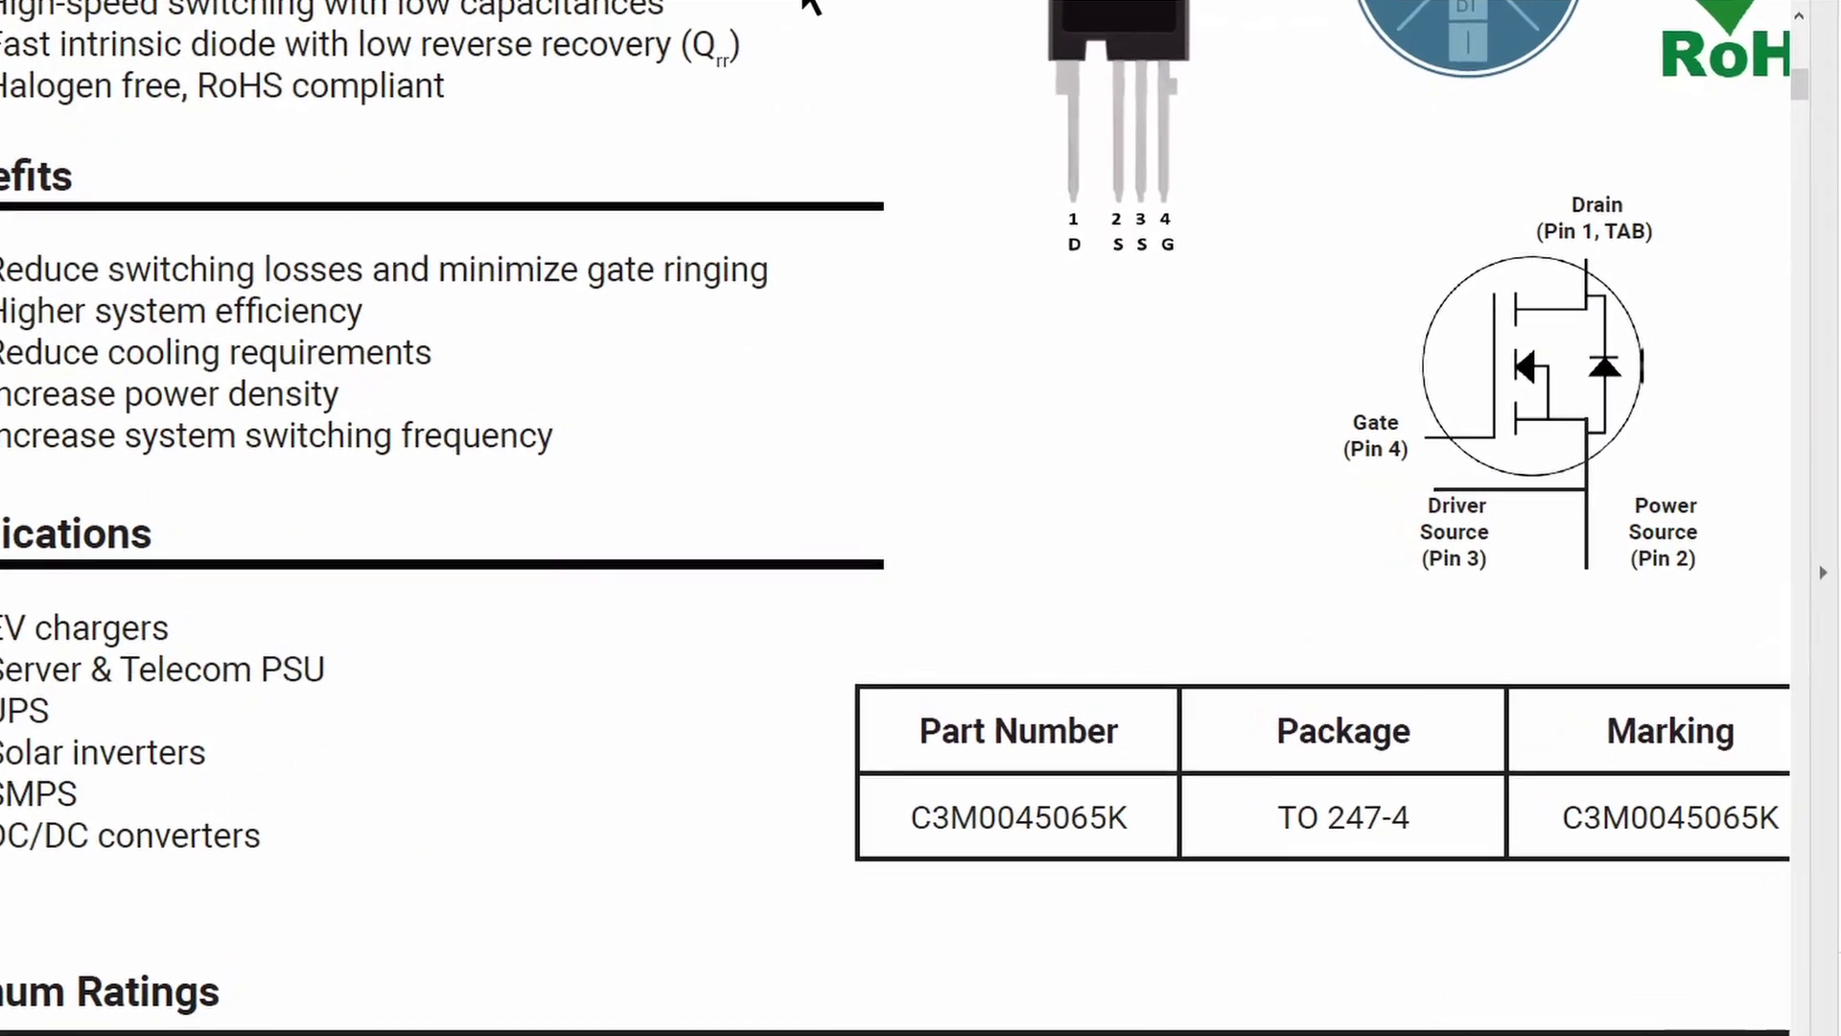
{"action": "scroll", "coordinate": [1026, 780], "scroll_direction": "down", "scroll_amount": 6}
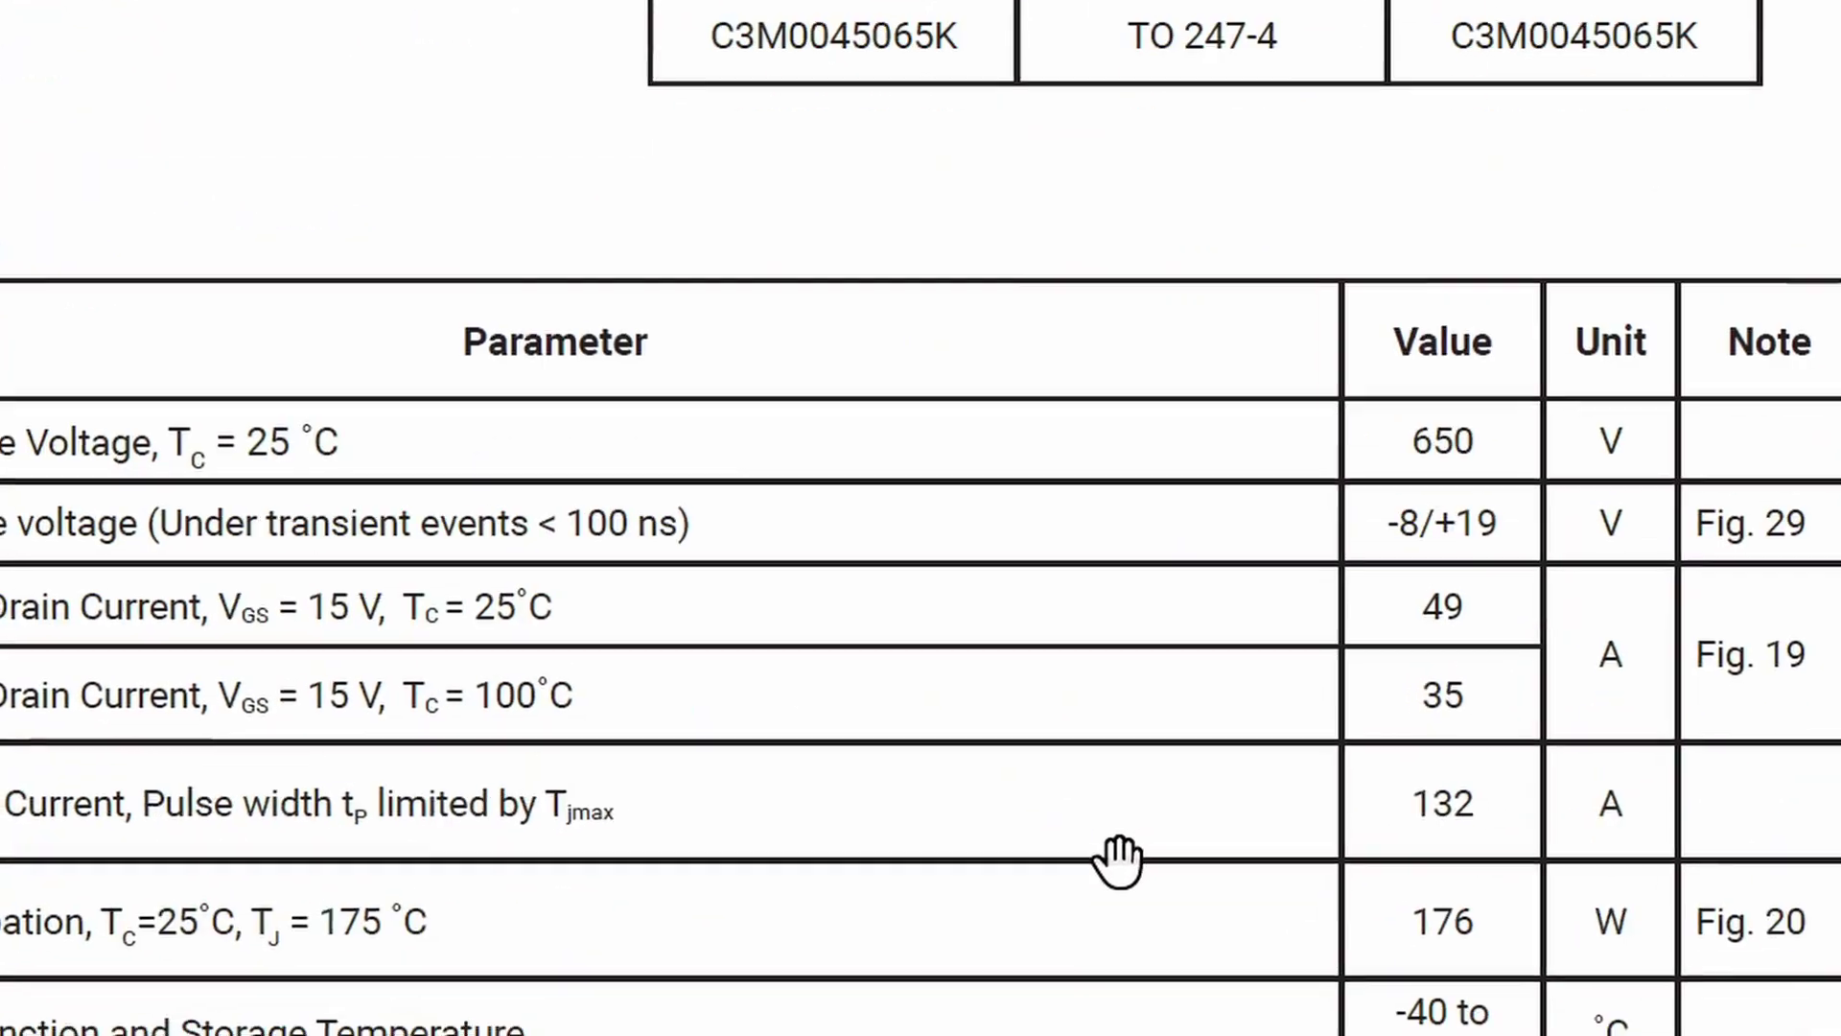
{"action": "scroll", "coordinate": [1119, 860], "scroll_direction": "down", "scroll_amount": 15}
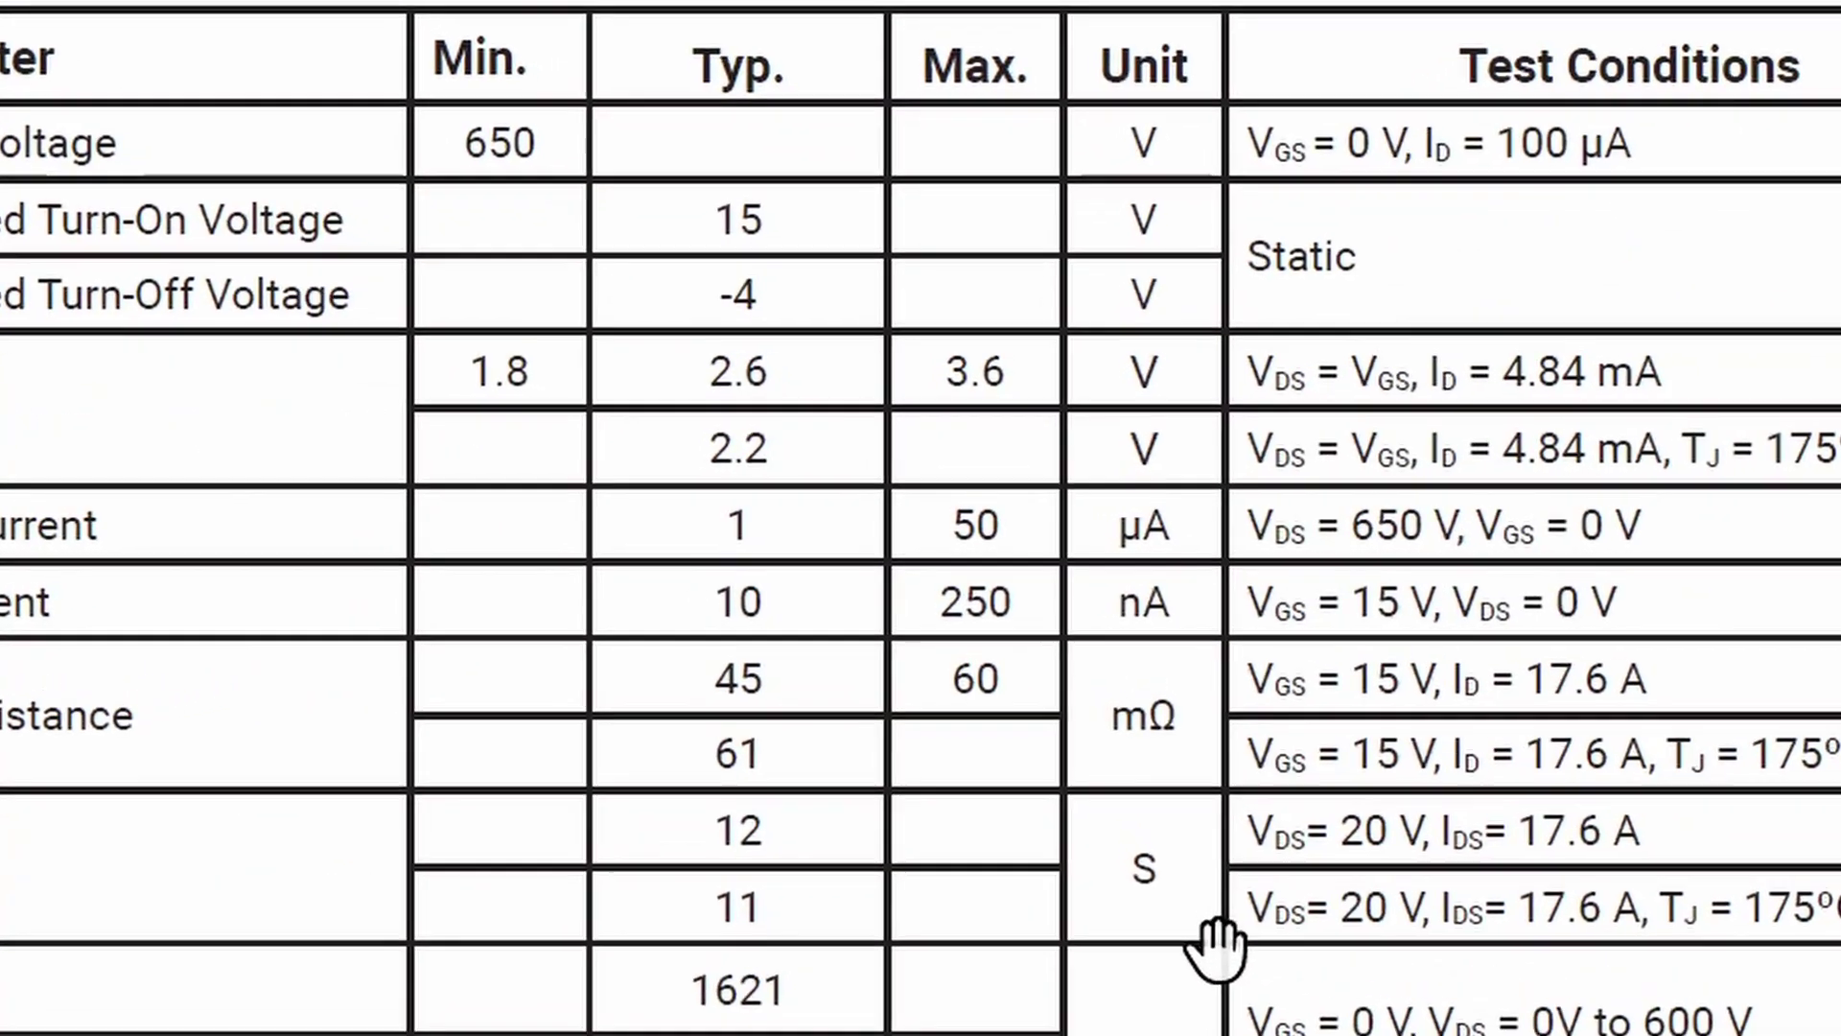